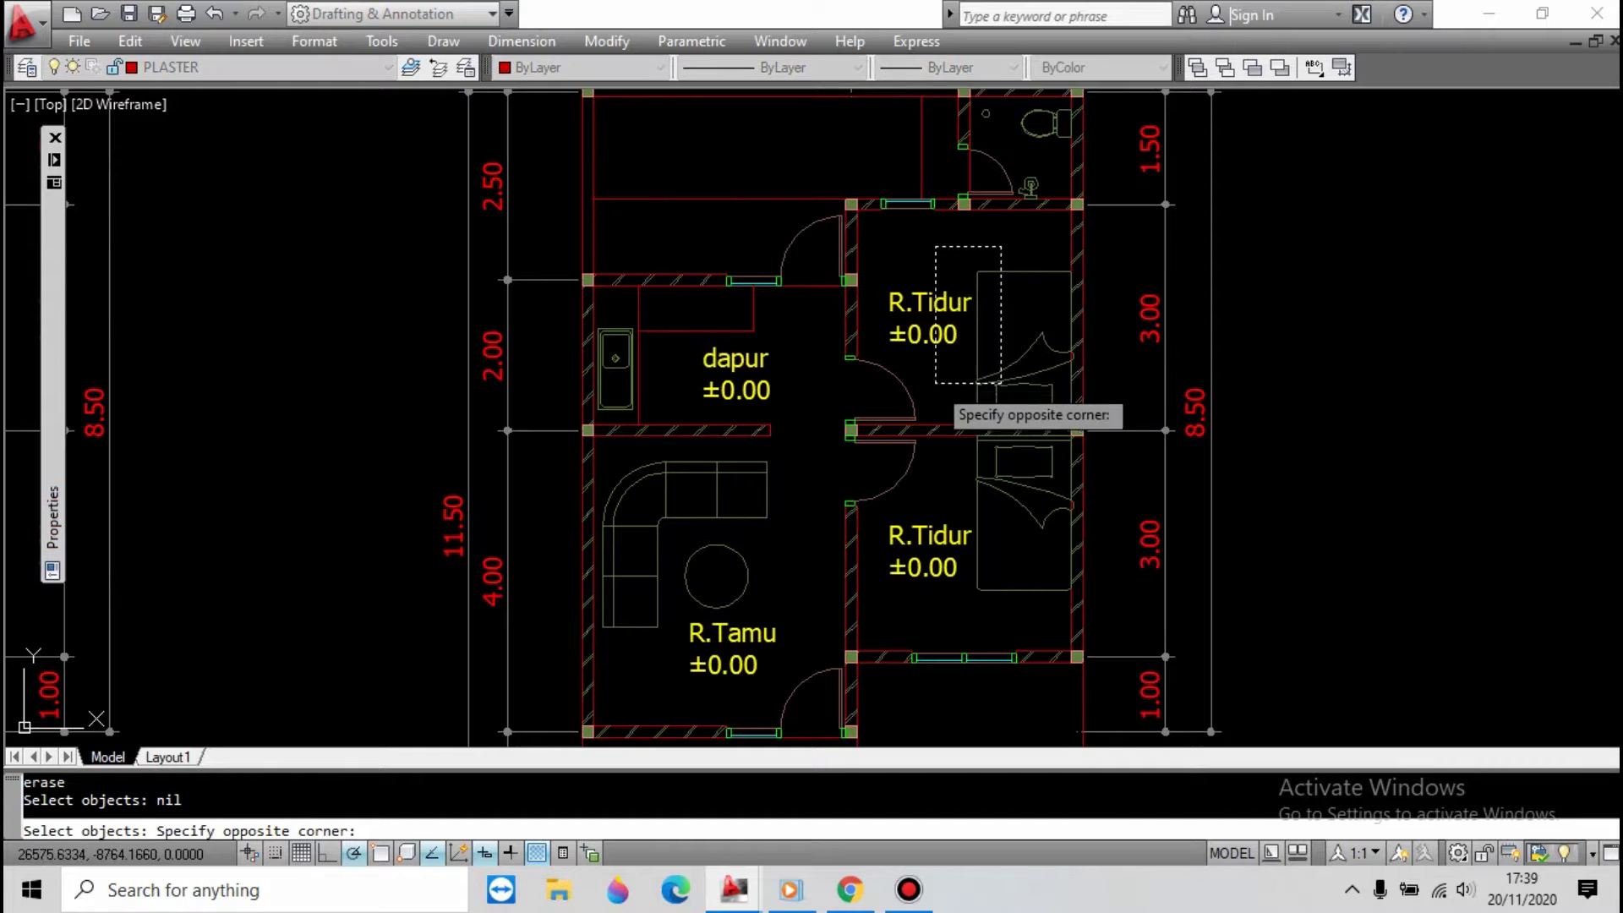
In the floor plan copy, erase the upper bedroom's bed and label, plus the kitchen's sink, counter lines and label.
click(932, 382)
key(space)
key(space)
click(789, 337)
click(619, 399)
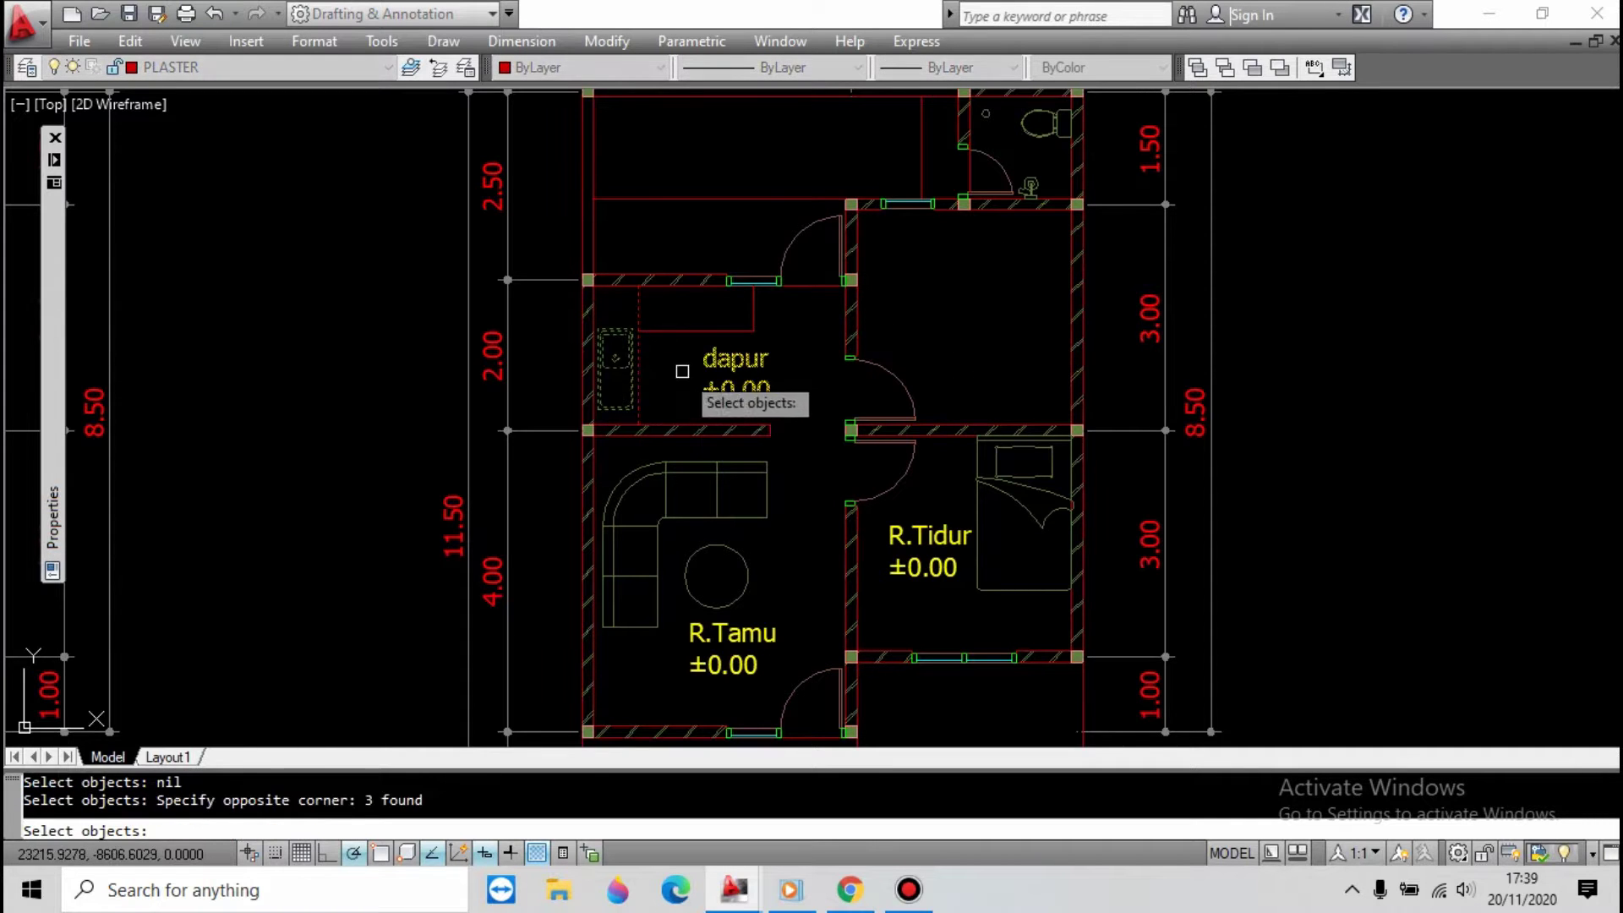
key(space)
click(757, 347)
click(719, 316)
key(space)
Erase the sofa, round table and R.Tamu label from the living room of the floor plan copy.
scroll(787, 338, down, 2)
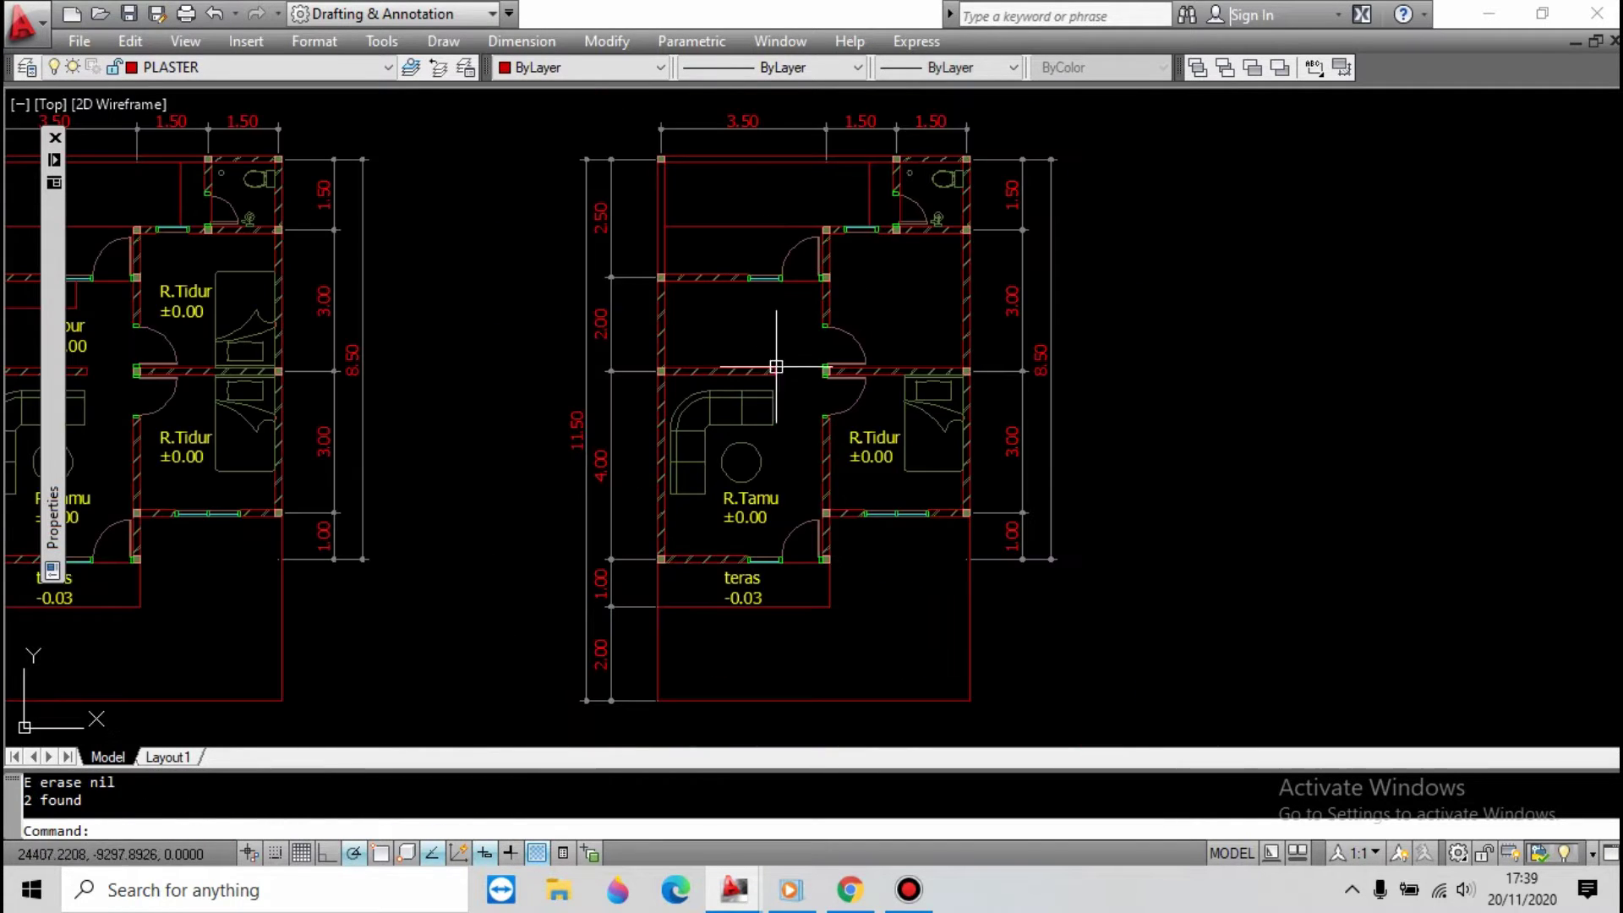
key(space)
scroll(770, 517, up, 2)
click(690, 387)
key(space)
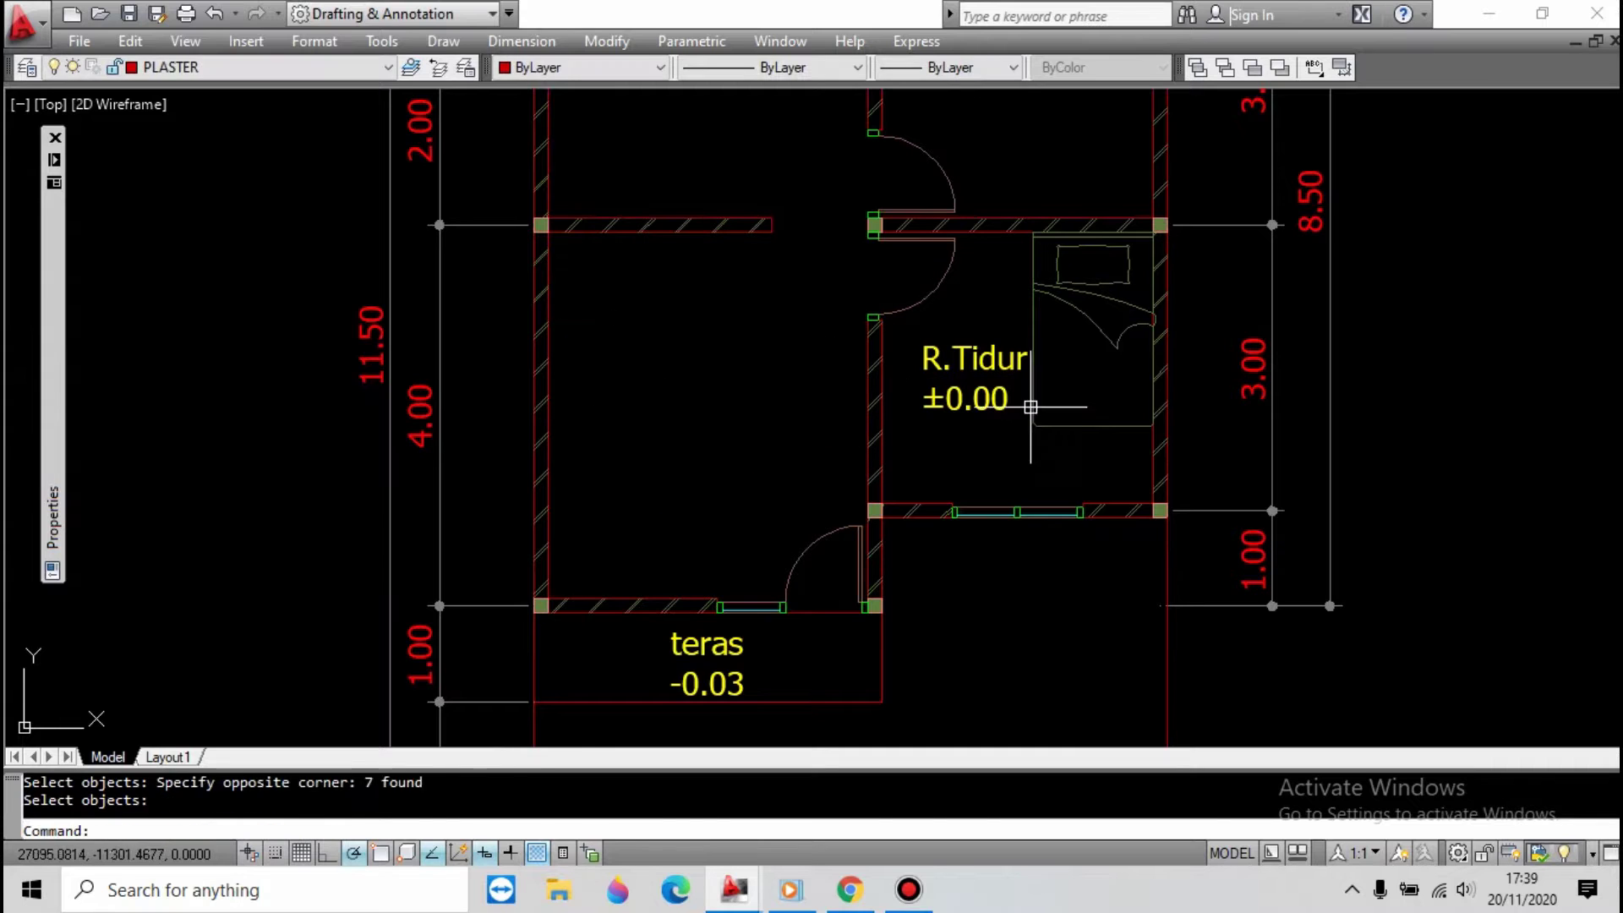
Erase the bed and the R.Tidur label from the remaining furnished bedroom of the floor plan copy.
key(space)
click(1090, 457)
click(975, 316)
key(space)
Erase the toilet, the round floor drain and the tap symbol from the bathroom of the floor plan copy.
scroll(910, 450, down, 4)
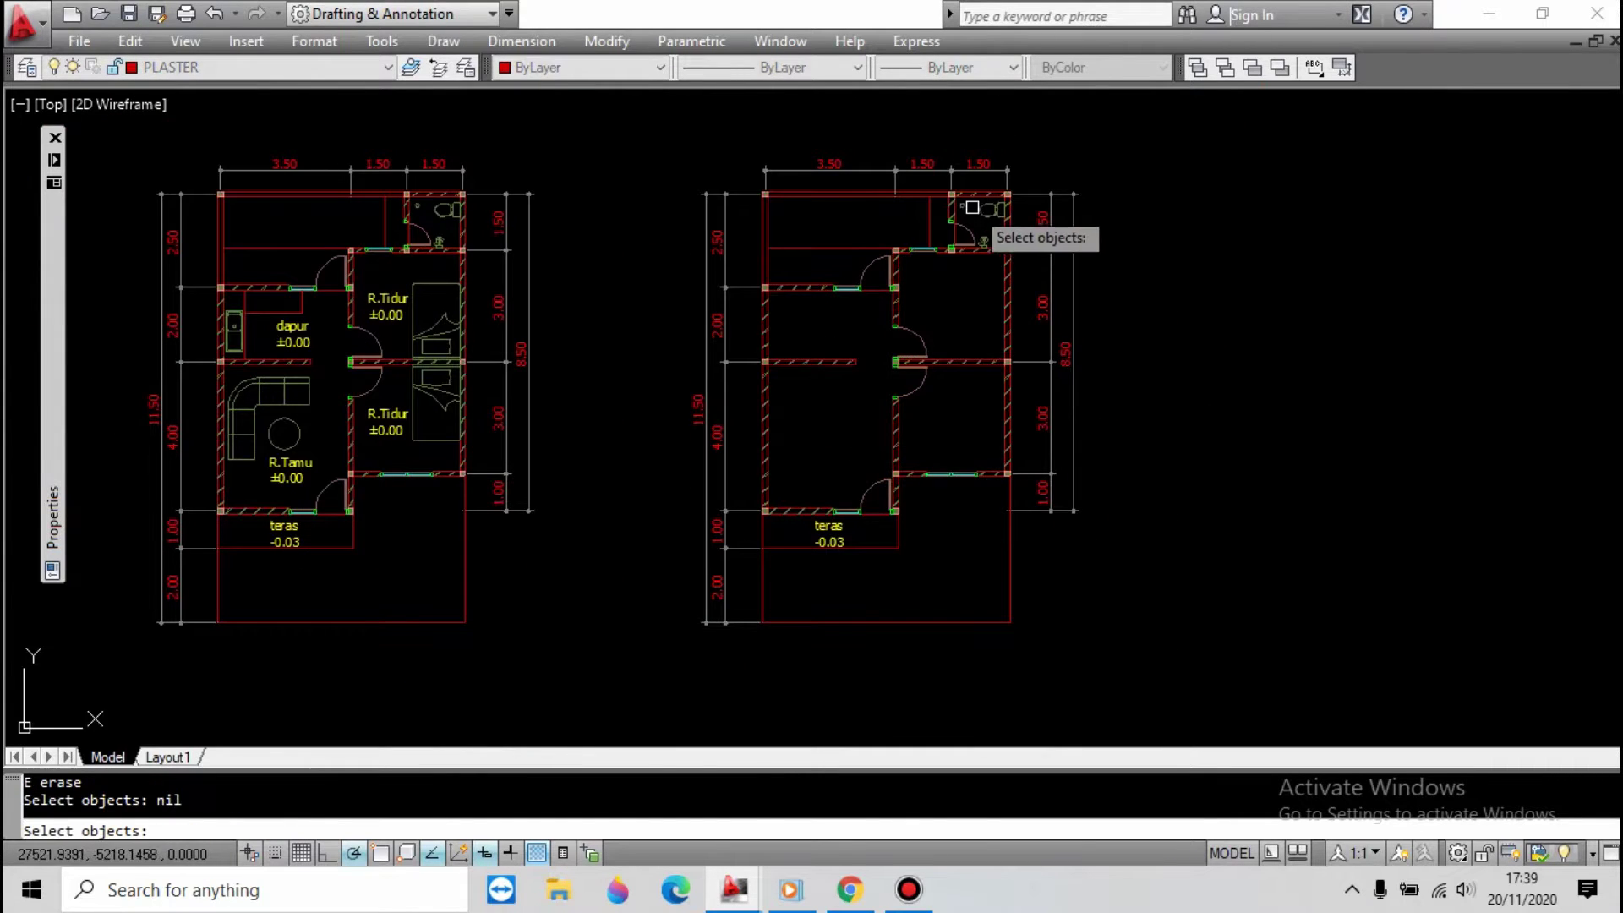
scroll(972, 207, up, 5)
click(950, 339)
click(999, 408)
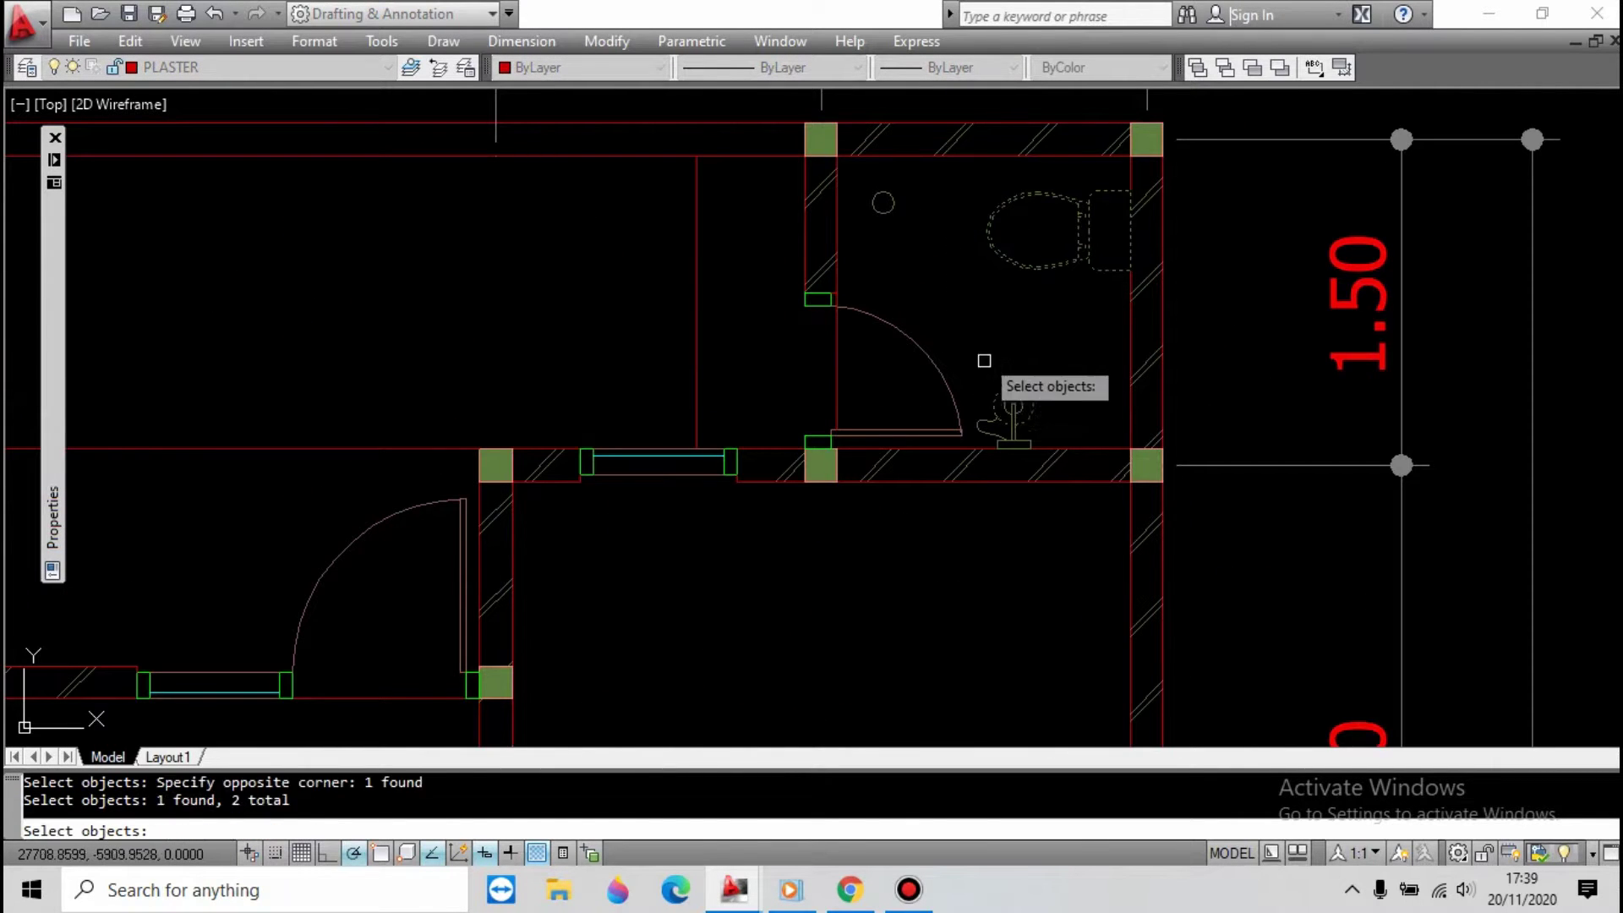
key(space)
click(927, 224)
click(883, 192)
click(968, 323)
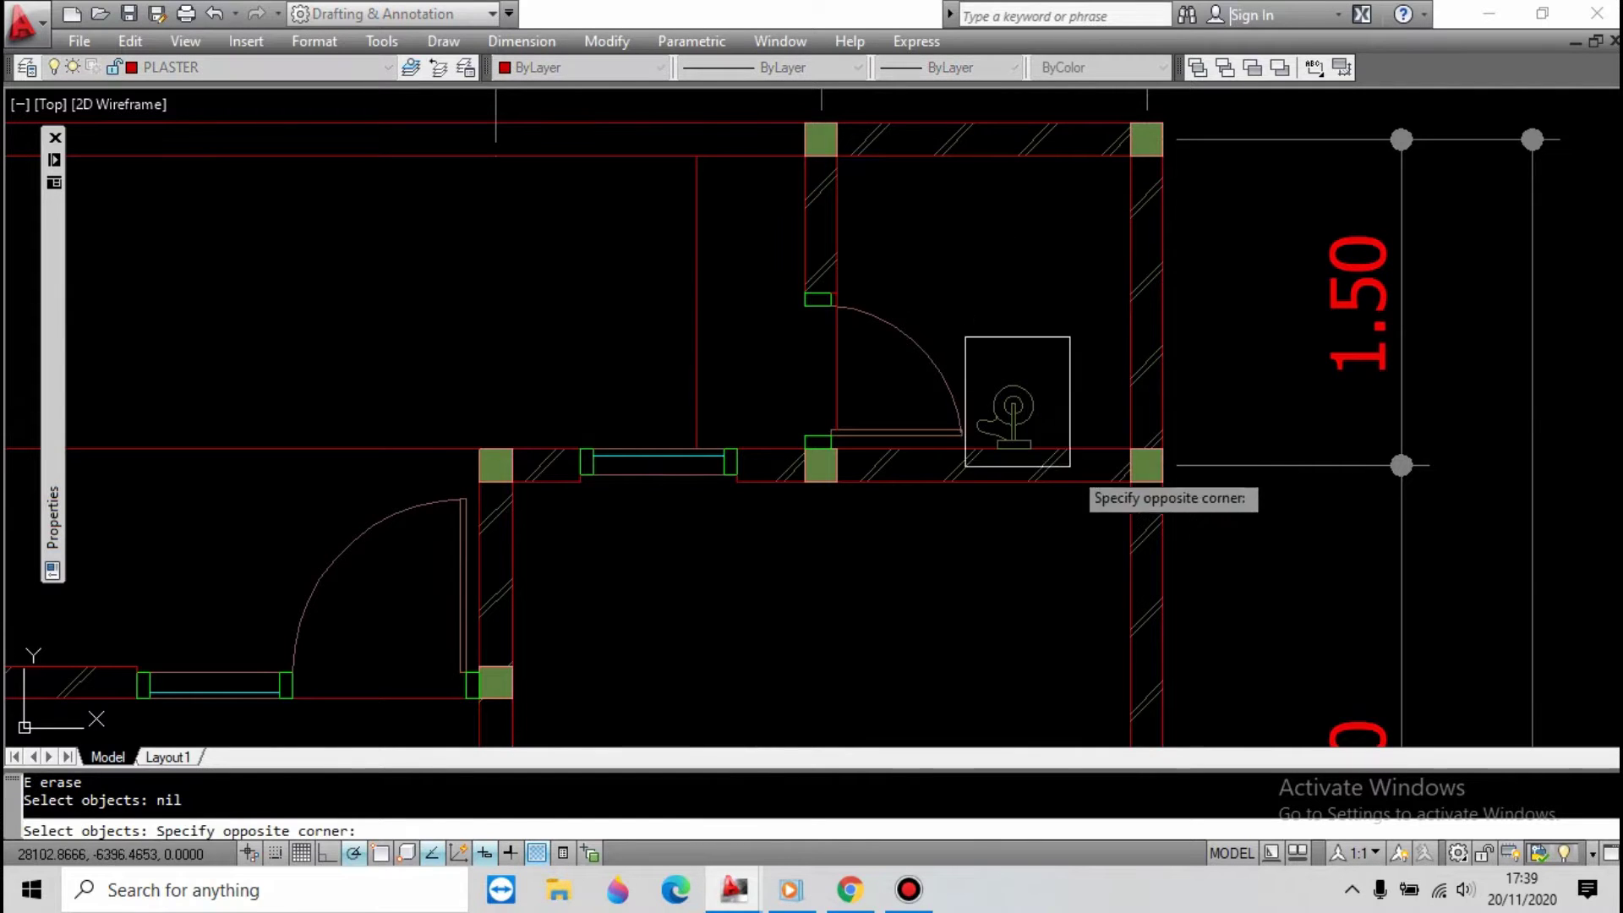
click(1076, 475)
key(space)
Move the whole LEGENDA table to the empty area beside the unfurnished floor plan copy.
scroll(954, 309, down, 5)
scroll(955, 309, down, 4)
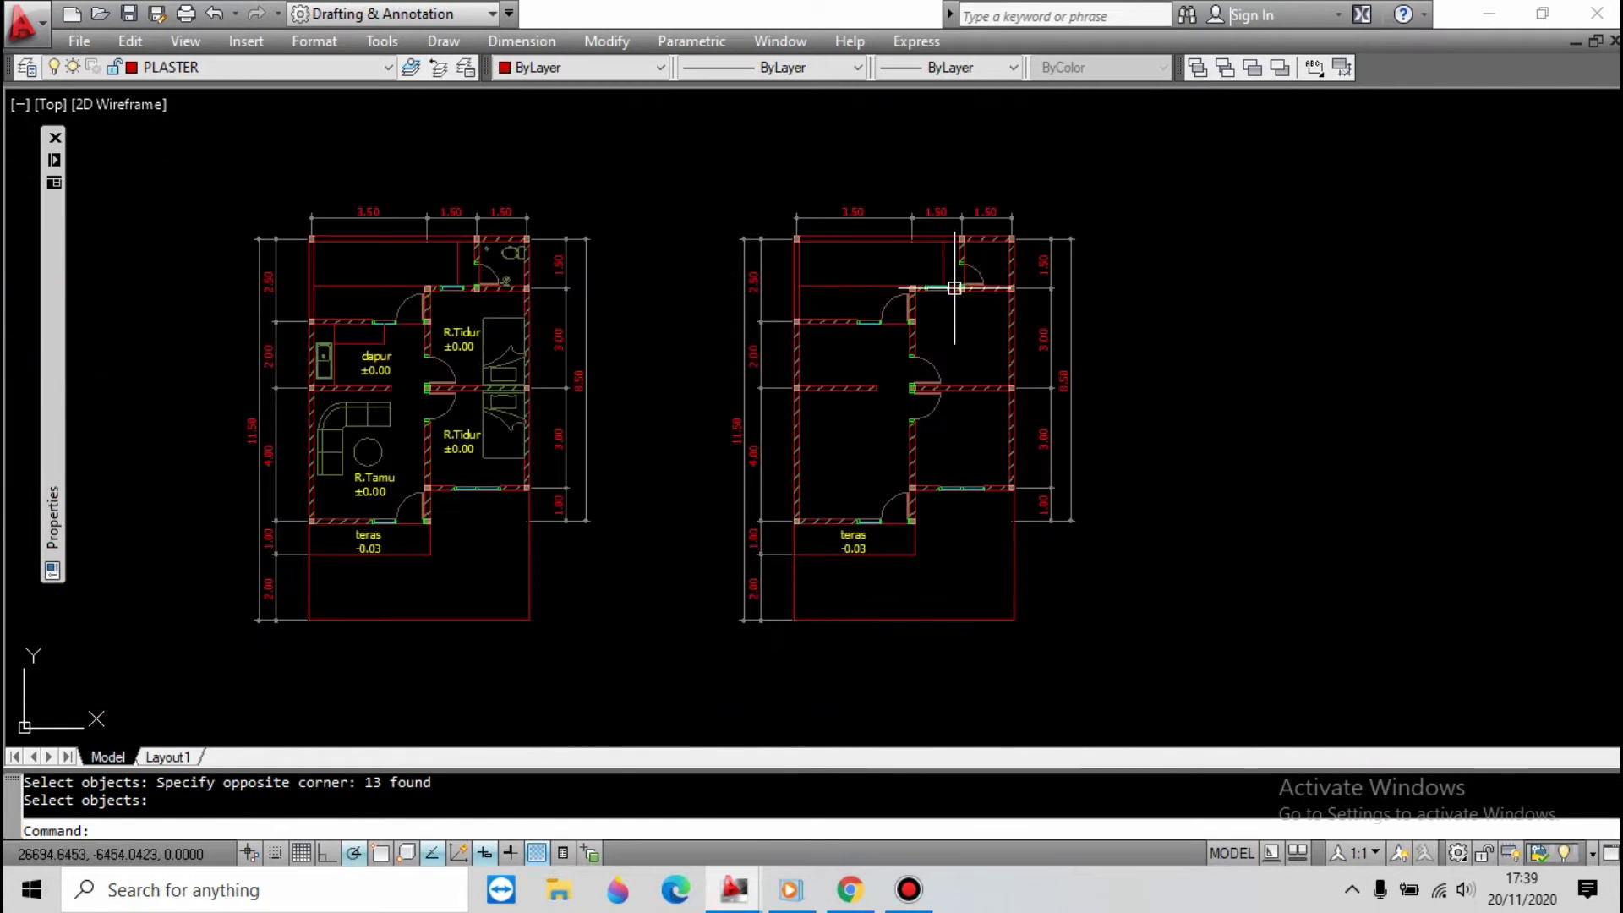
text(p)
key(space)
drag(775, 491, 804, 312)
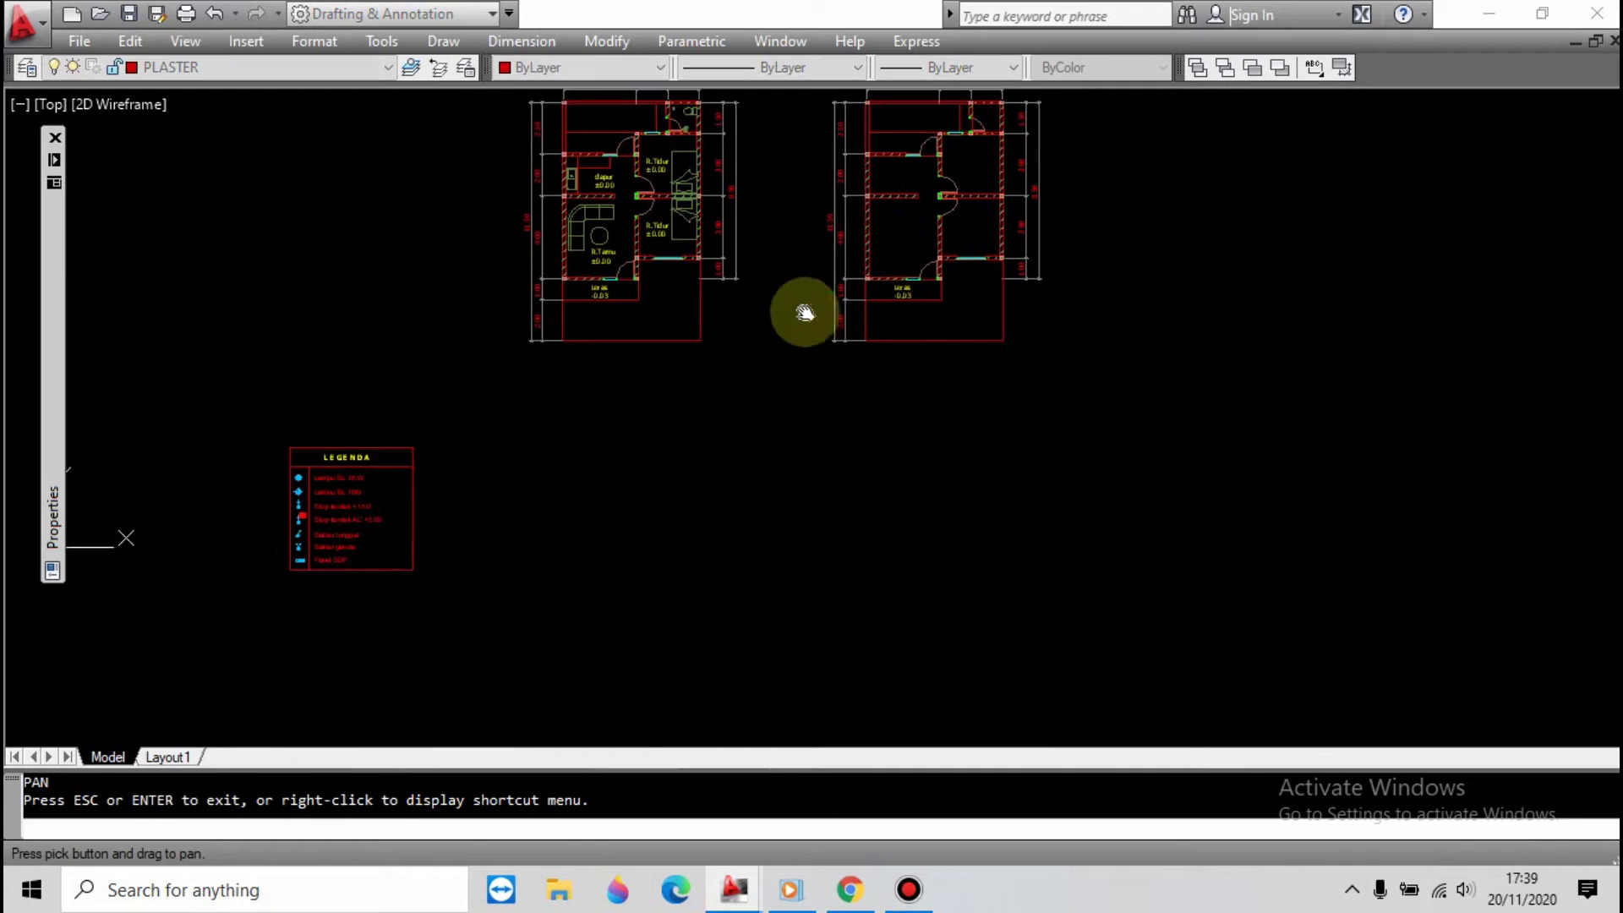
key(Escape)
click(261, 427)
click(447, 591)
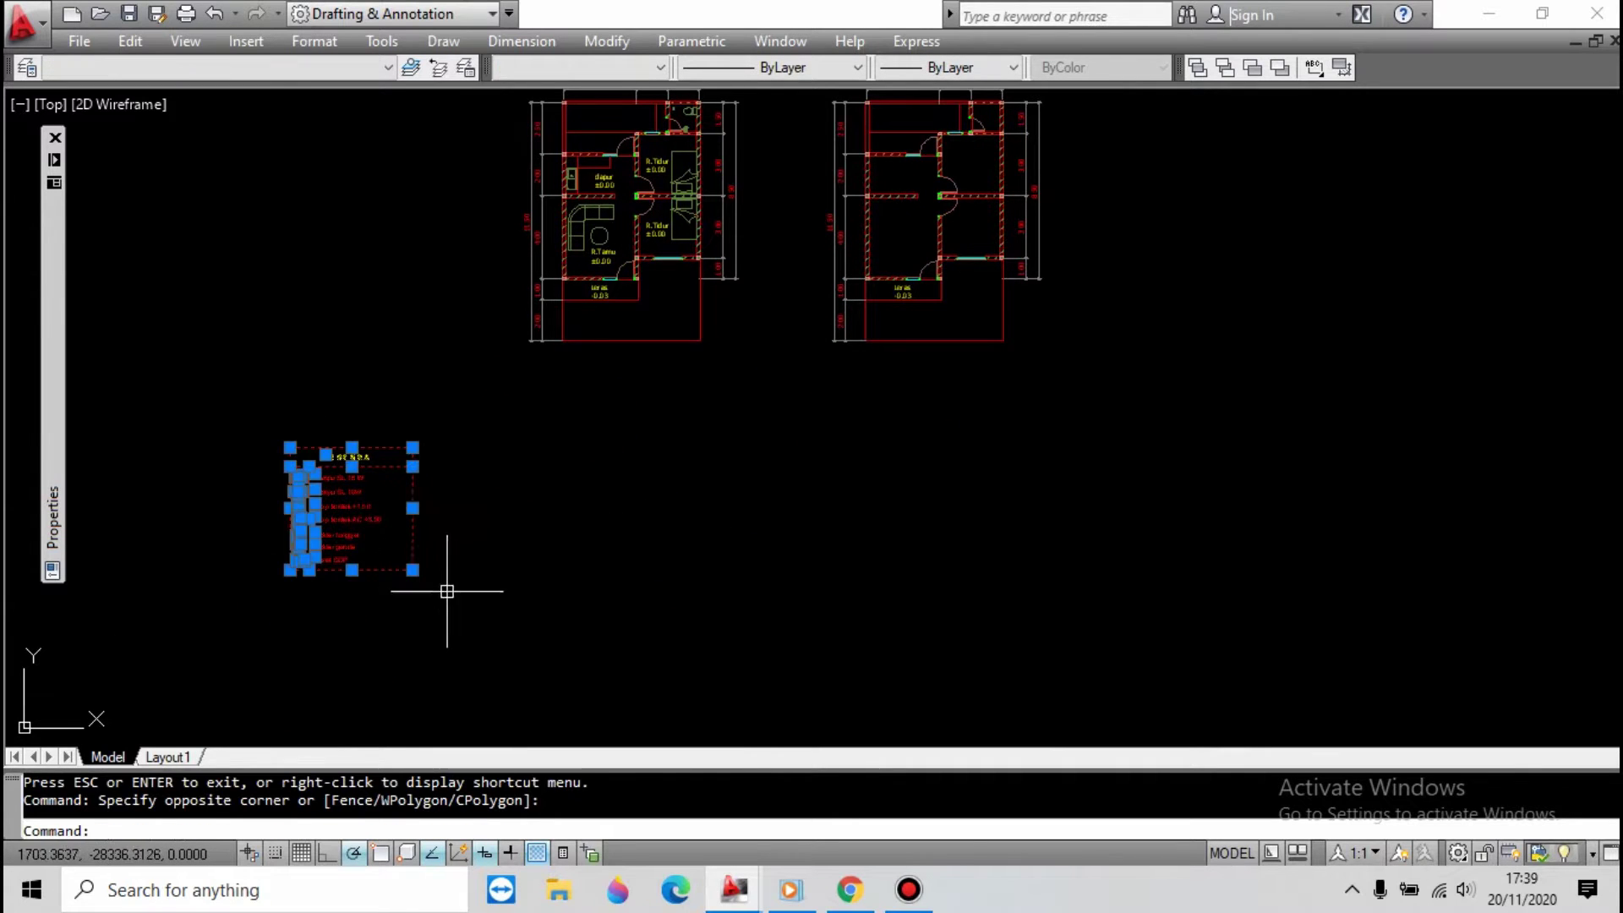
text(m)
key(space)
click(420, 535)
click(1231, 315)
Copy the Lampu SL 18 W symbol from the legend into the middle of the living room.
scroll(897, 173, up, 3)
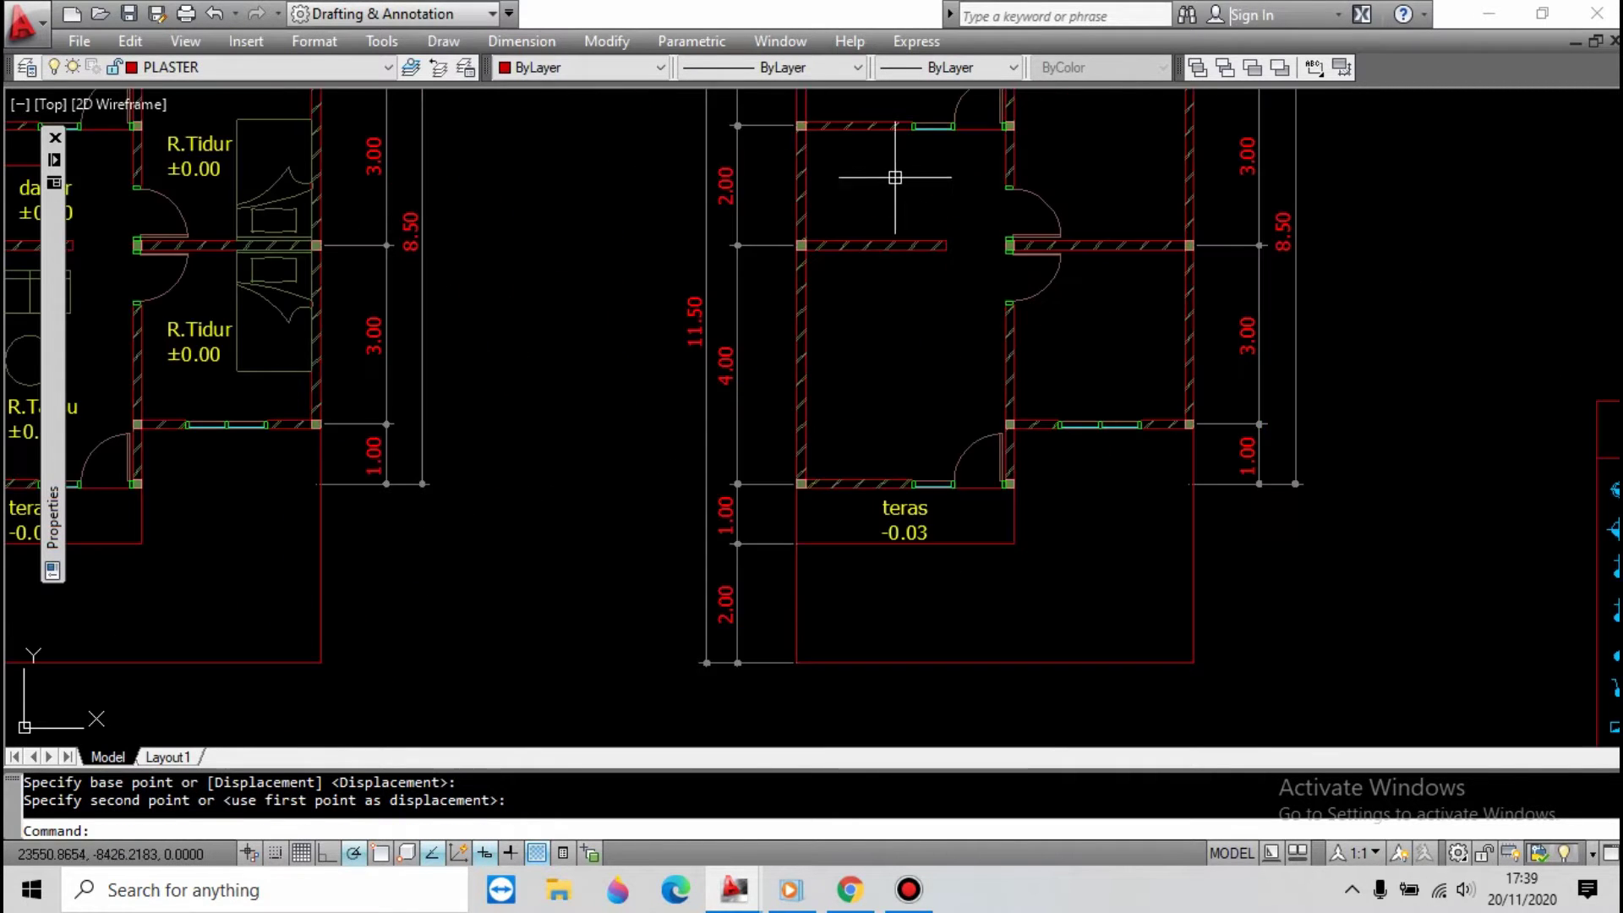
scroll(883, 444, down, 3)
key(Escape)
scroll(1217, 437, up, 3)
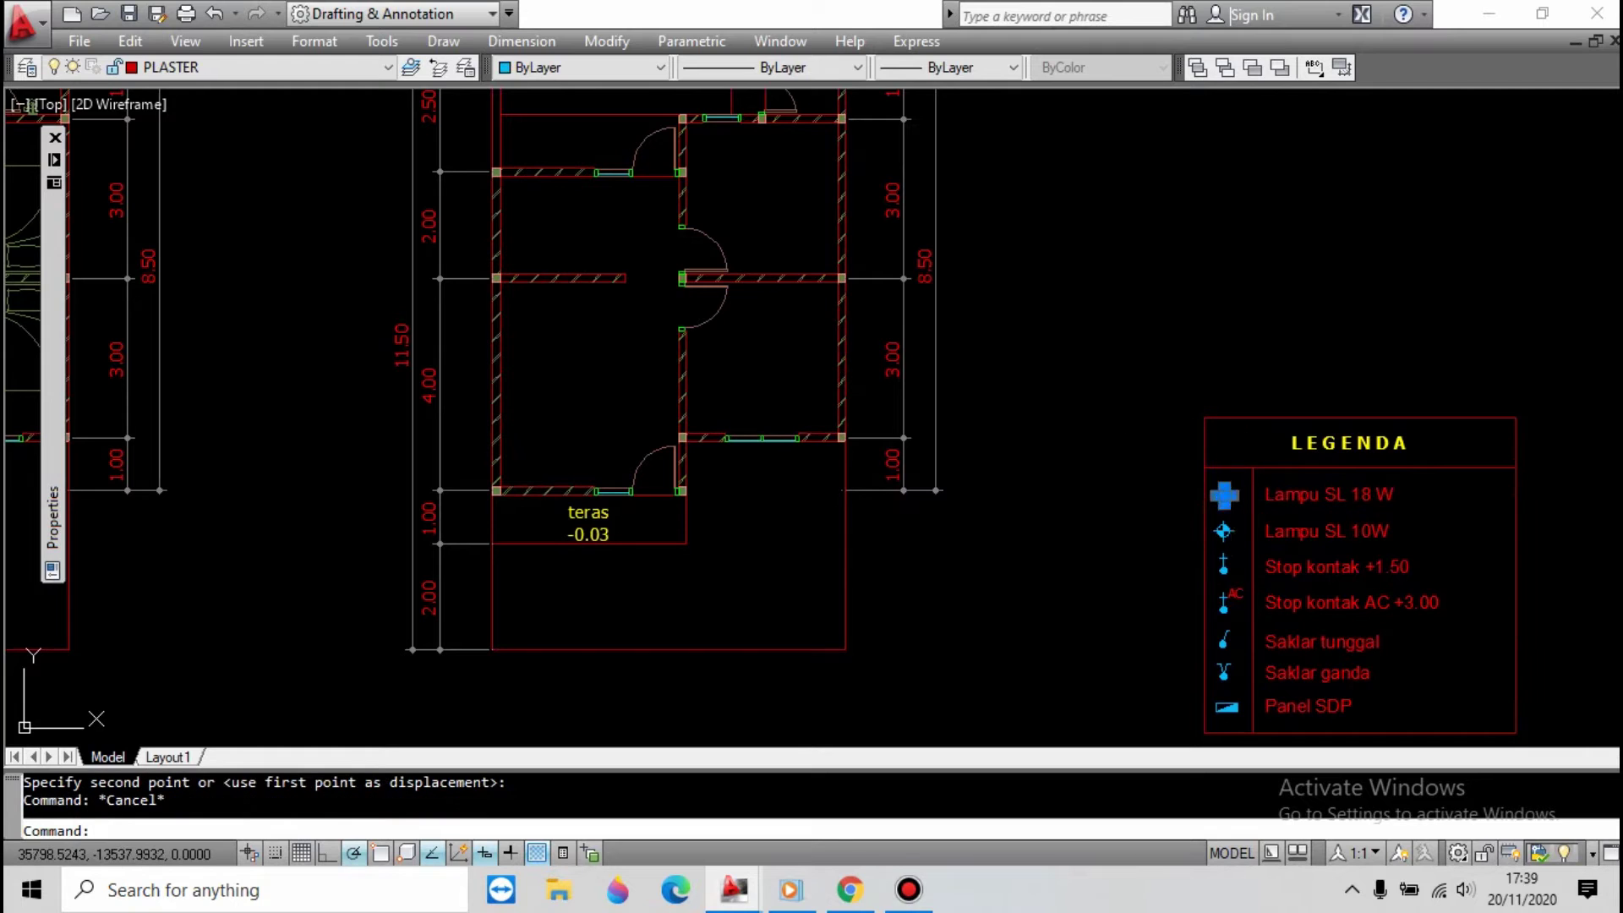
text(co)
key(space)
click(1271, 537)
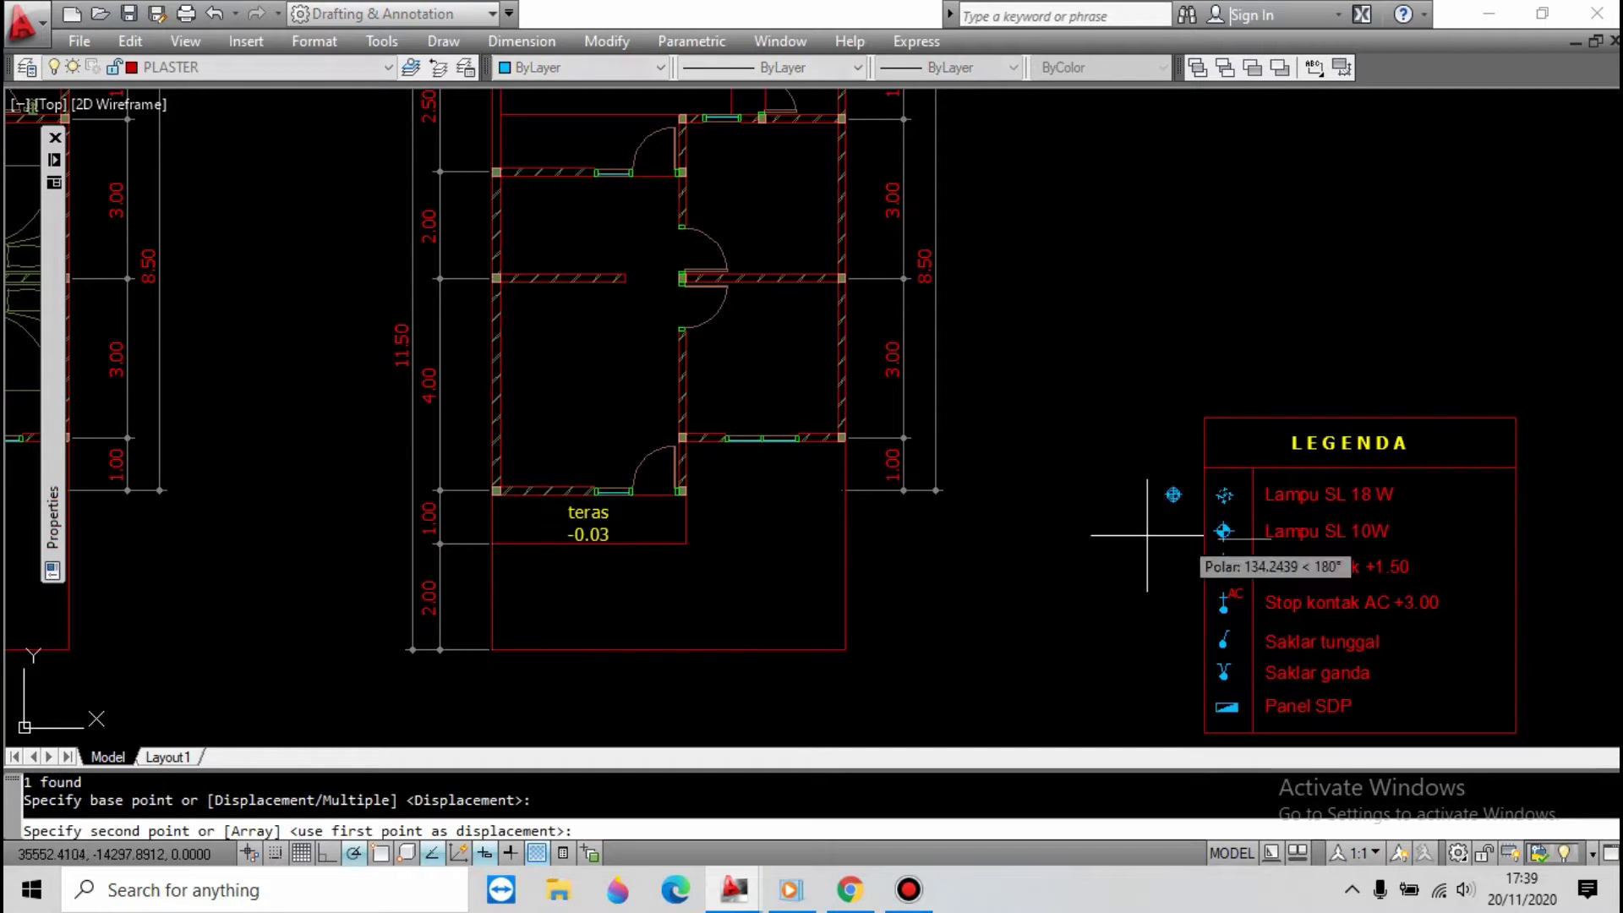
click(626, 426)
Copy the living room's lamp symbol into the middle of the front bedroom.
key(space)
text(c)
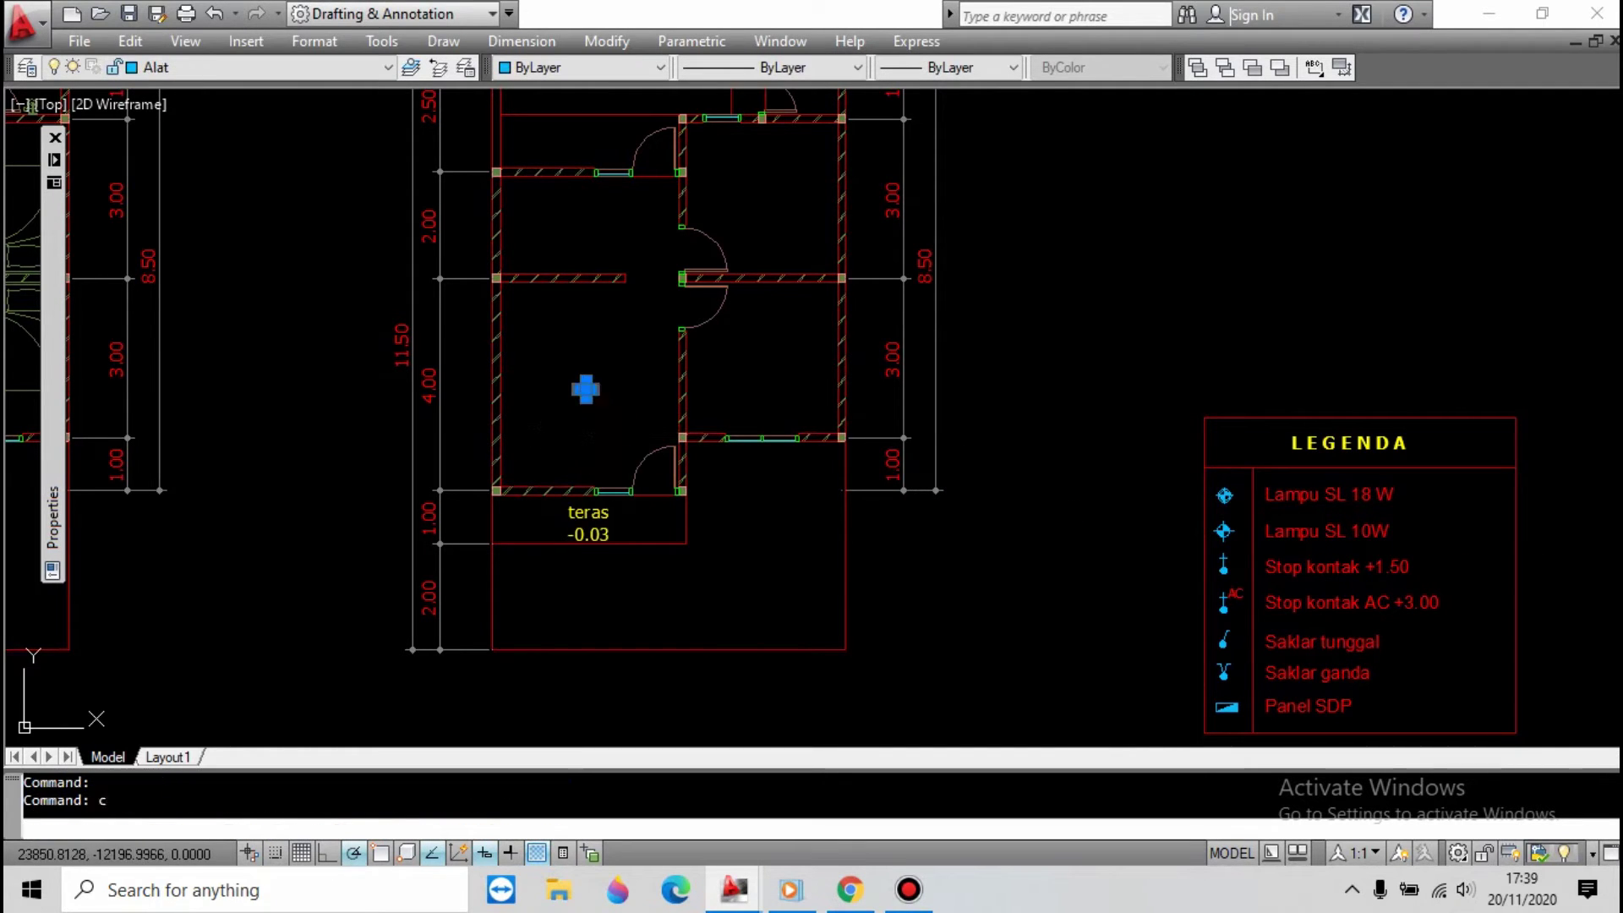
text(o)
key(space)
click(601, 452)
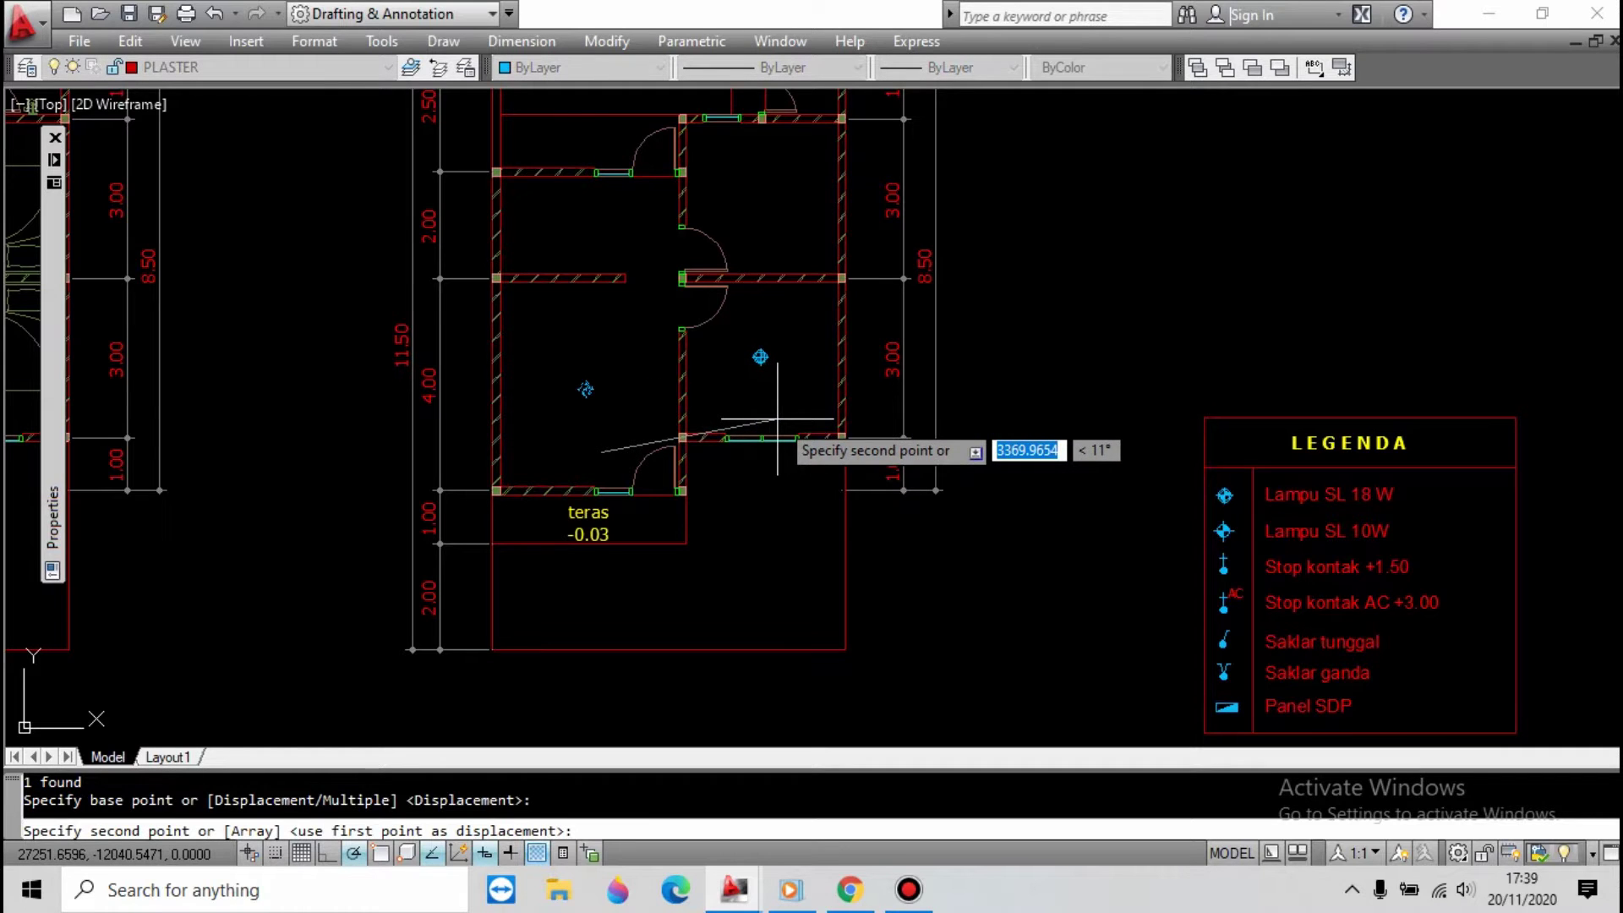
click(777, 419)
Copy the front bedroom's lamp symbol straight up into the middle of the rear bedroom.
text(co)
key(space)
click(779, 439)
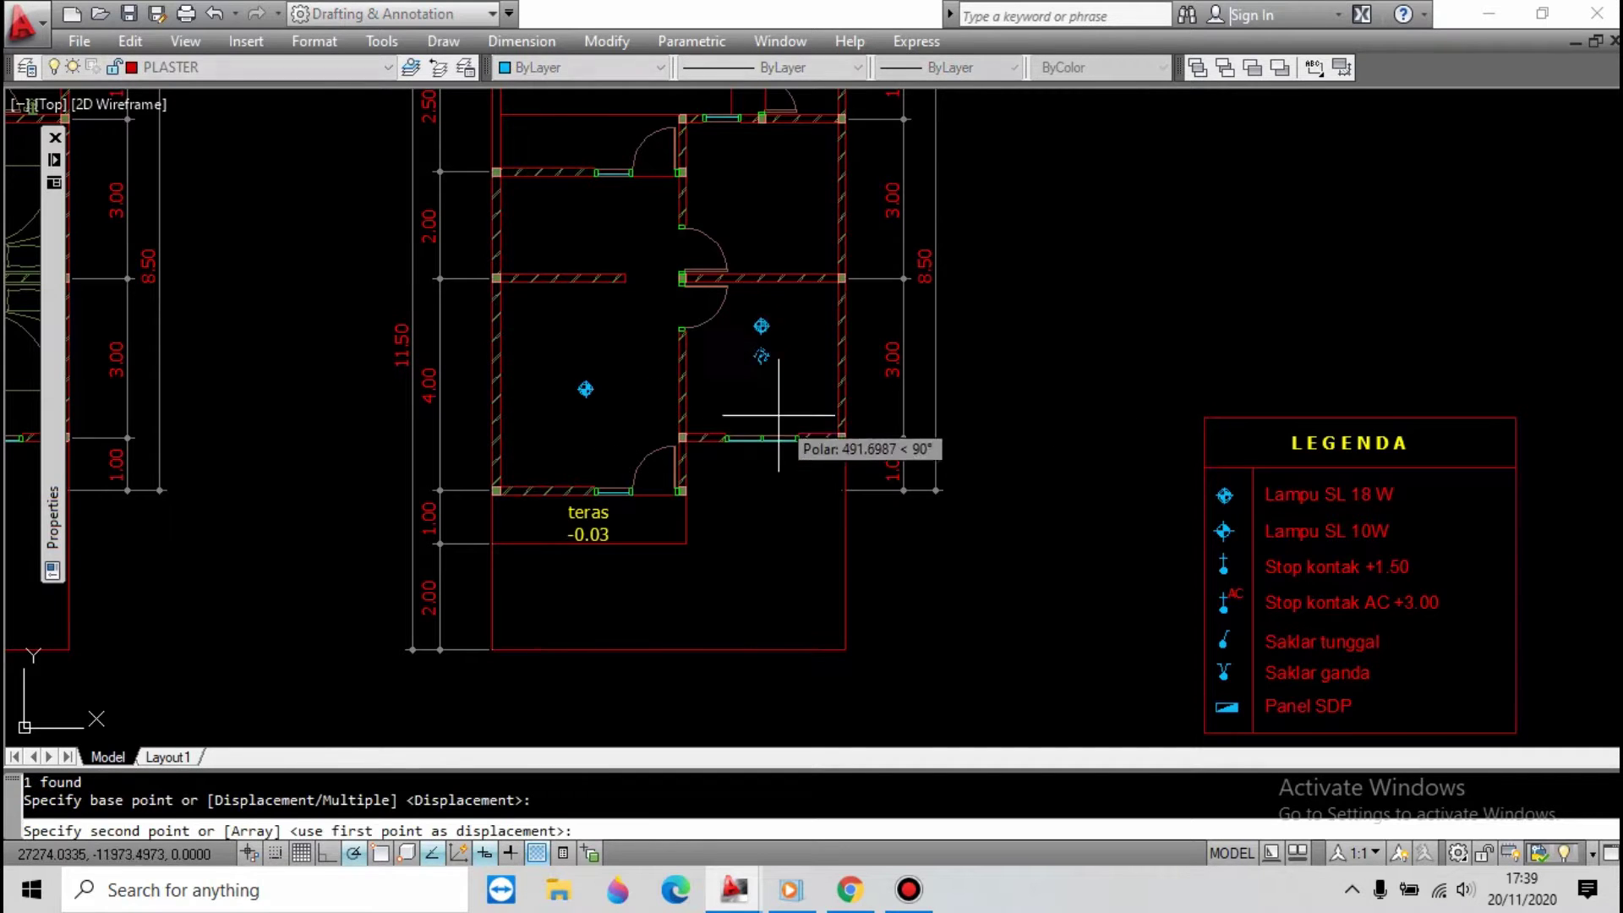
click(779, 283)
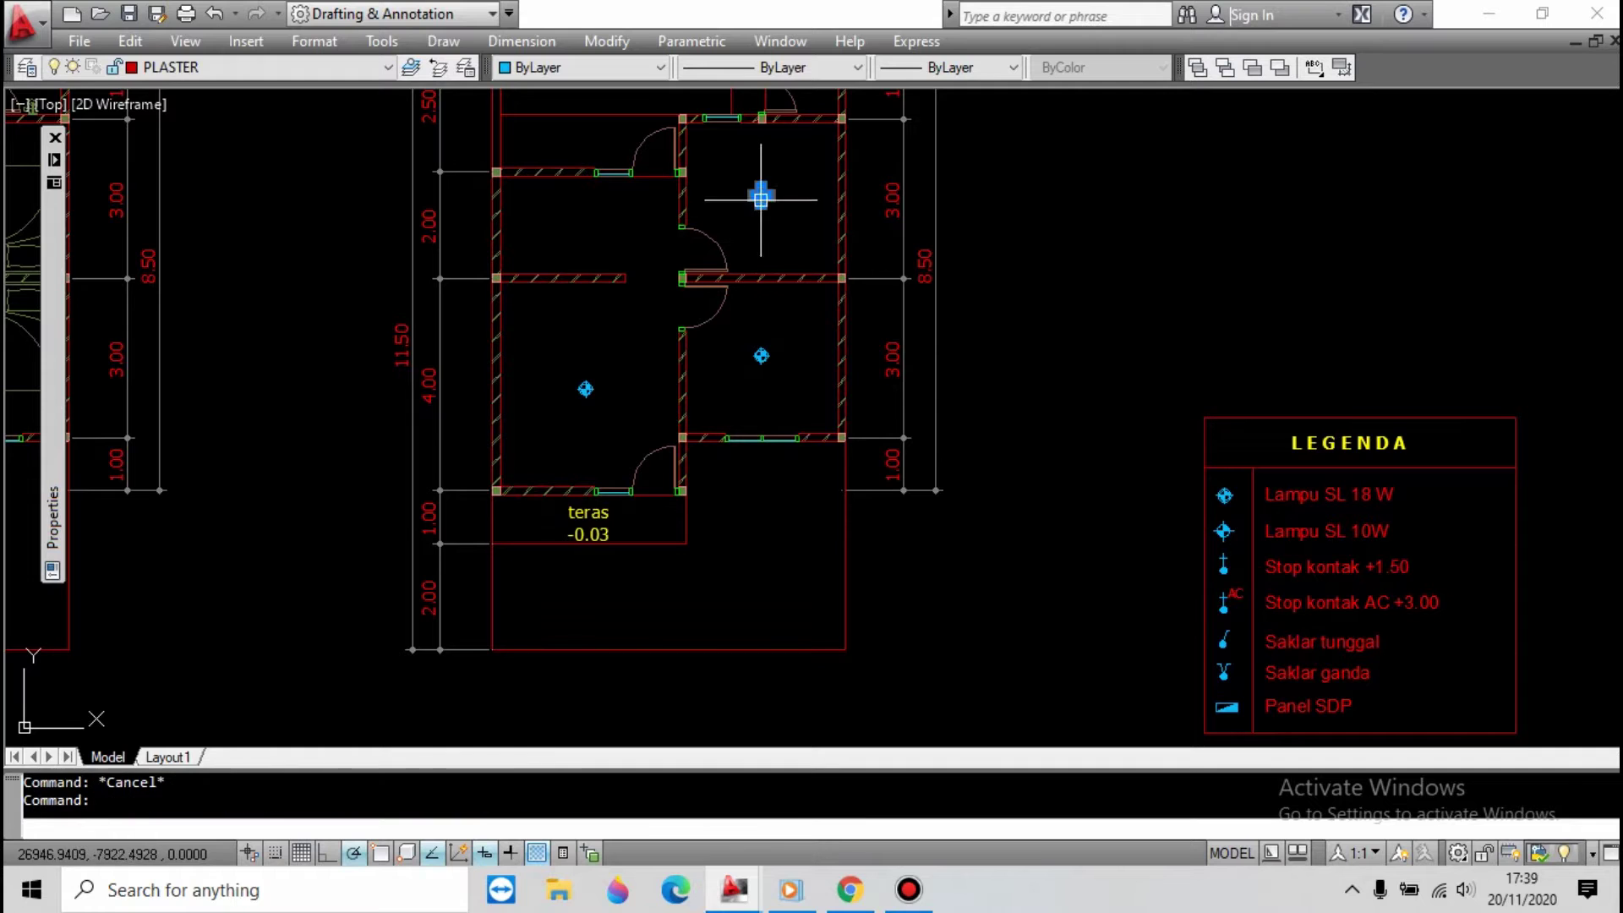
text(co)
key(space)
click(839, 355)
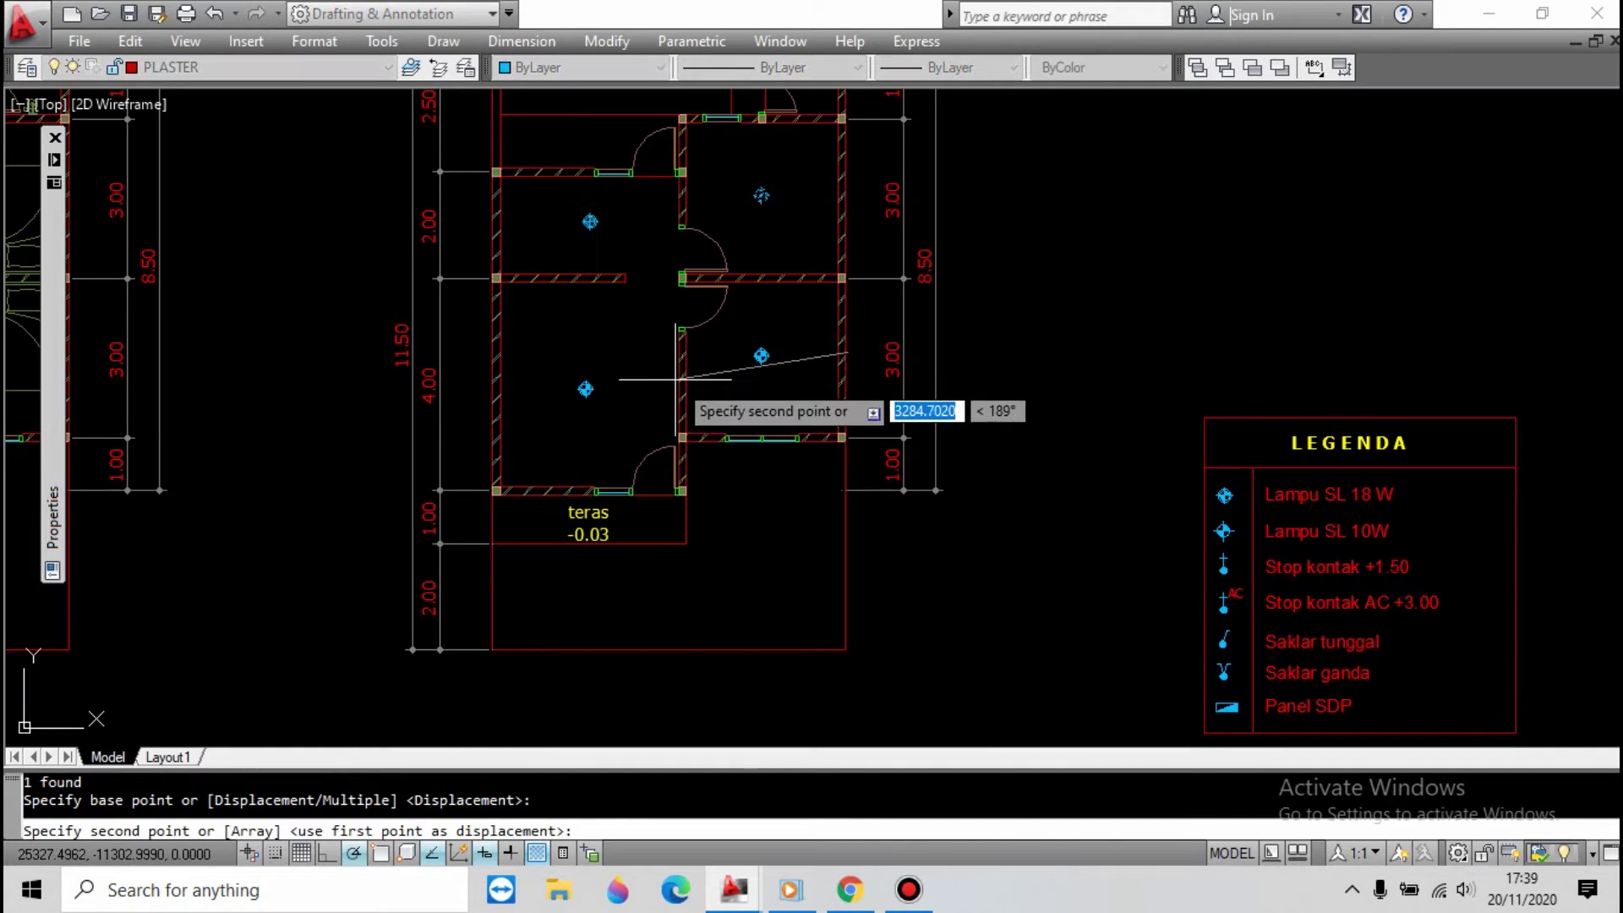
key(Escape)
Copy the living room's lamp symbol straight up into the middle of the kitchen.
text(co)
key(space)
click(586, 390)
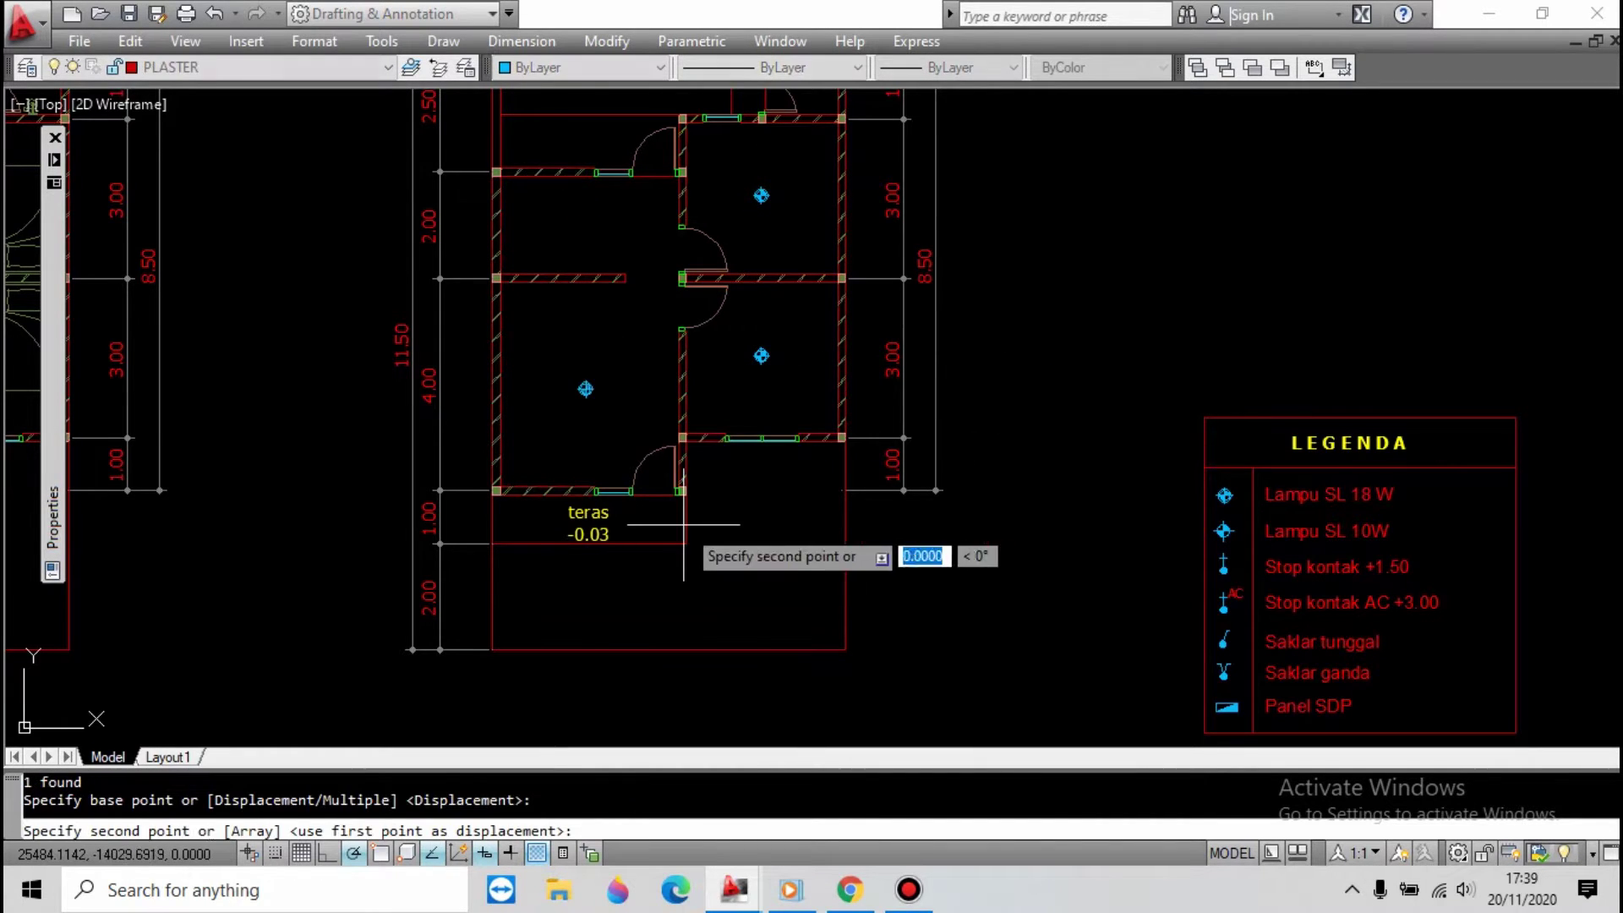
click(686, 363)
Erase the teras label with its -0.03 level from the floor plan copy.
scroll(695, 488, down, 2)
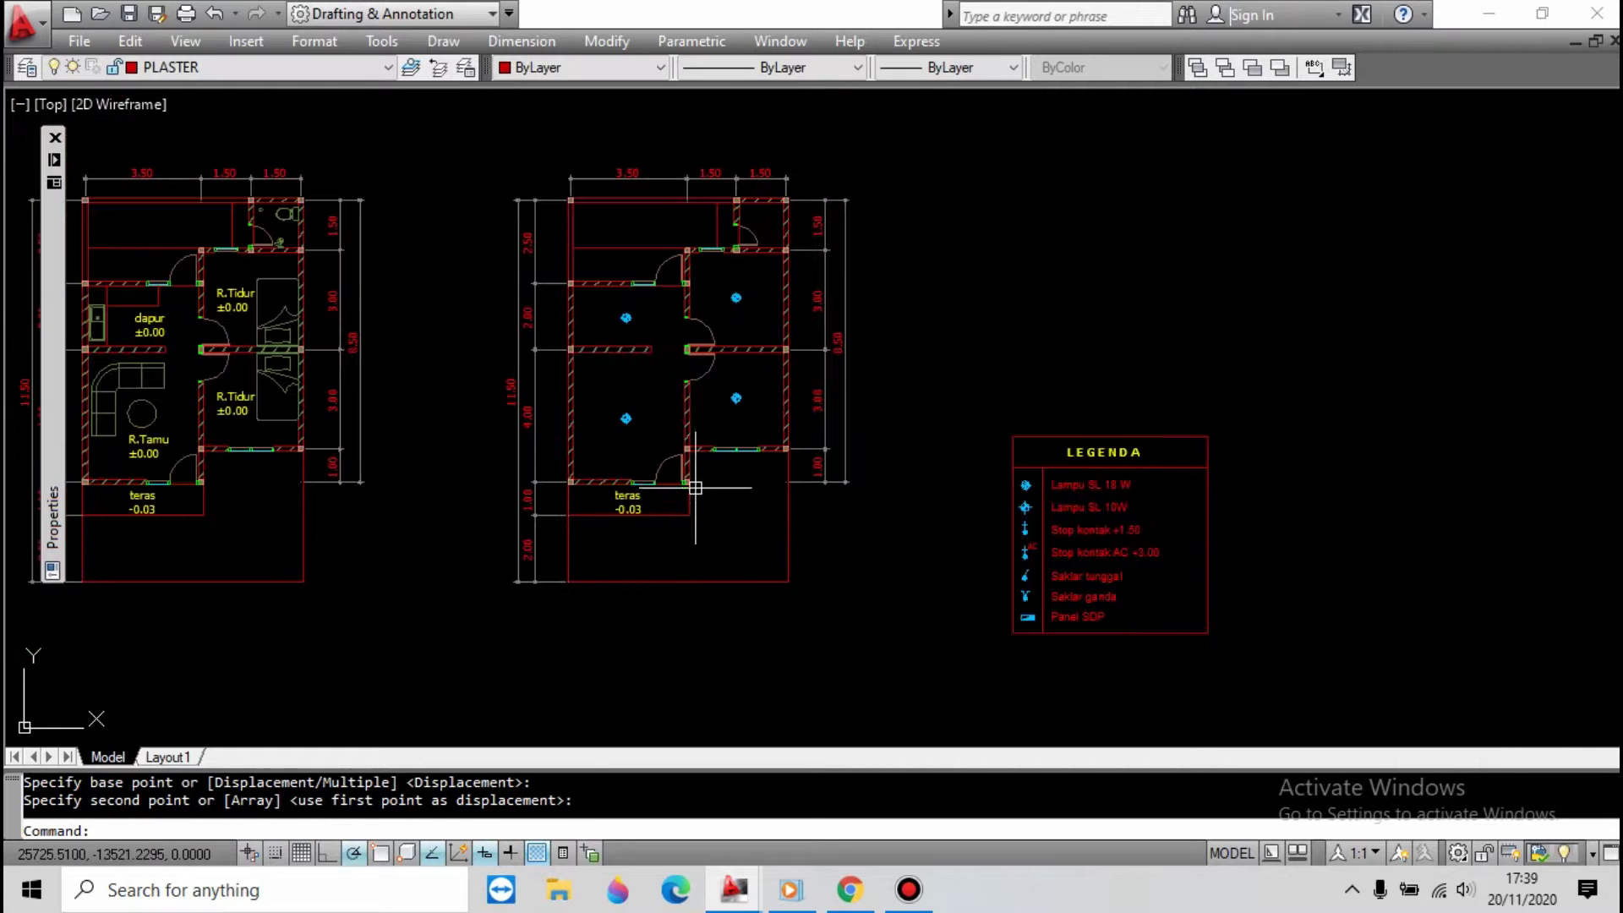
scroll(987, 527, up, 3)
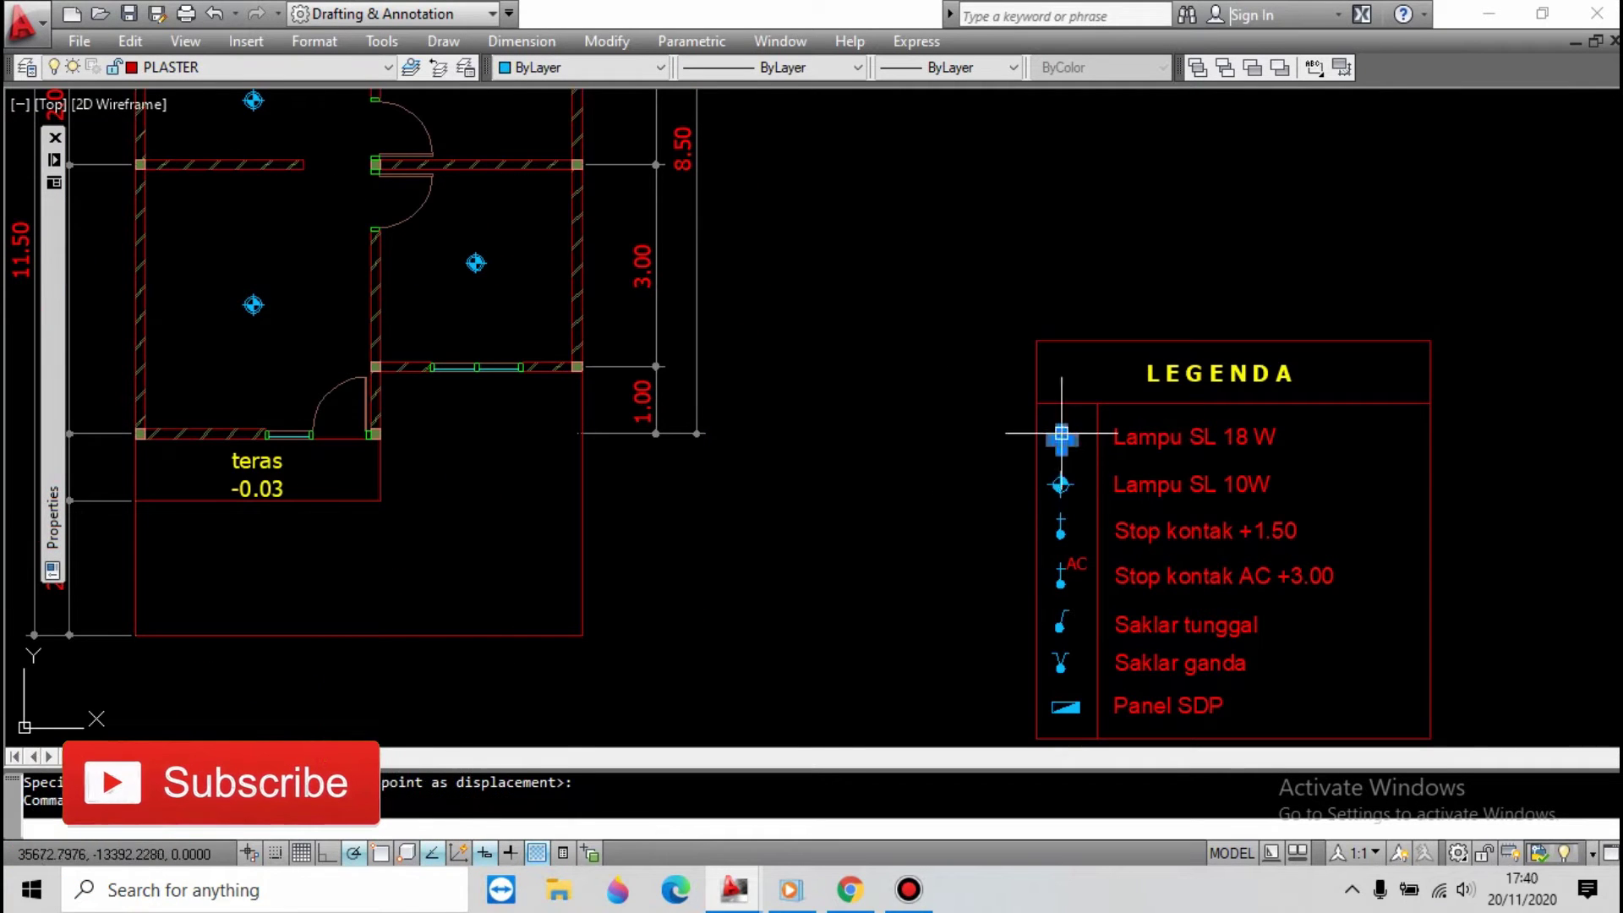
key(space)
key(Escape)
text(e)
key(space)
click(275, 492)
key(space)
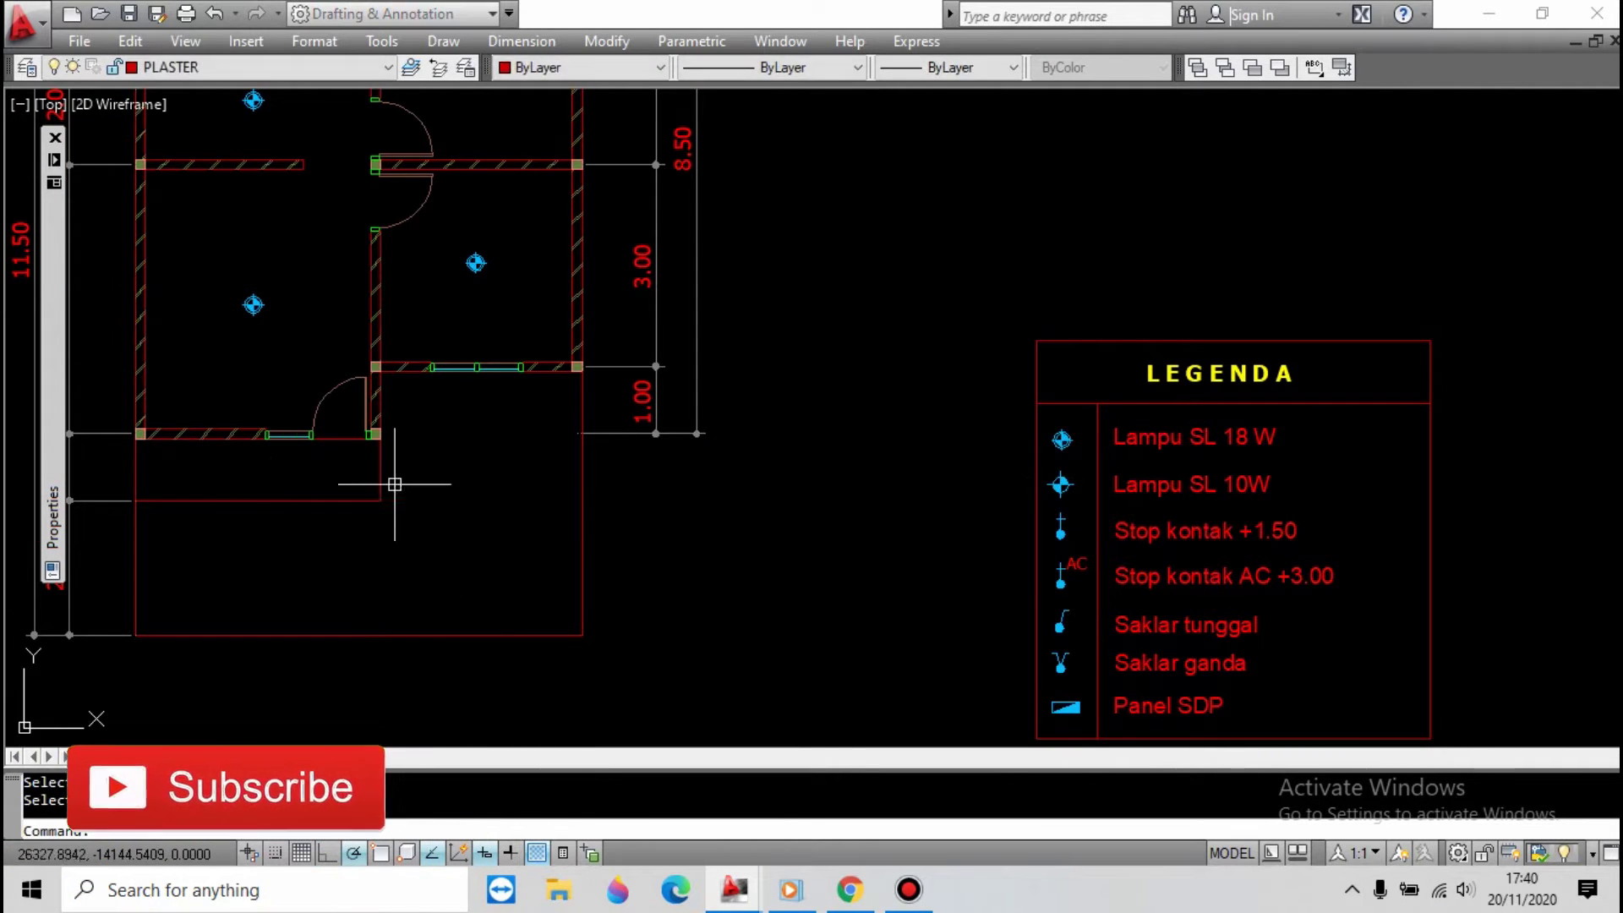
Copy the Lampu SL 10W symbol from the legend to the middle of the terrace.
key(Escape)
text(co)
key(space)
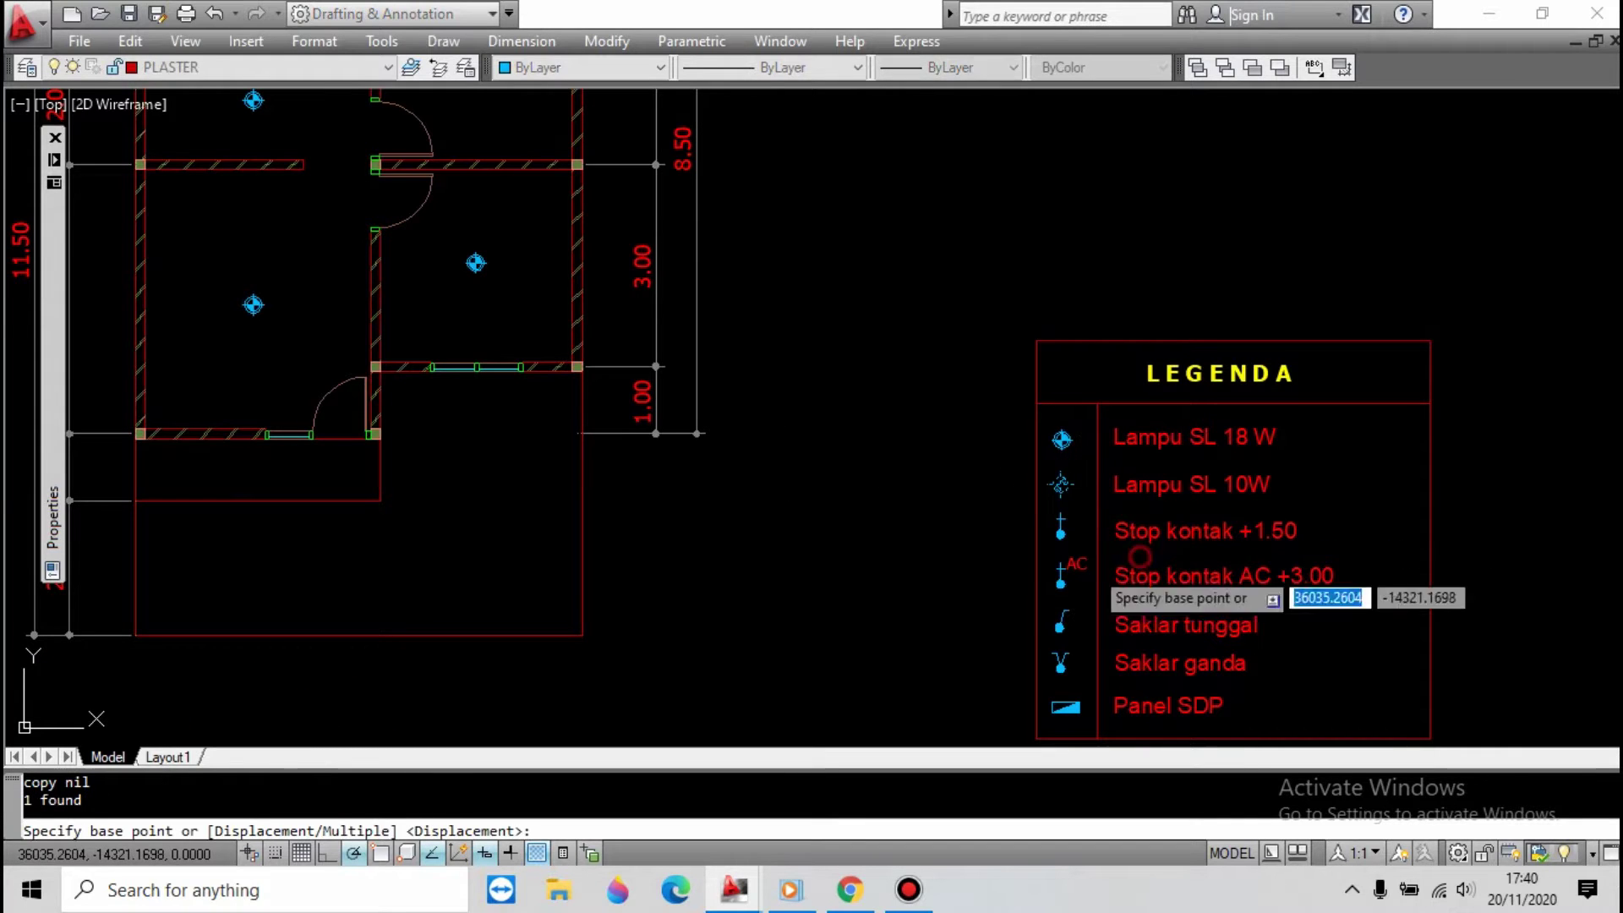
click(1133, 519)
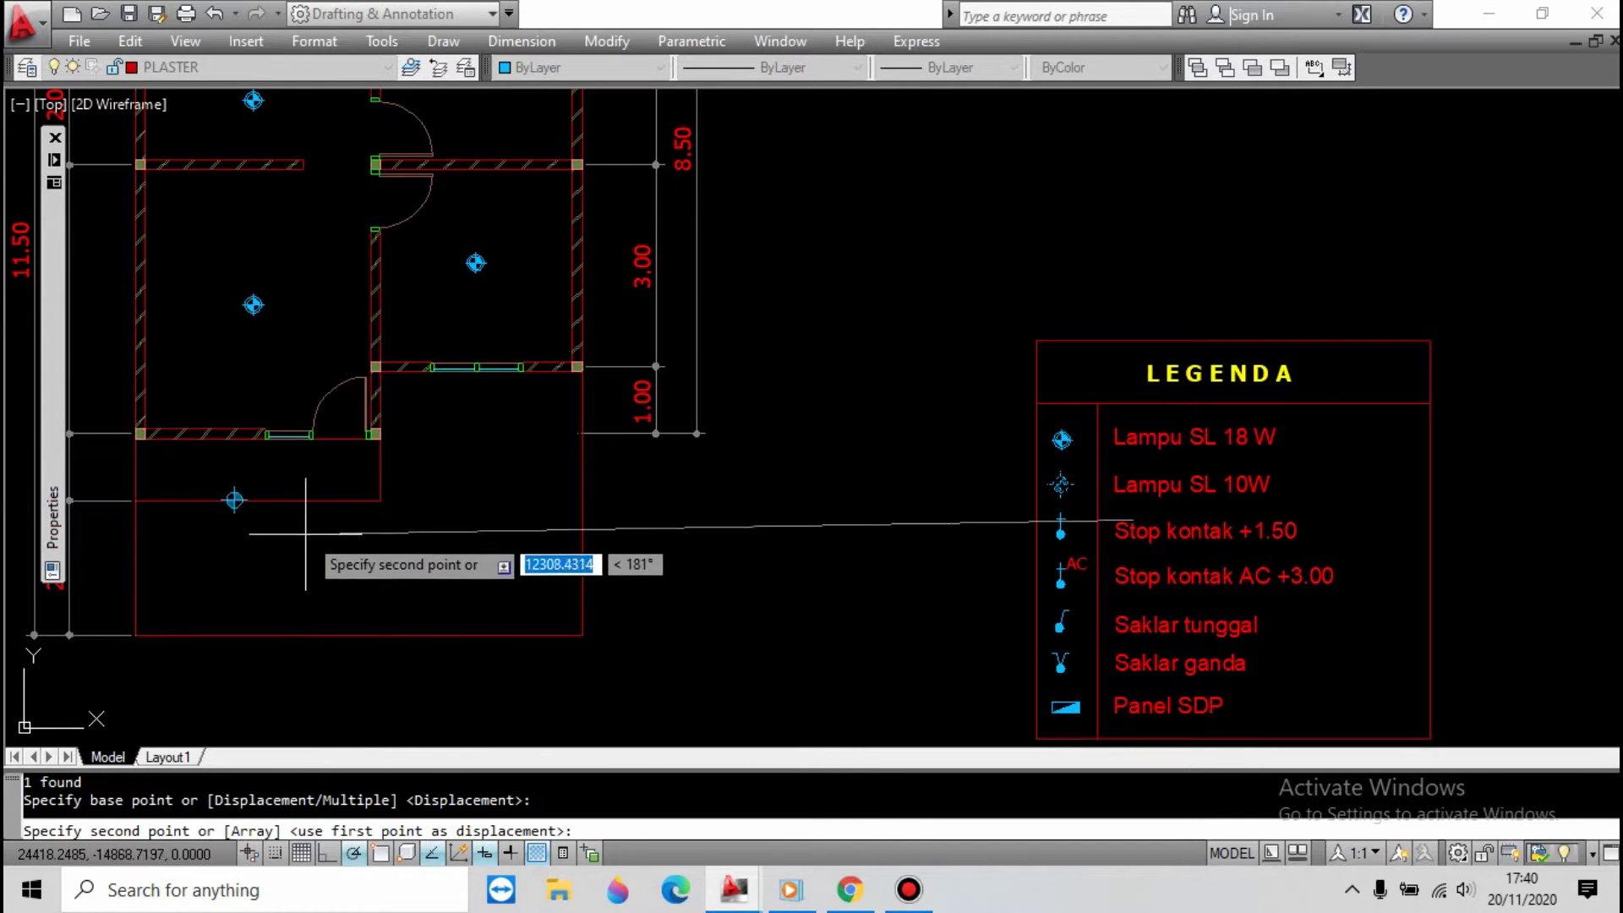
click(322, 512)
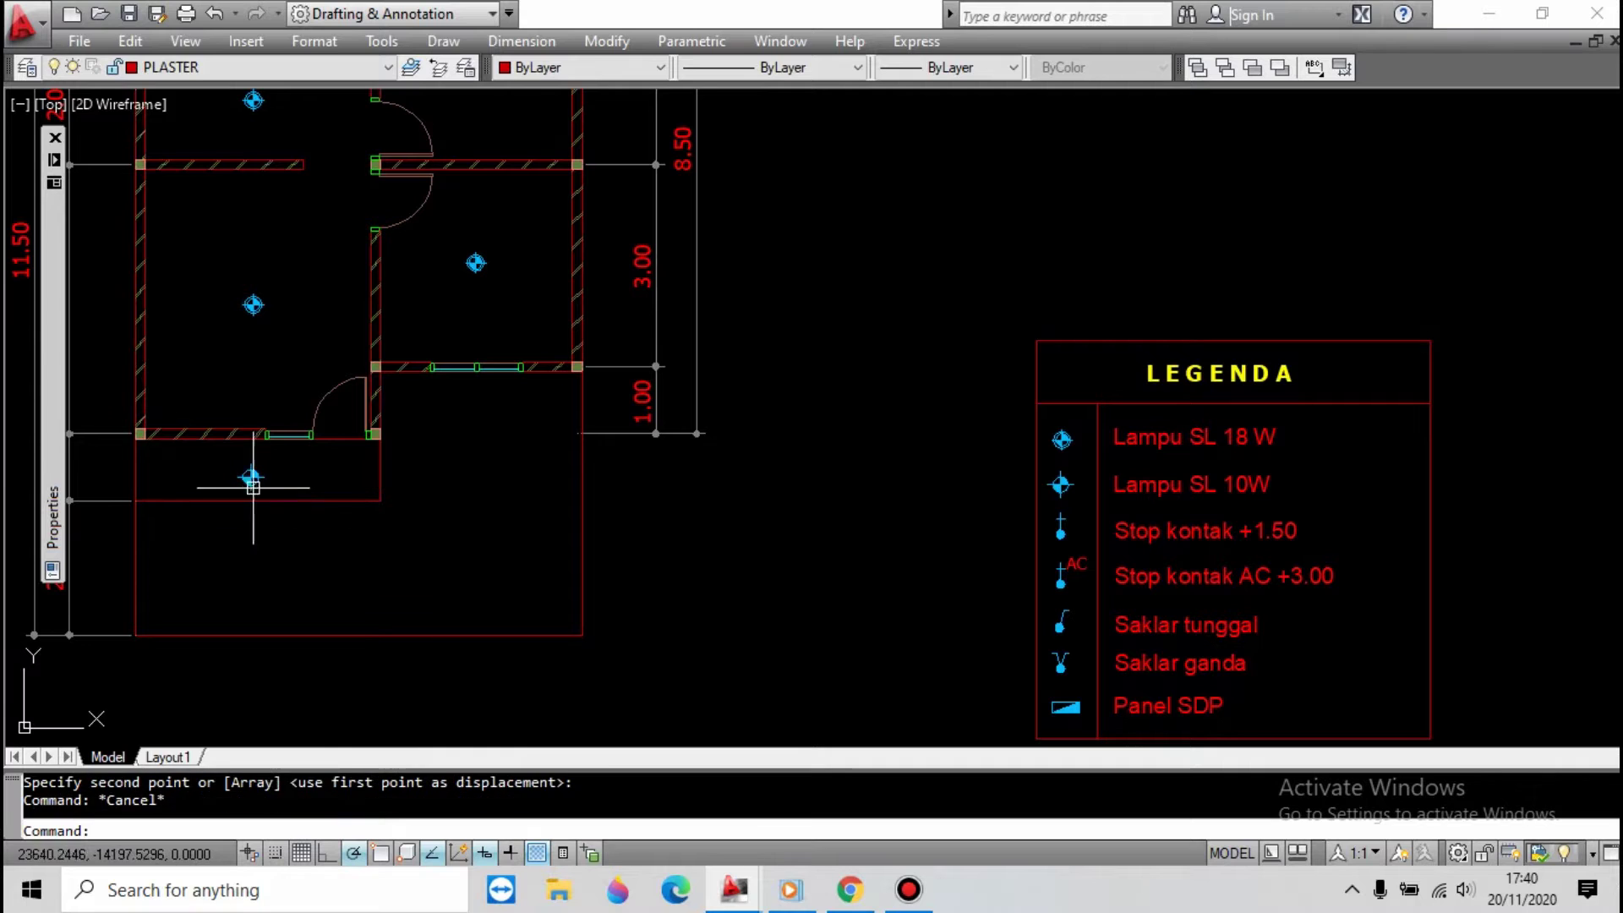
Copy the terrace's lamp symbol to the open area in front of the front bedroom window.
text(co)
key(space)
click(294, 578)
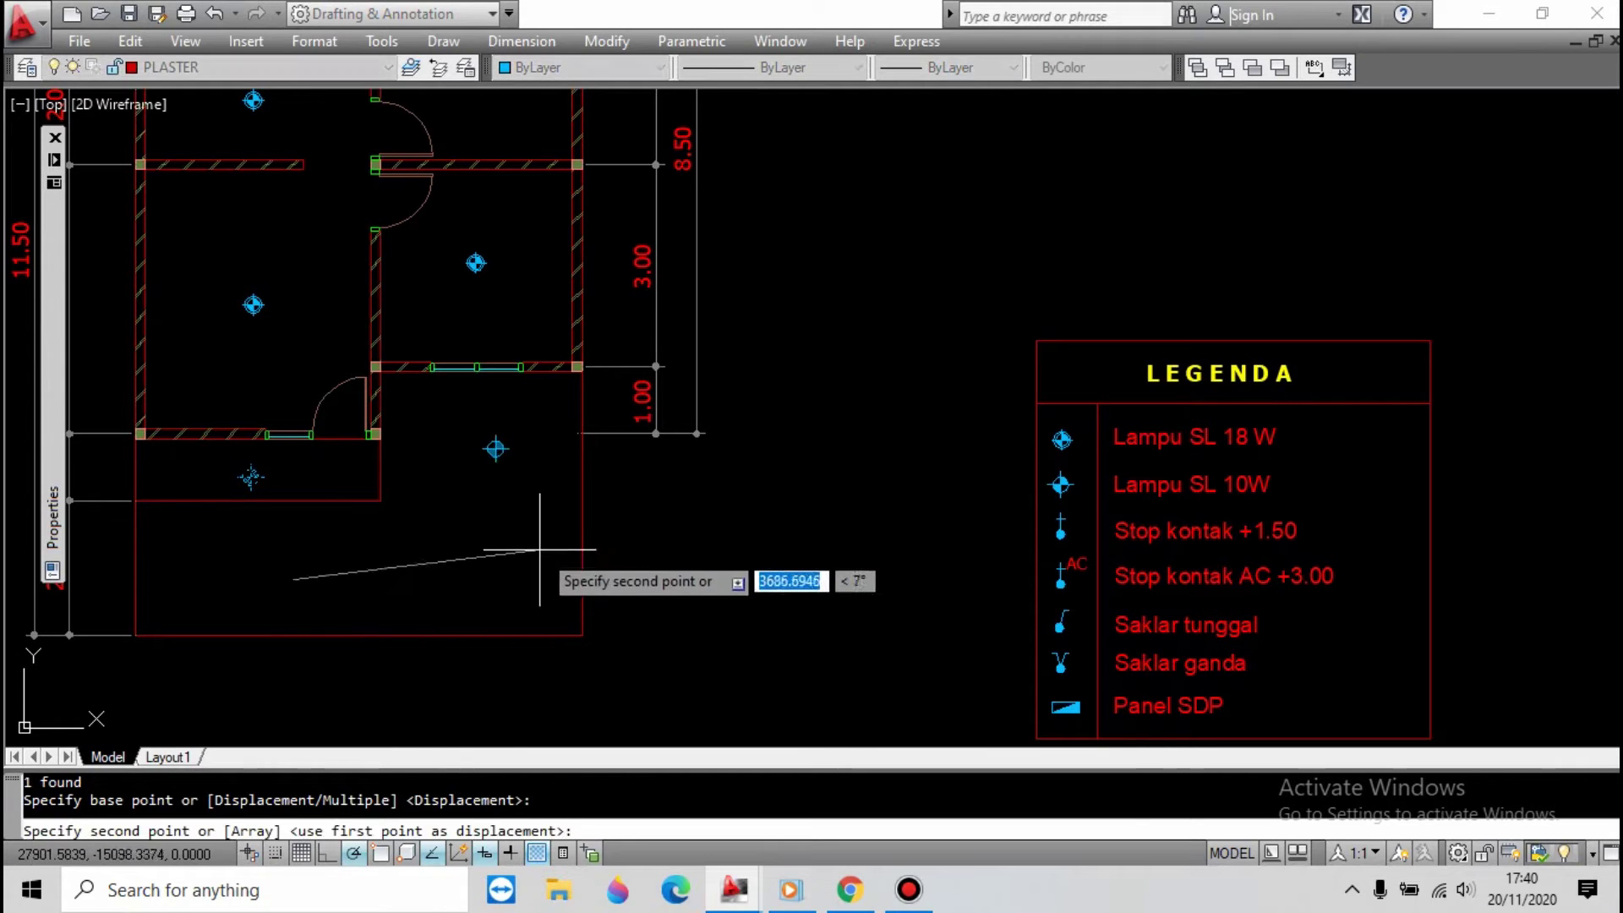
click(517, 513)
Move the lamp symbol in front of the bedroom window to the area behind the kitchen, beside the back door.
scroll(689, 569, down, 4)
scroll(552, 386, up, 2)
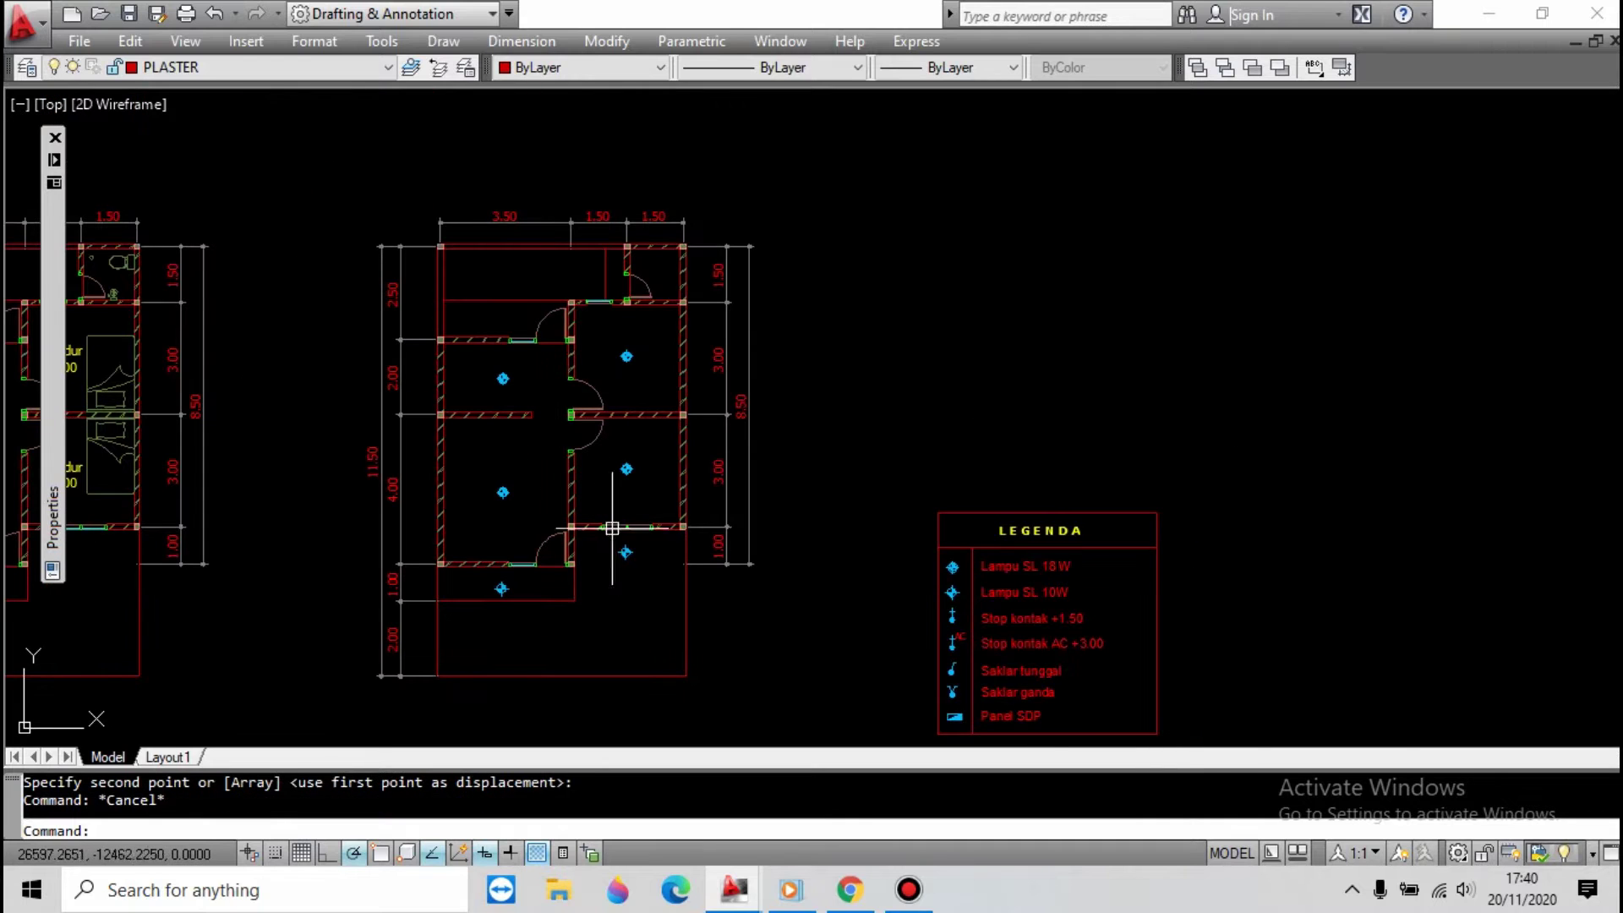
key(space)
key(Escape)
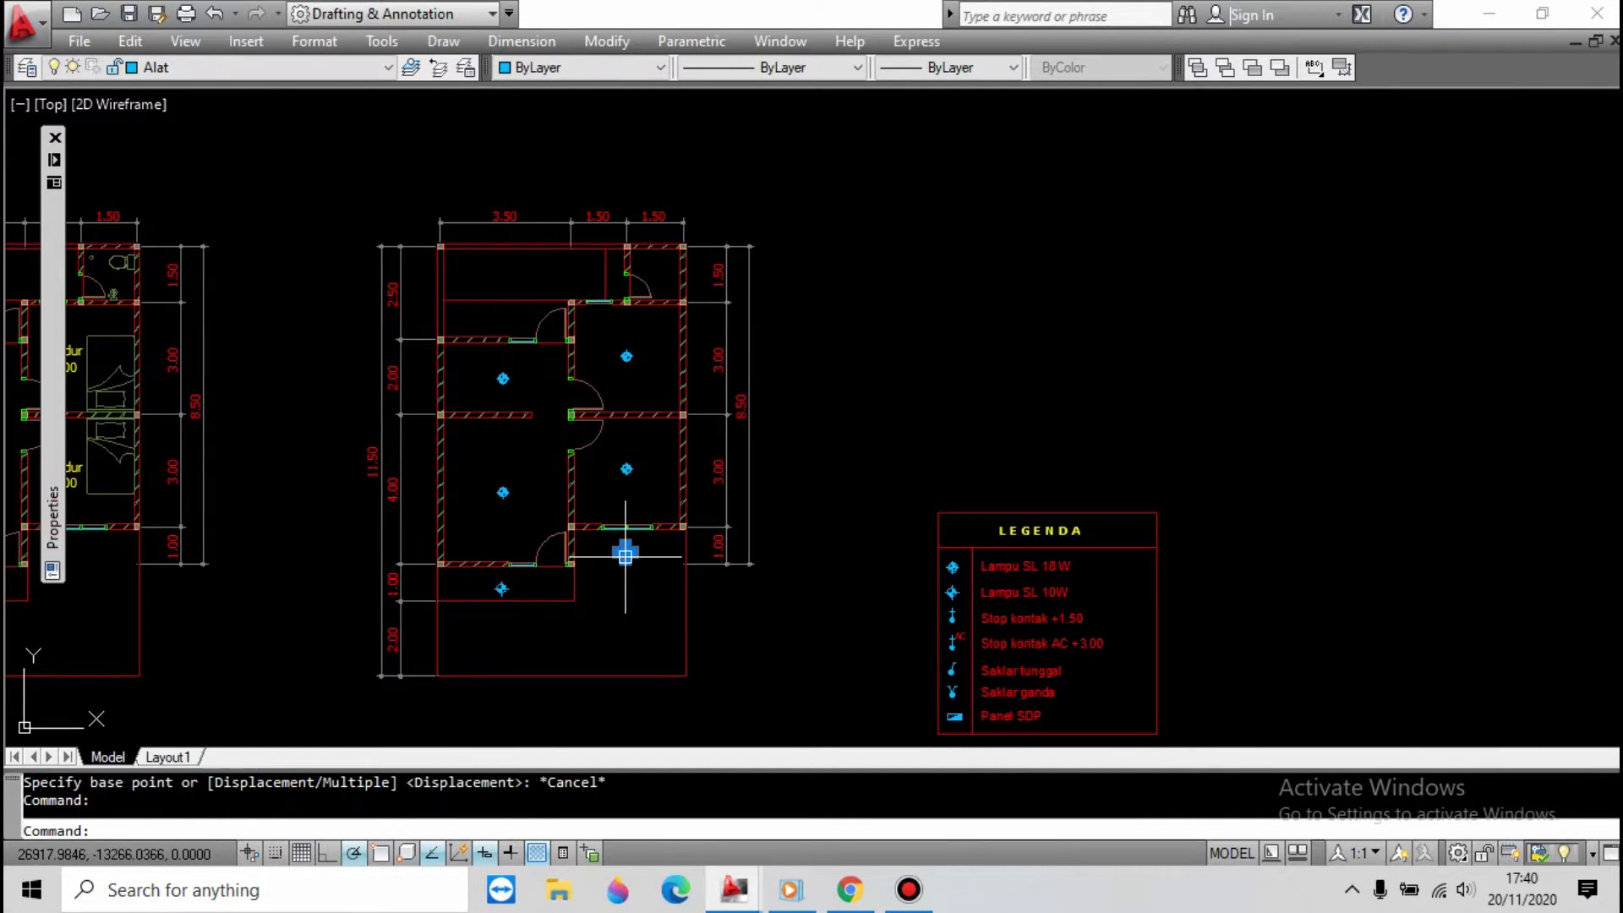
text(m)
key(space)
click(648, 599)
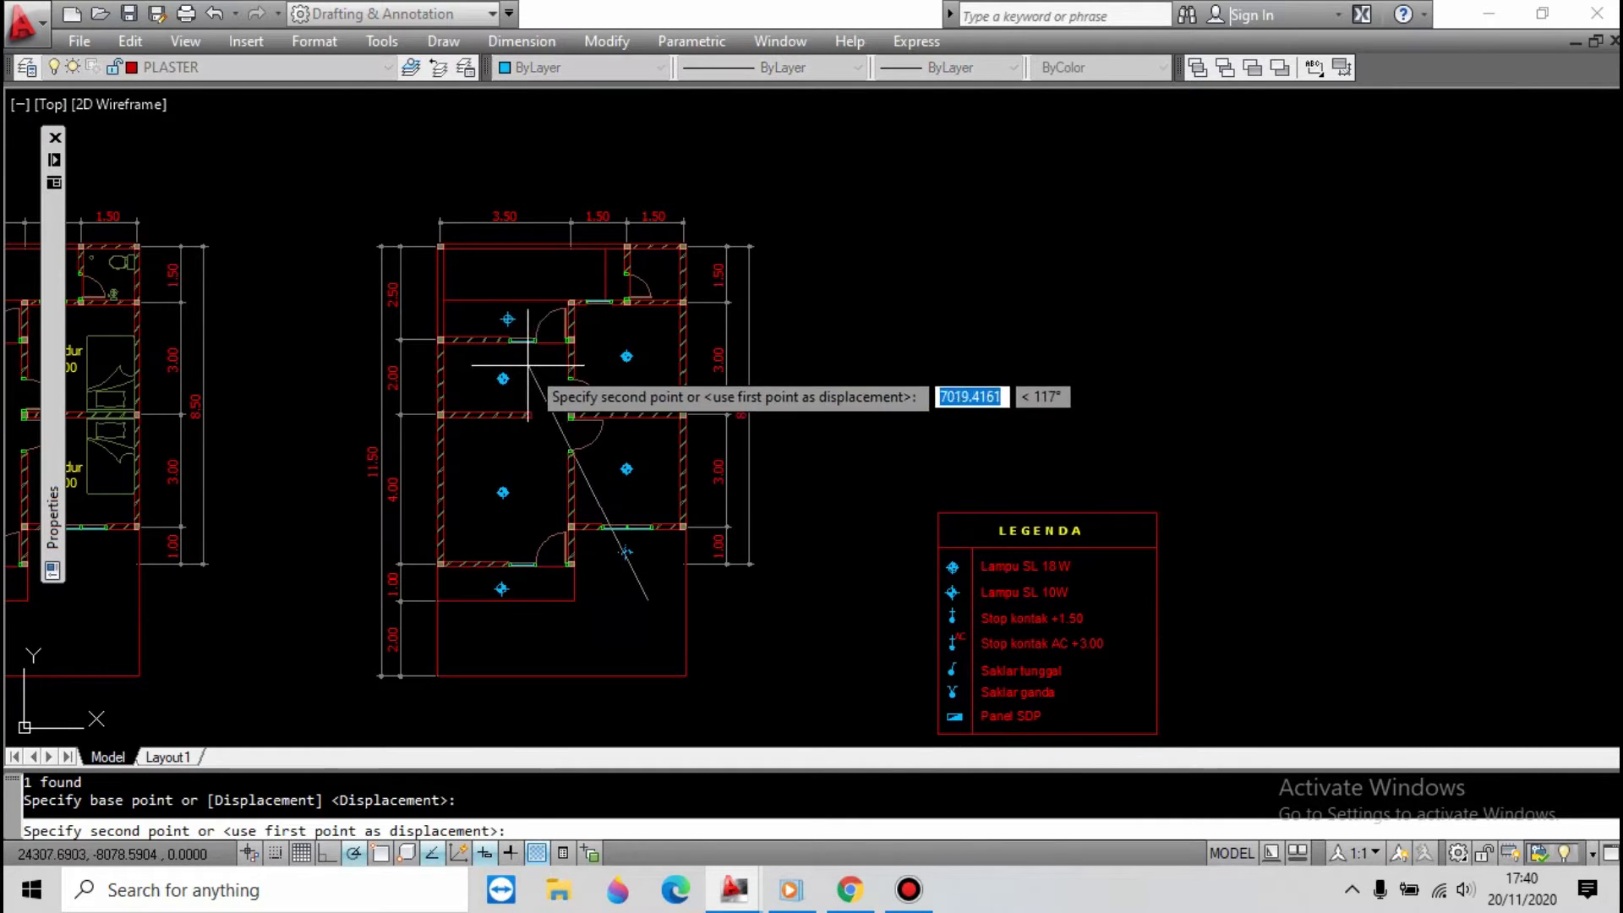
click(523, 365)
Copy the lamp symbol behind the kitchen into the bathroom.
scroll(498, 296, up, 3)
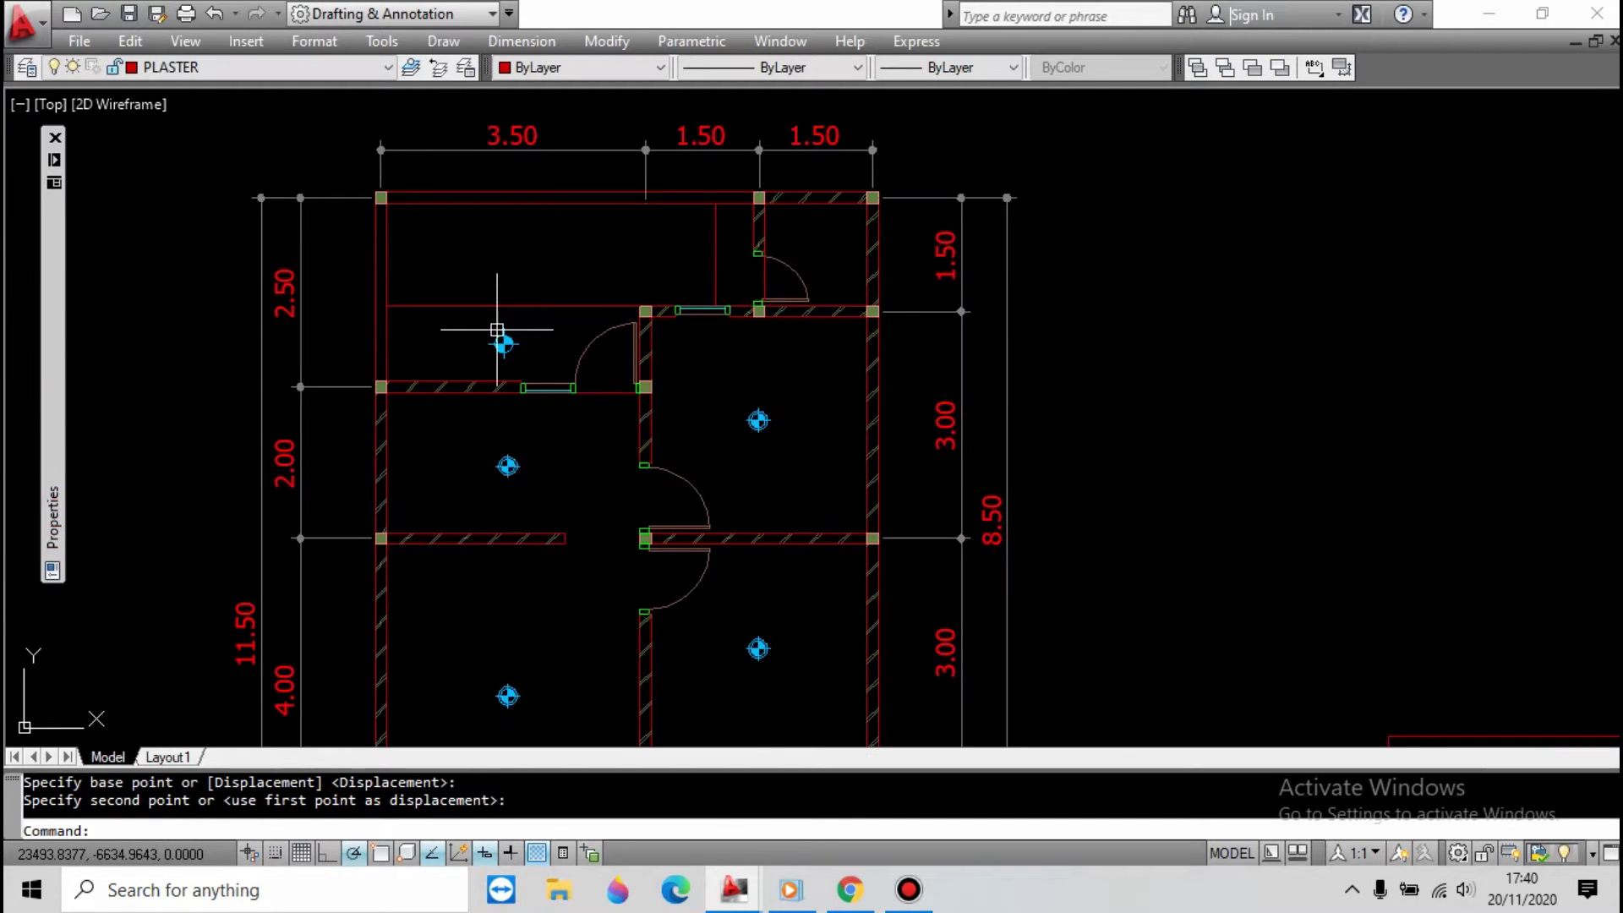
text(co)
key(space)
click(518, 390)
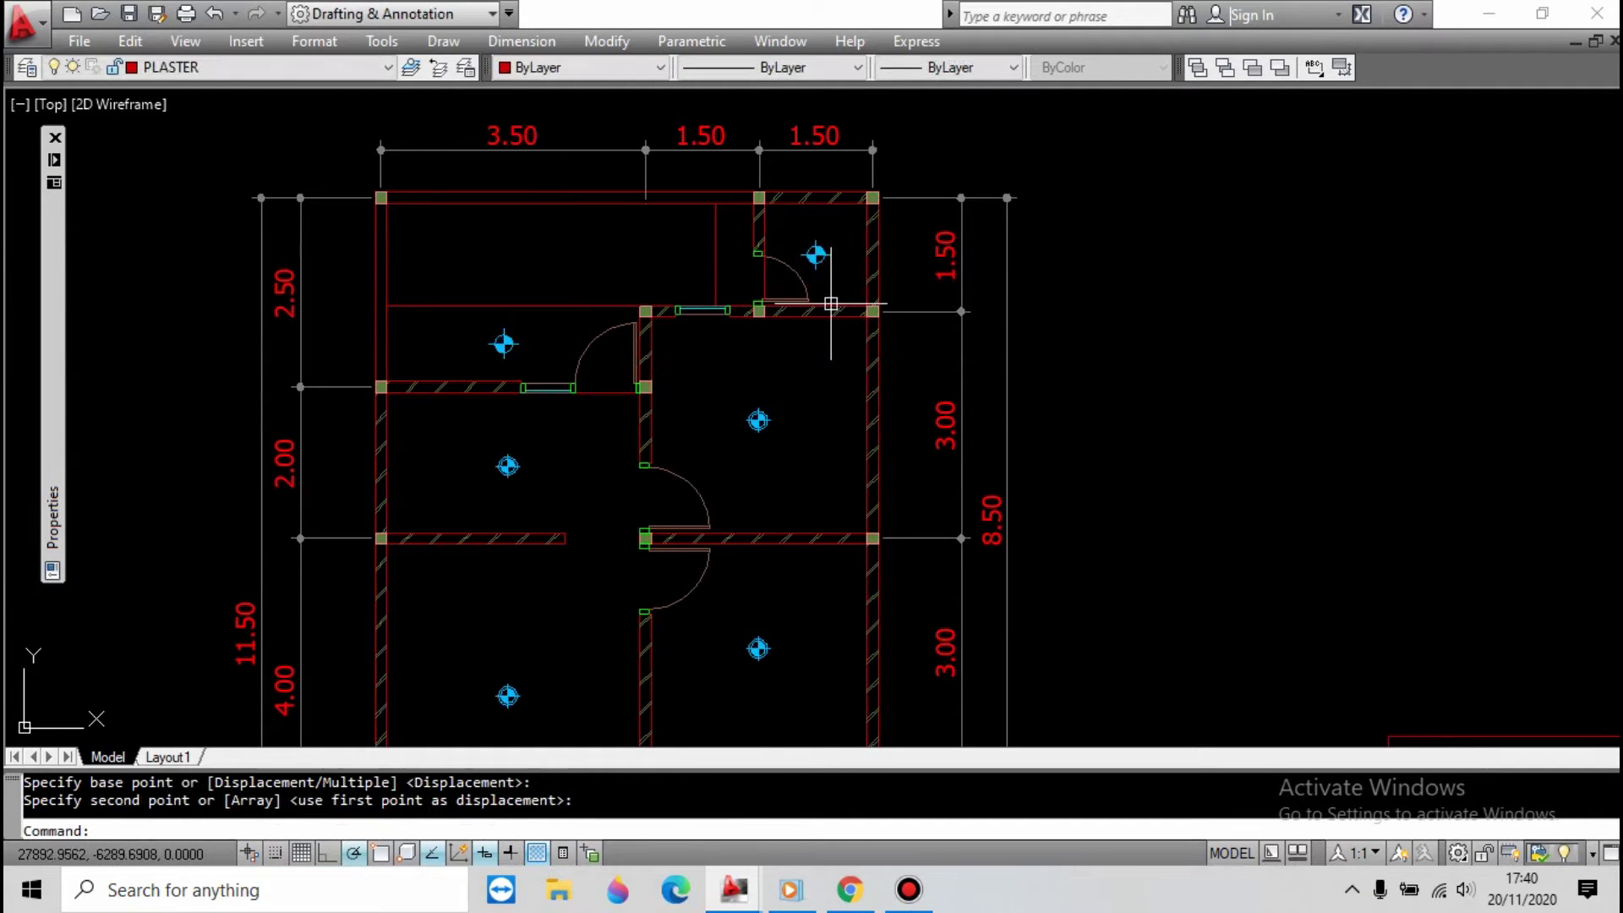
Copy the Saklar ganda symbol from the legend into the living room, near the wall shared with the front bedroom.
scroll(831, 303, down, 3)
scroll(988, 527, up, 2)
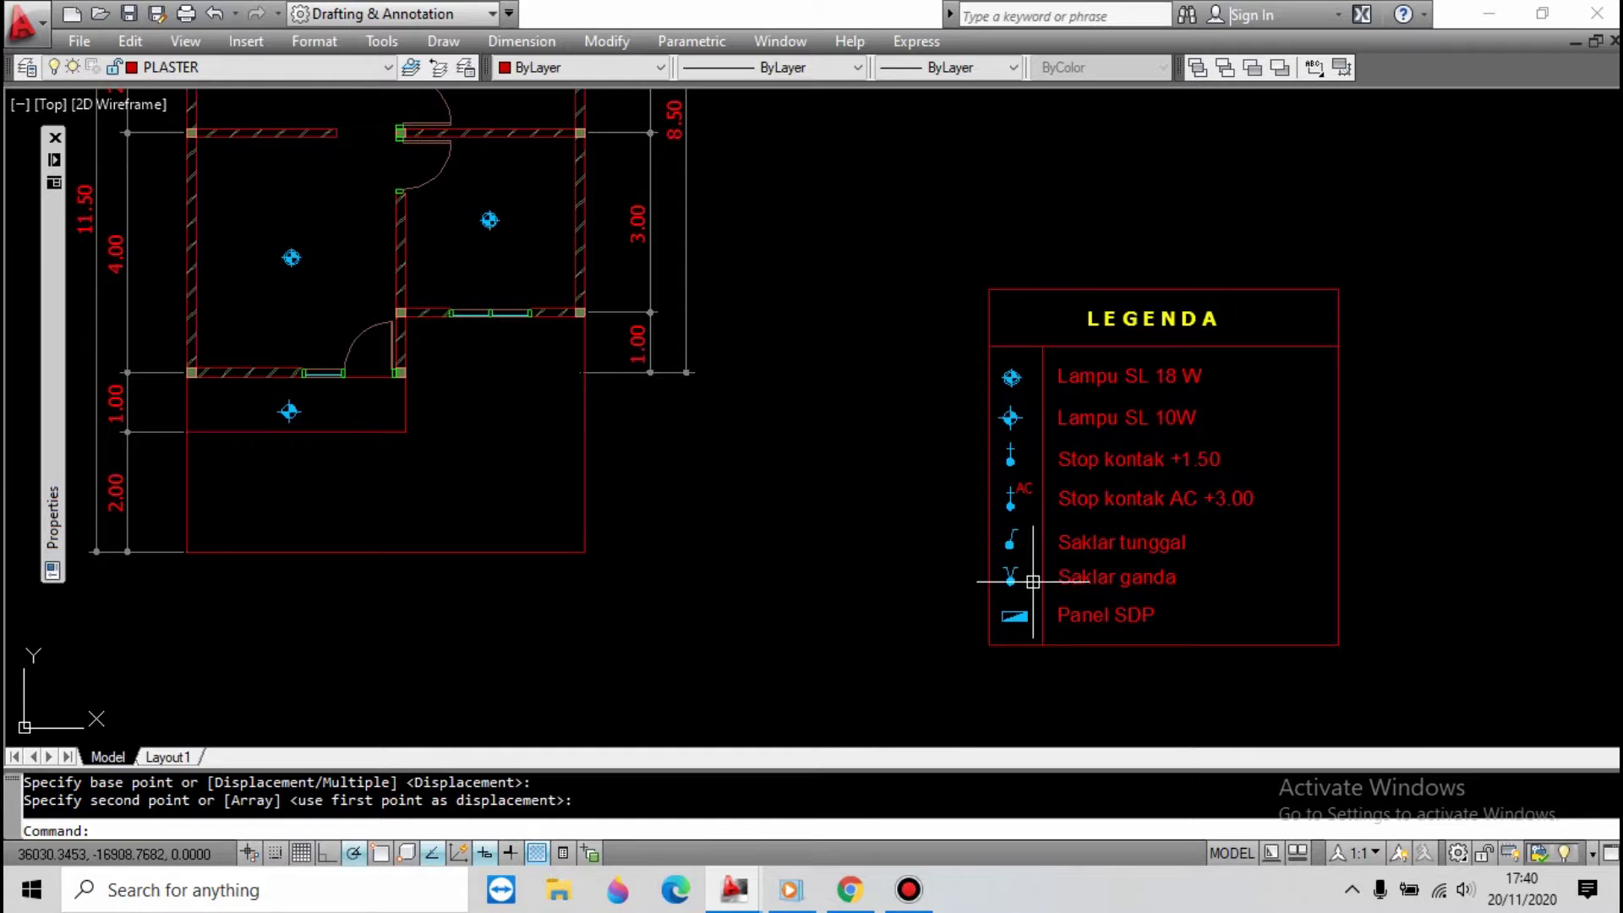
text(co)
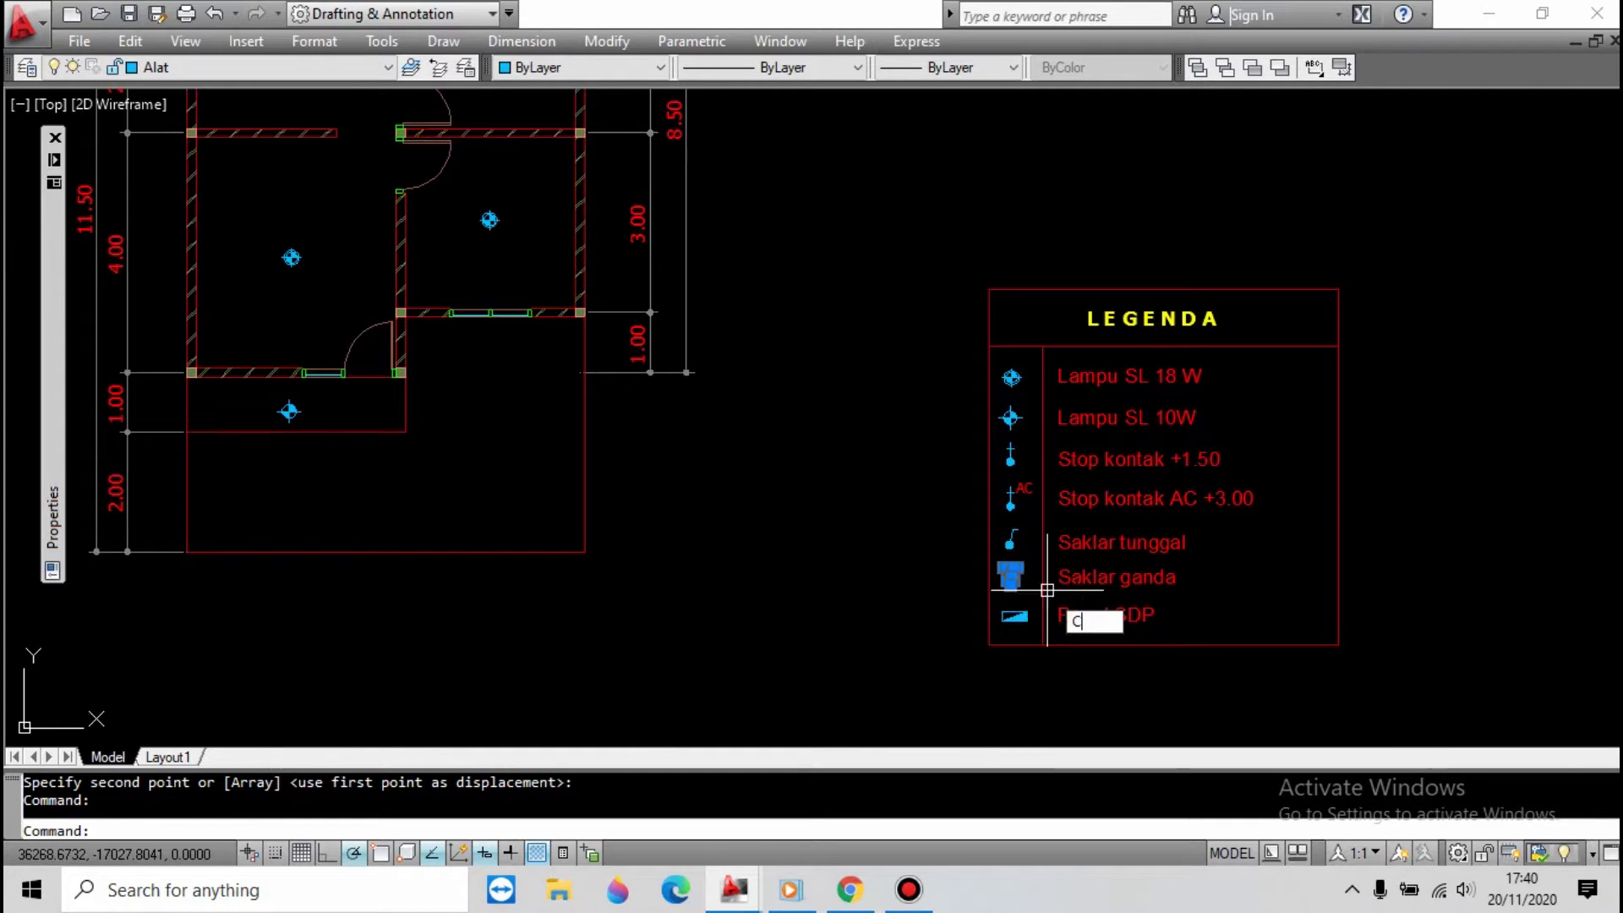
key(space)
click(1047, 589)
scroll(1067, 612, down, 2)
scroll(684, 316, up, 4)
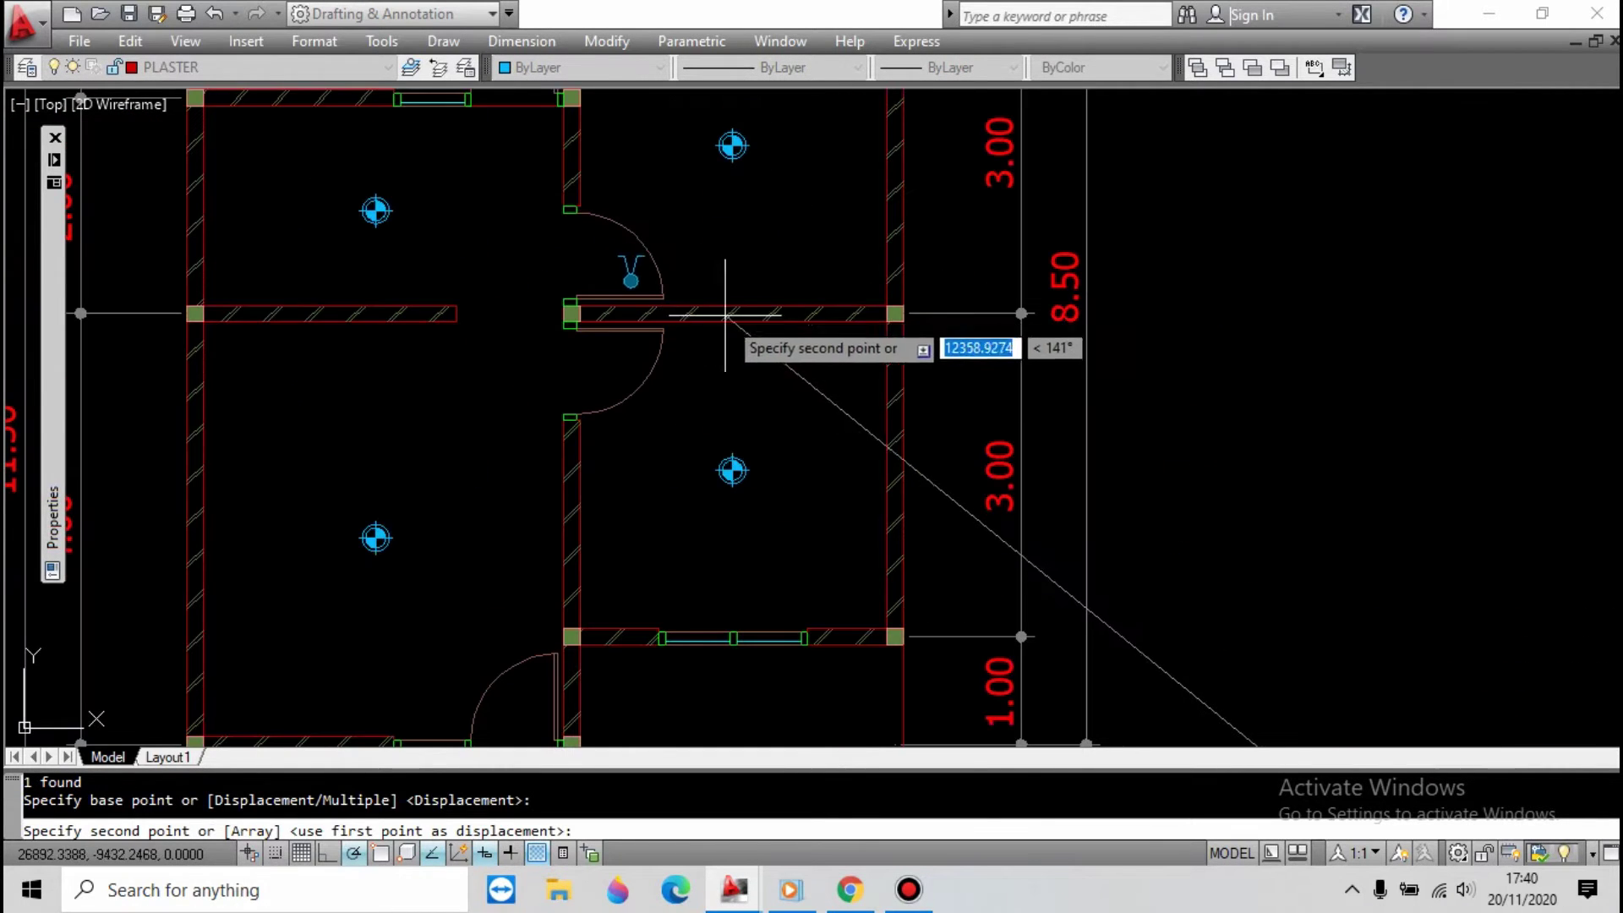
scroll(841, 261, down, 2)
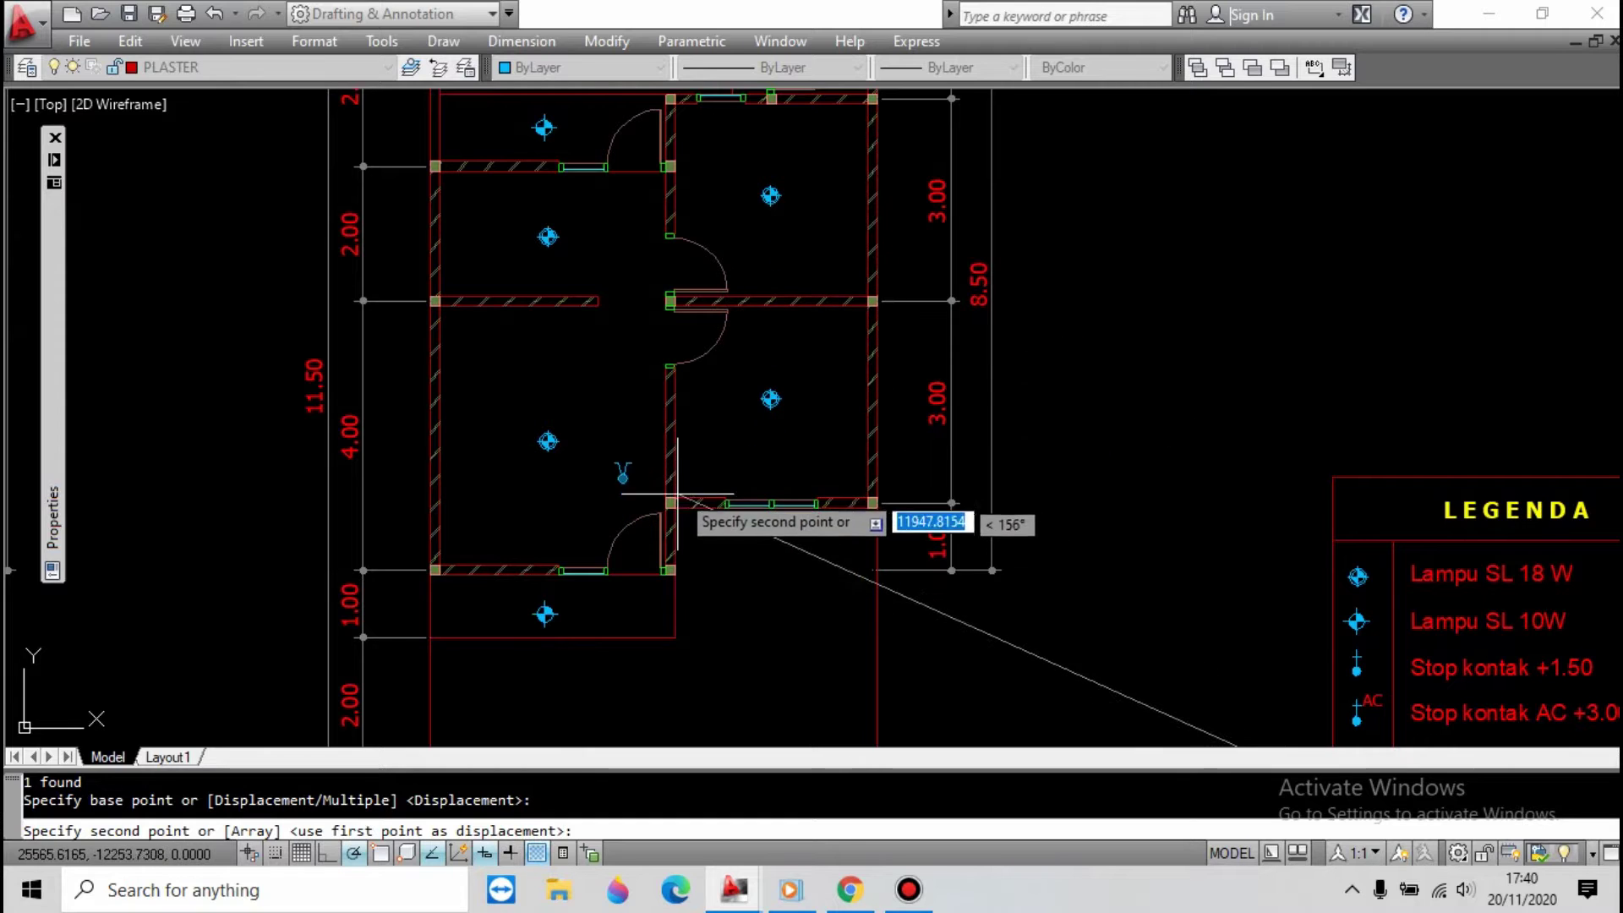
key(Escape)
Rotate the double-switch symbol in the living room a quarter turn so its prongs point away from the bedroom wall.
scroll(621, 431, up, 2)
text(r)
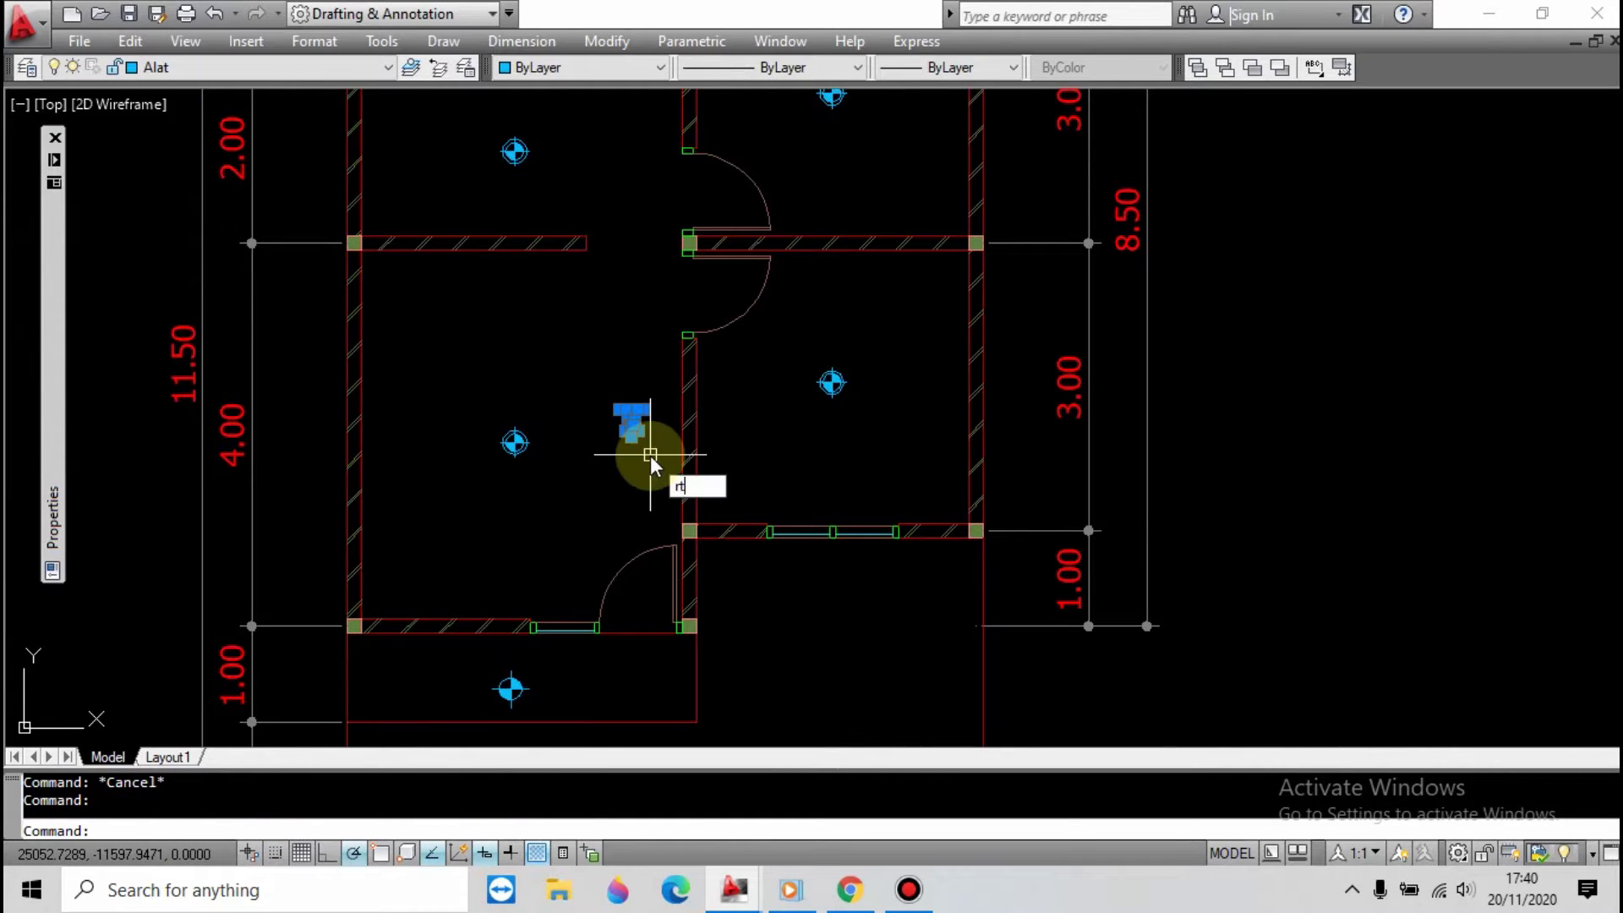
text(o)
key(space)
click(634, 473)
click(649, 471)
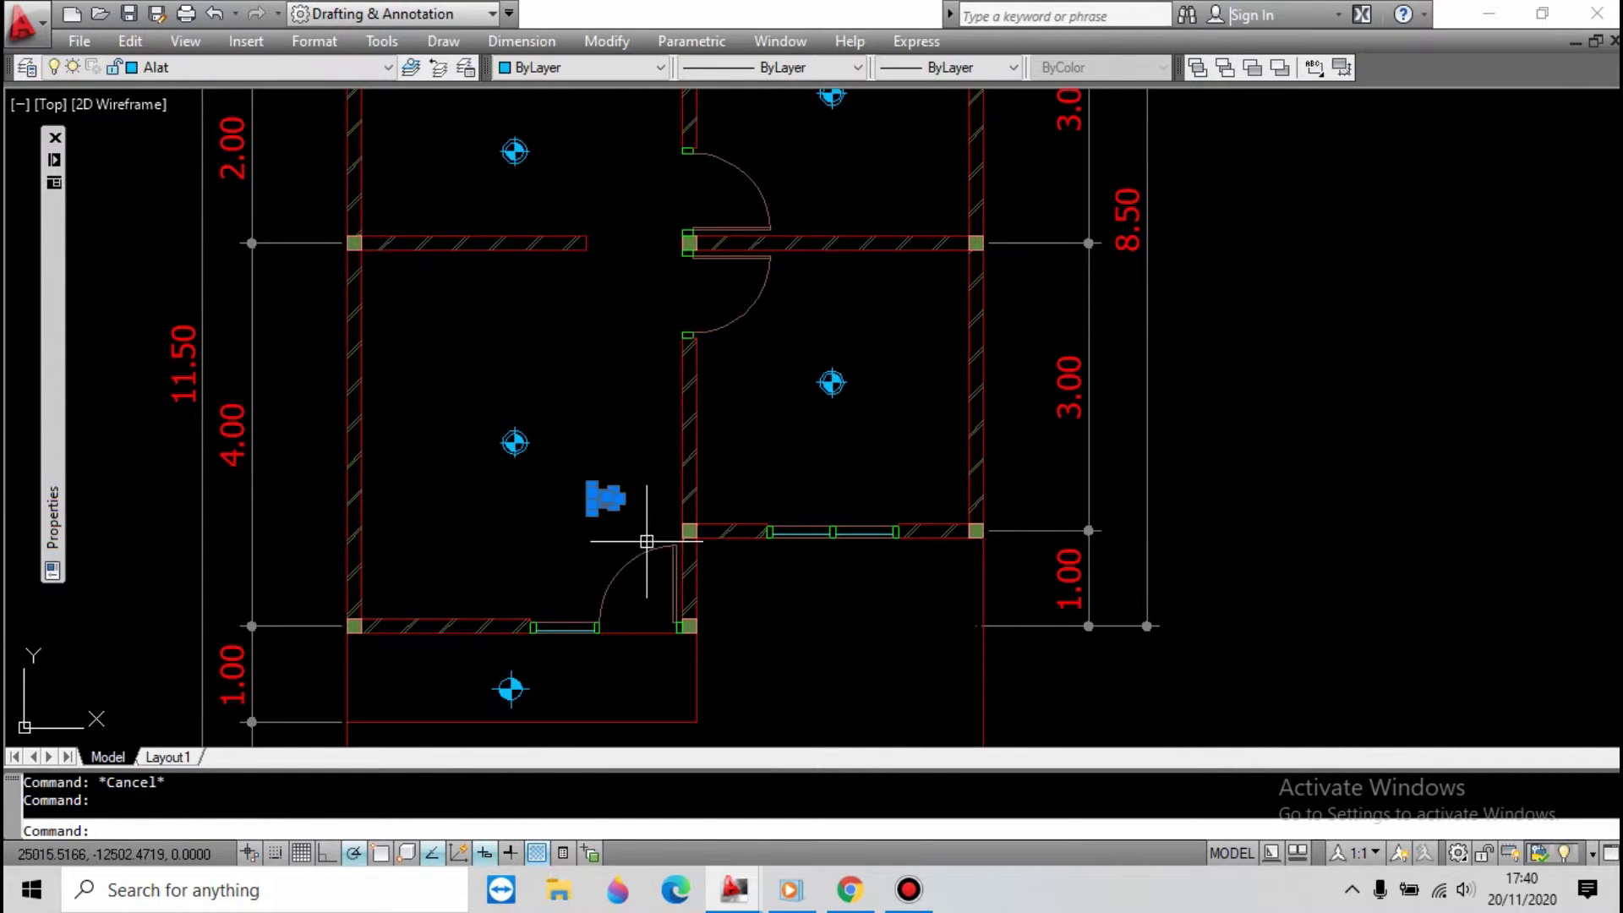
Move the double-switch symbol by its insertion point onto the living room wall face, just behind the column near the front door.
text(m)
key(space)
scroll(598, 561, up, 3)
shift+right_click(616, 296)
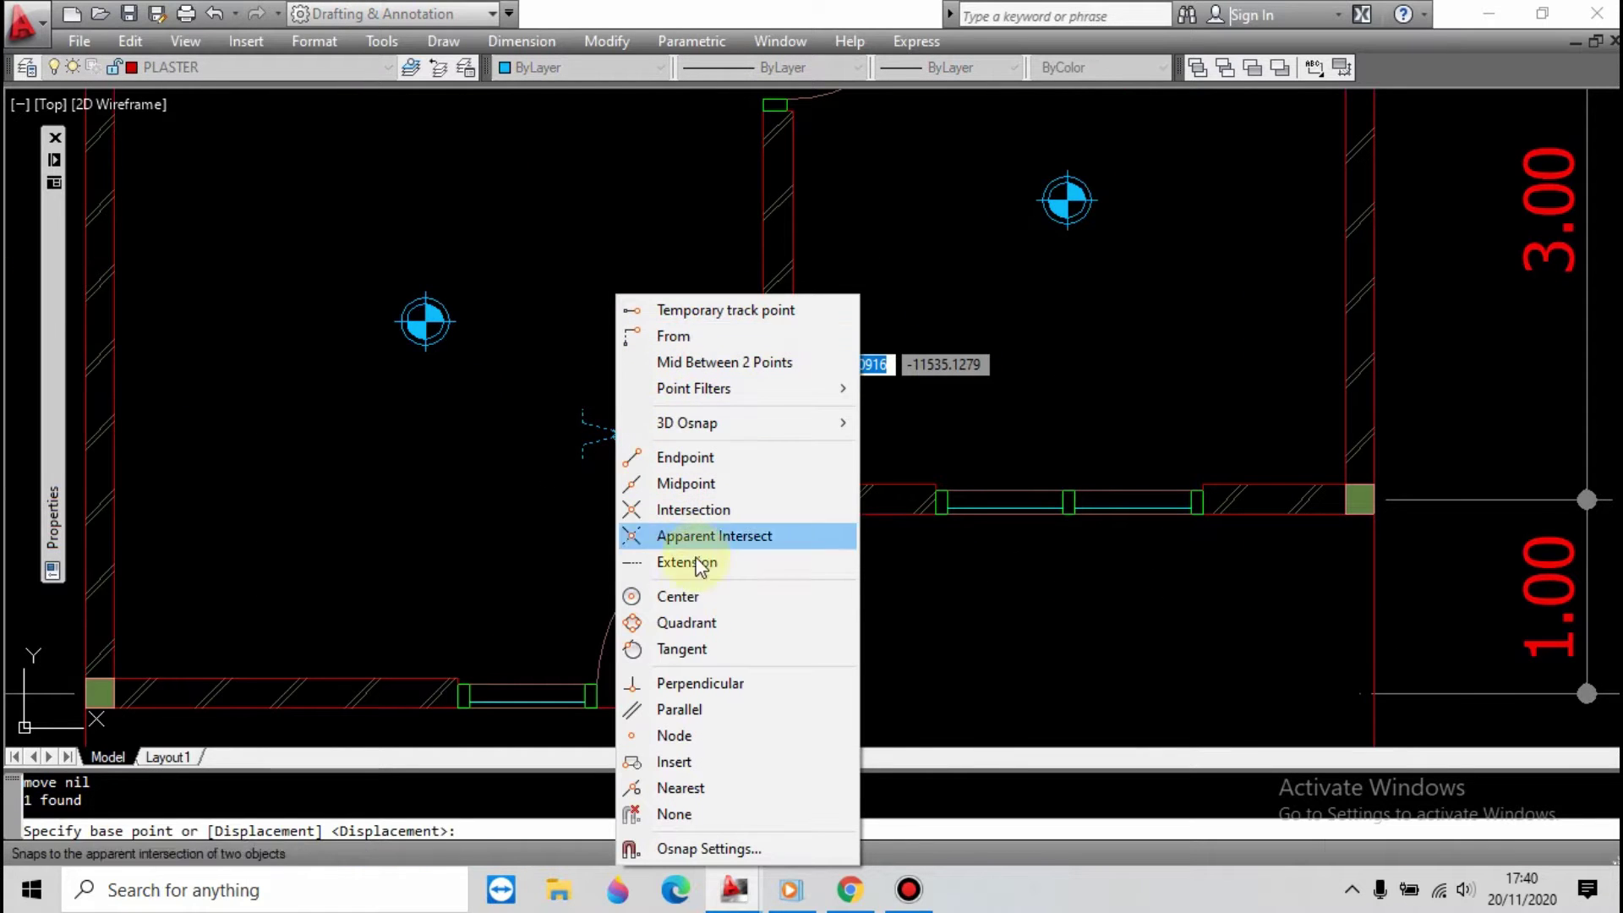
click(680, 762)
scroll(638, 492, down, 2)
click(635, 474)
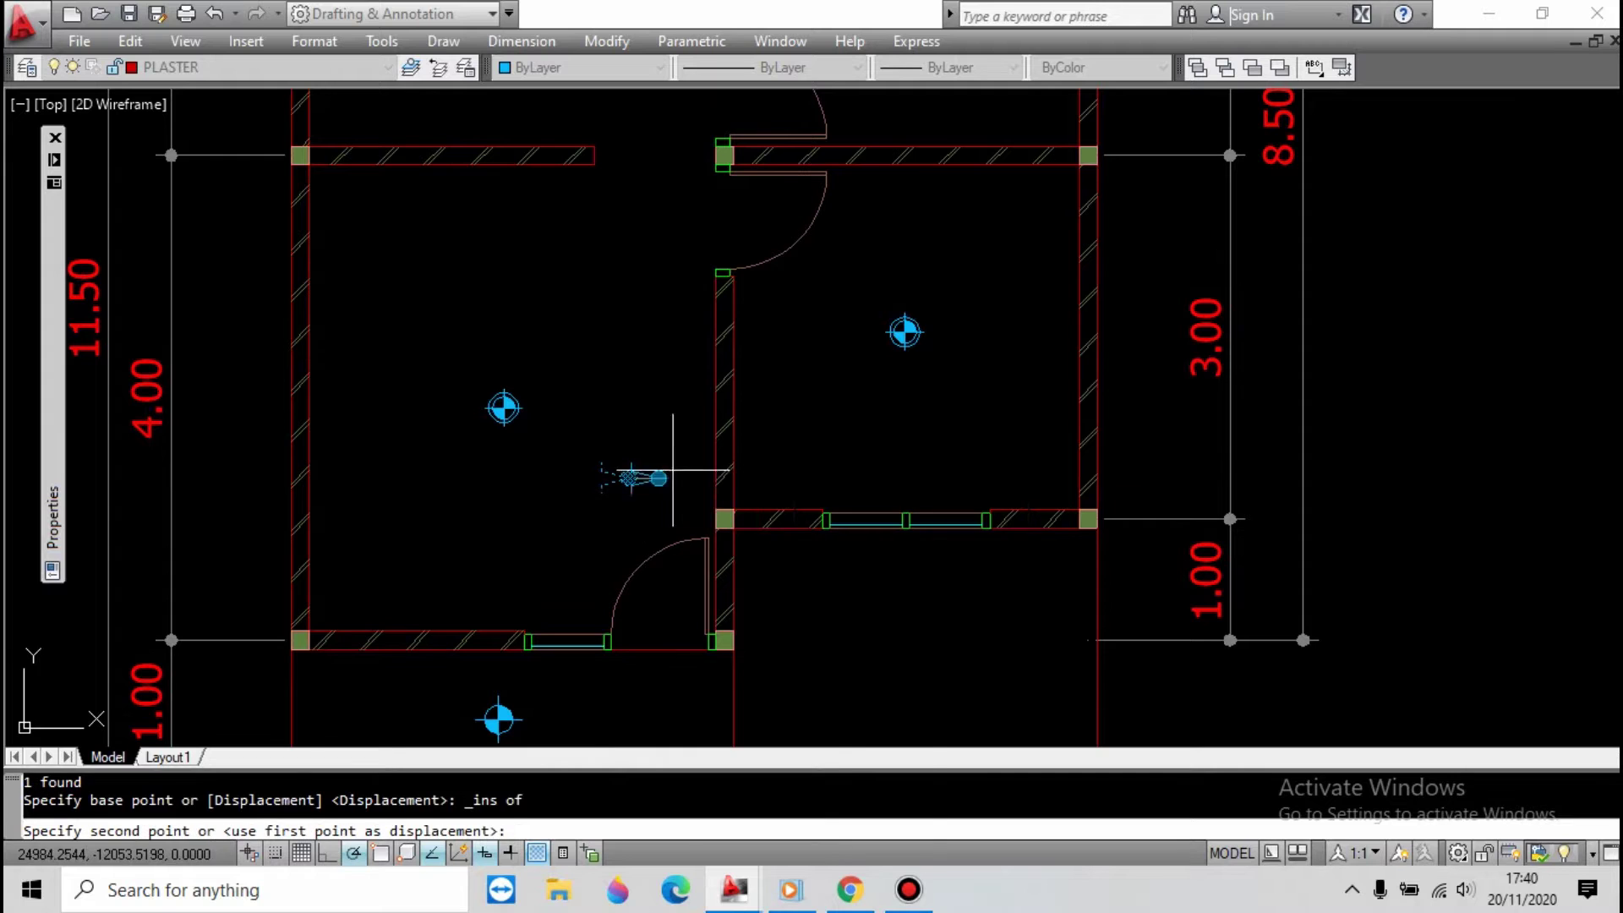
shift+right_click(679, 388)
click(765, 787)
scroll(583, 460, up, 2)
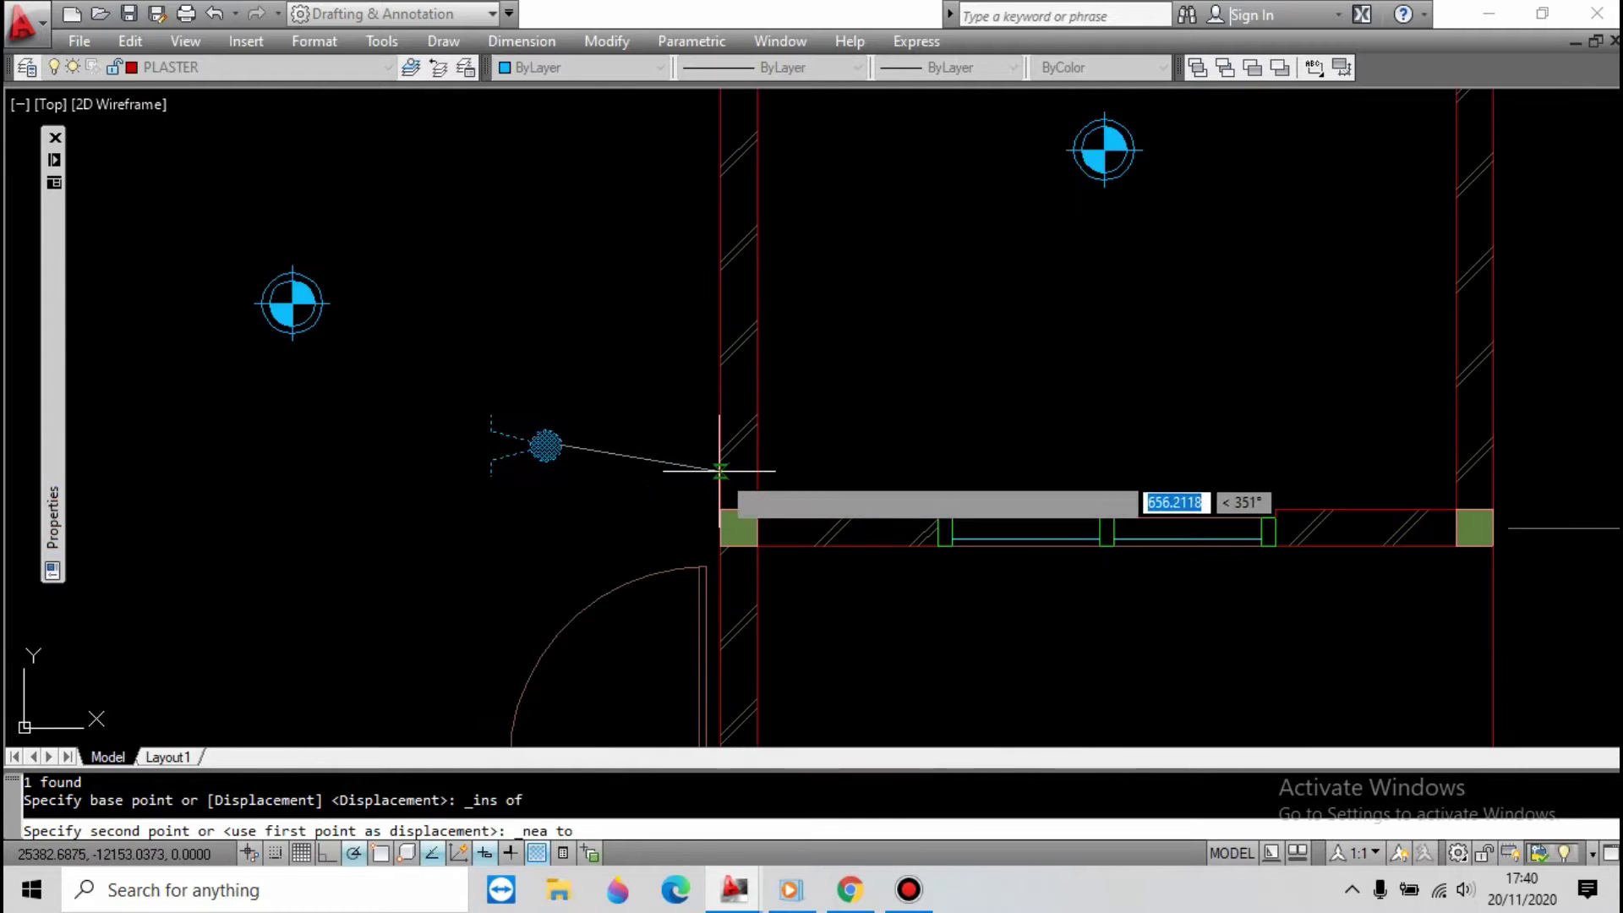
click(714, 464)
scroll(712, 304, down, 2)
key(Escape)
scroll(643, 440, up, 2)
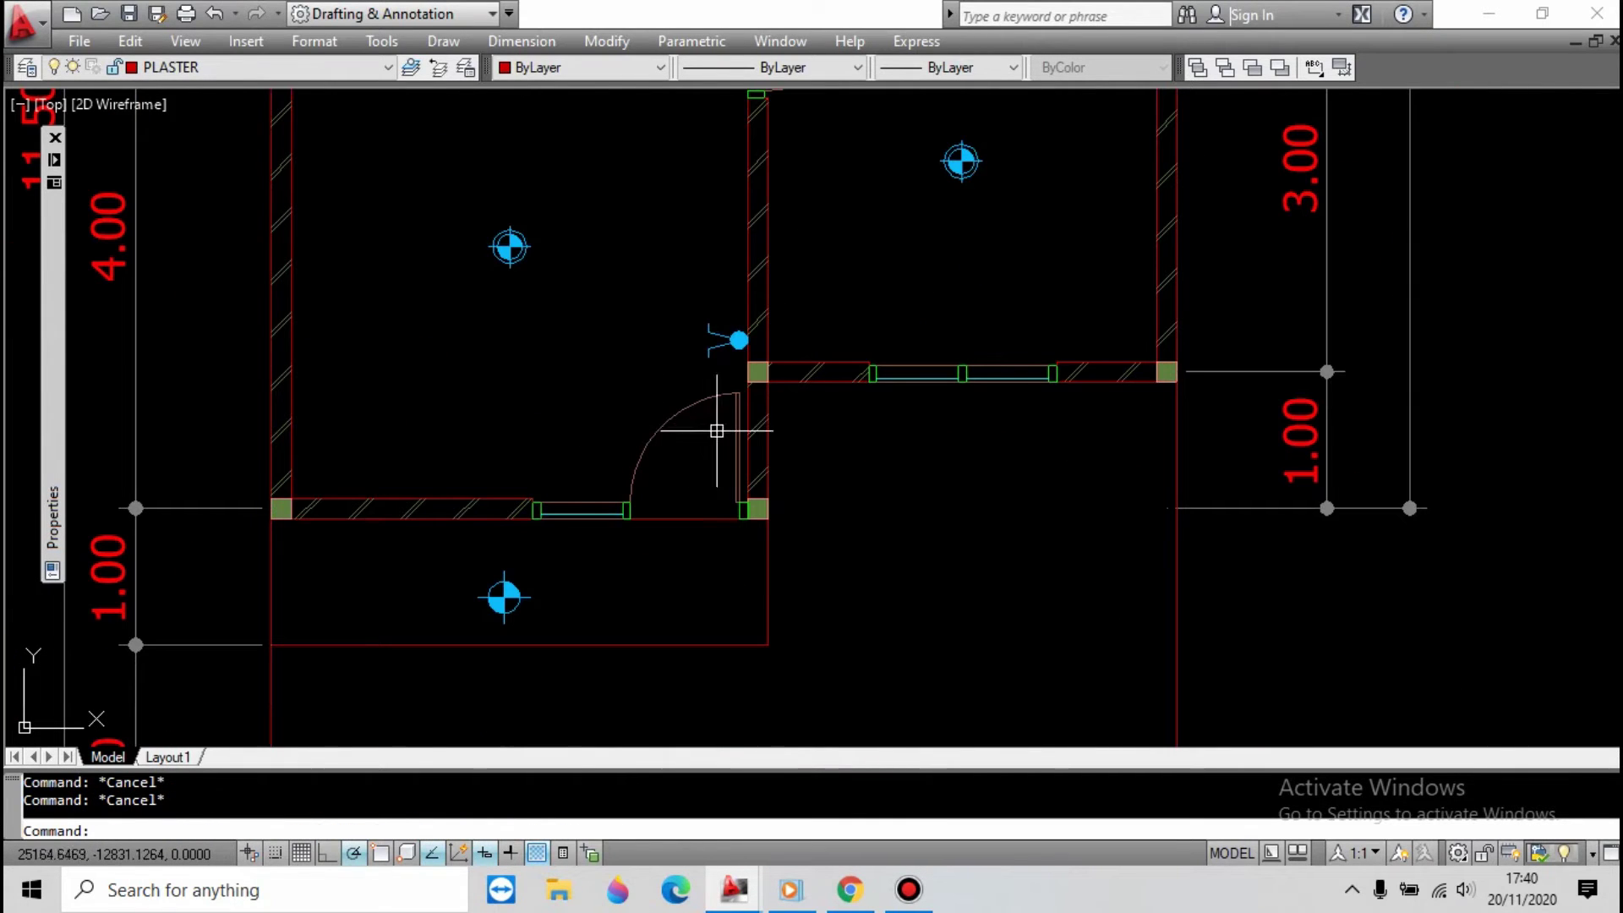
key(Escape)
key(Escape)
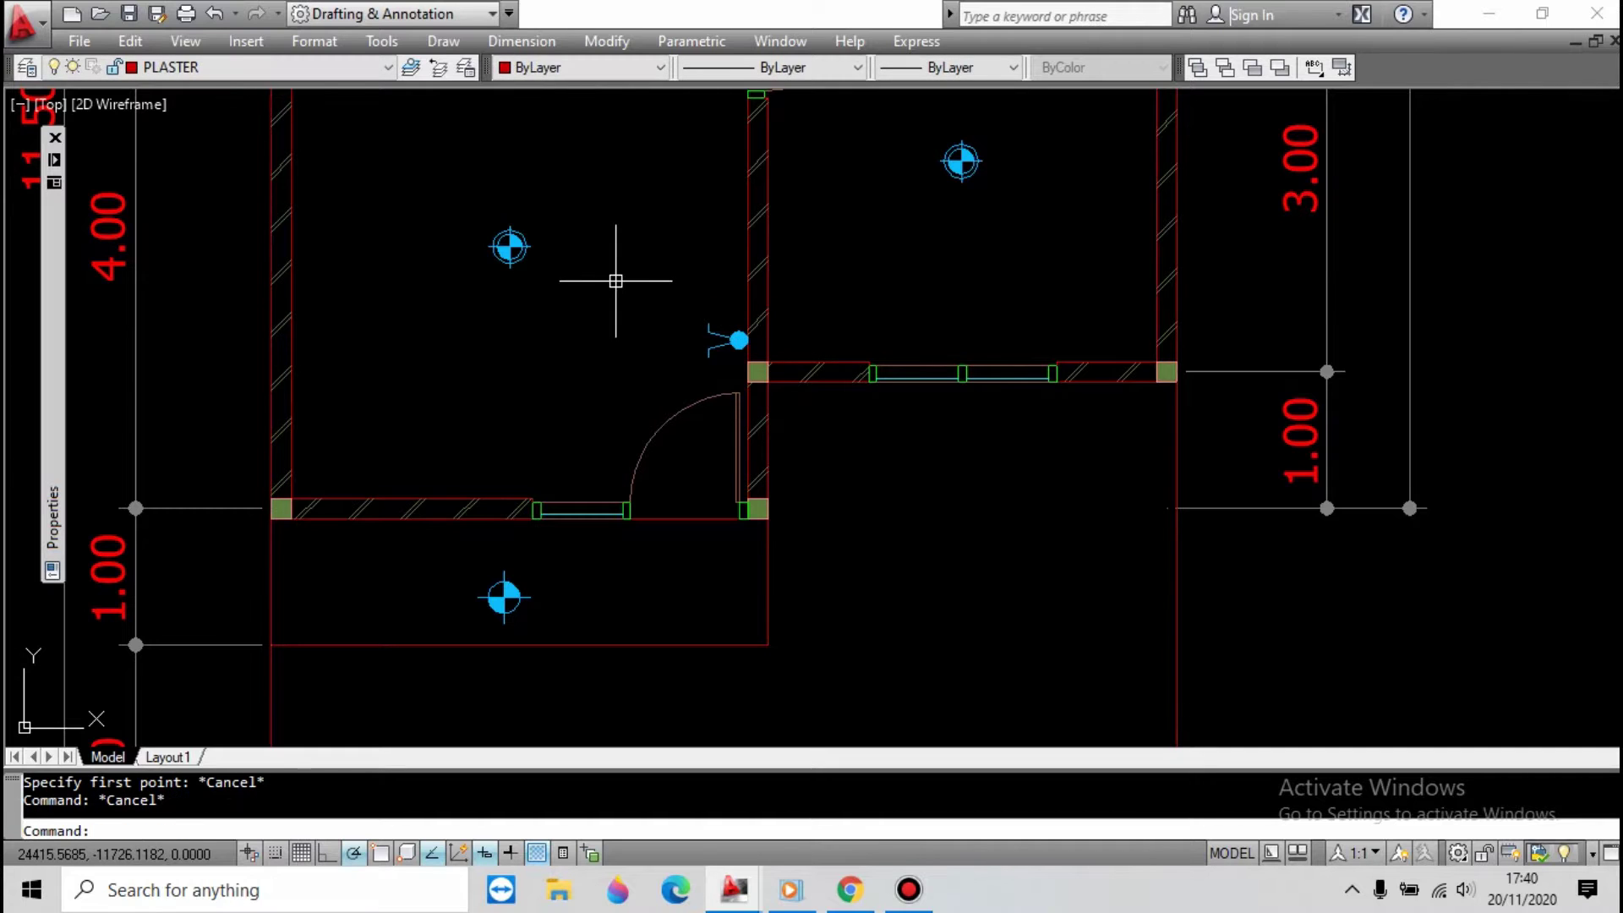
text(arc)
key(Return)
shift+right_click(561, 208)
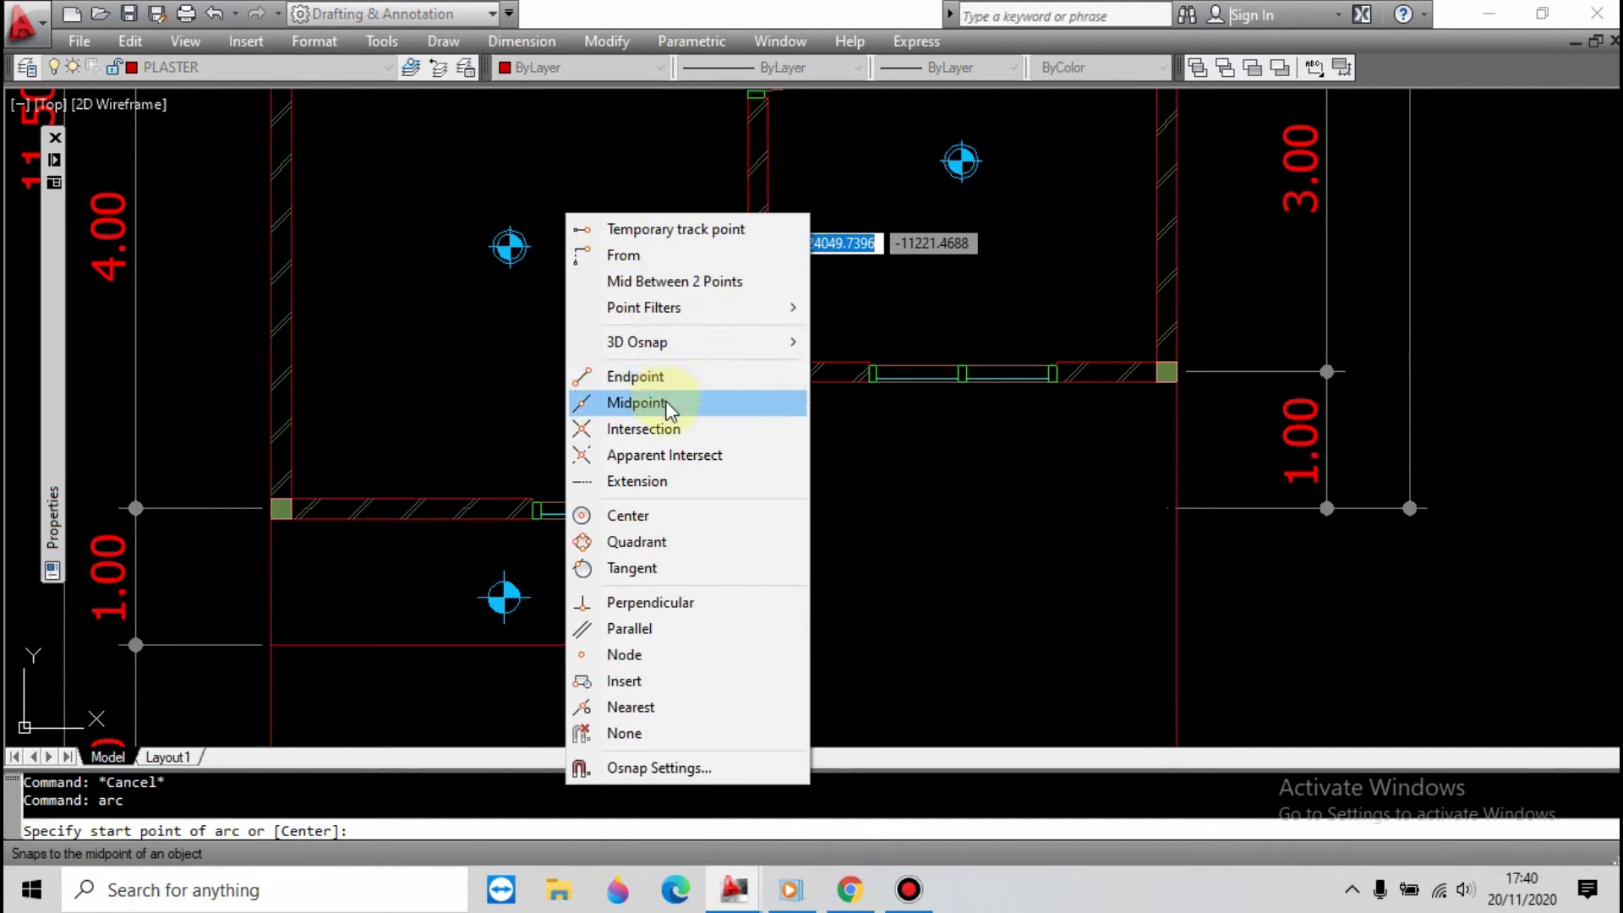
click(634, 402)
click(716, 338)
shift+right_click(476, 206)
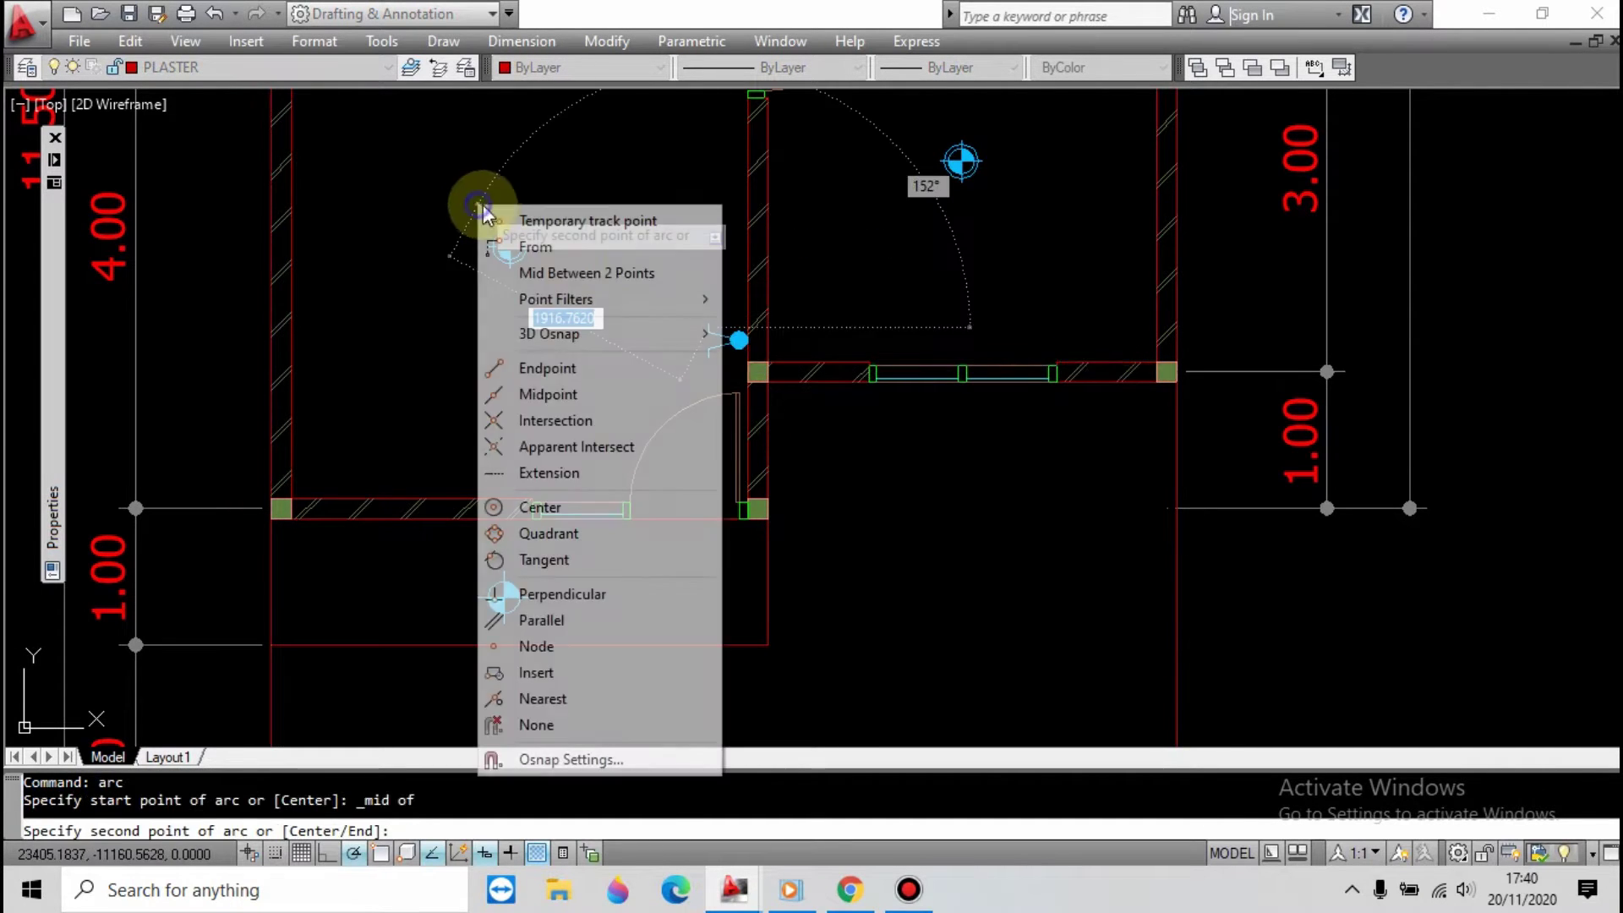
key(Escape)
key(Escape)
key(Escape)
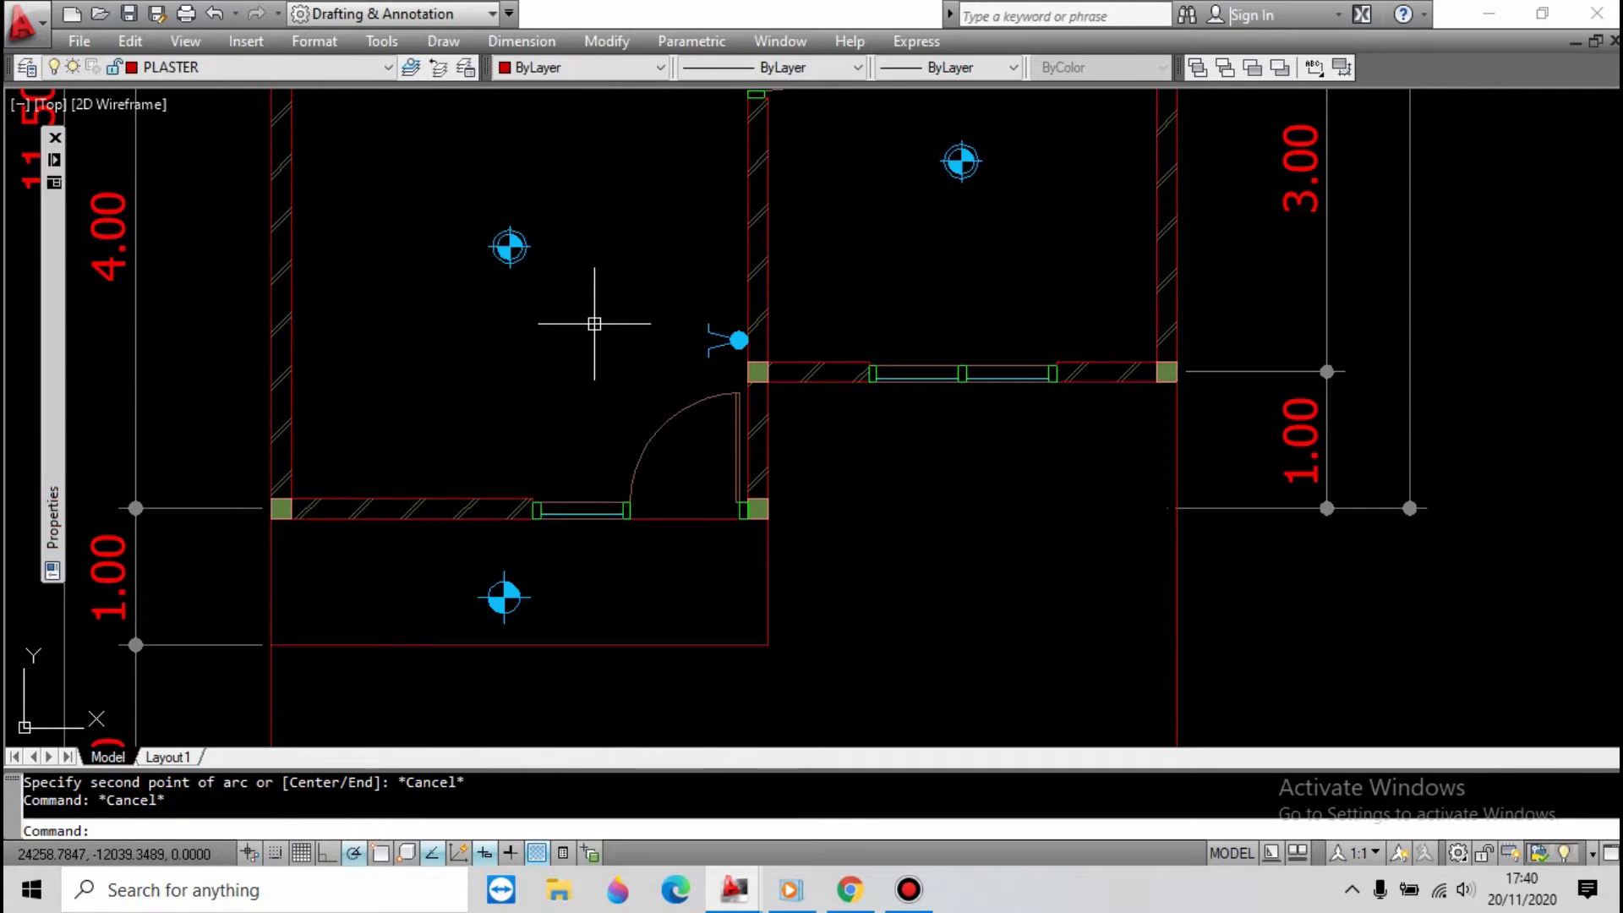
Draw a short vertical wiring line from the living room lamp's lower end toward the front of the house.
text(l)
key(Return)
shift+right_click(561, 216)
click(634, 370)
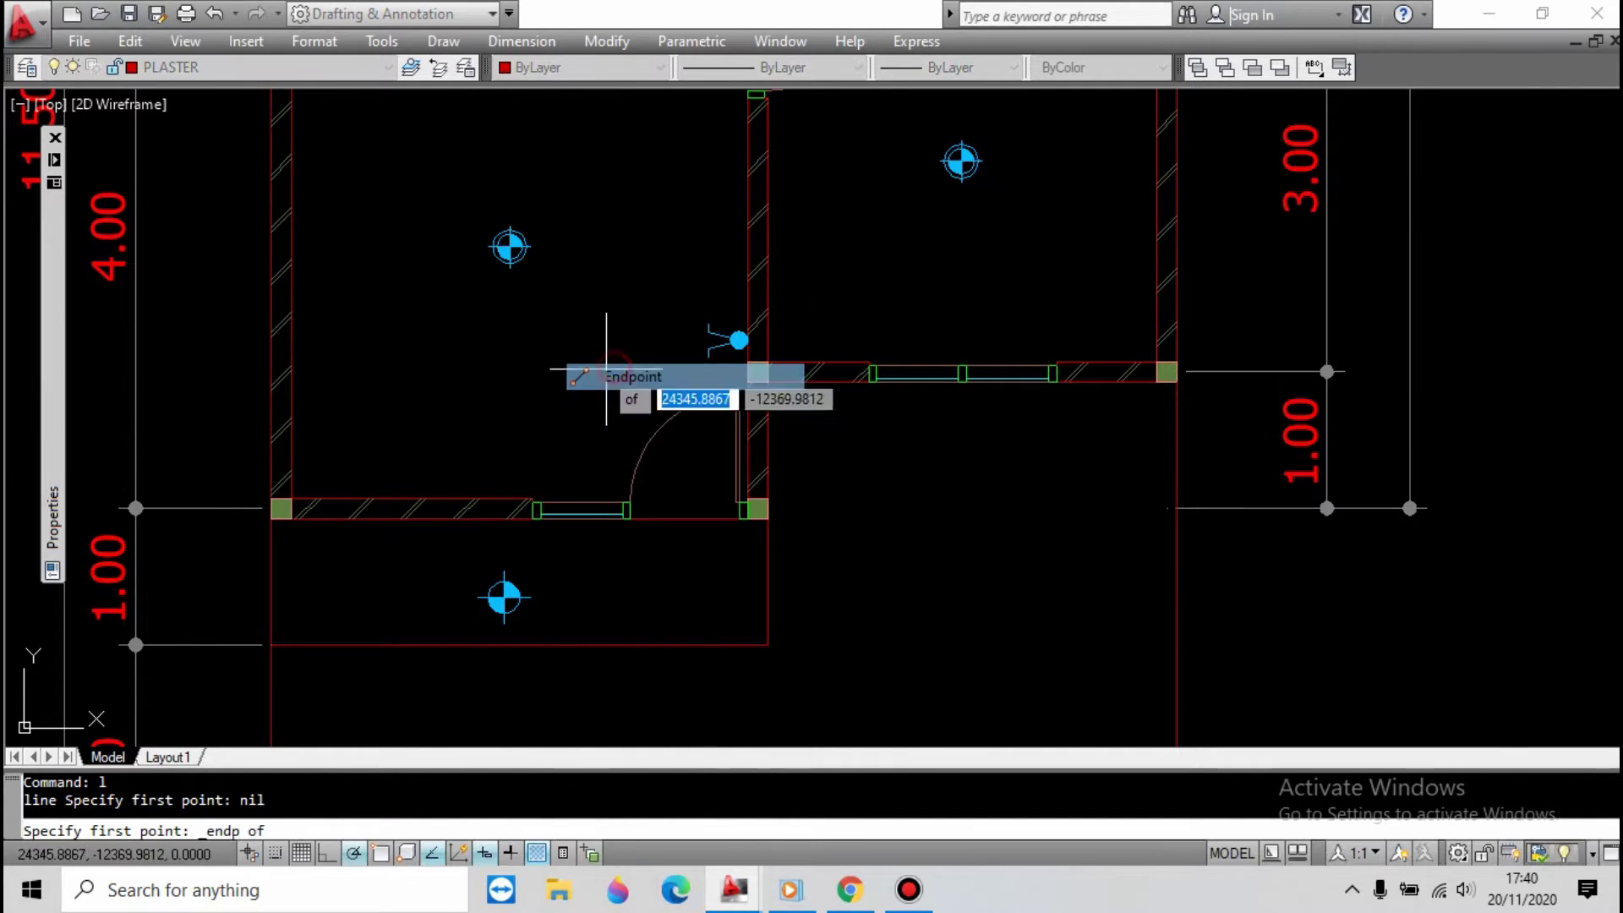
click(509, 331)
key(Escape)
text(l)
key(Return)
key(Return)
key(Escape)
key(Escape)
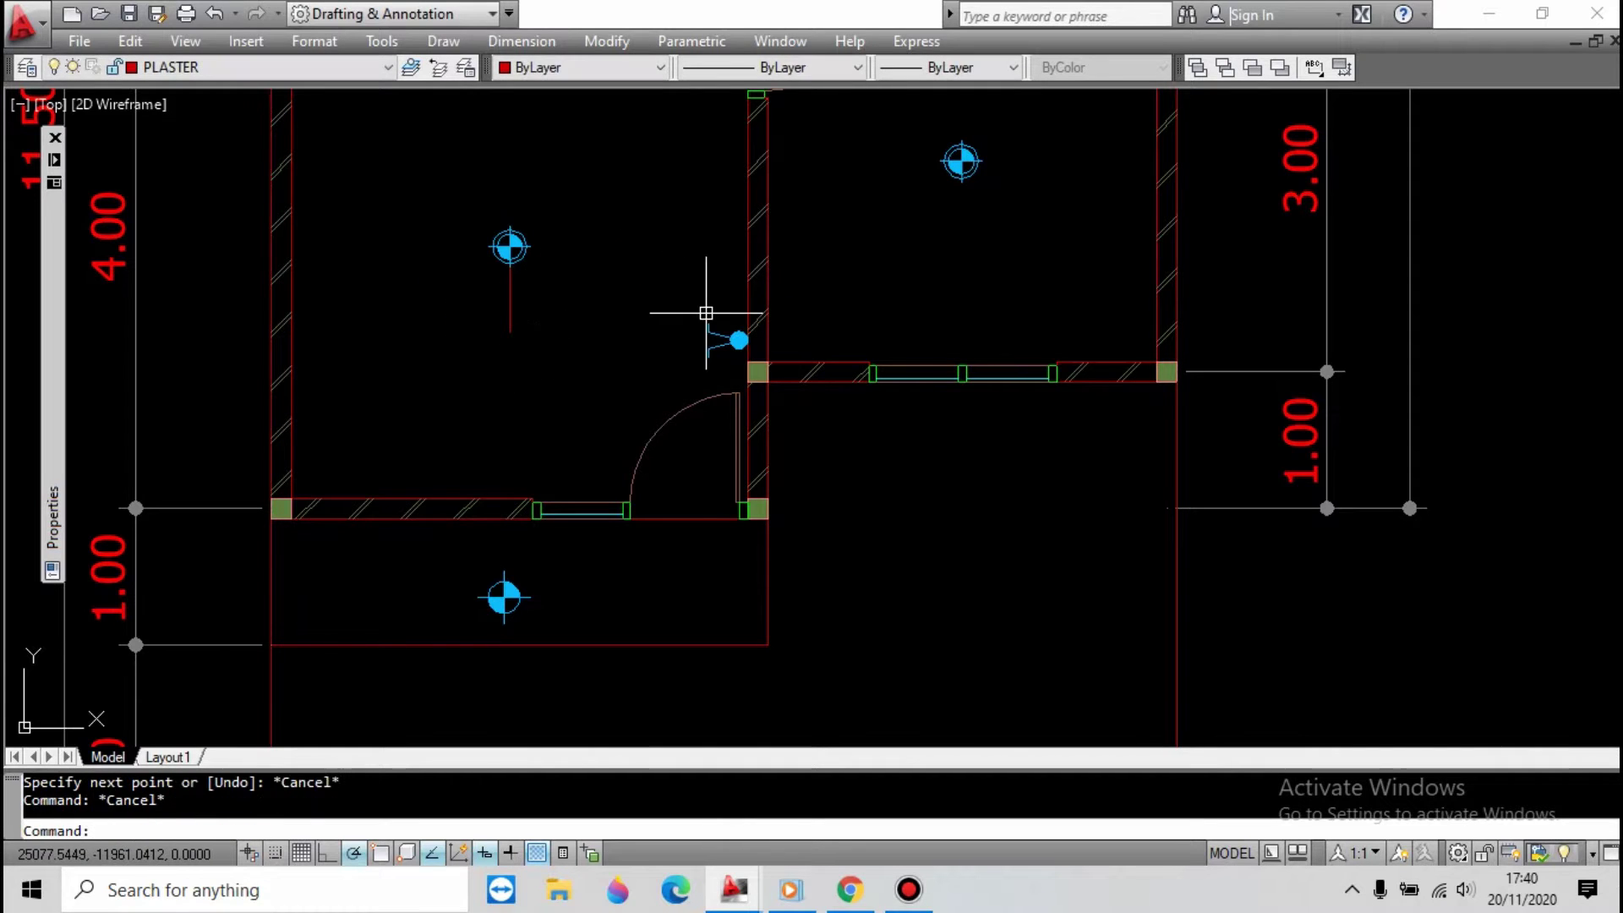
Make the lamp's layer Alat current and change the vertical wiring line to that layer.
click(524, 244)
key(Escape)
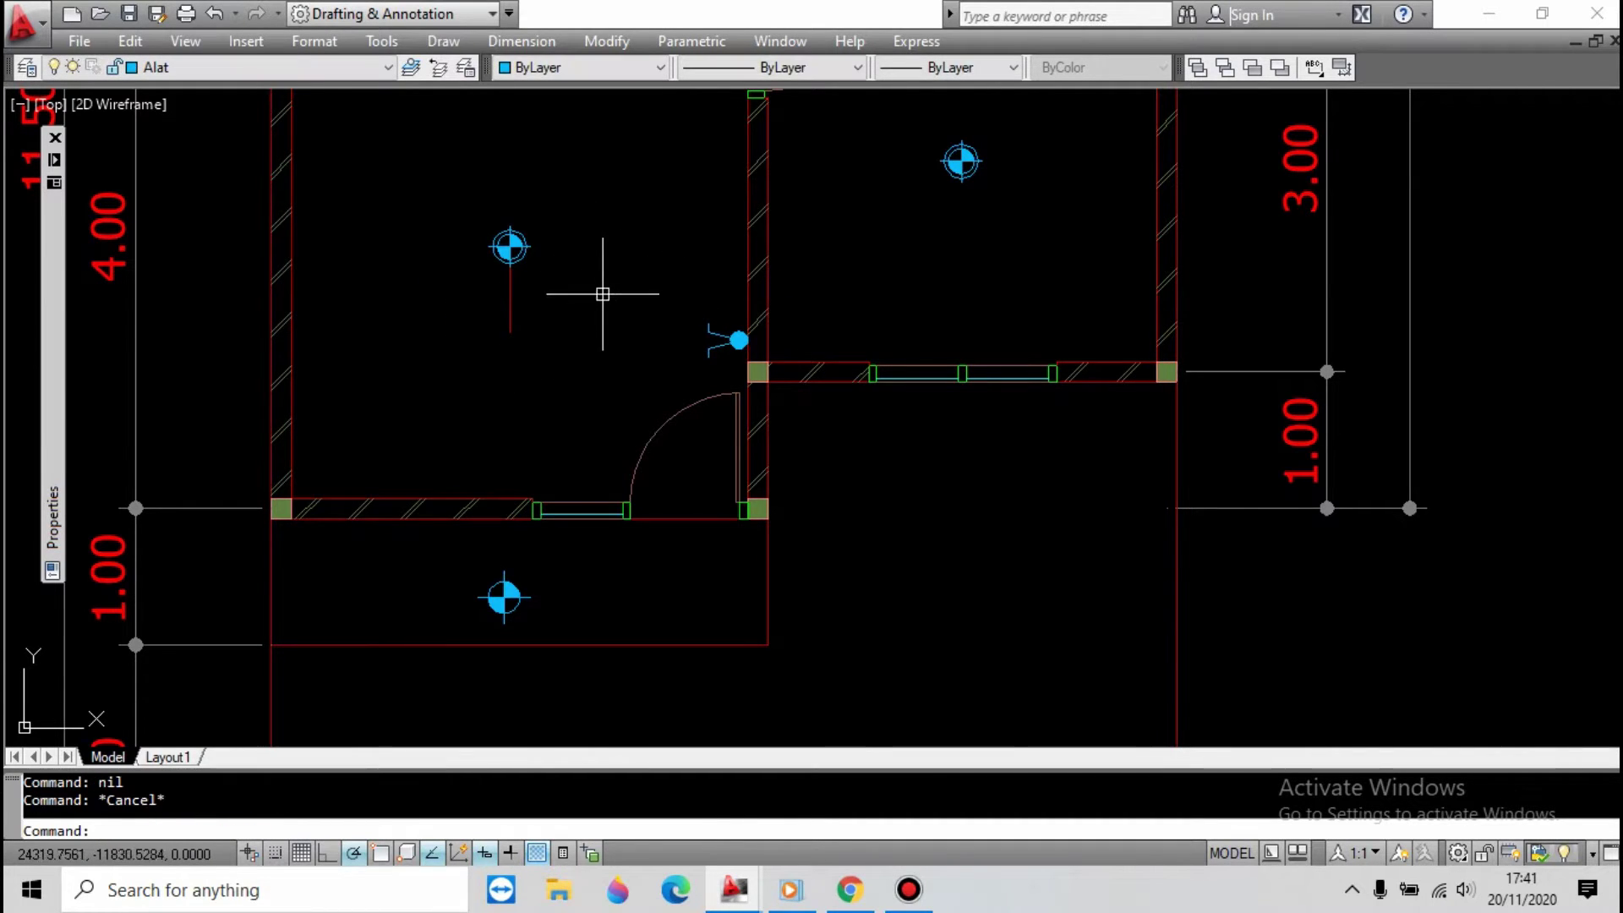
click(587, 306)
click(492, 323)
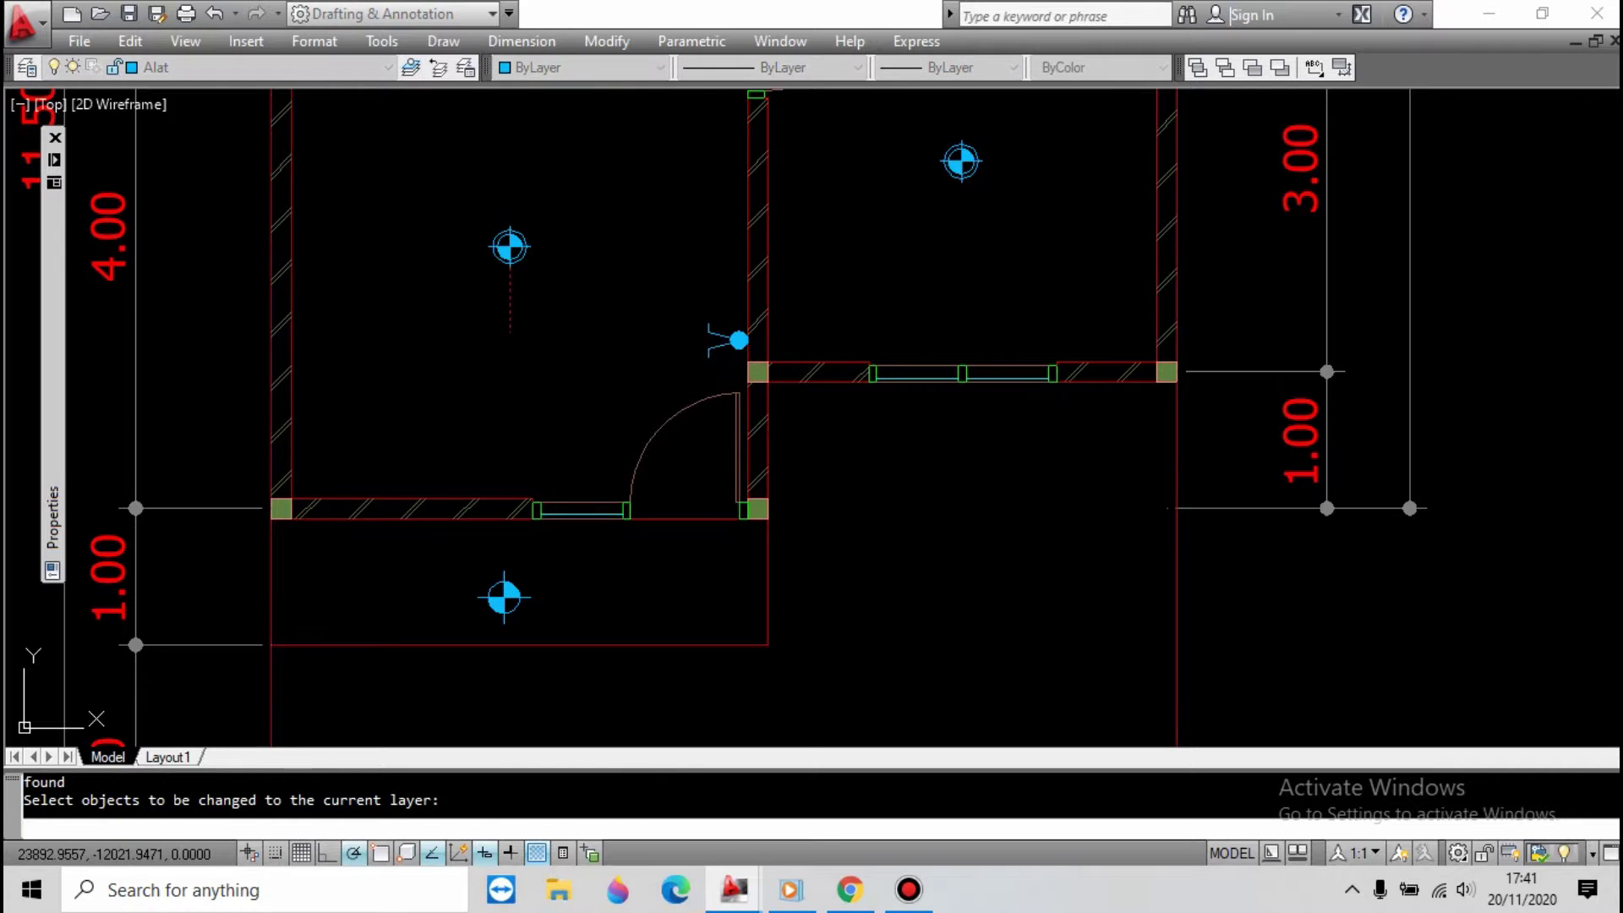
key(Return)
key(Escape)
Draw a horizontal wiring line from the midpoint of the switch's upper prong tip to just past the vertical line.
key(Return)
scroll(668, 288, up, 3)
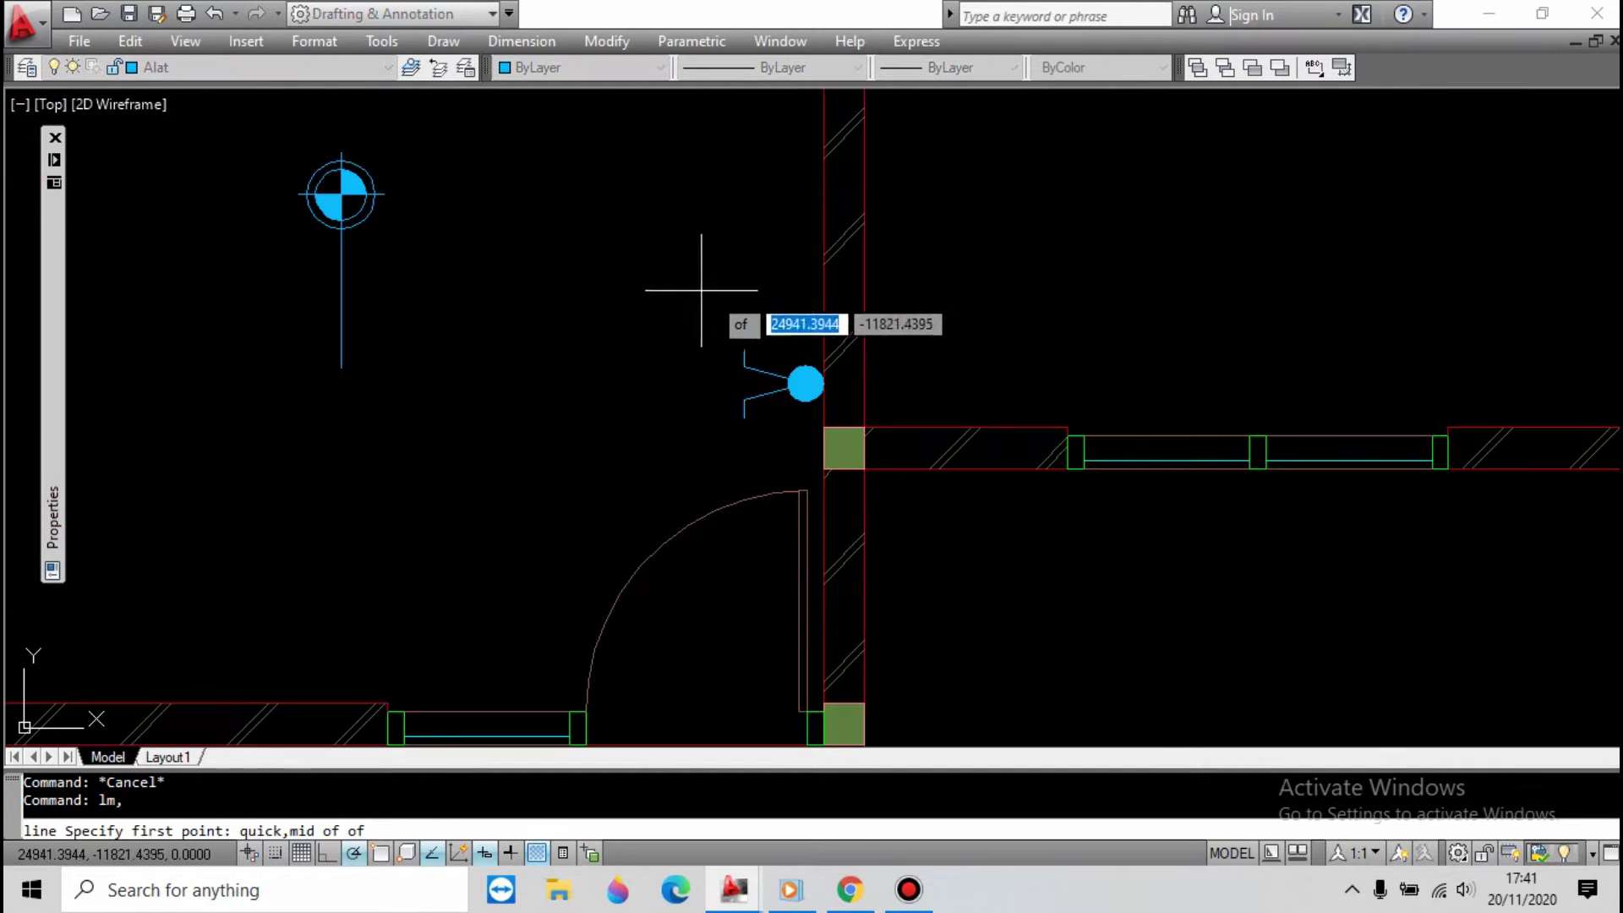
click(744, 348)
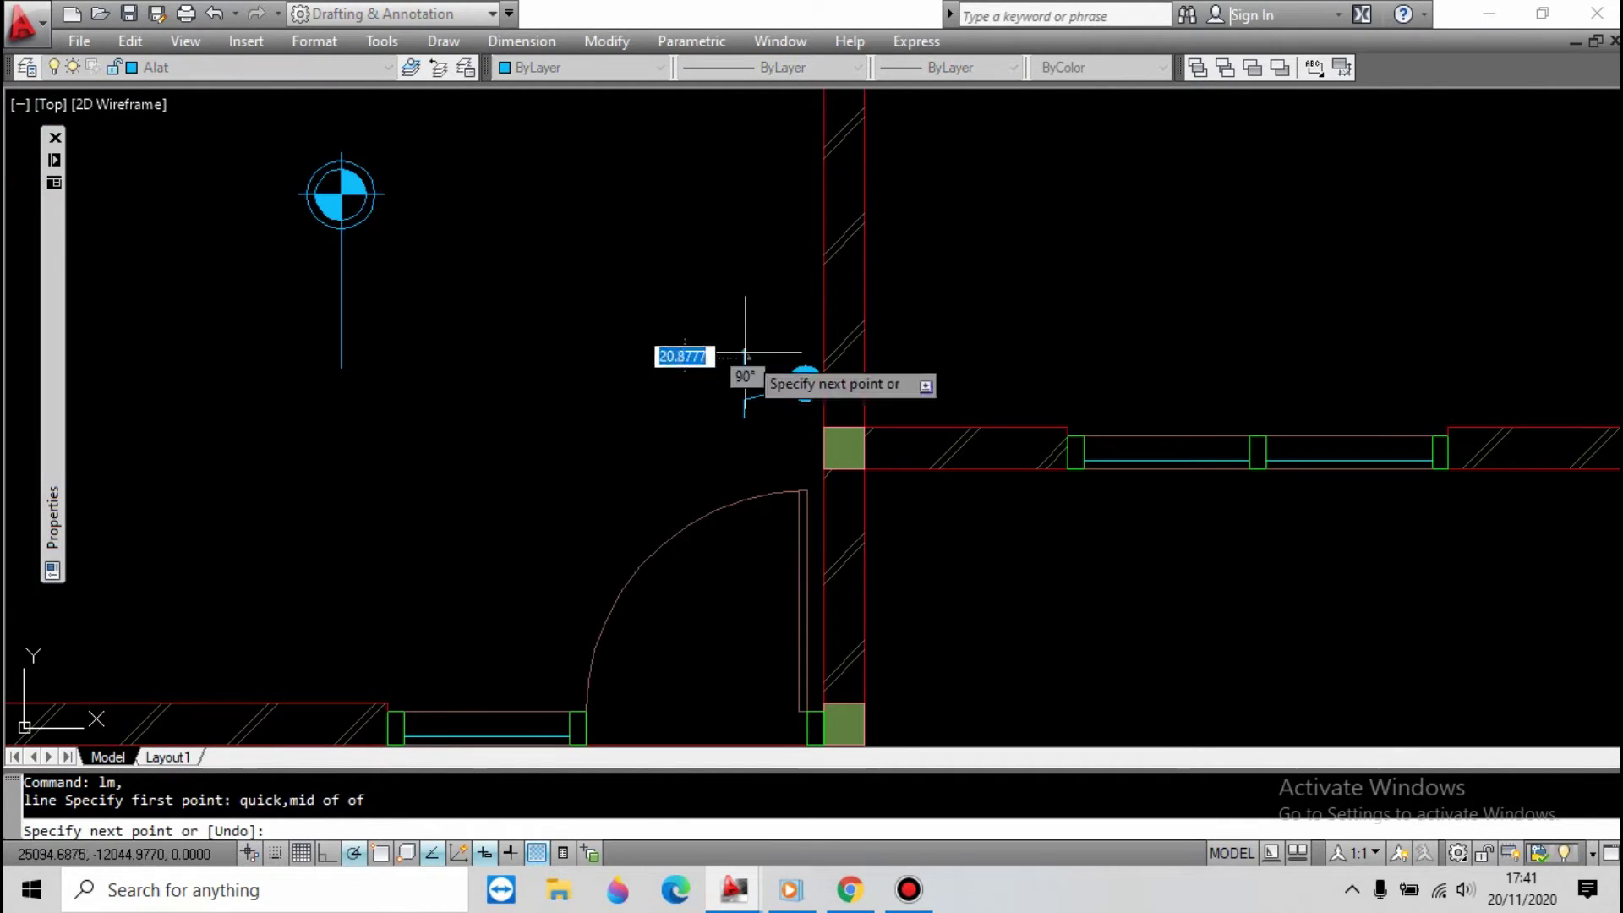
click(316, 355)
key(Escape)
key(Escape)
Trim the overlapping ends of the vertical and horizontal wiring lines so they meet in a clean corner.
click(410, 330)
click(330, 380)
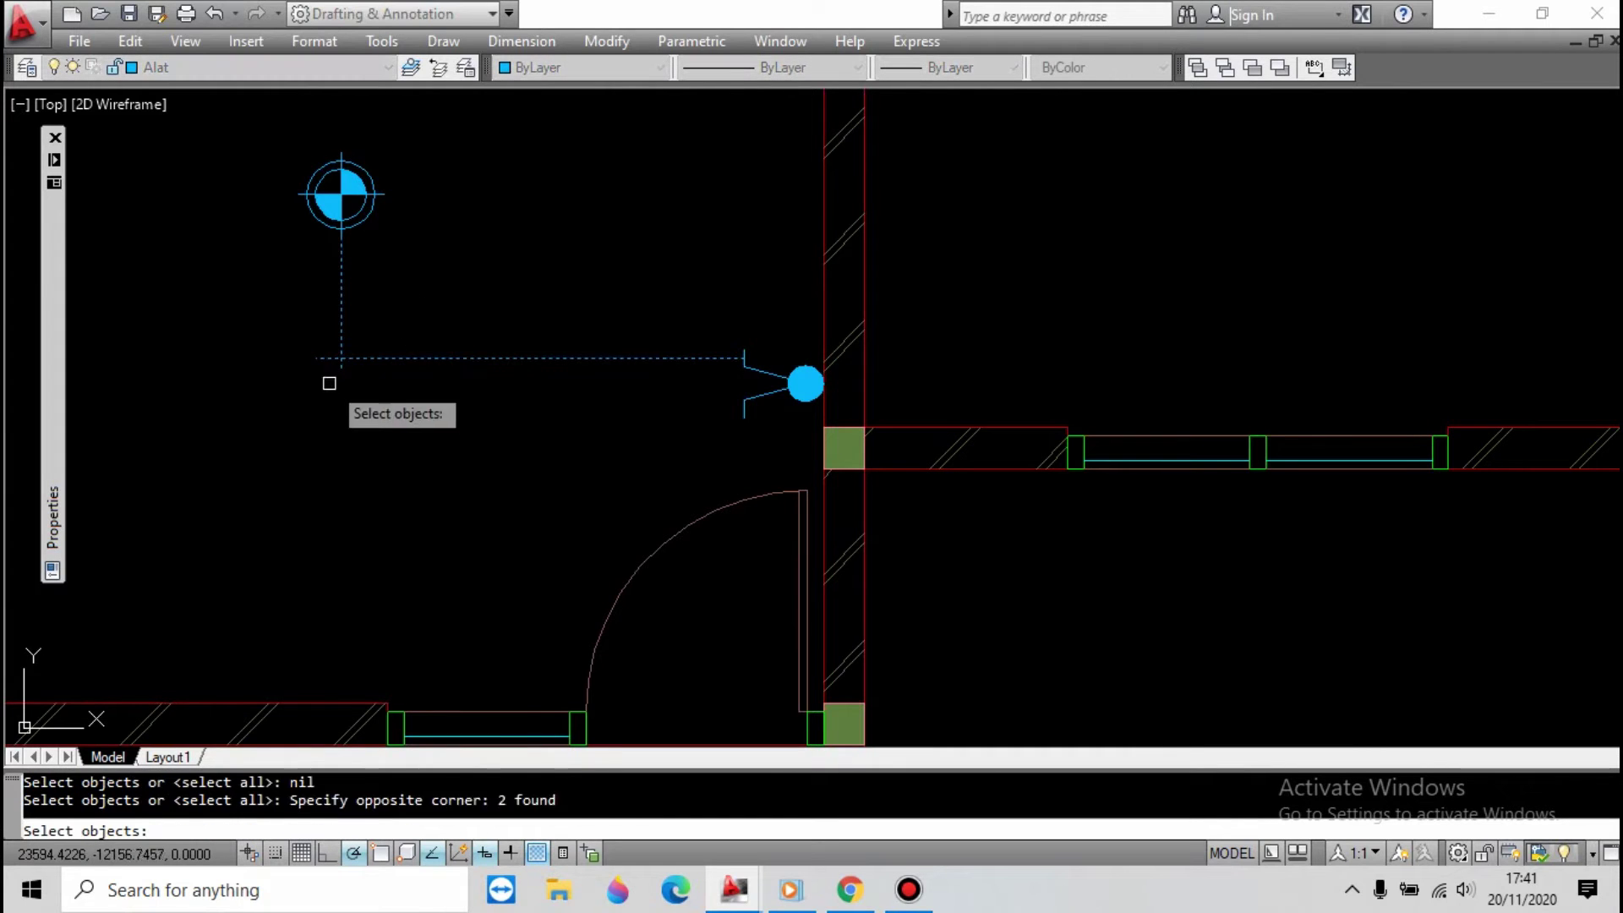
key(Return)
click(326, 357)
click(341, 366)
key(Escape)
Change the two wiring lines between the living room lamp and the switch to the HIDDEN linetype.
text(cf)
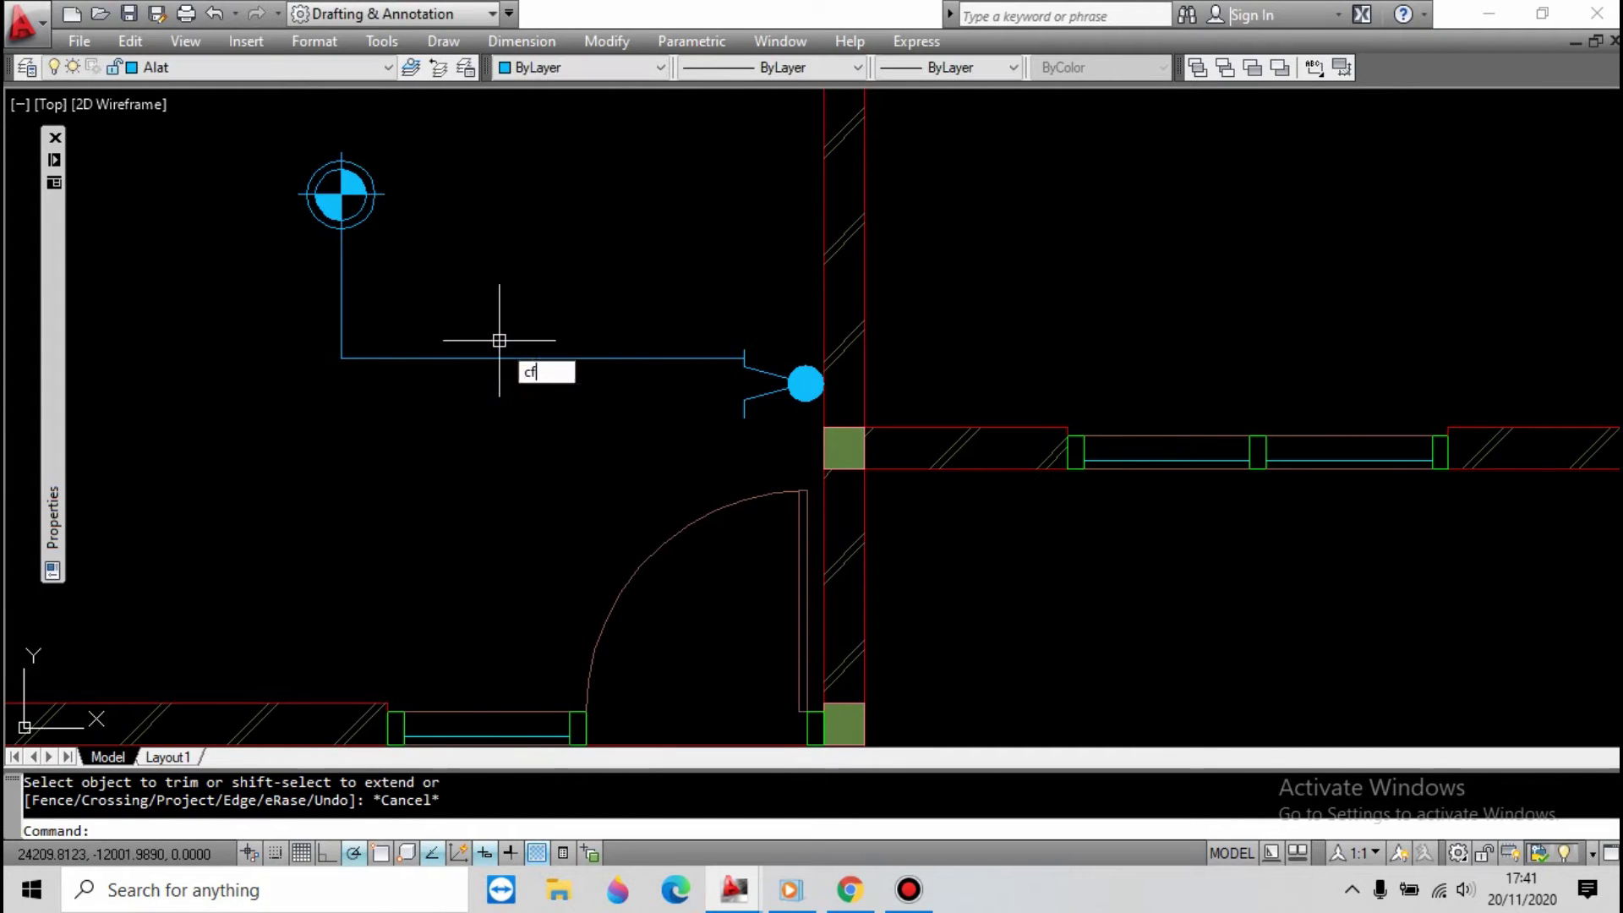
key(Escape)
key(Escape)
text(chd)
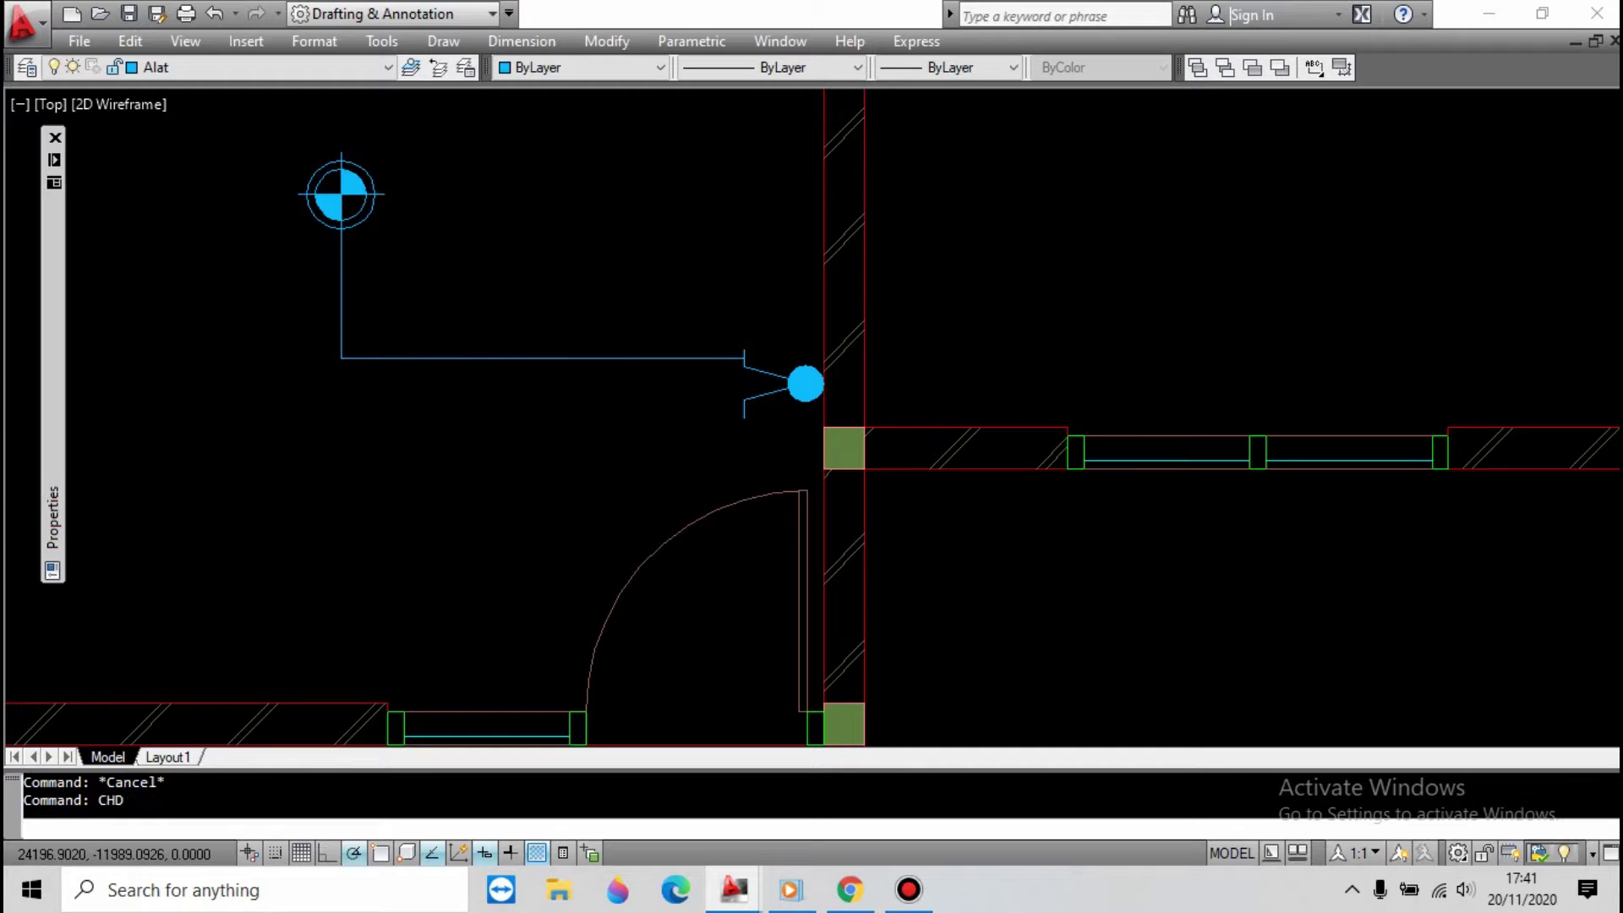
click(453, 322)
click(242, 439)
key(Return)
scroll(716, 273, down, 2)
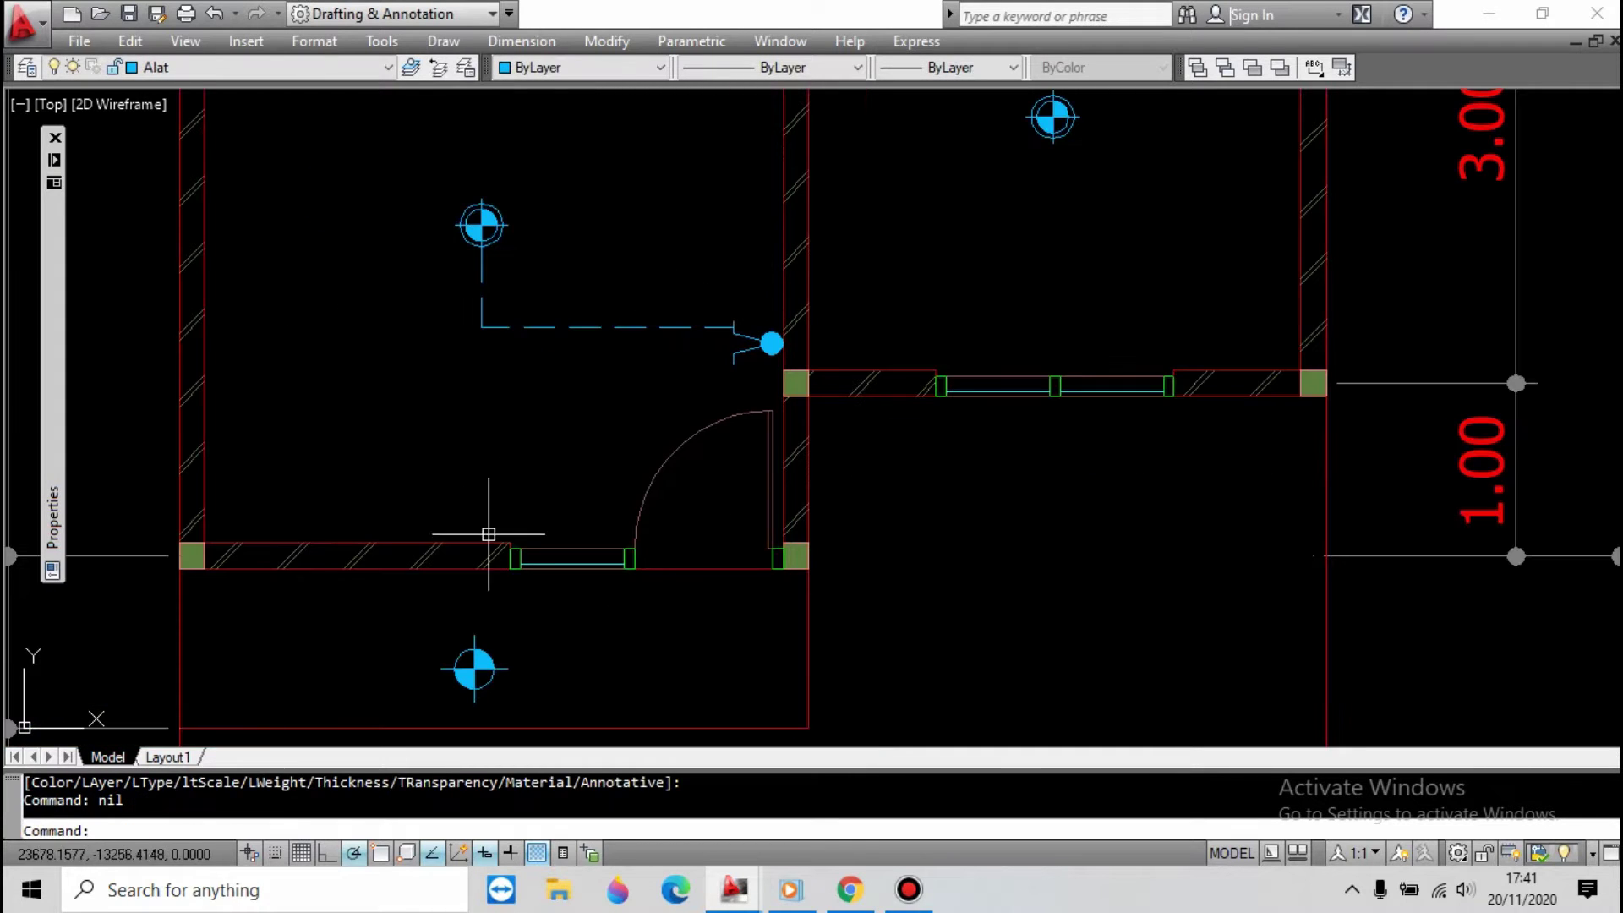
Mirror both dashed wiring lines about the horizontal axis midway between the switch's two prongs, keeping the originals.
scroll(581, 302, down, 2)
scroll(581, 317, up, 4)
click(582, 284)
click(574, 363)
click(494, 265)
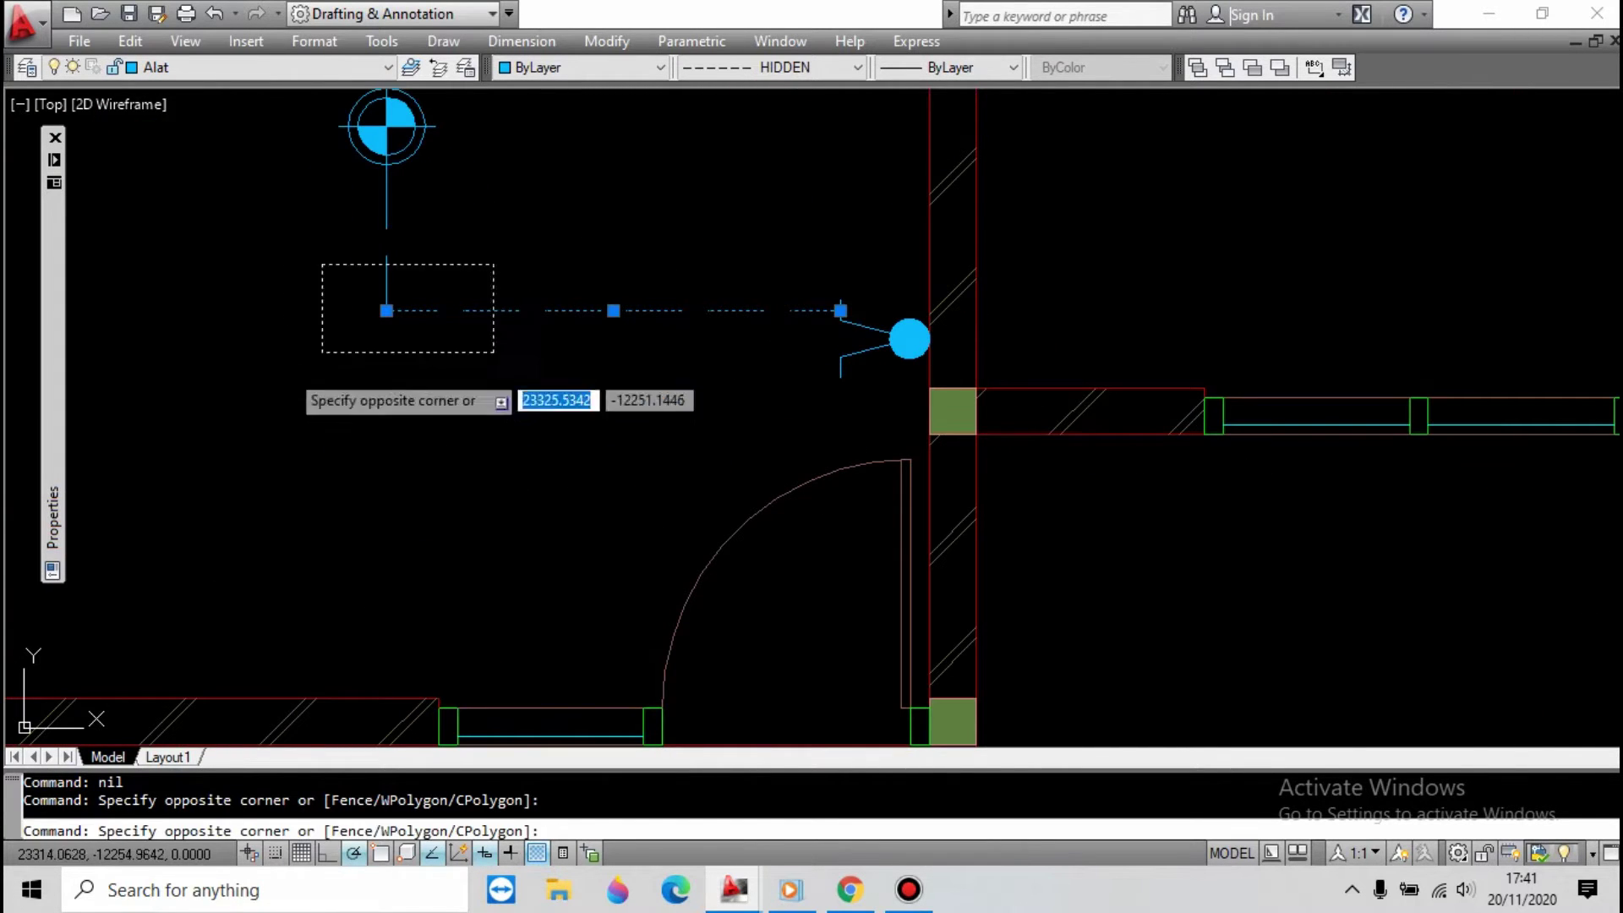
click(322, 351)
key(Return)
shift+right_click(825, 247)
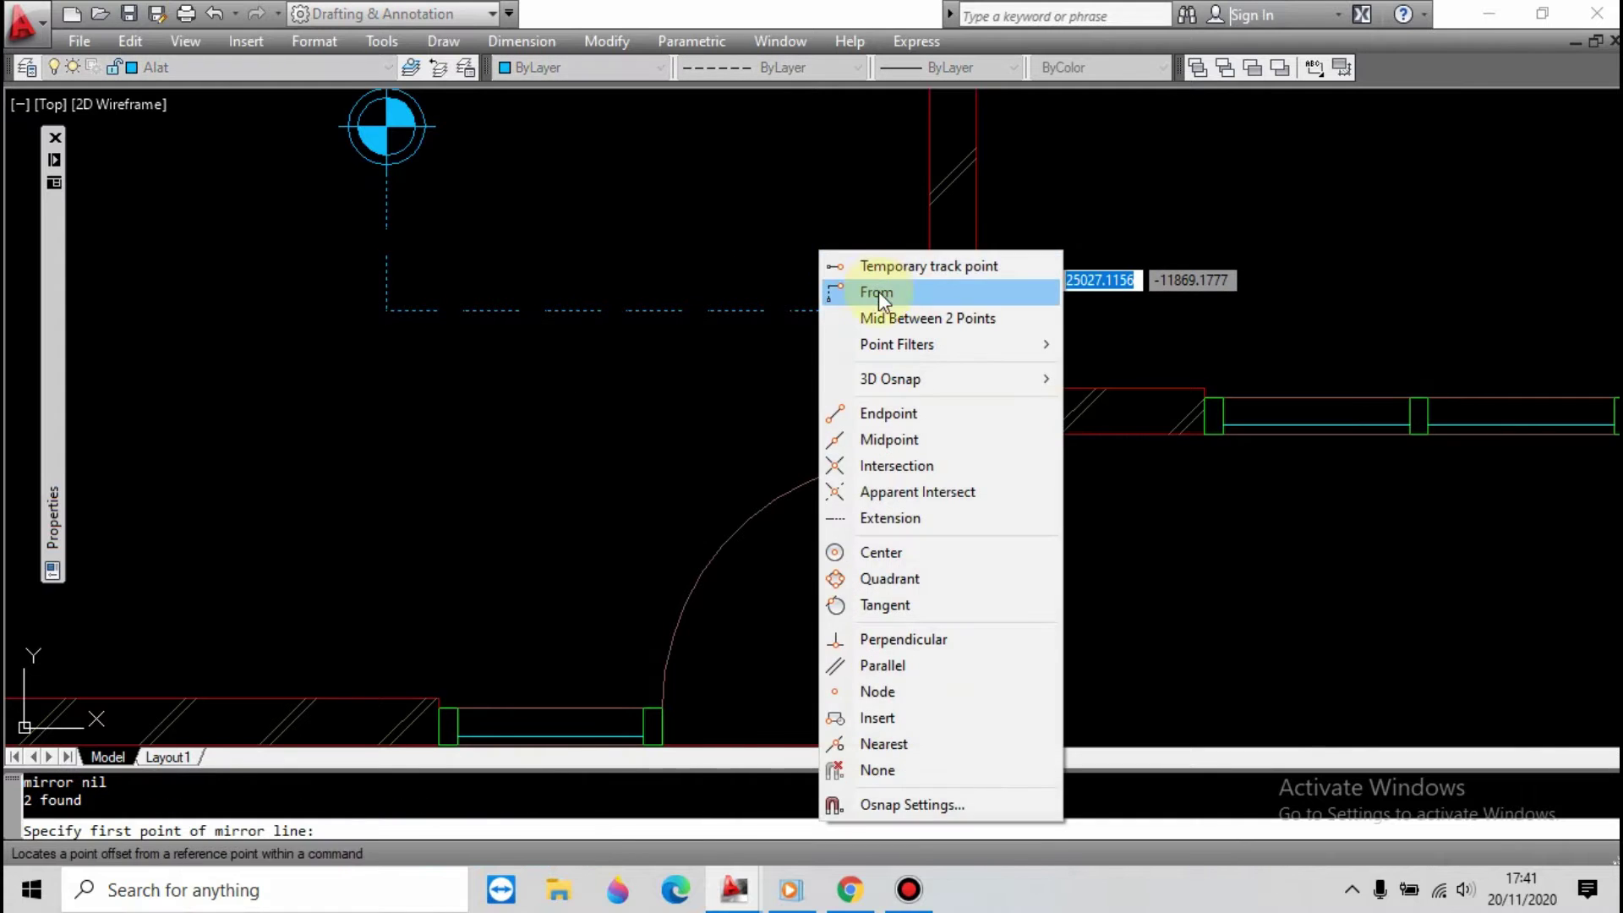
click(896, 312)
shift+right_click(879, 295)
click(938, 456)
click(930, 389)
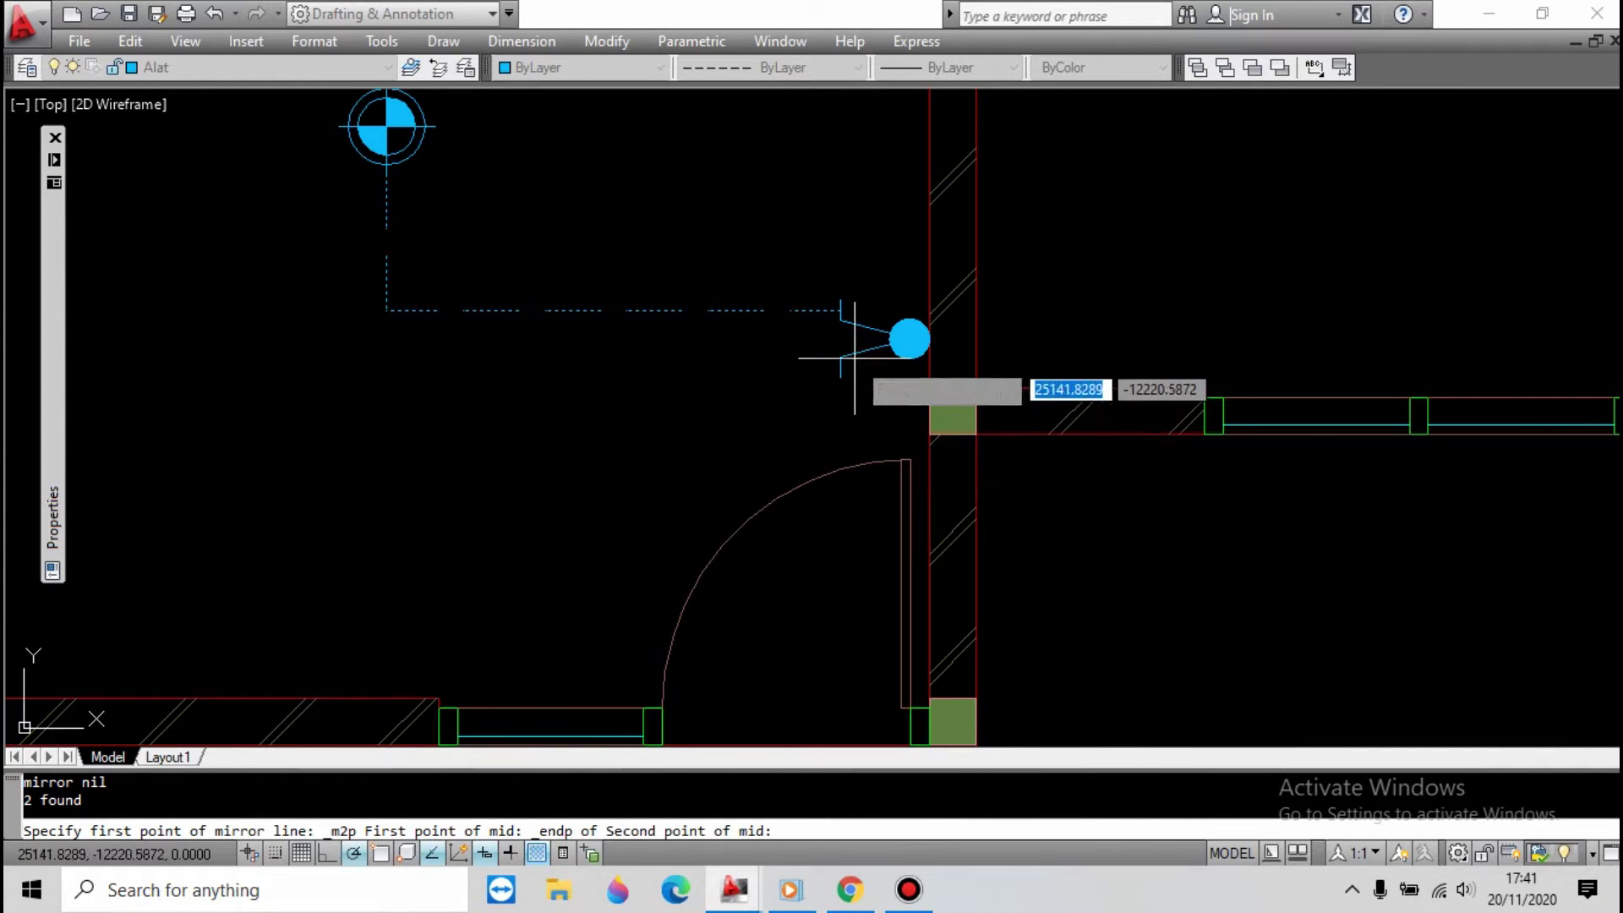
shift+right_click(845, 261)
click(905, 428)
click(849, 323)
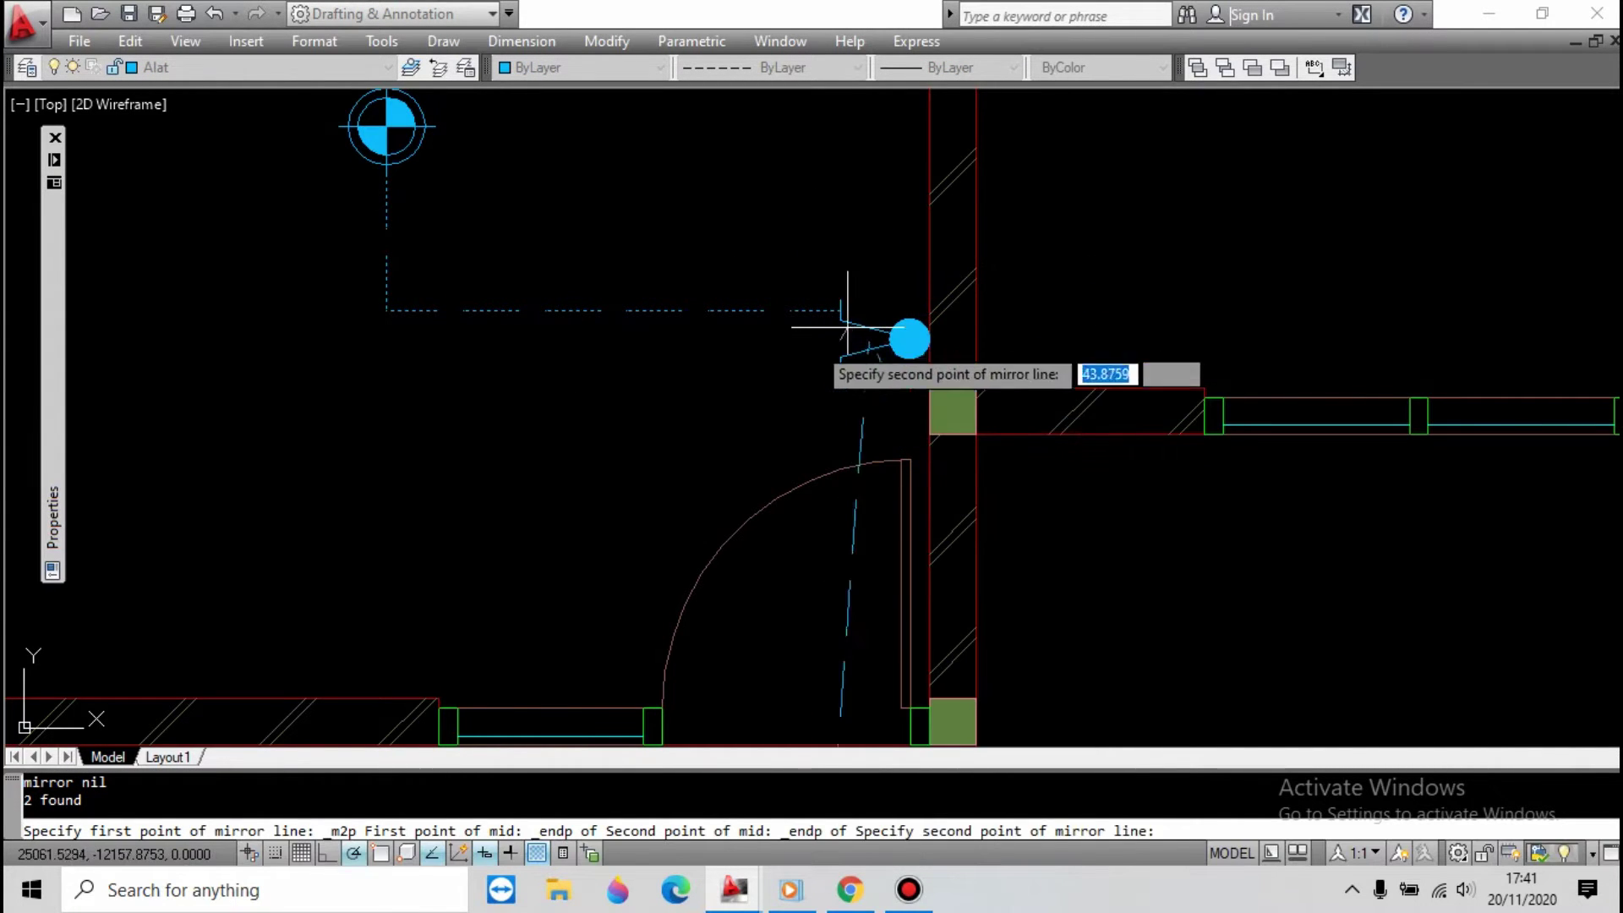
click(792, 338)
key(Return)
scroll(712, 165, down, 4)
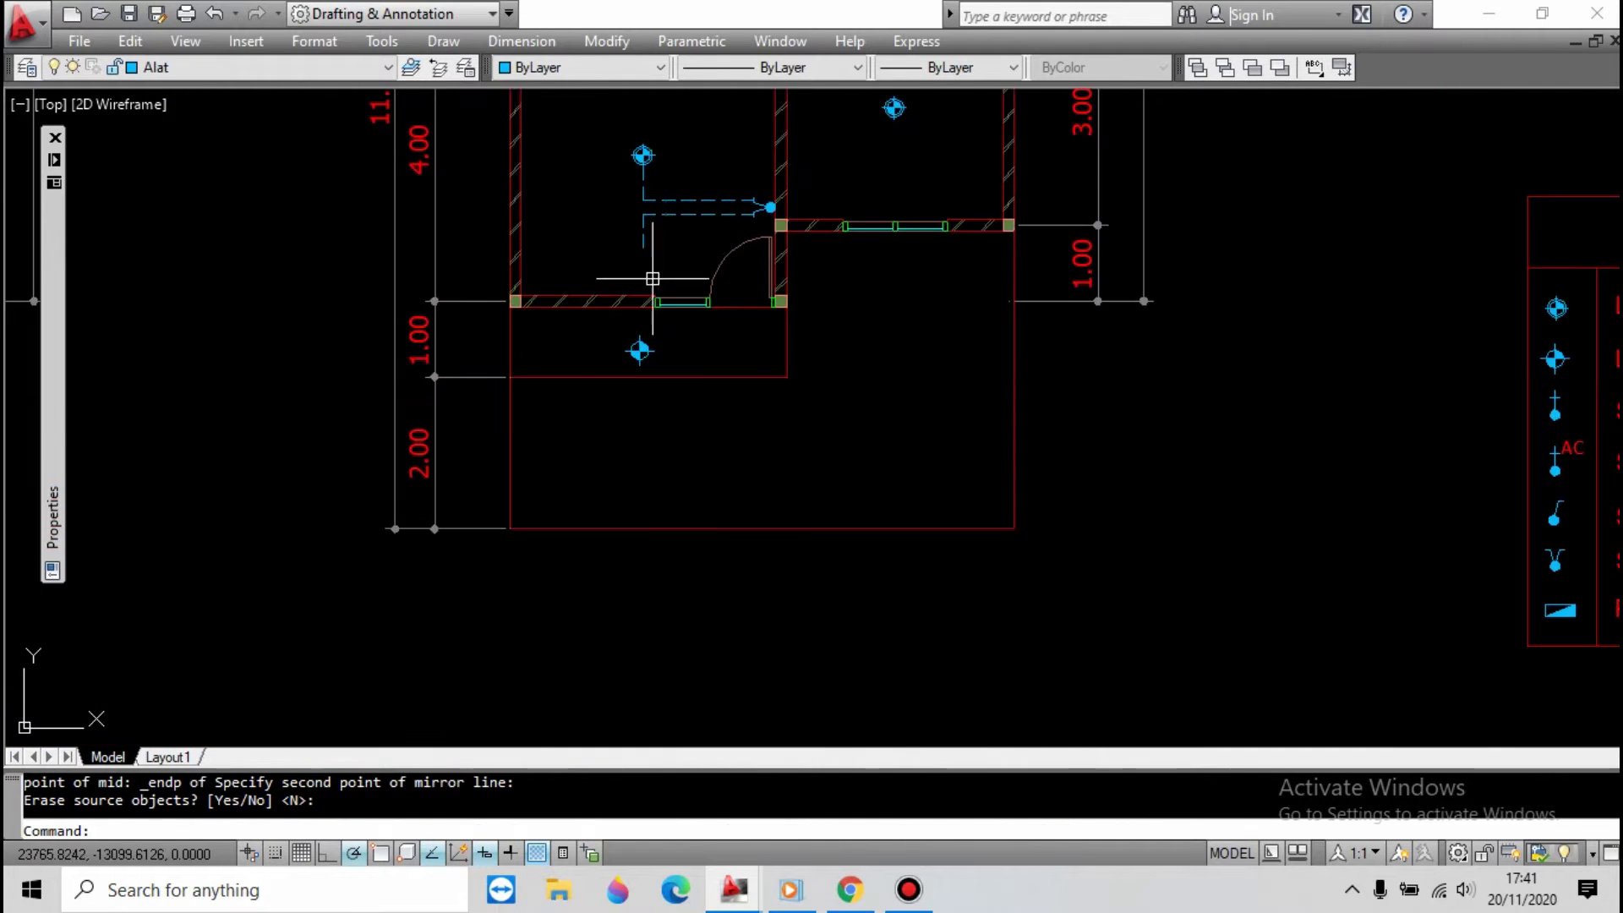
Draw a short horizontal helper line from the upper end of the terrace lamp symbol.
scroll(644, 275, up, 3)
key(Escape)
text(line)
key(Return)
click(609, 443)
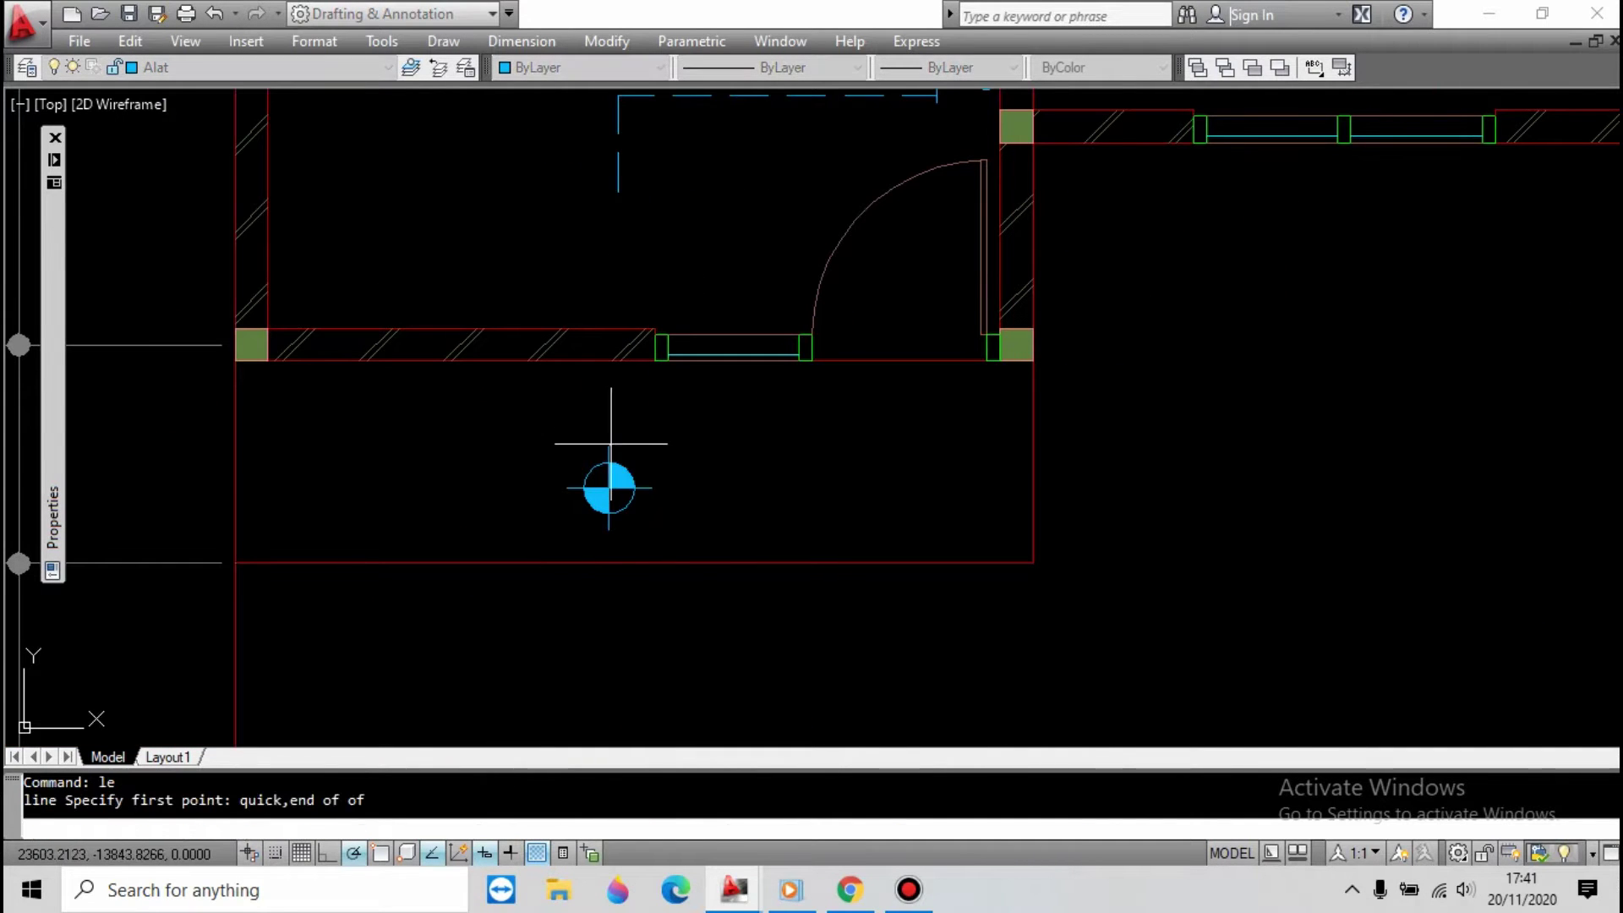
click(749, 445)
click(749, 446)
key(Escape)
Extend the mirrored vertical wiring line to the helper line at the terrace lamp.
text(ex)
key(Return)
key(Return)
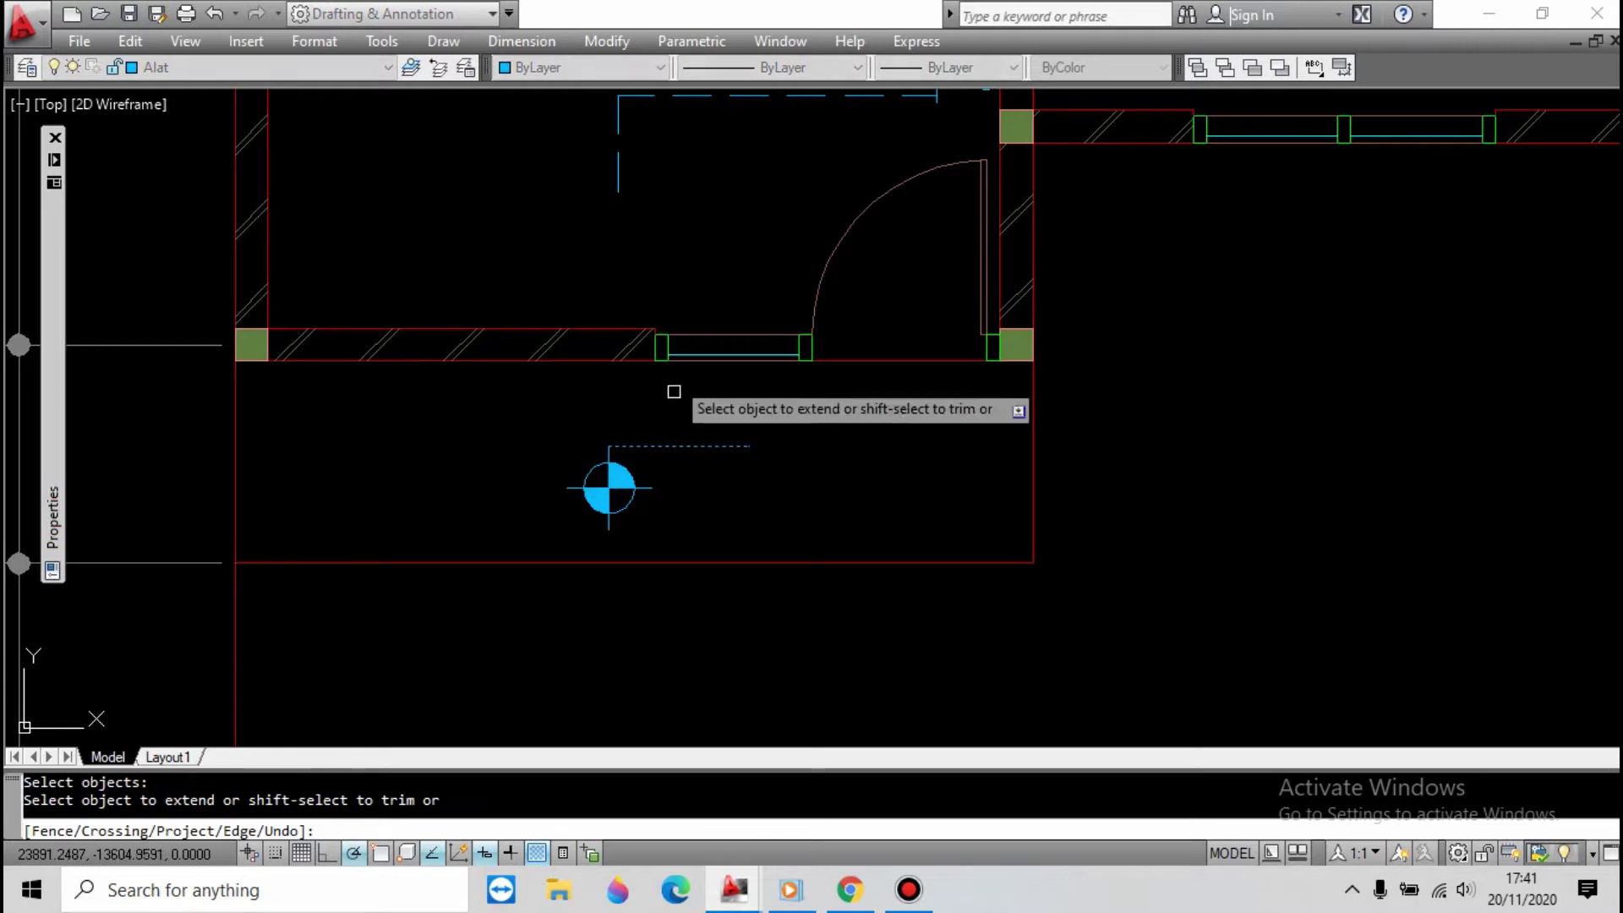
click(580, 165)
click(653, 269)
key(Escape)
Erase the helper line above the terrace lamp.
click(702, 405)
click(678, 472)
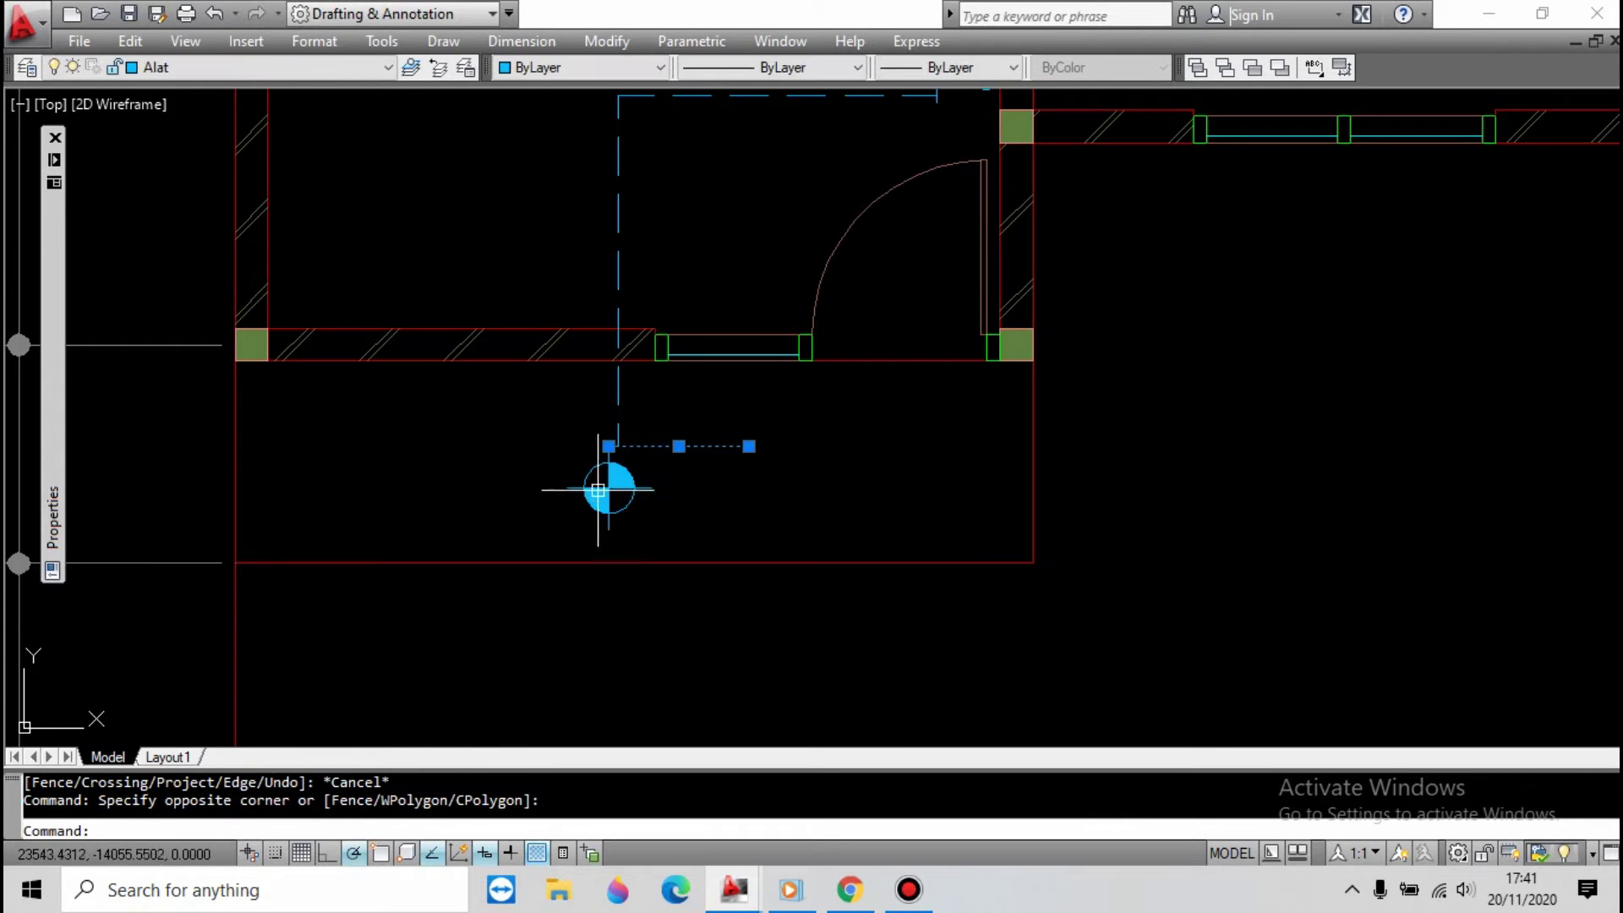
scroll(617, 474, up, 3)
text(e)
key(Return)
key(Escape)
Shift the terrace lamp symbol by its centre grip sideways into line with the vertical dashed wiring line.
click(676, 581)
click(582, 468)
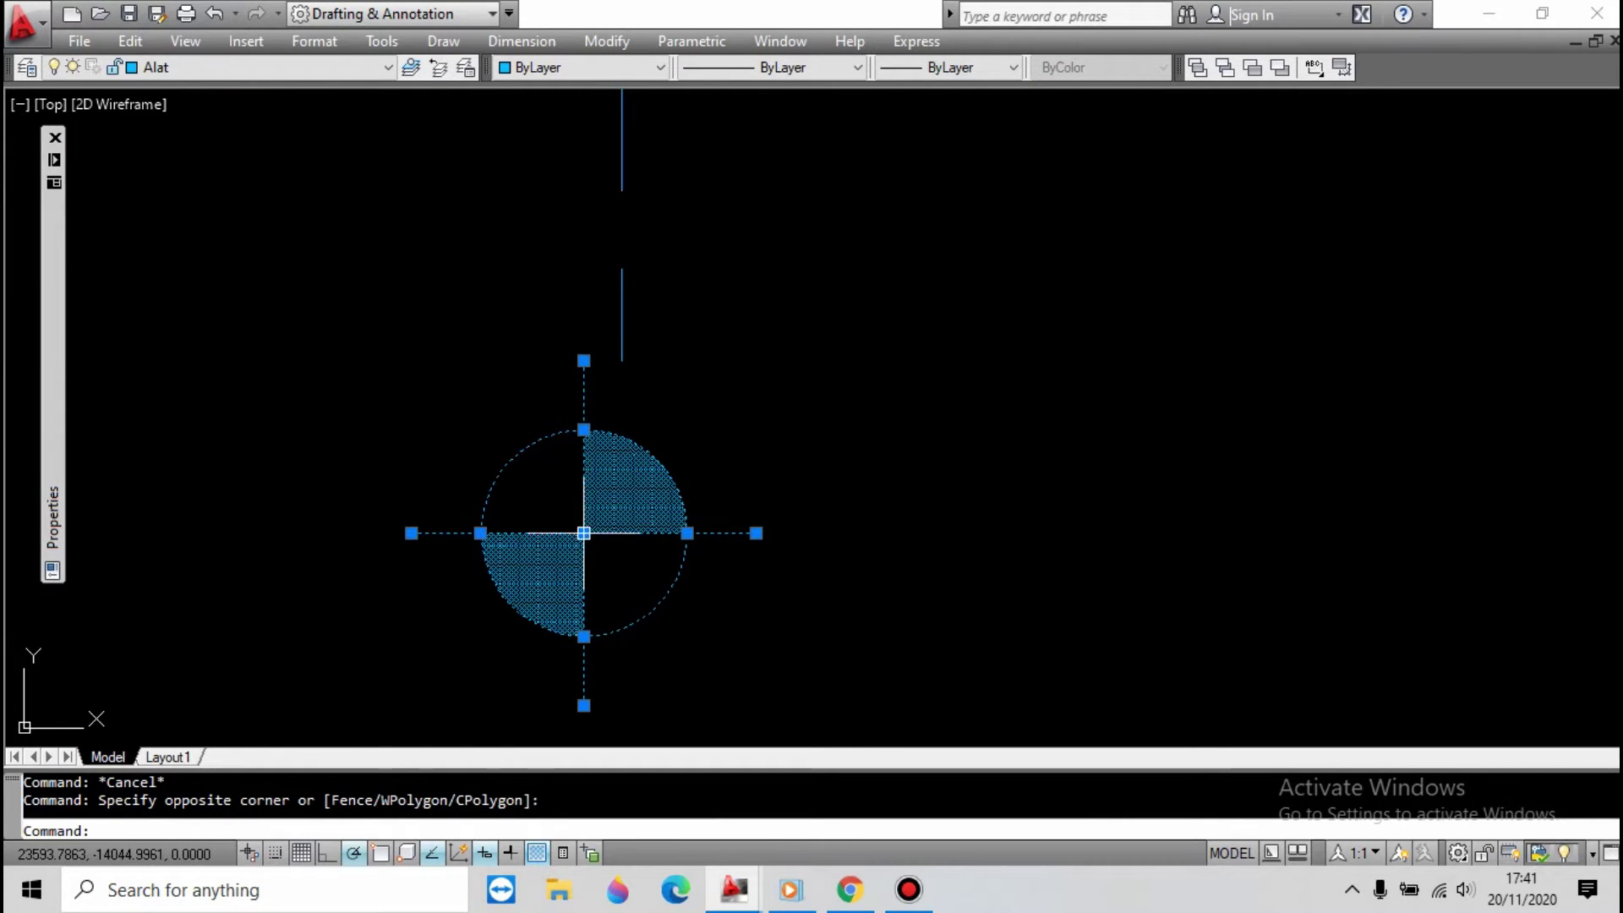
click(583, 532)
shift+right_click(588, 529)
click(714, 667)
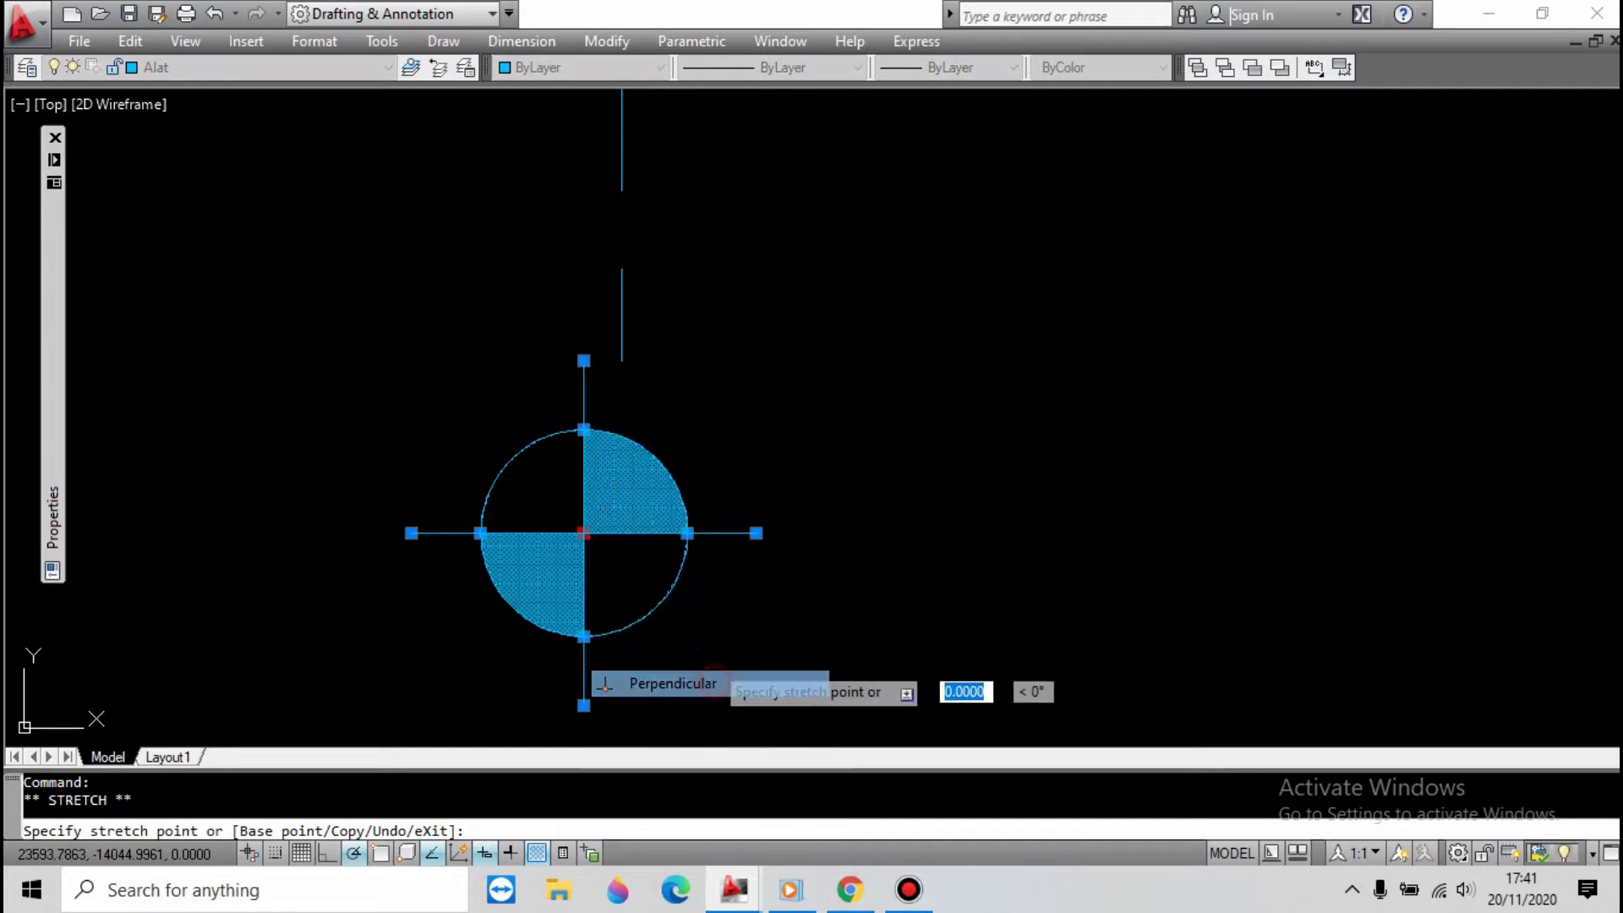
click(626, 307)
scroll(684, 543, down, 6)
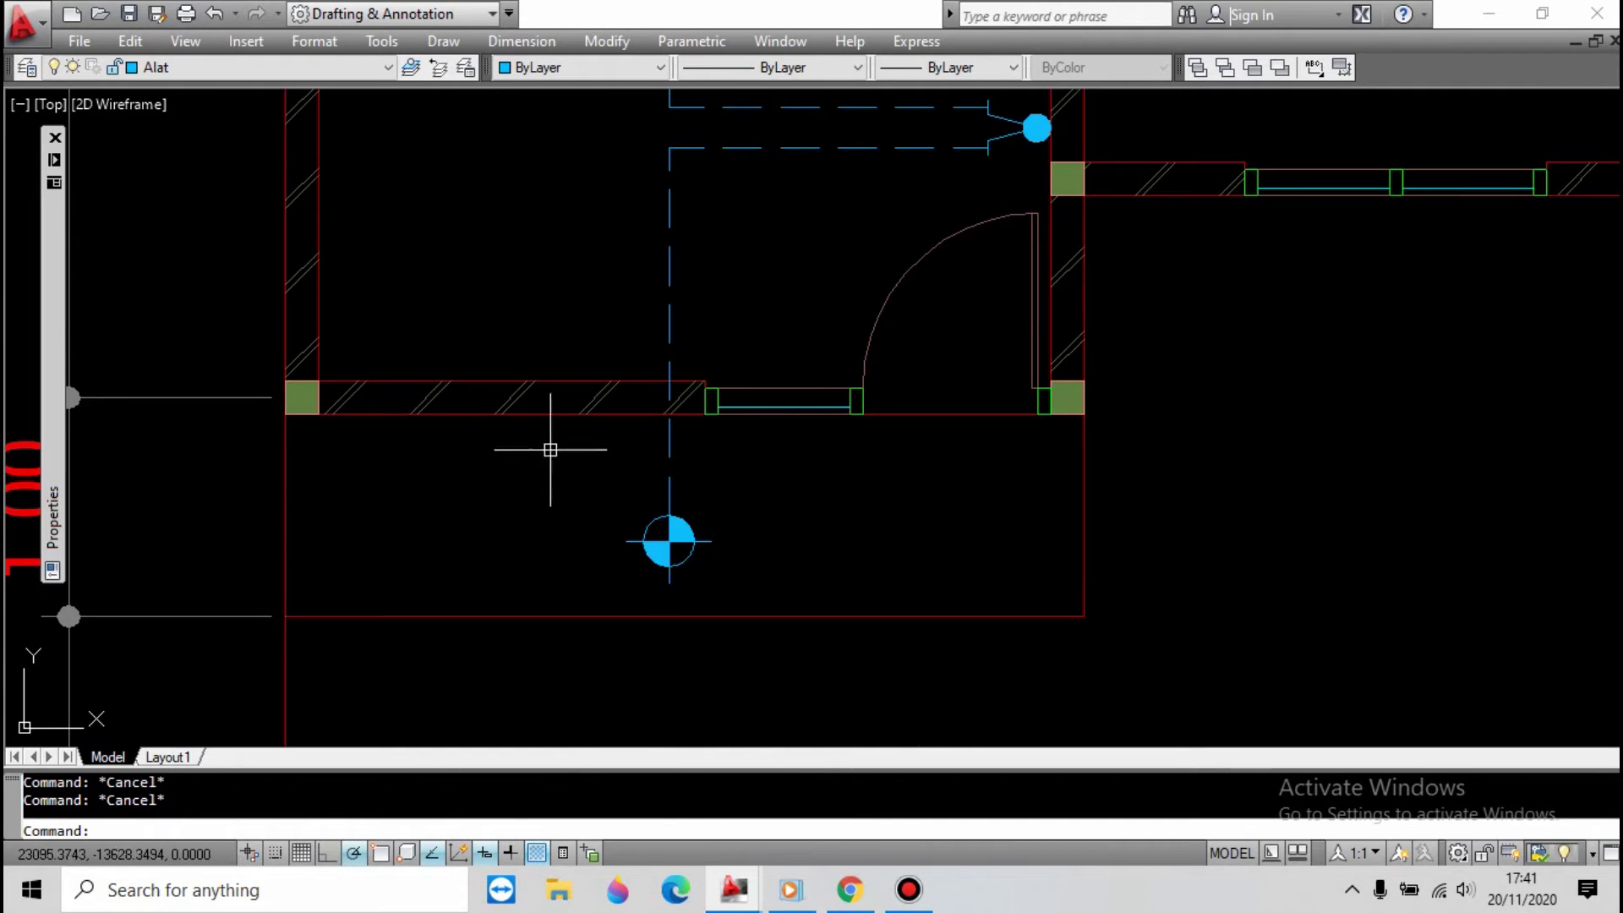
scroll(676, 233, down, 4)
scroll(705, 207, up, 3)
scroll(643, 278, down, 2)
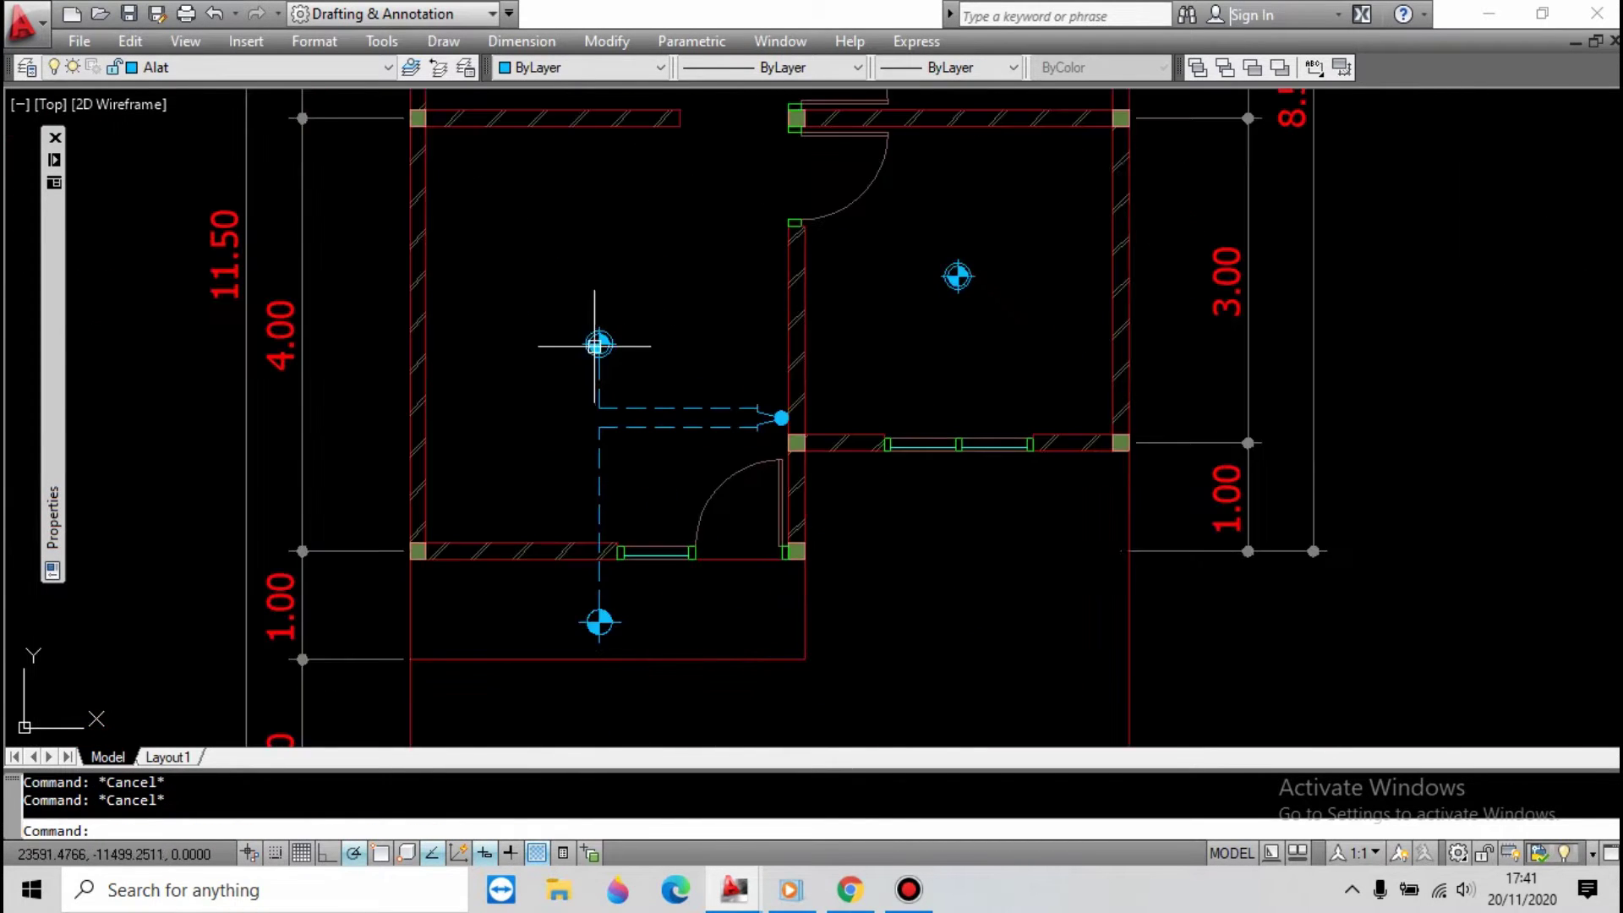
Change the properties of the swing arcs of the two bedroom doors.
scroll(638, 338, down, 2)
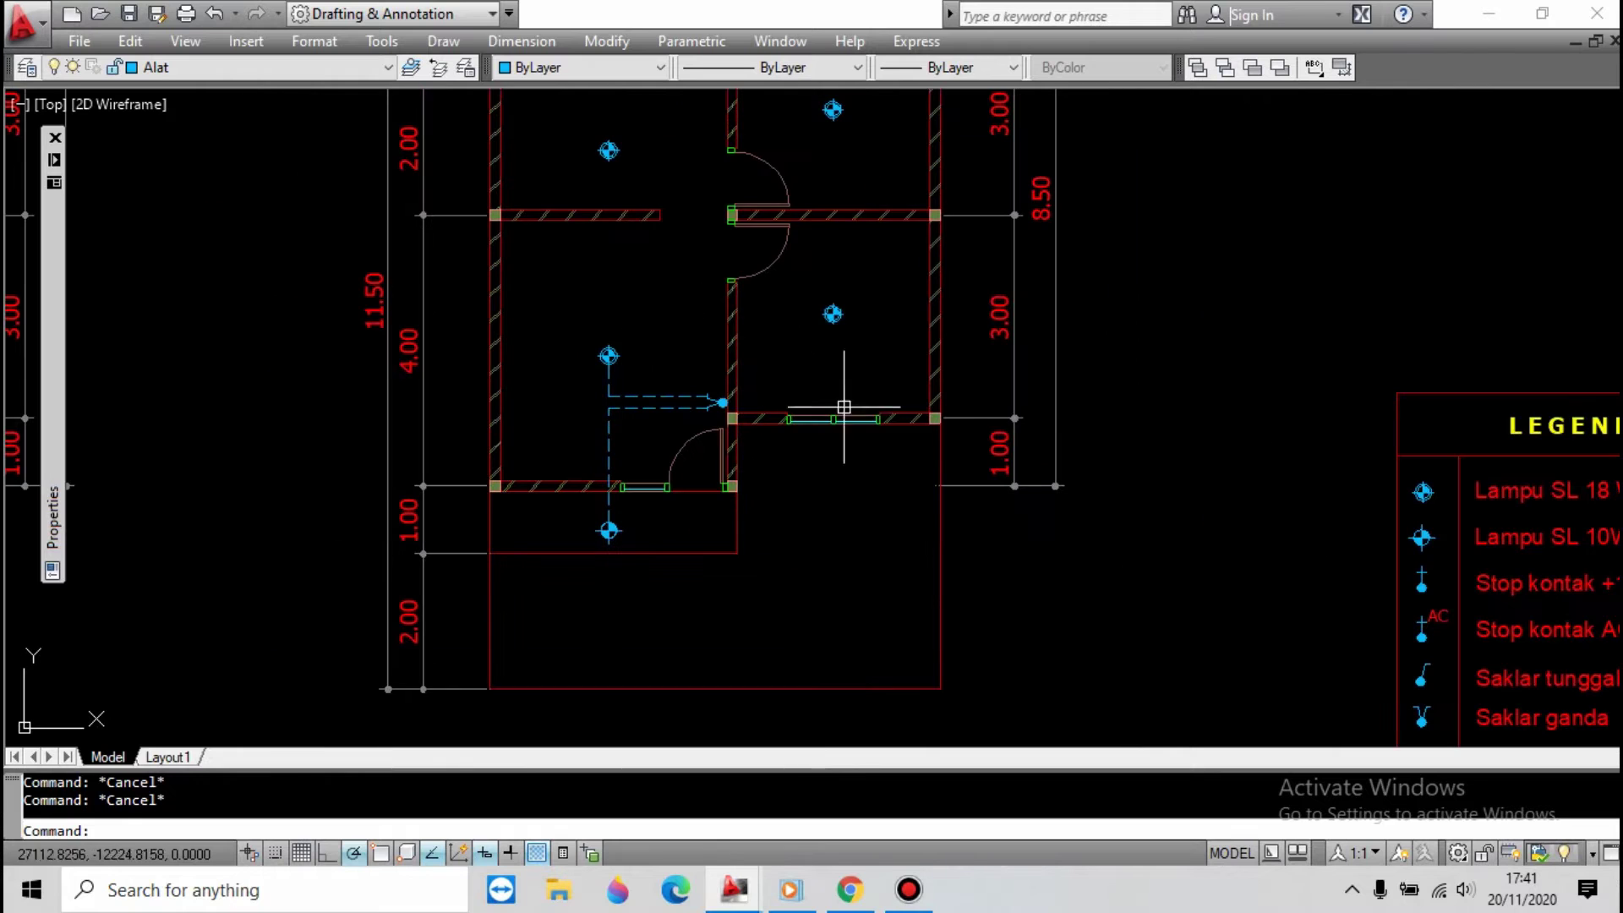
text(co)
key(Return)
click(786, 188)
click(776, 267)
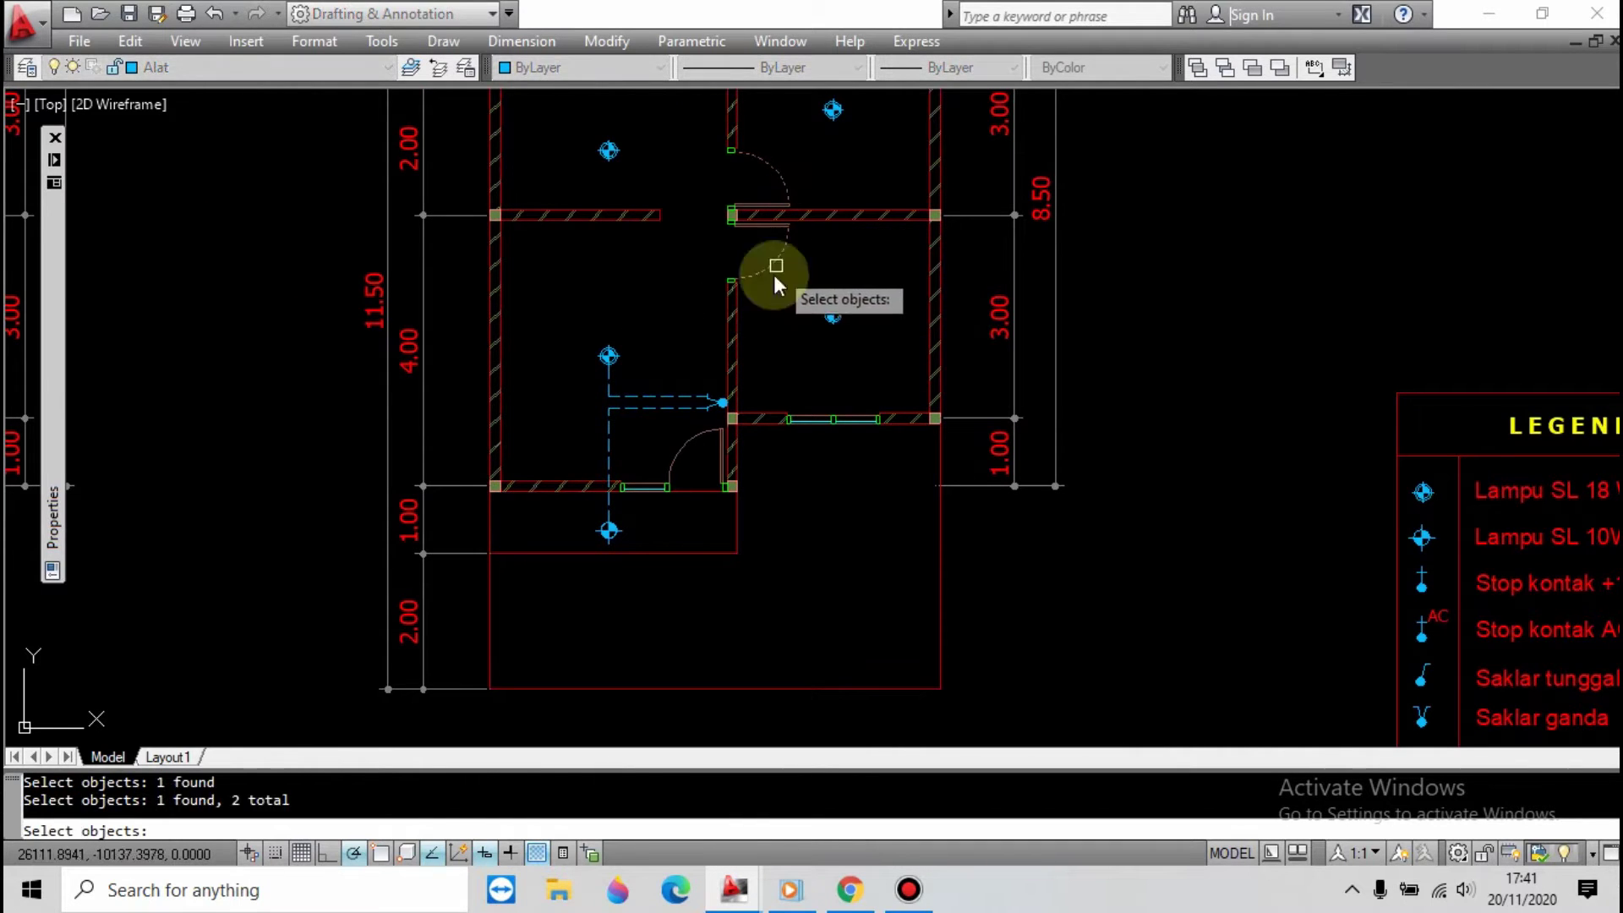
key(Return)
key(Return)
scroll(627, 302, down, 2)
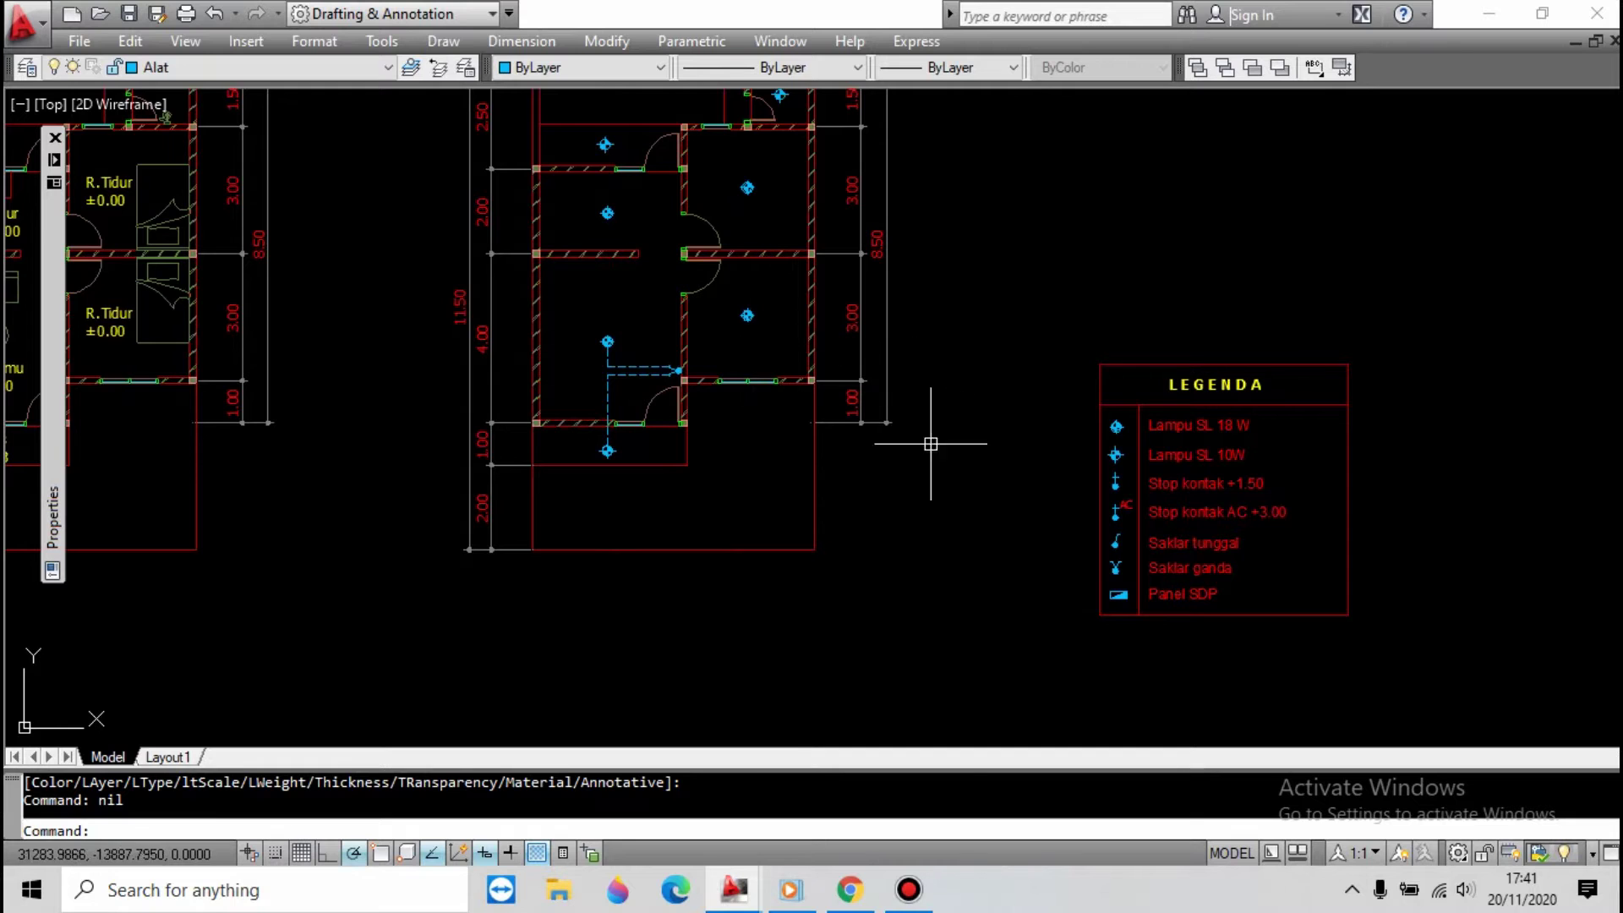
Copy the Saklar tunggal symbol from the legend into the front bedroom, between the door-side wall and the lamp.
scroll(1090, 528, up, 3)
text(co)
key(Return)
click(1158, 577)
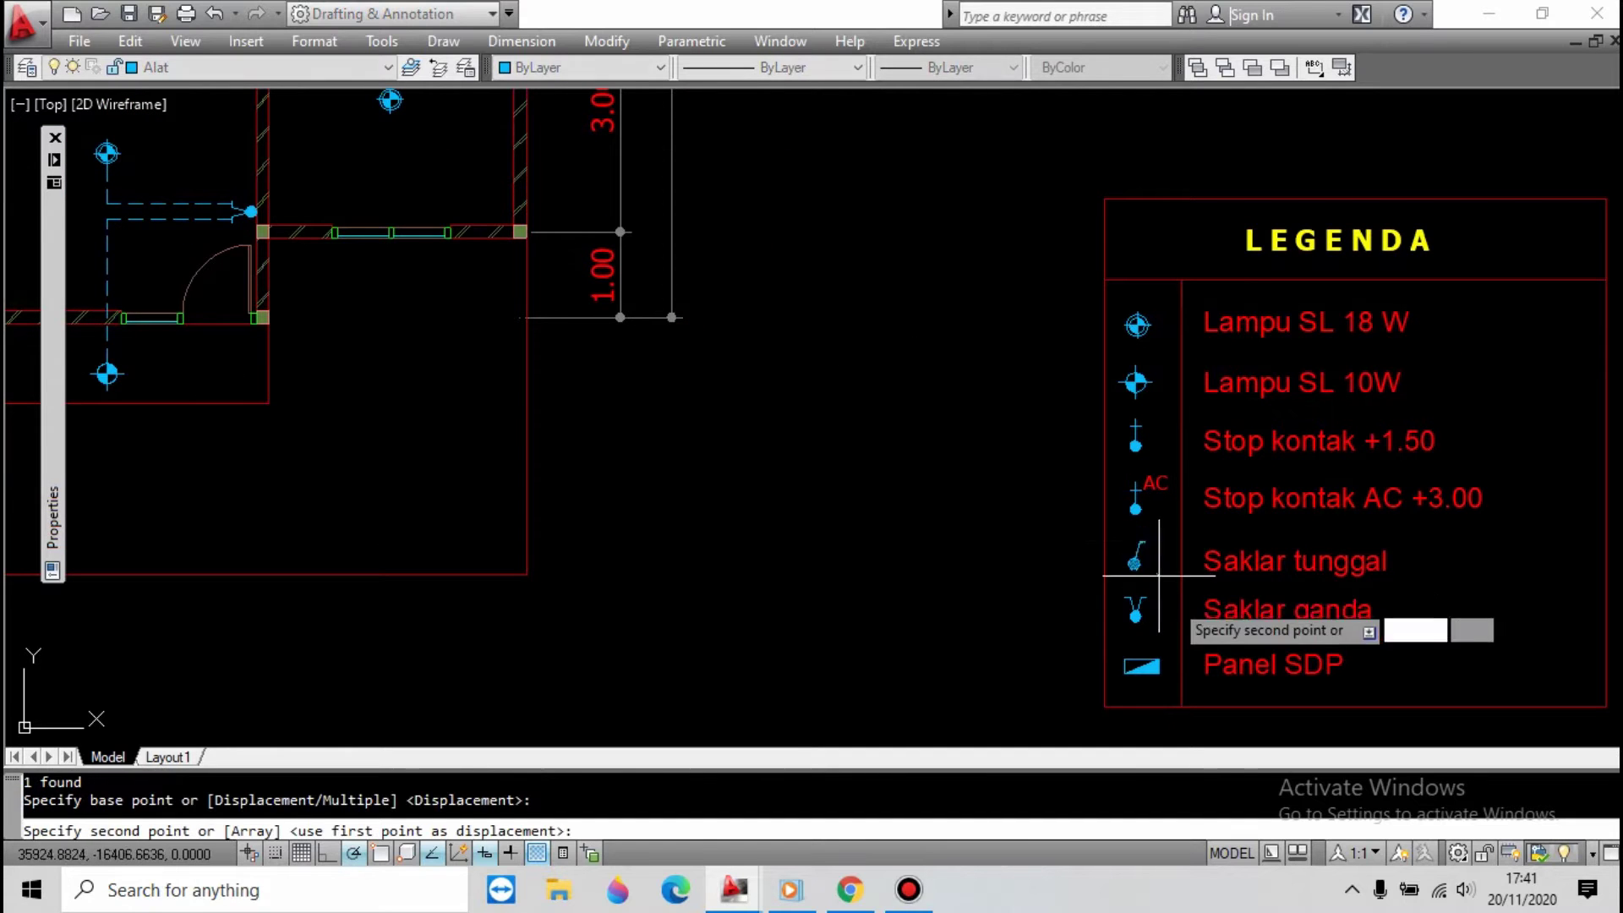
scroll(1163, 603, down, 2)
scroll(622, 251, up, 5)
click(658, 352)
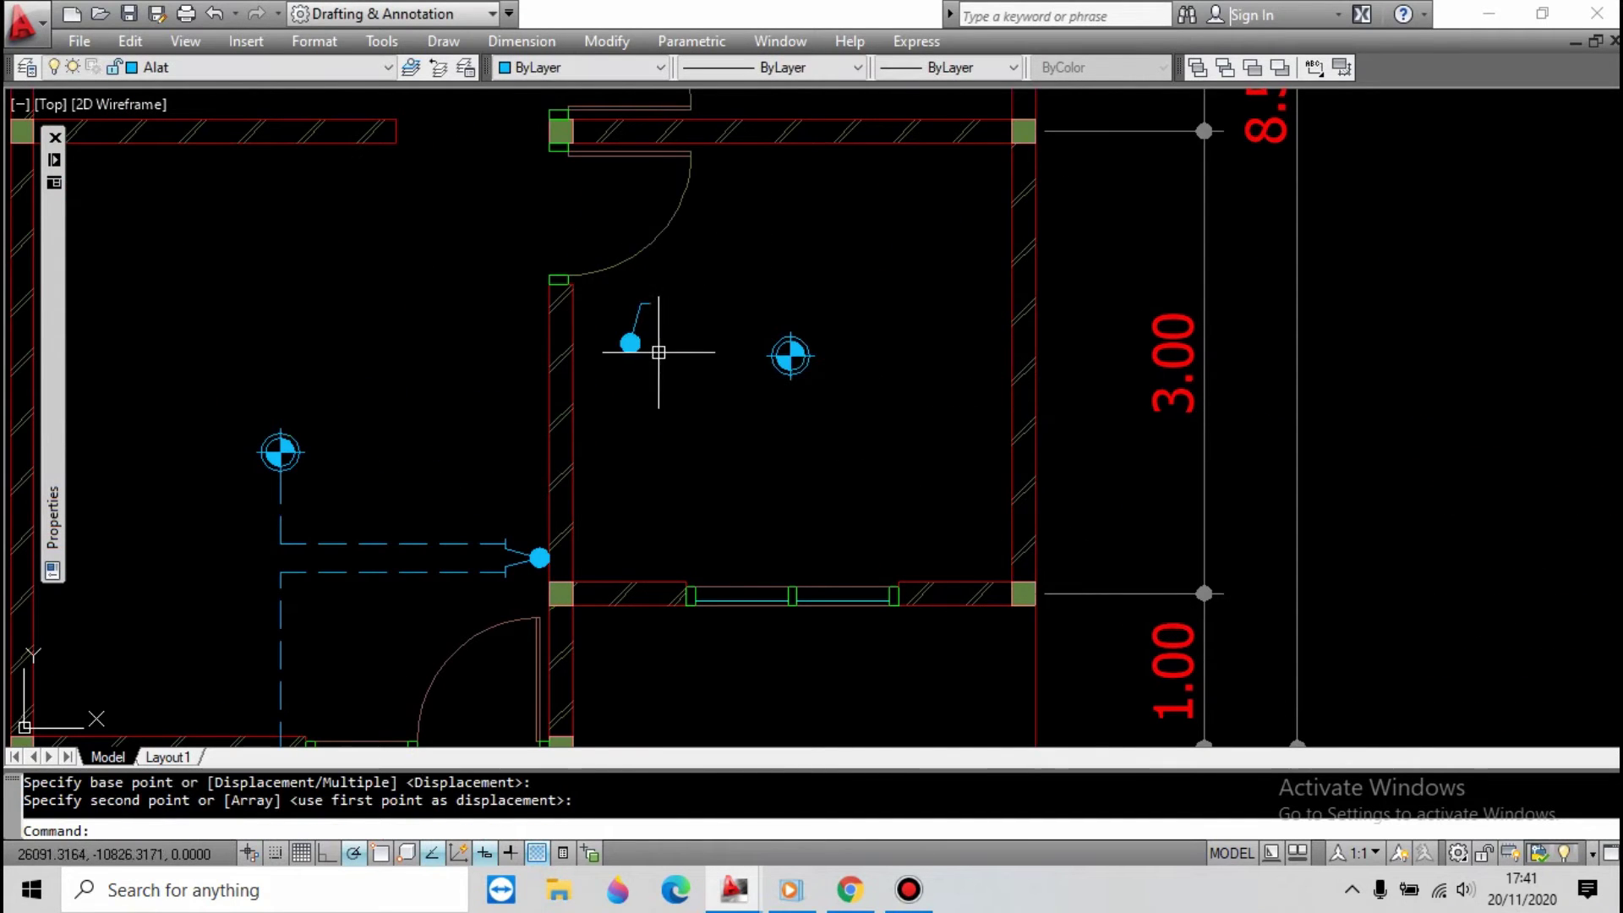
Rotate the copied single switch symbol a quarter turn clockwise so its stem points into the bedroom.
key(Return)
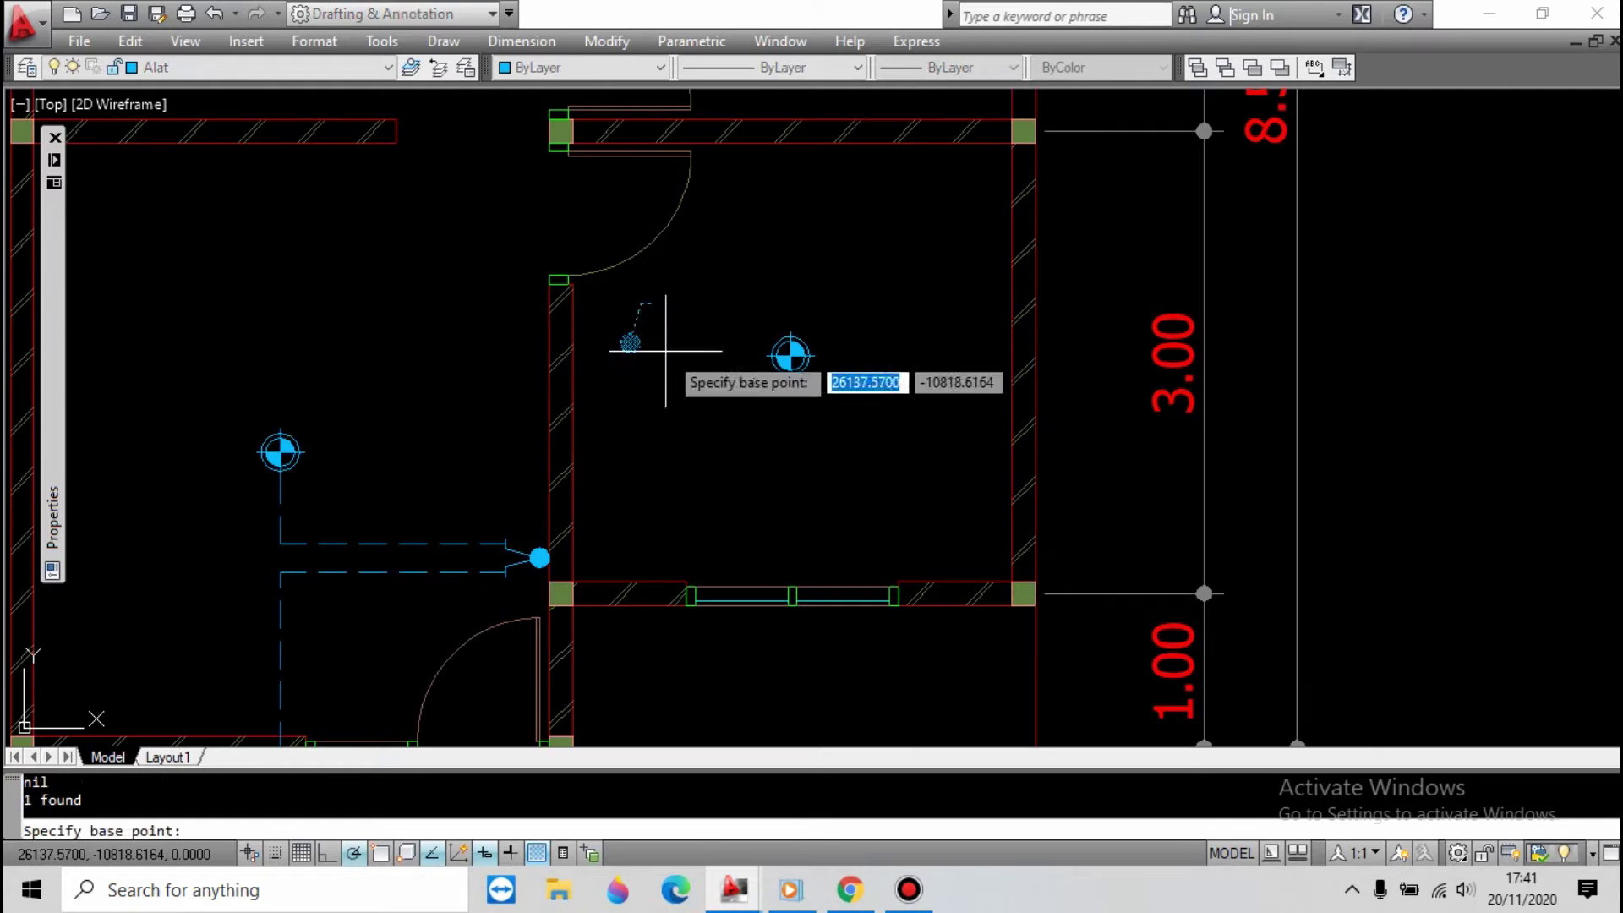
click(665, 351)
click(664, 359)
key(Escape)
Move the single switch by its outer circle grip onto the bedroom wall face below the door, using the Nearest snap.
click(665, 318)
scroll(677, 335, up, 3)
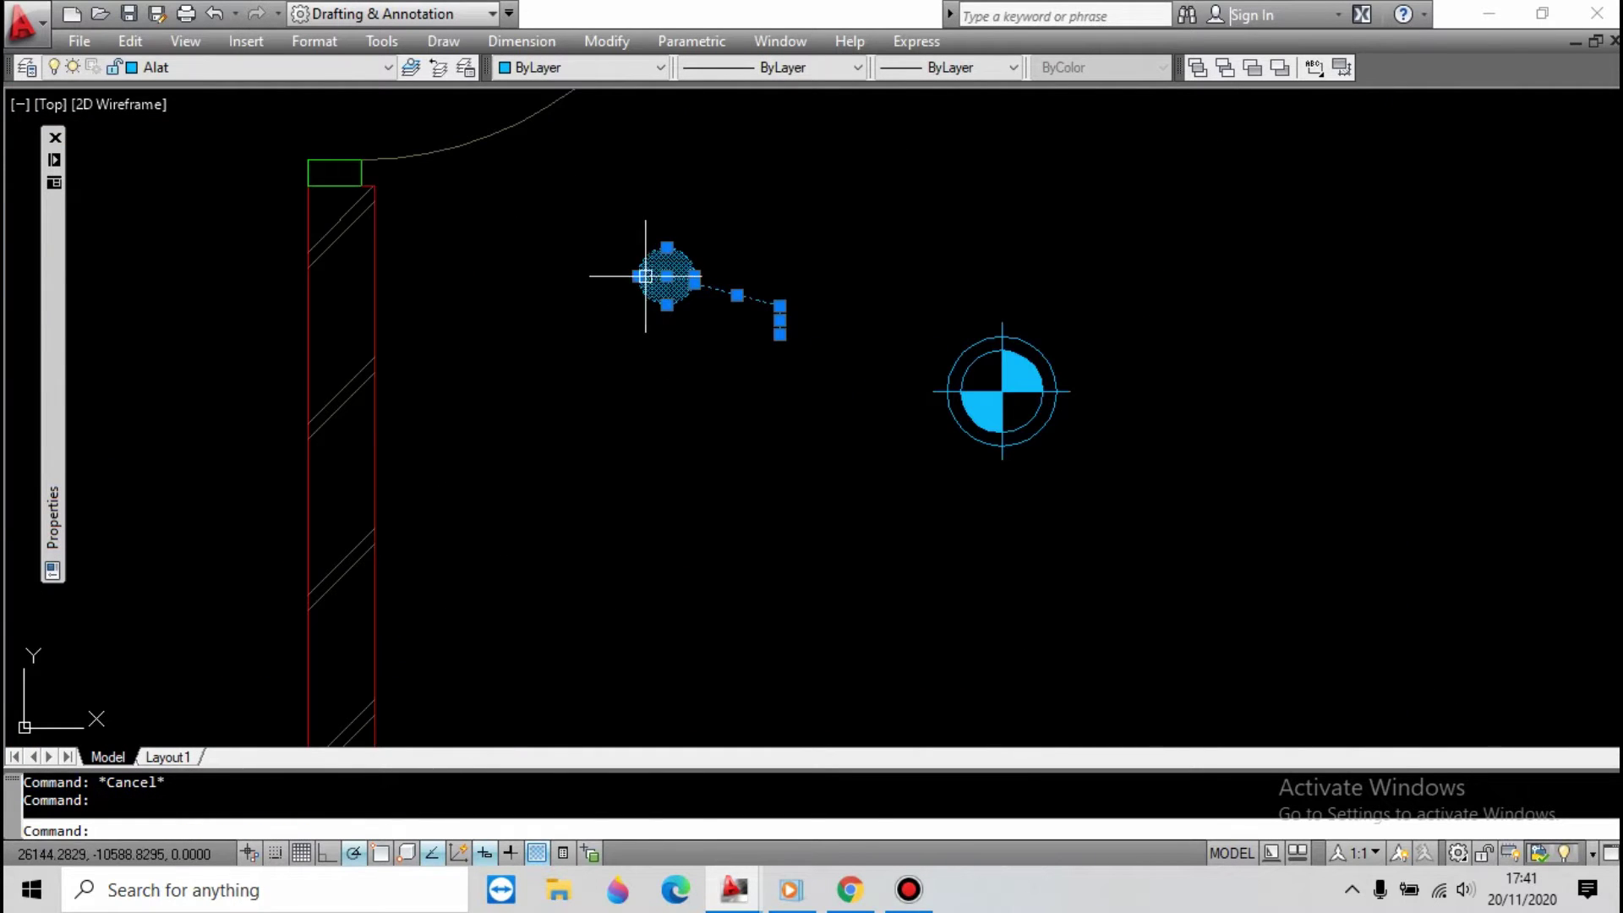
click(645, 276)
shift+right_click(473, 246)
click(532, 742)
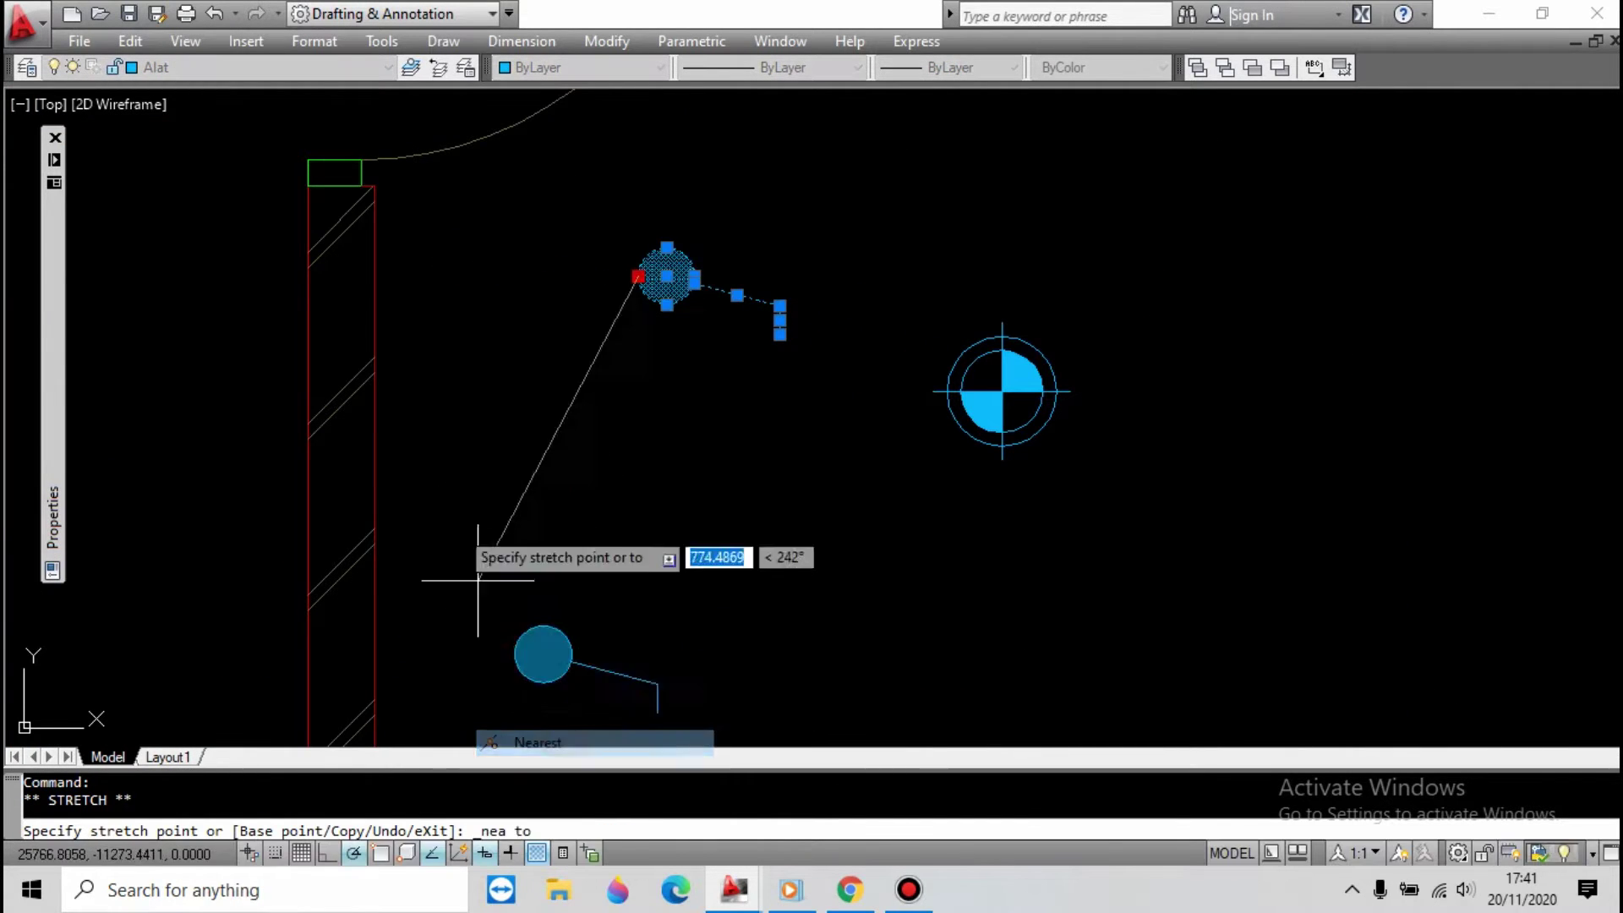
click(374, 303)
scroll(562, 298, down, 8)
key(Escape)
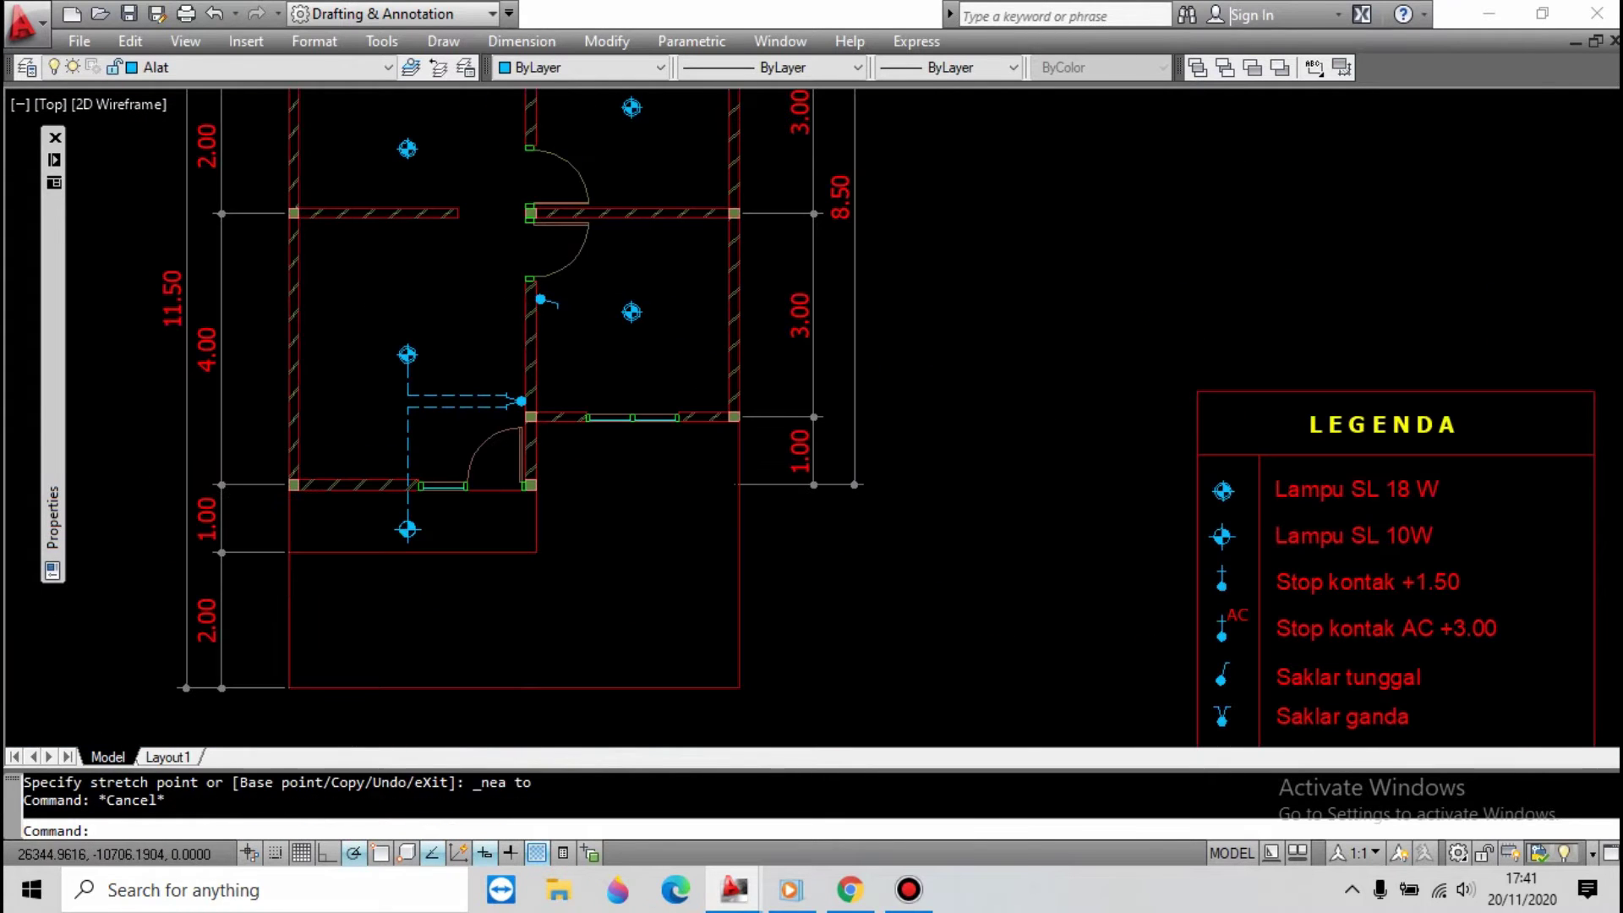
Copy the Stop kontak +1.50 symbol from the legend into the living room, just above the double switch.
text(co)
key(Return)
click(1237, 613)
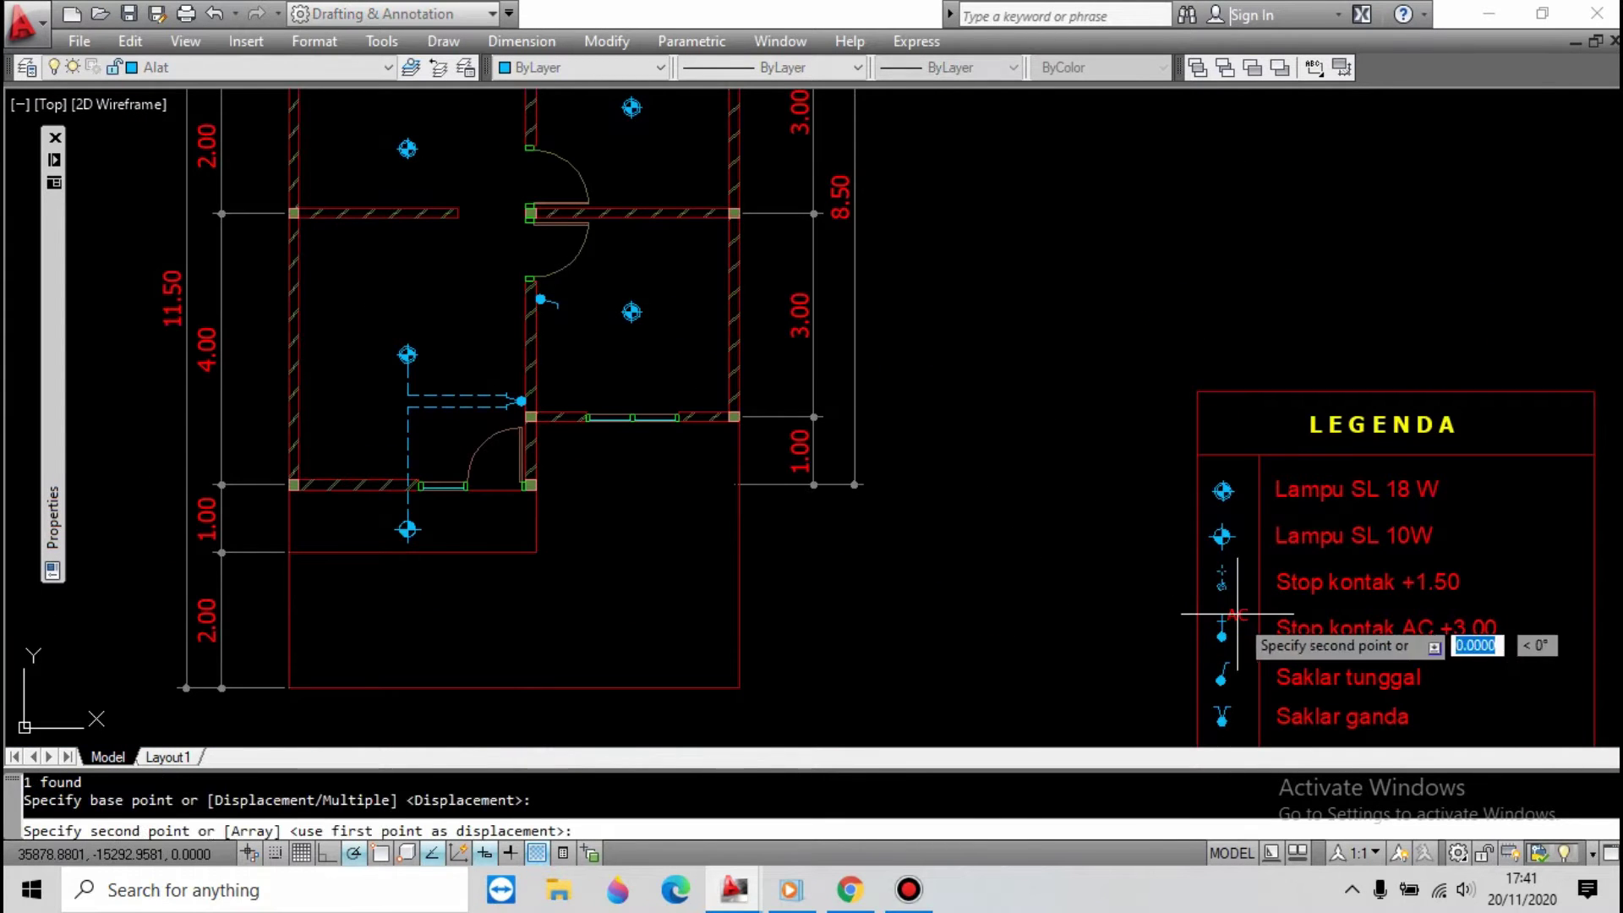
scroll(513, 388, up, 2)
click(524, 402)
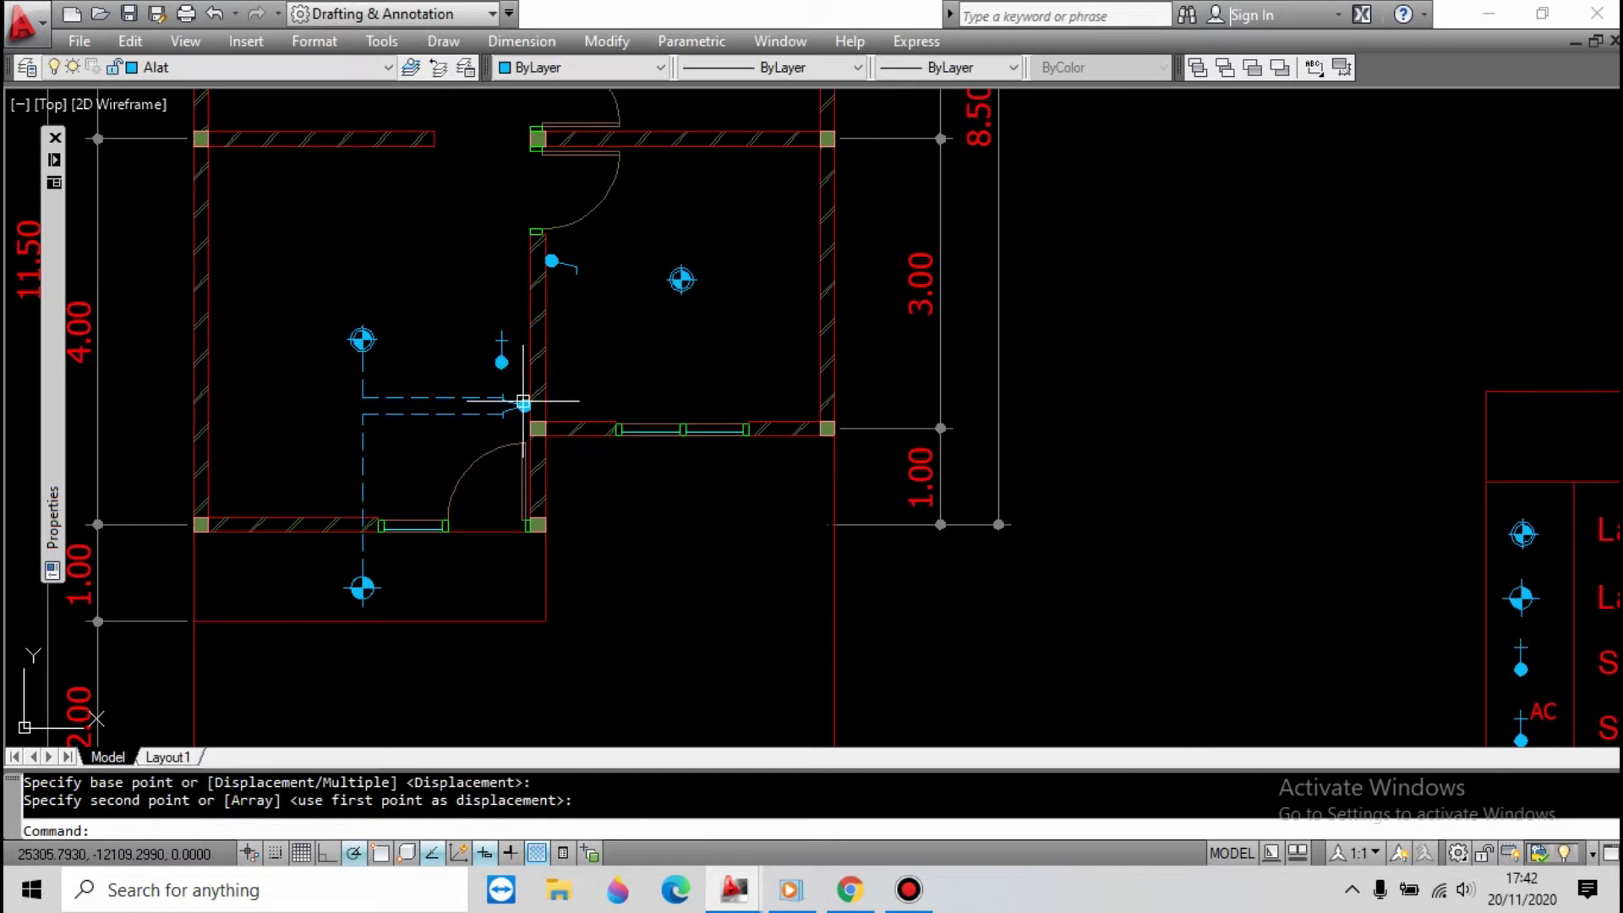
Rotate the copied socket symbol a quarter turn counterclockwise so its stem points into the living room.
scroll(525, 366, up, 5)
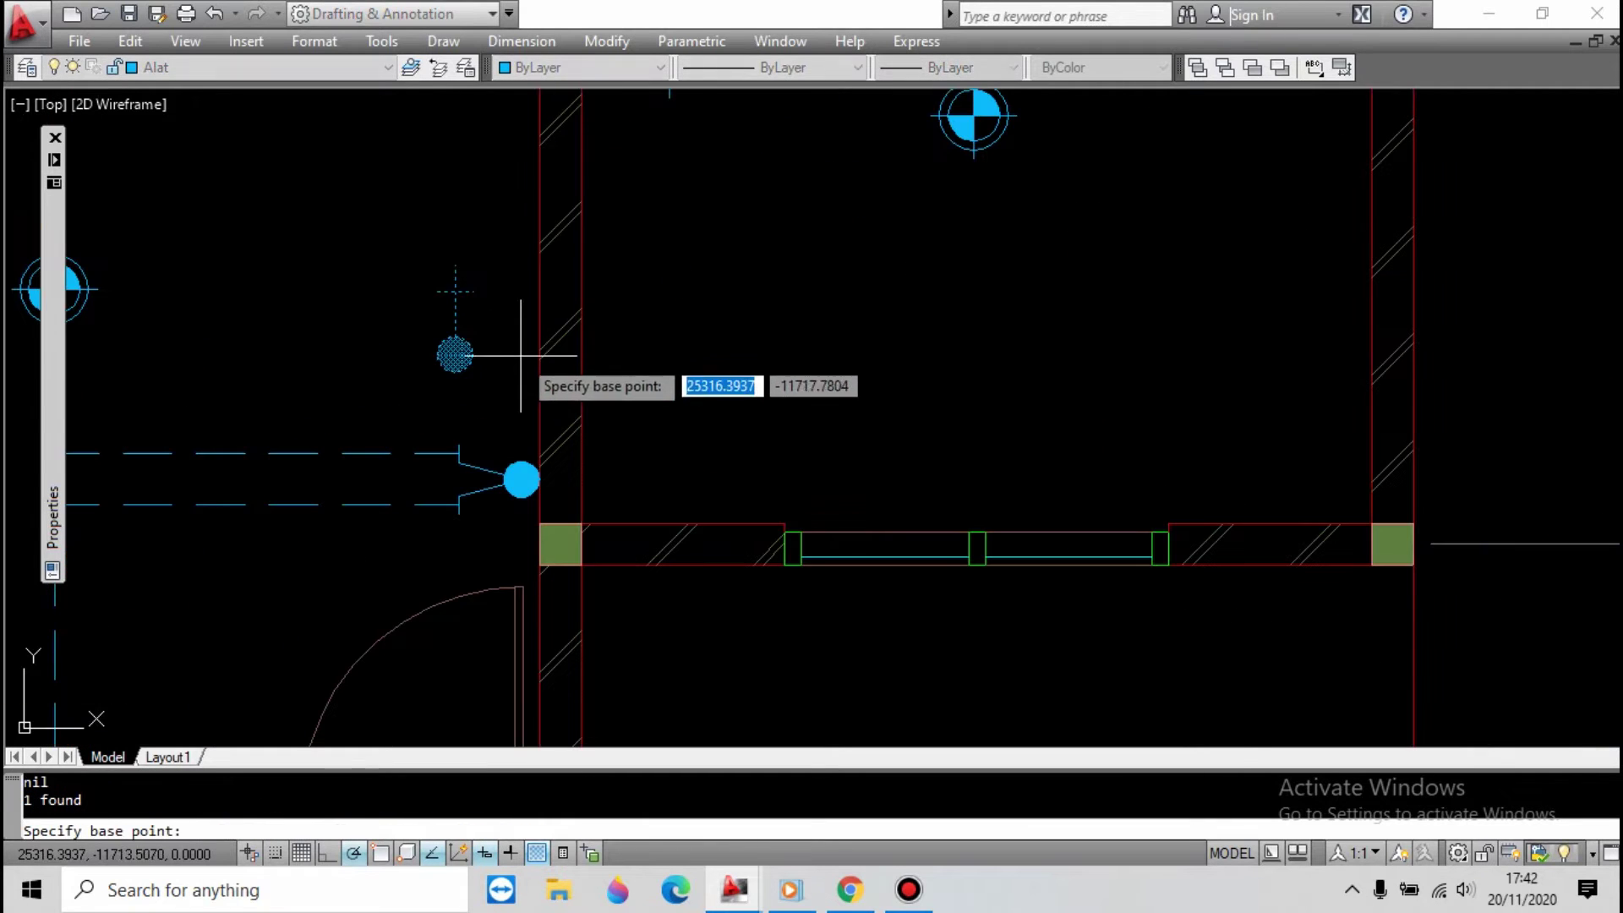
click(493, 351)
click(494, 344)
key(Escape)
Attach the socket's circle to the living room wall face above the double switch, using the Nearest snap.
click(511, 384)
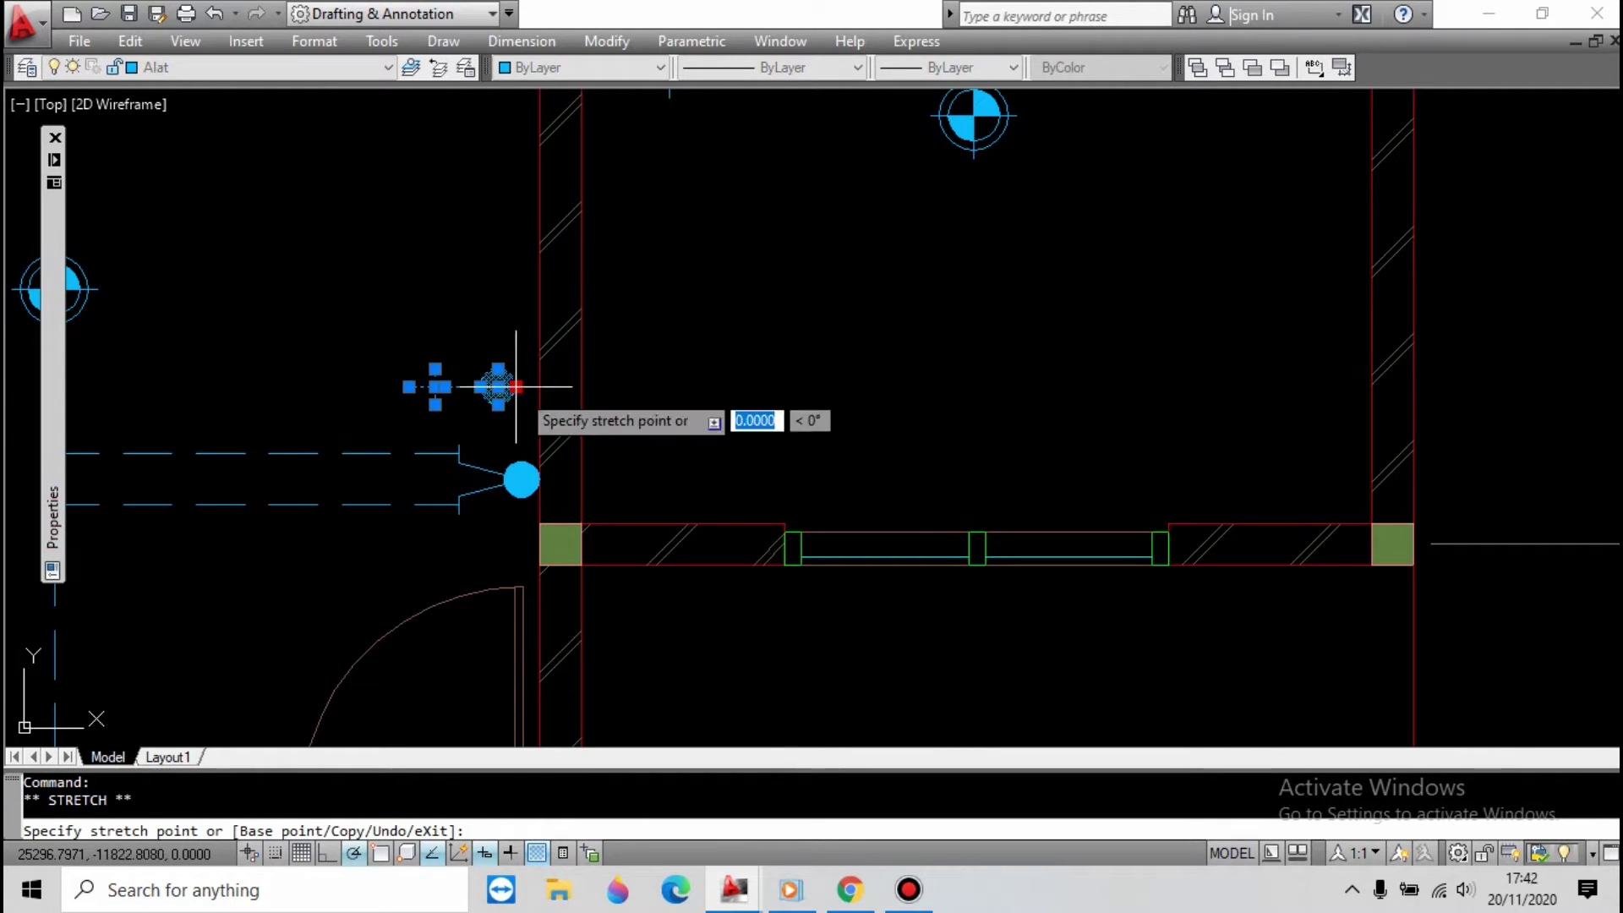
shift+right_click(524, 397)
click(585, 776)
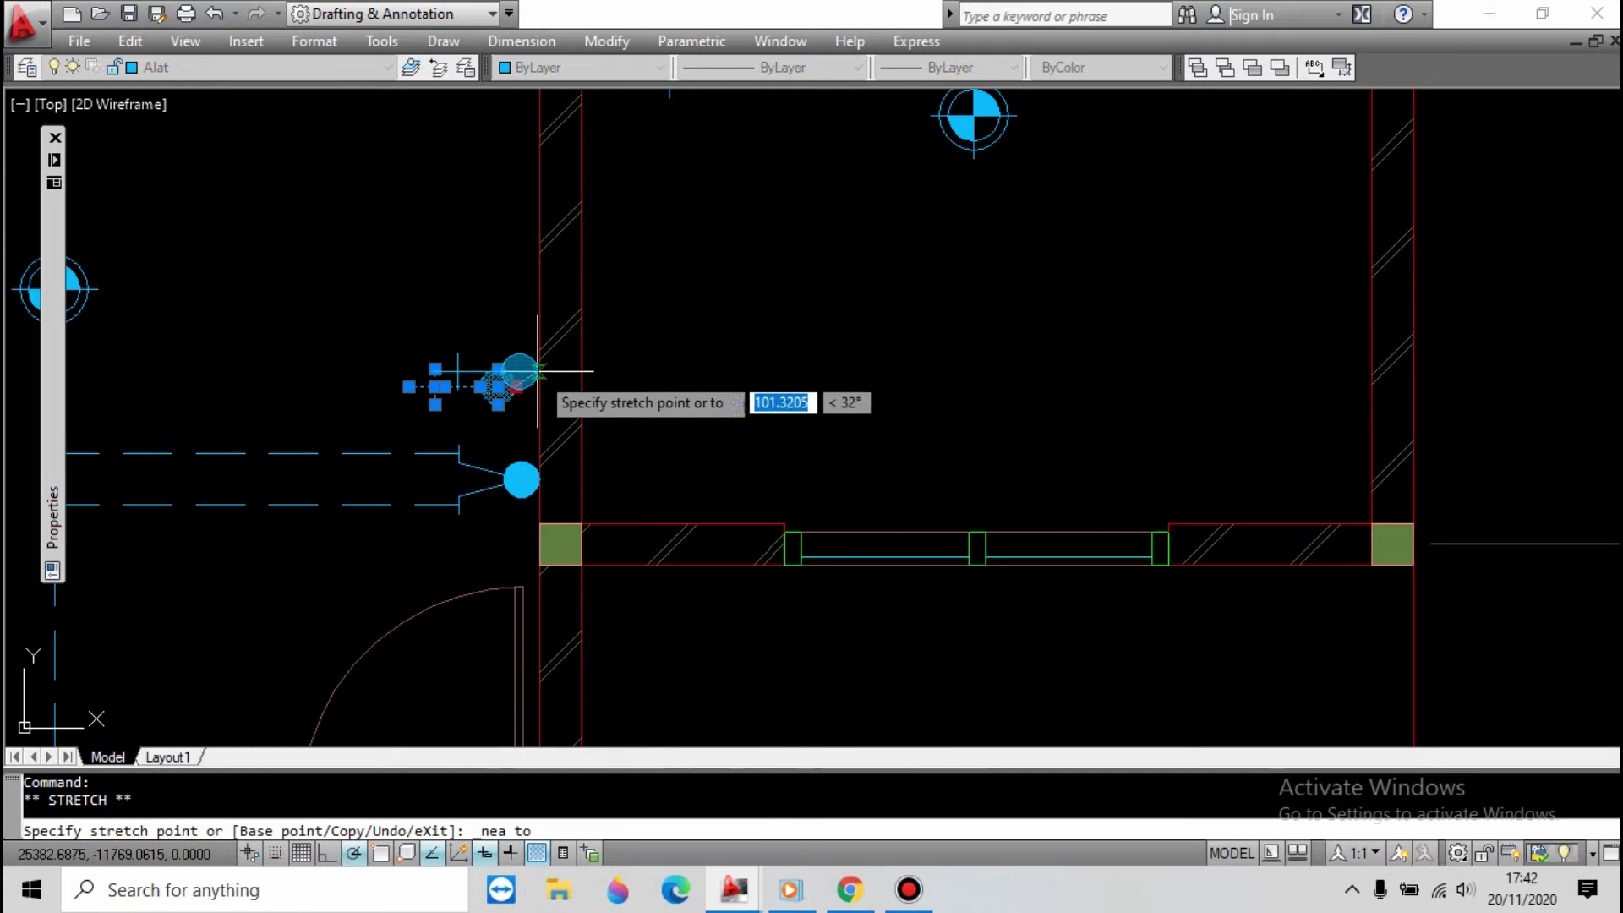
key(Escape)
scroll(626, 498, down, 2)
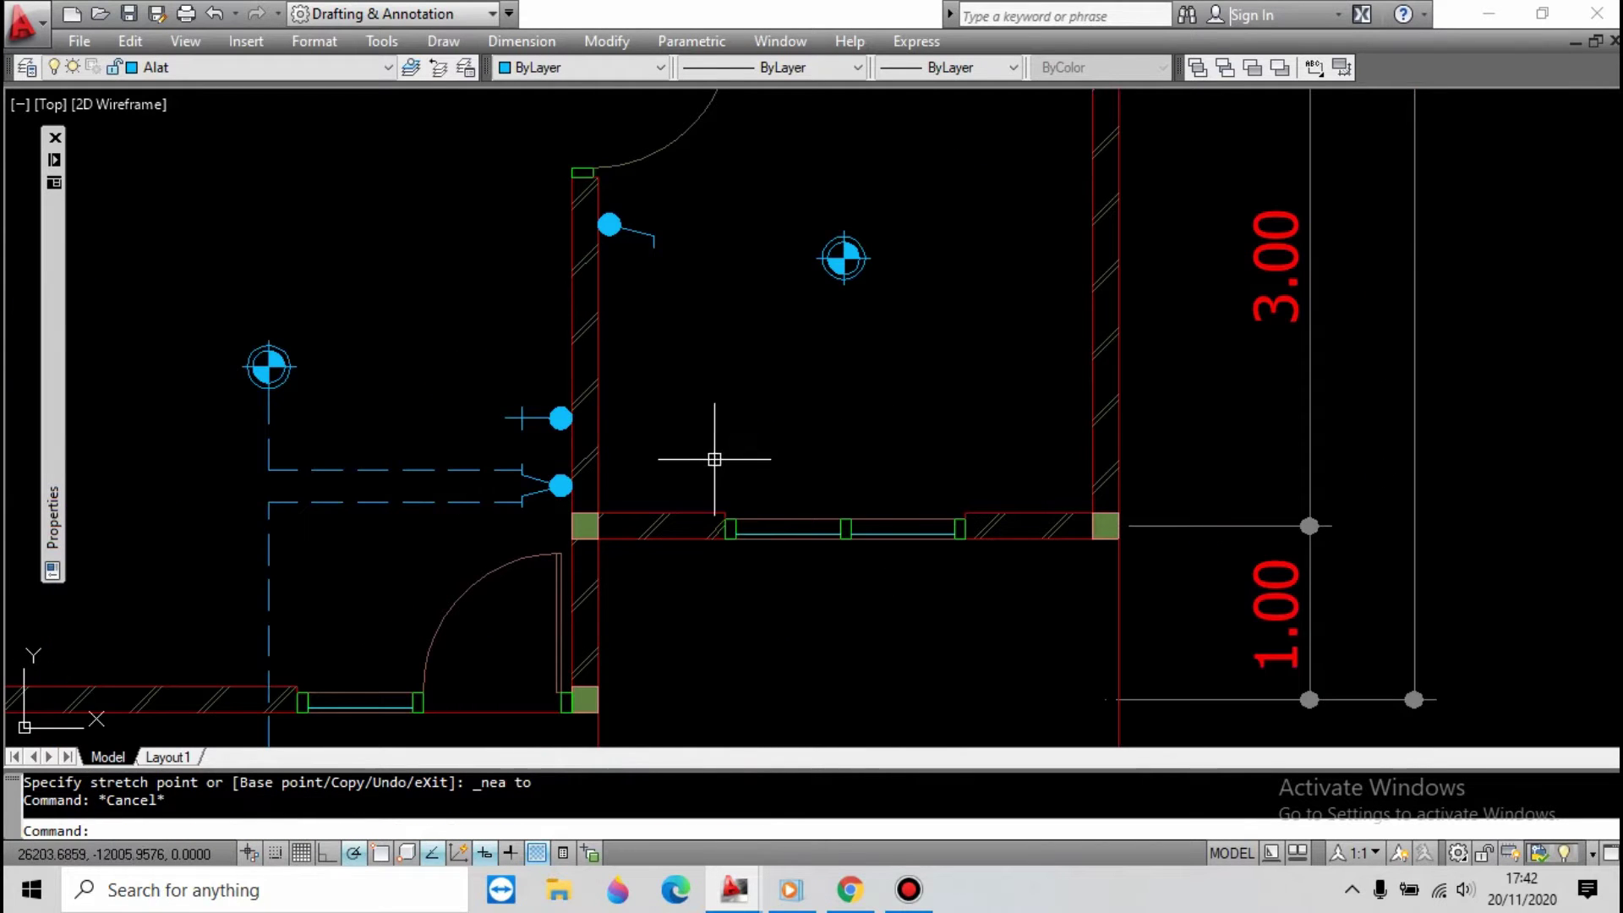
Mirror the living room socket symbol across the shared wall into the front bedroom, keeping the original.
scroll(693, 435, down, 3)
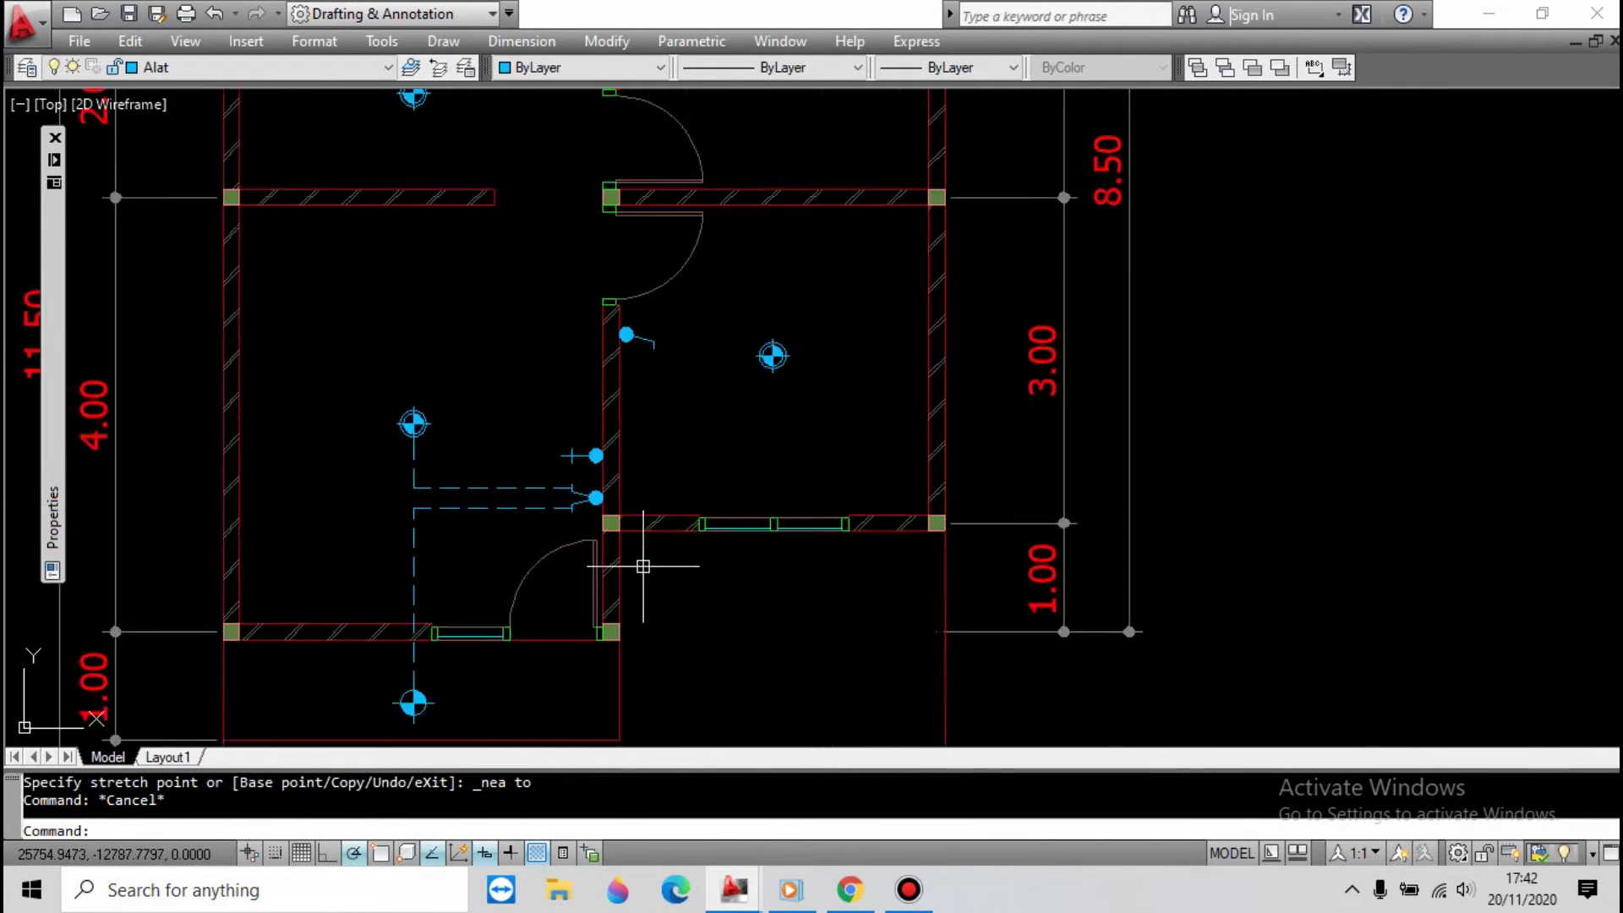
scroll(634, 545, up, 2)
scroll(636, 319, down, 2)
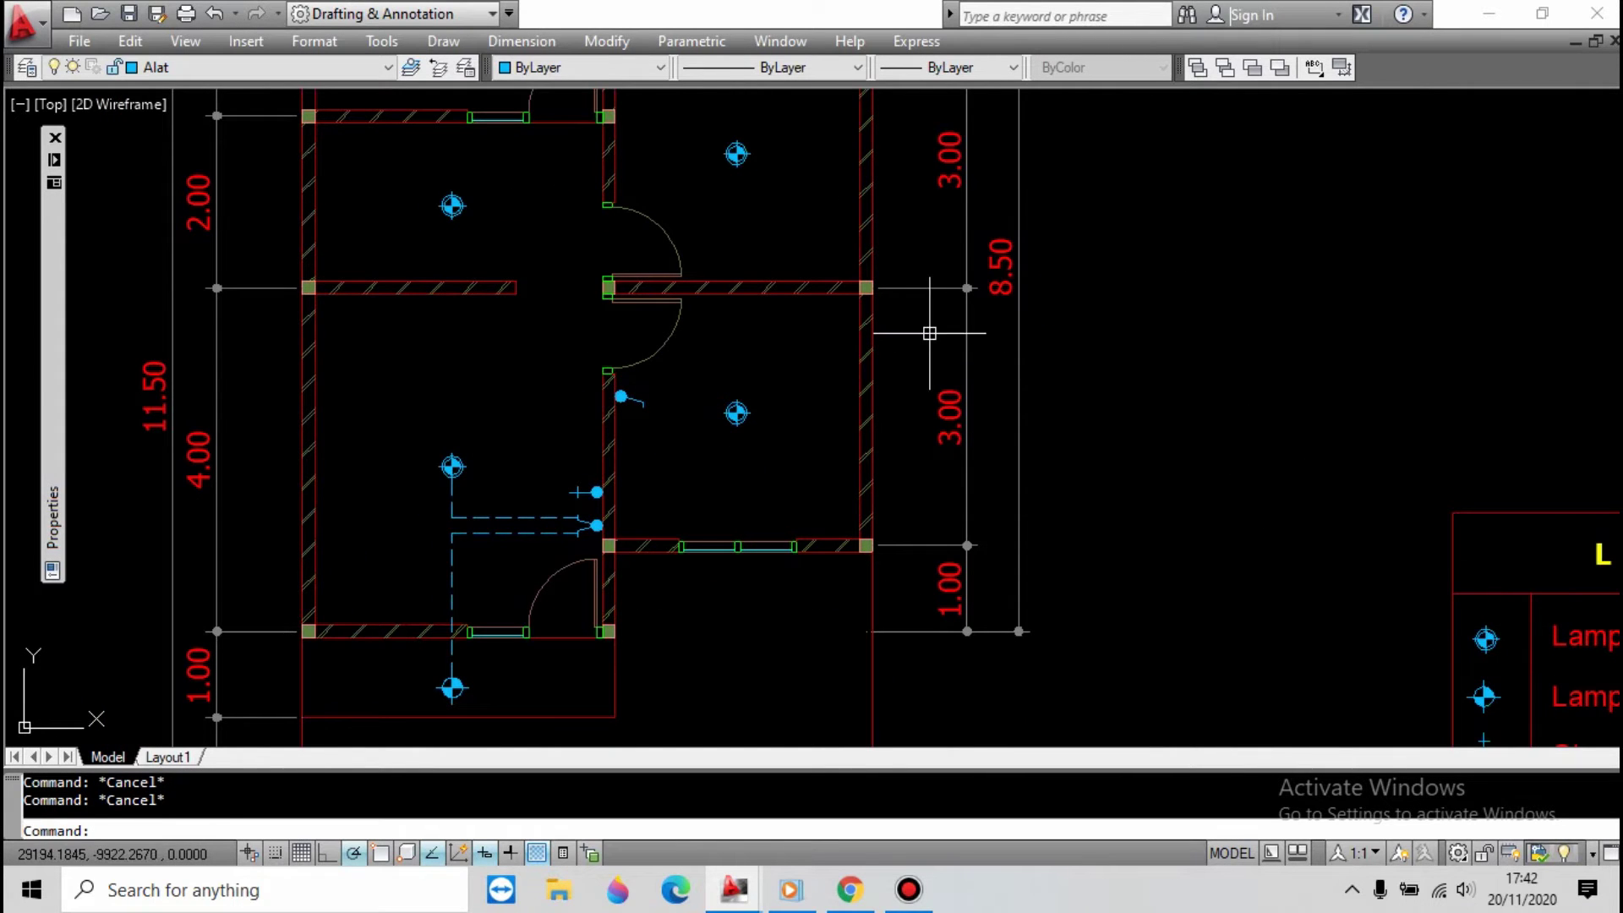
scroll(810, 259, down, 2)
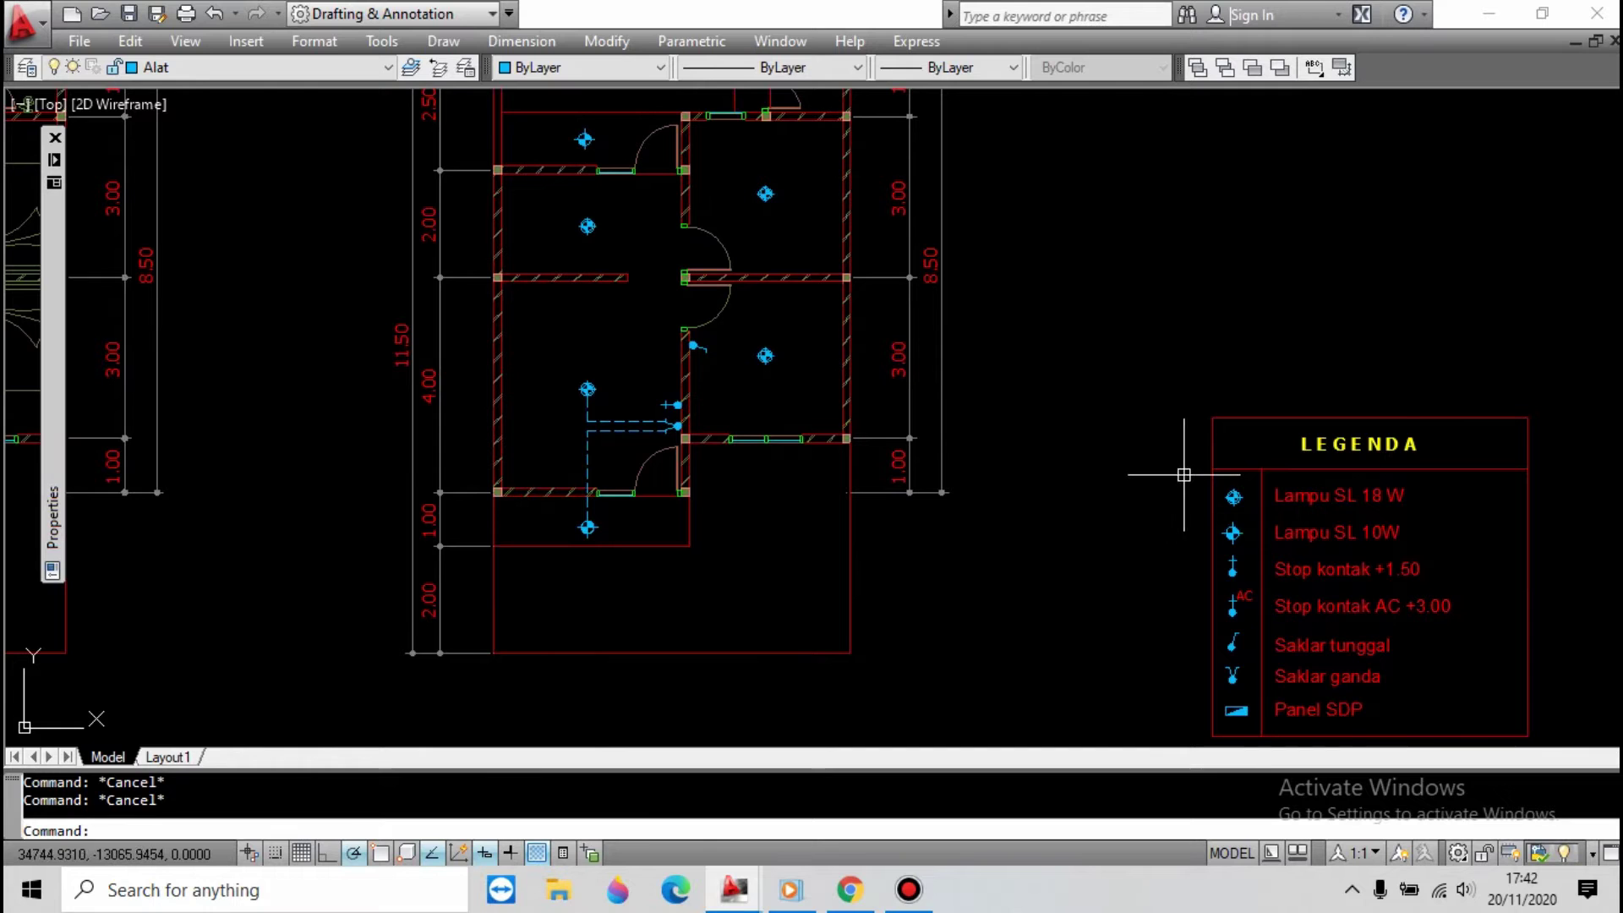
scroll(834, 398, up, 3)
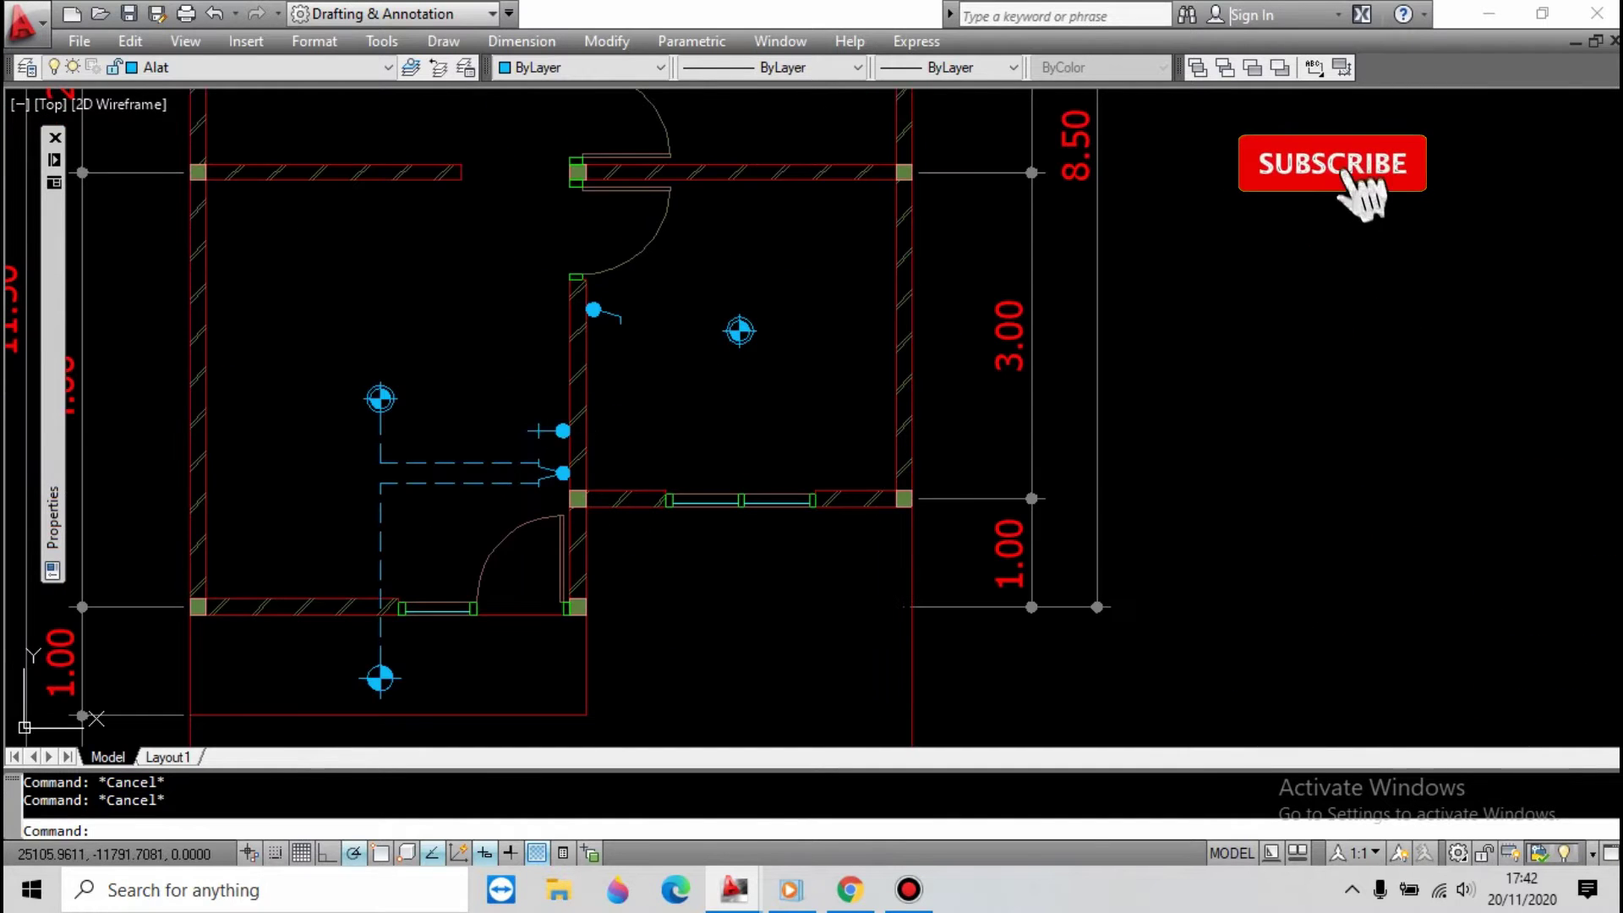
text(mi)
key(Return)
click(569, 430)
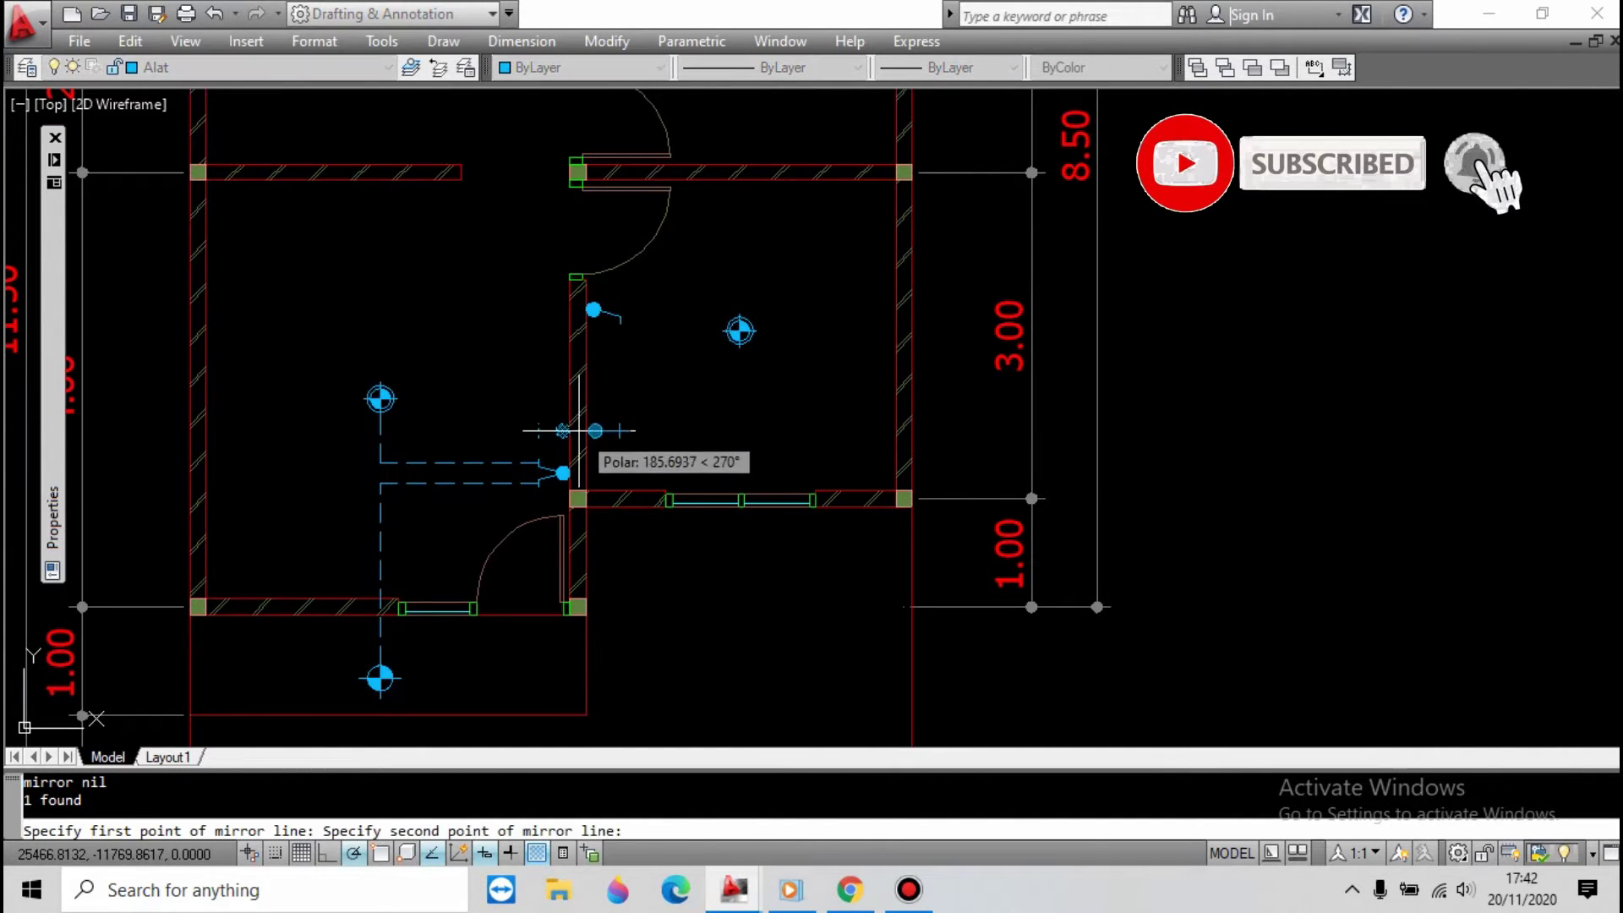
click(569, 463)
key(Return)
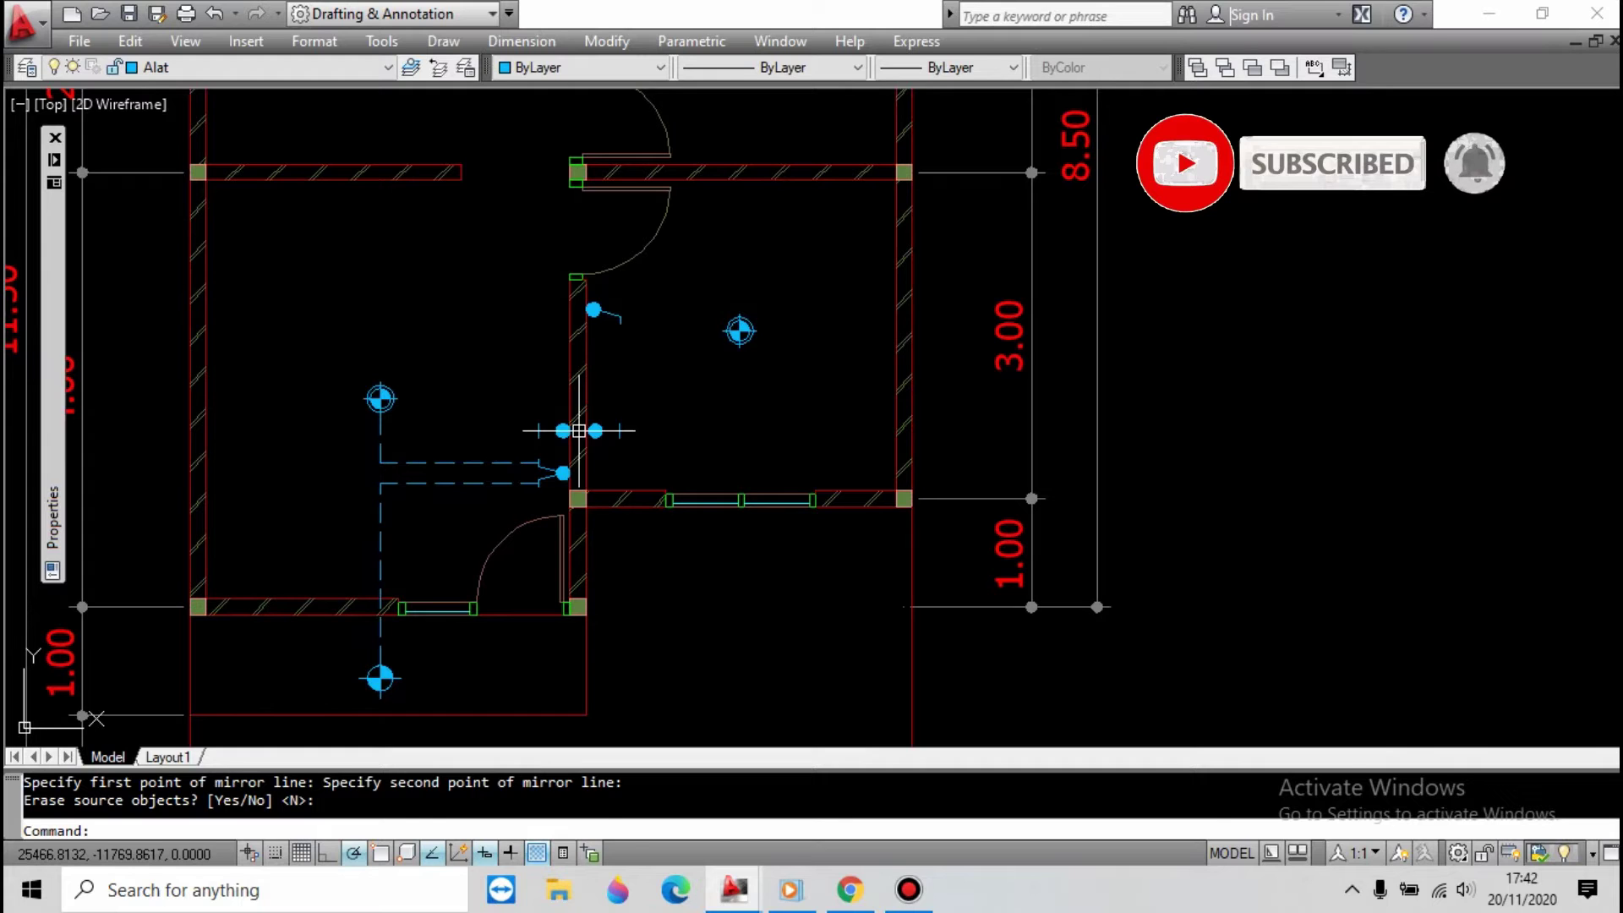
Move the mirrored bedroom socket straight up along the wall to just below the single switch.
click(593, 423)
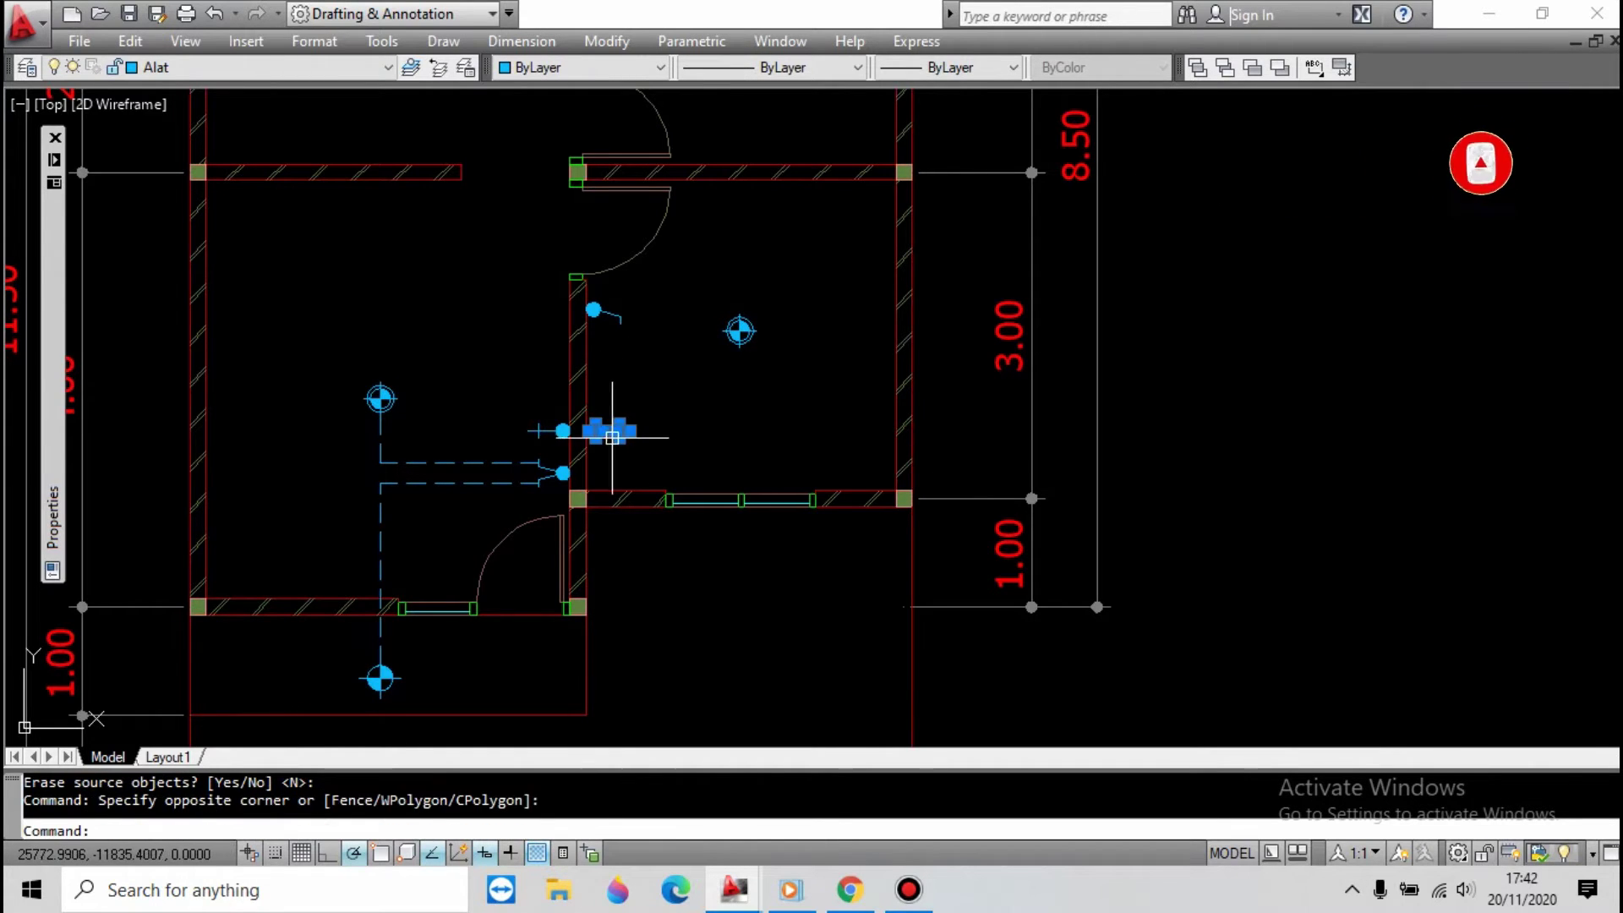
text(m)
key(Return)
click(629, 478)
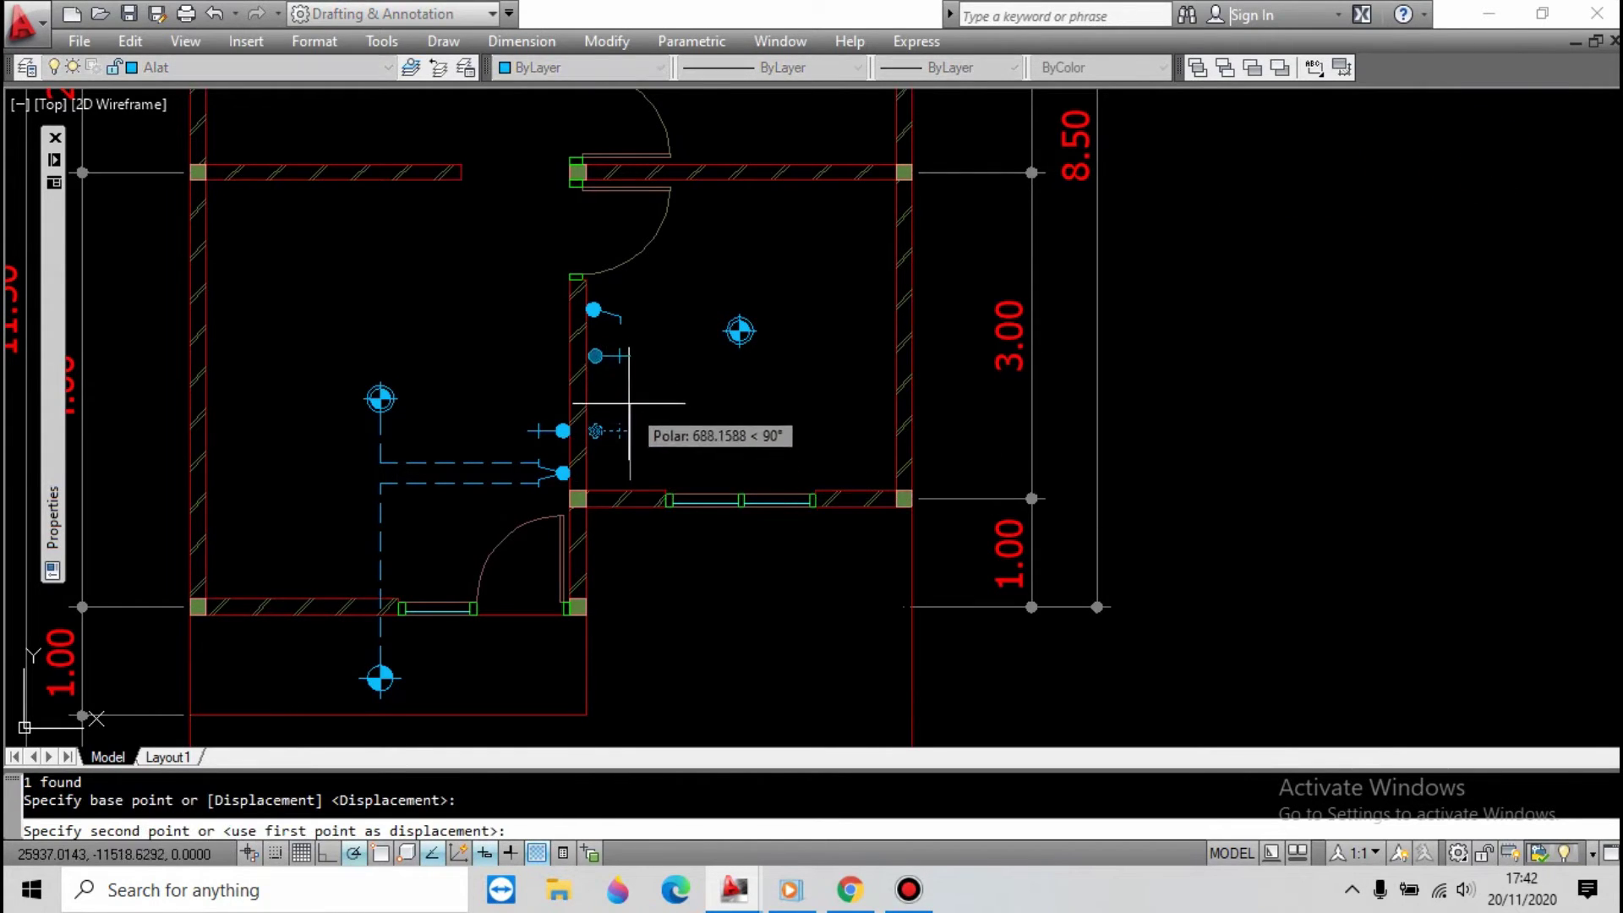
click(630, 399)
Snap the bedroom socket's circle grip onto the wall face below the single switch with the Nearest snap.
scroll(627, 391, up, 5)
click(577, 479)
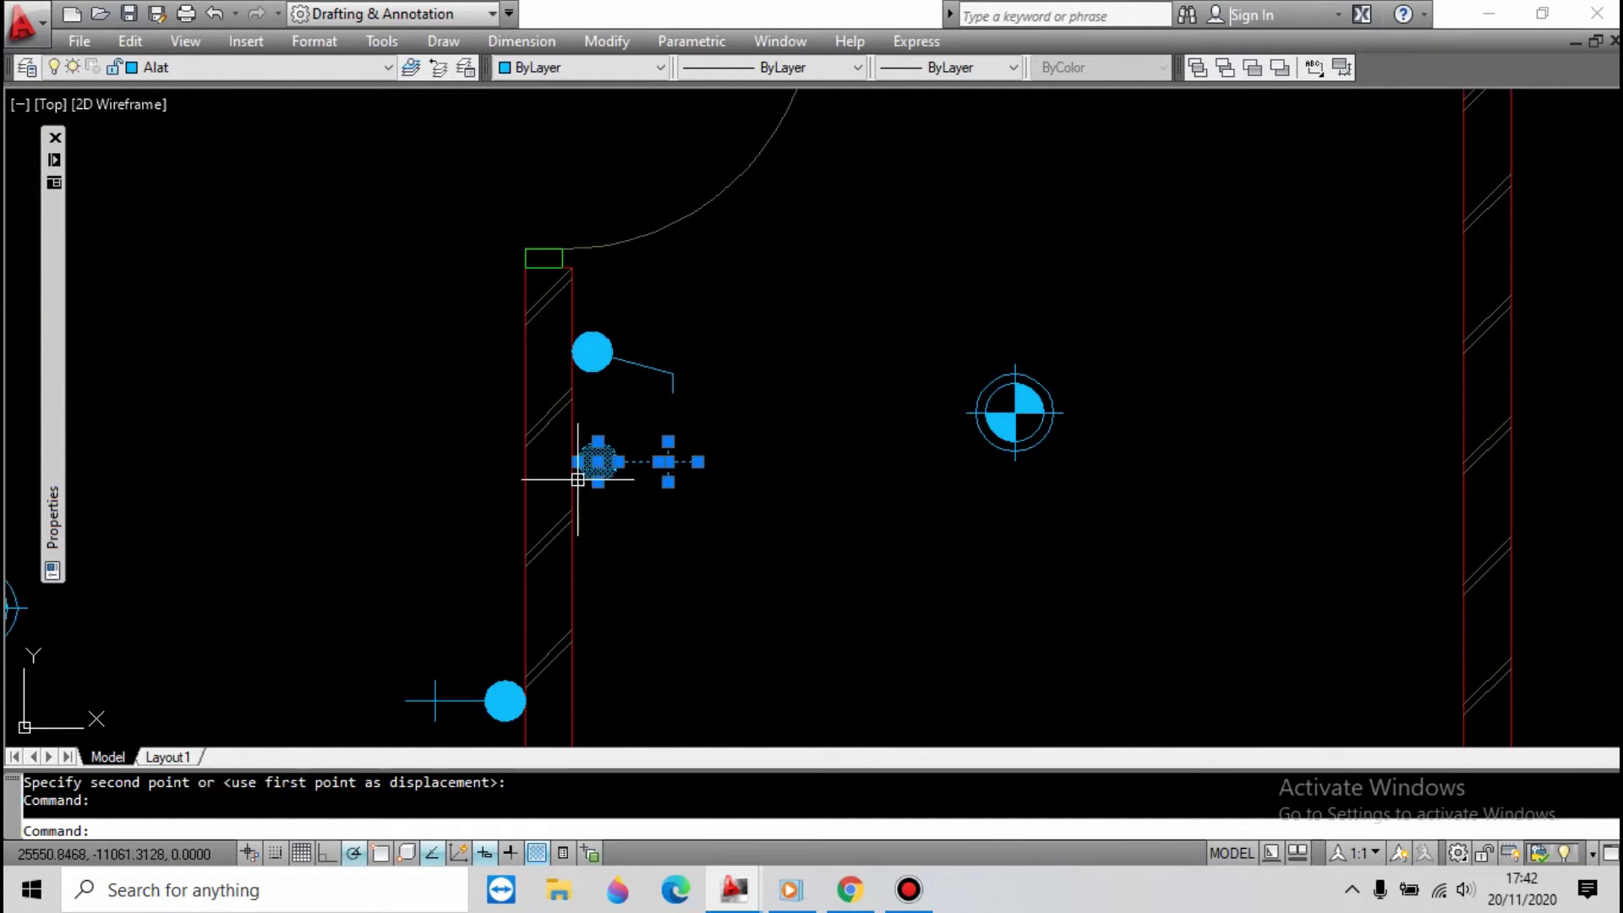
scroll(577, 479, up, 5)
click(594, 475)
shift+right_click(563, 292)
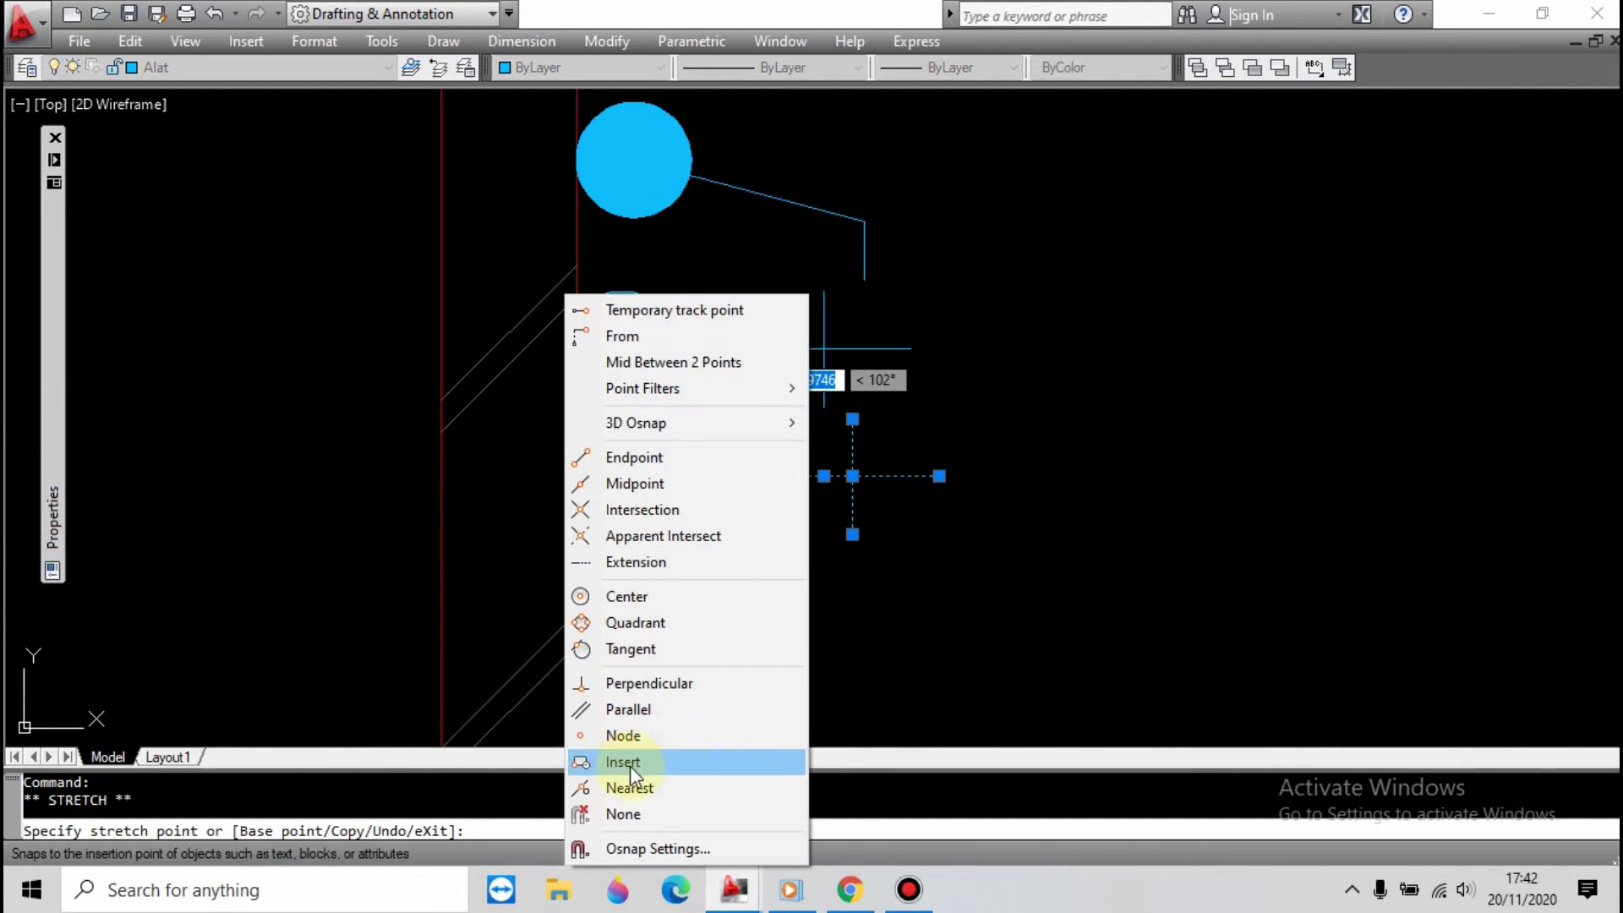
click(630, 766)
scroll(586, 411, down, 6)
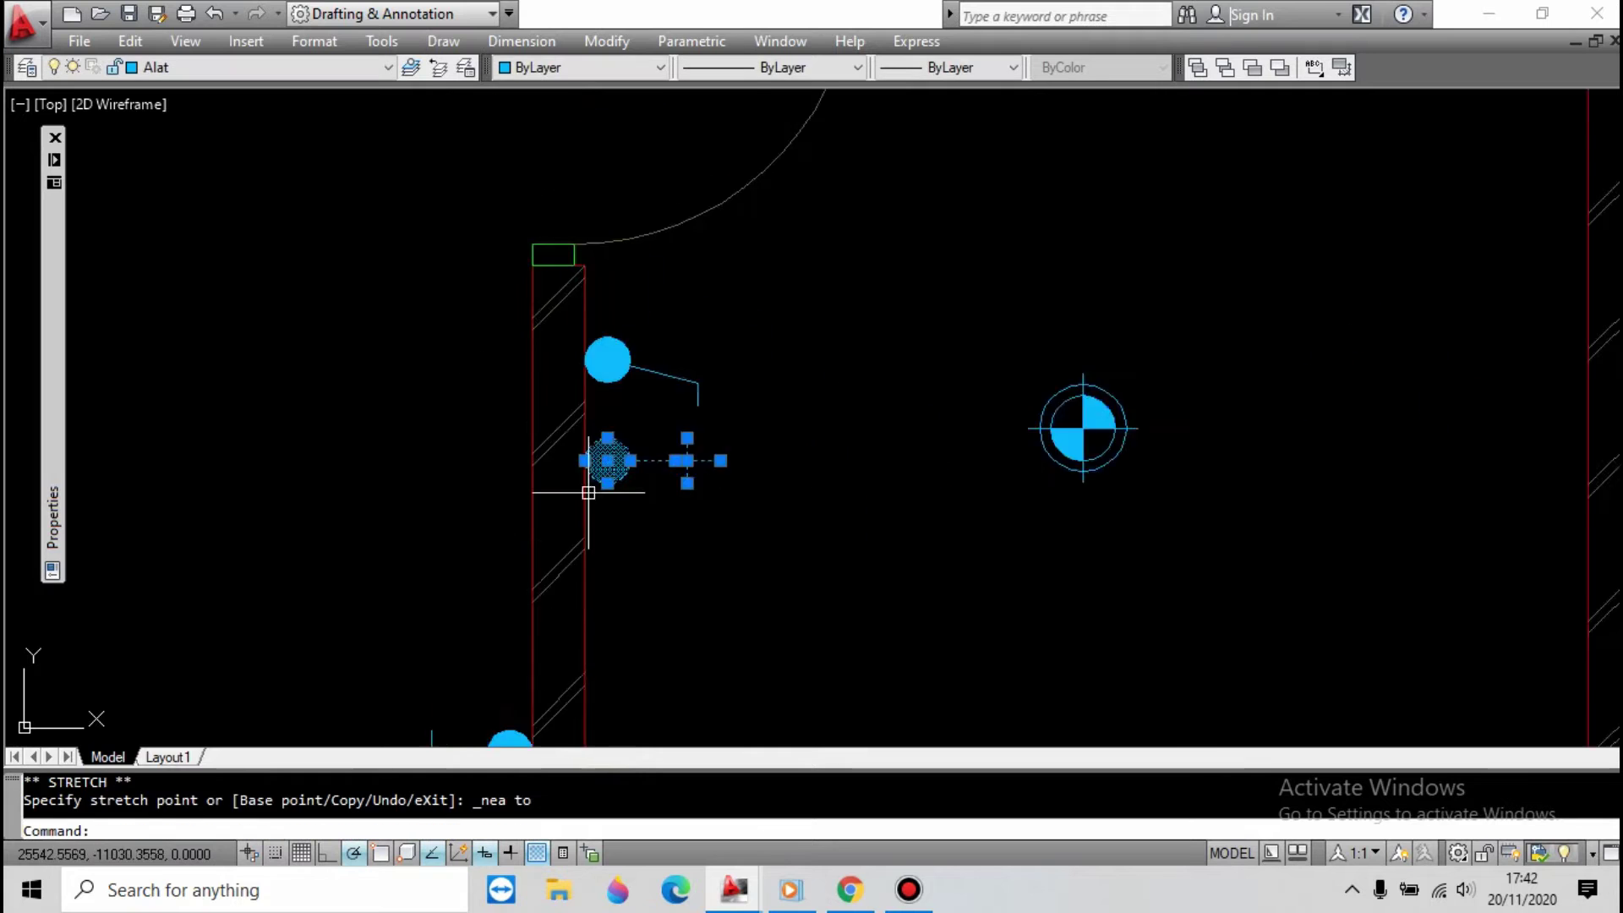
key(Escape)
key(Escape)
Draw a three-point arc from the midpoint of the single switch's tip through the centre of the bedroom lamp, ending below it.
scroll(706, 435, up, 2)
text(arc)
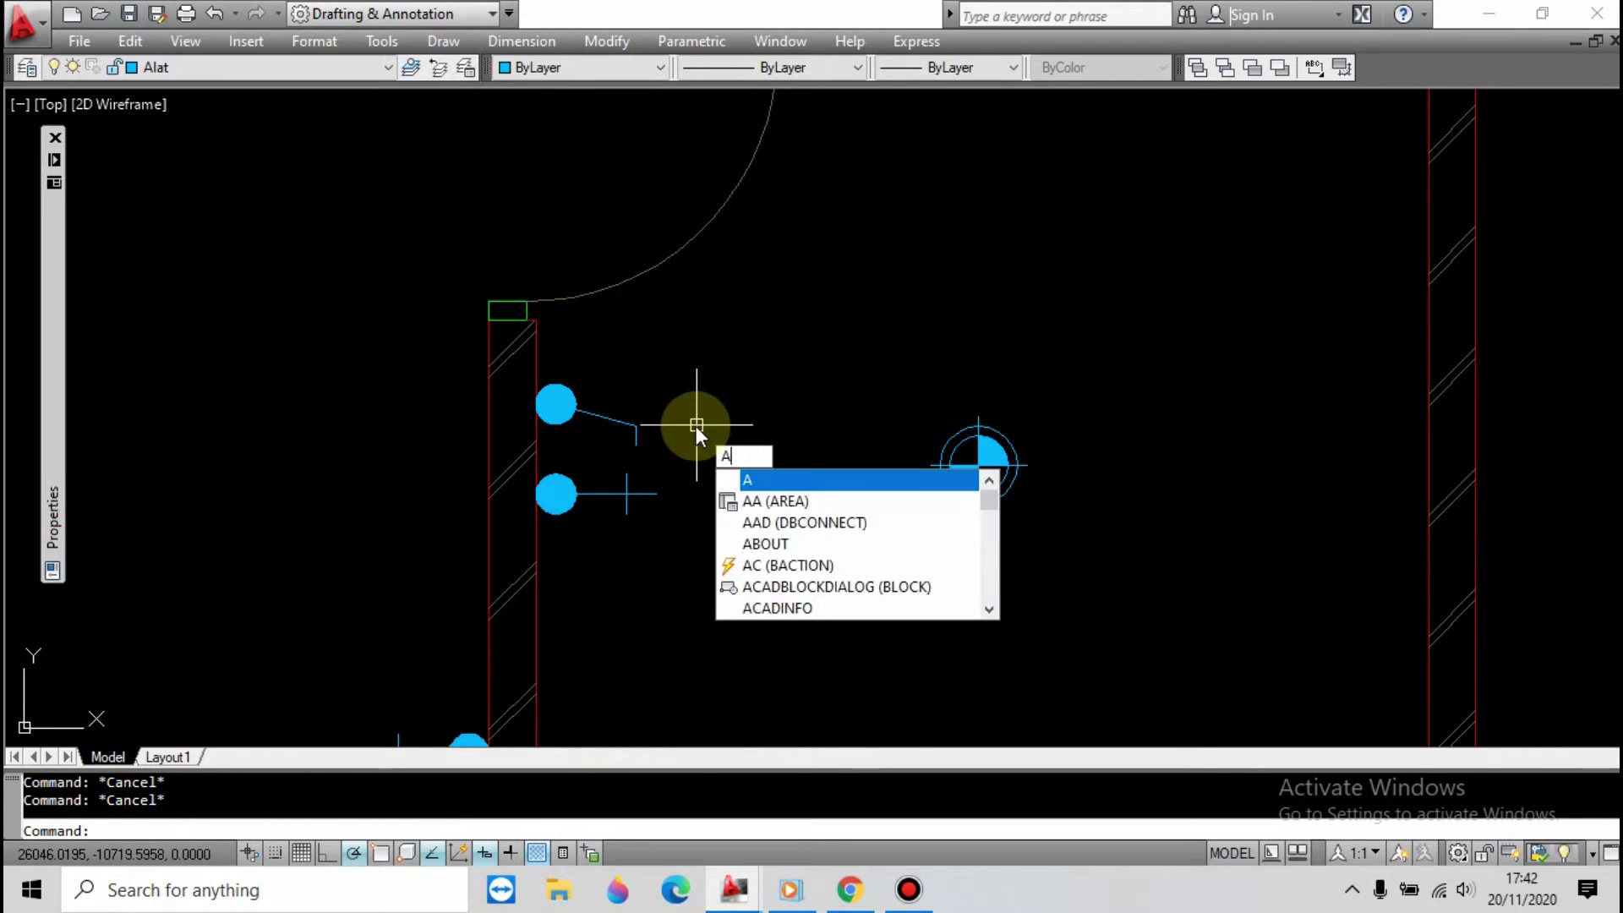
key(Return)
shift+right_click(658, 322)
click(701, 486)
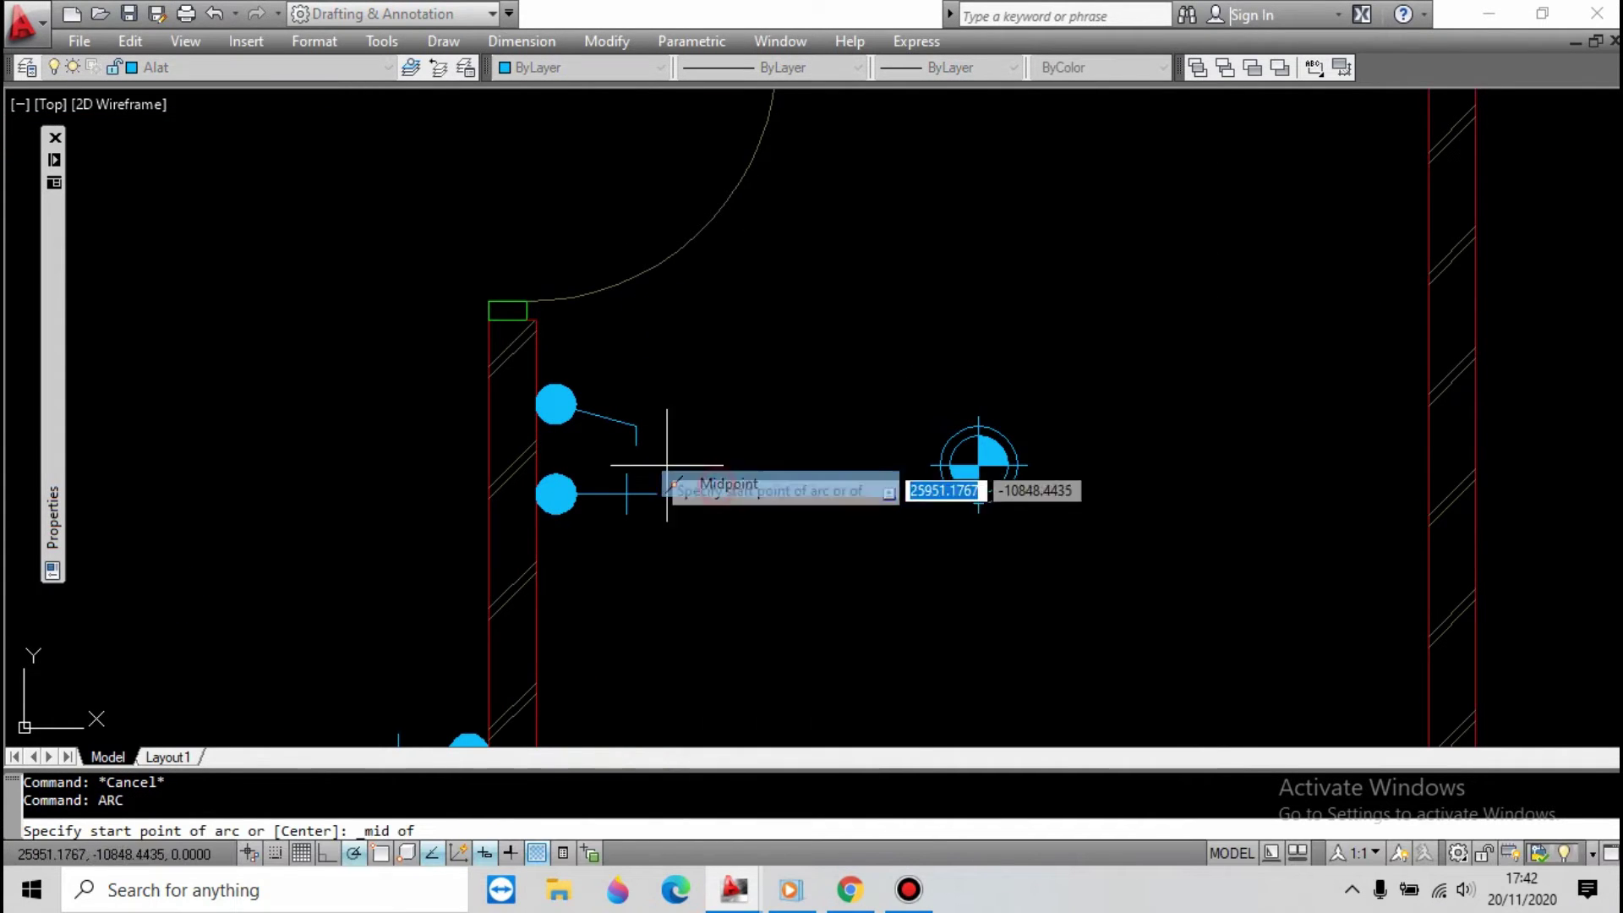
click(636, 433)
shift+right_click(858, 382)
click(915, 482)
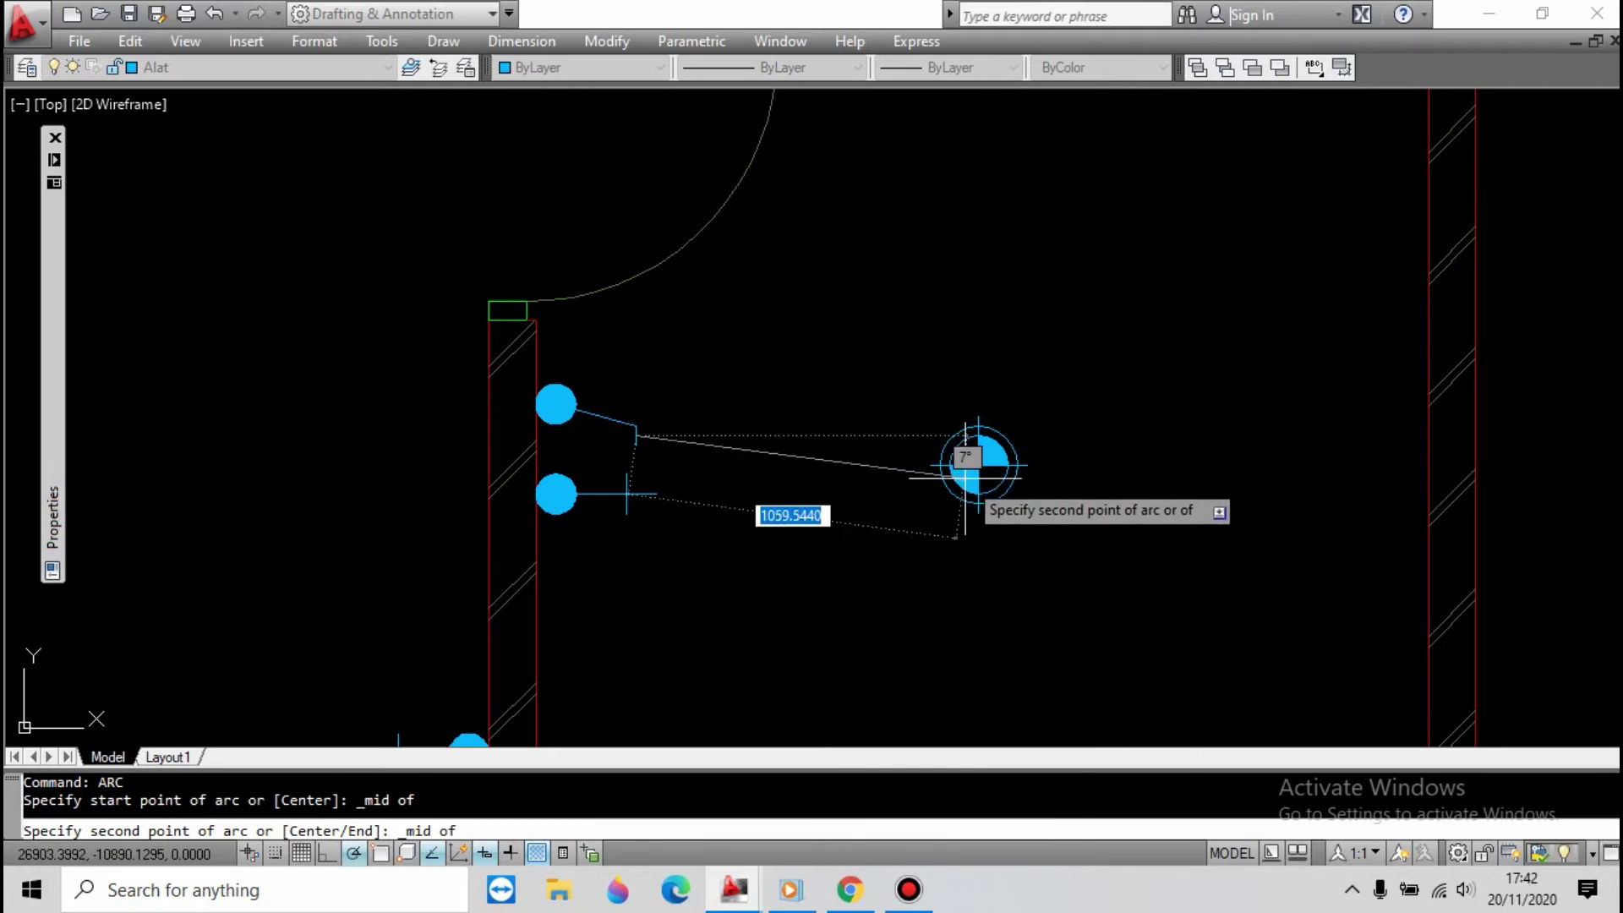
click(974, 463)
click(969, 558)
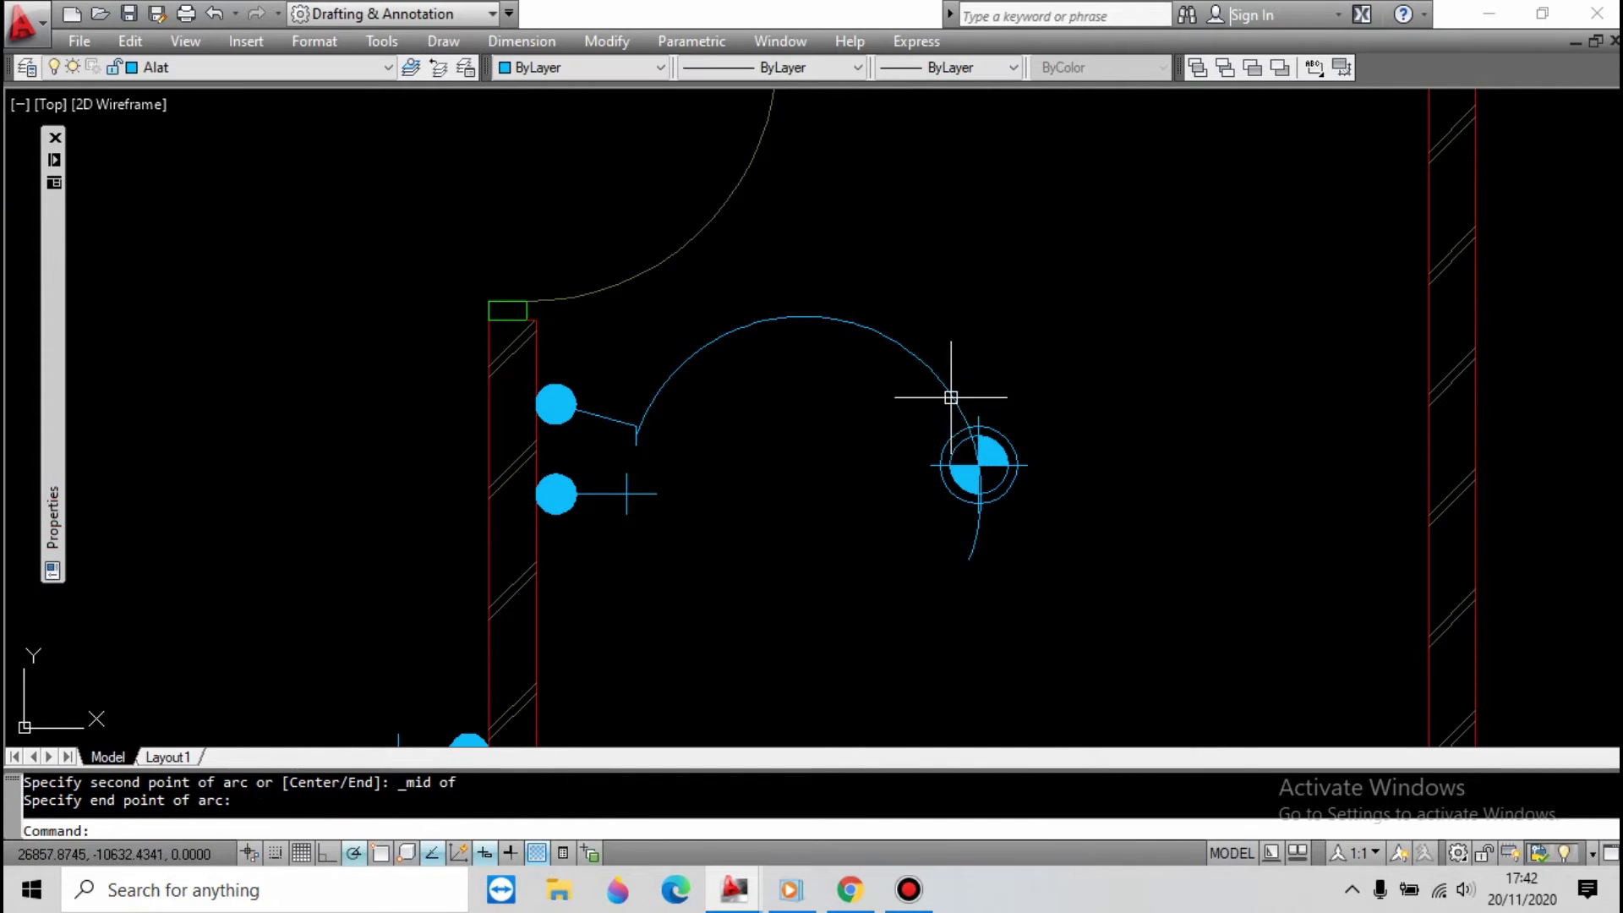
Snap the arc's free end to the centre of the bedroom lamp and flatten the arc into a shallow curve.
click(966, 559)
shift+right_click(1006, 460)
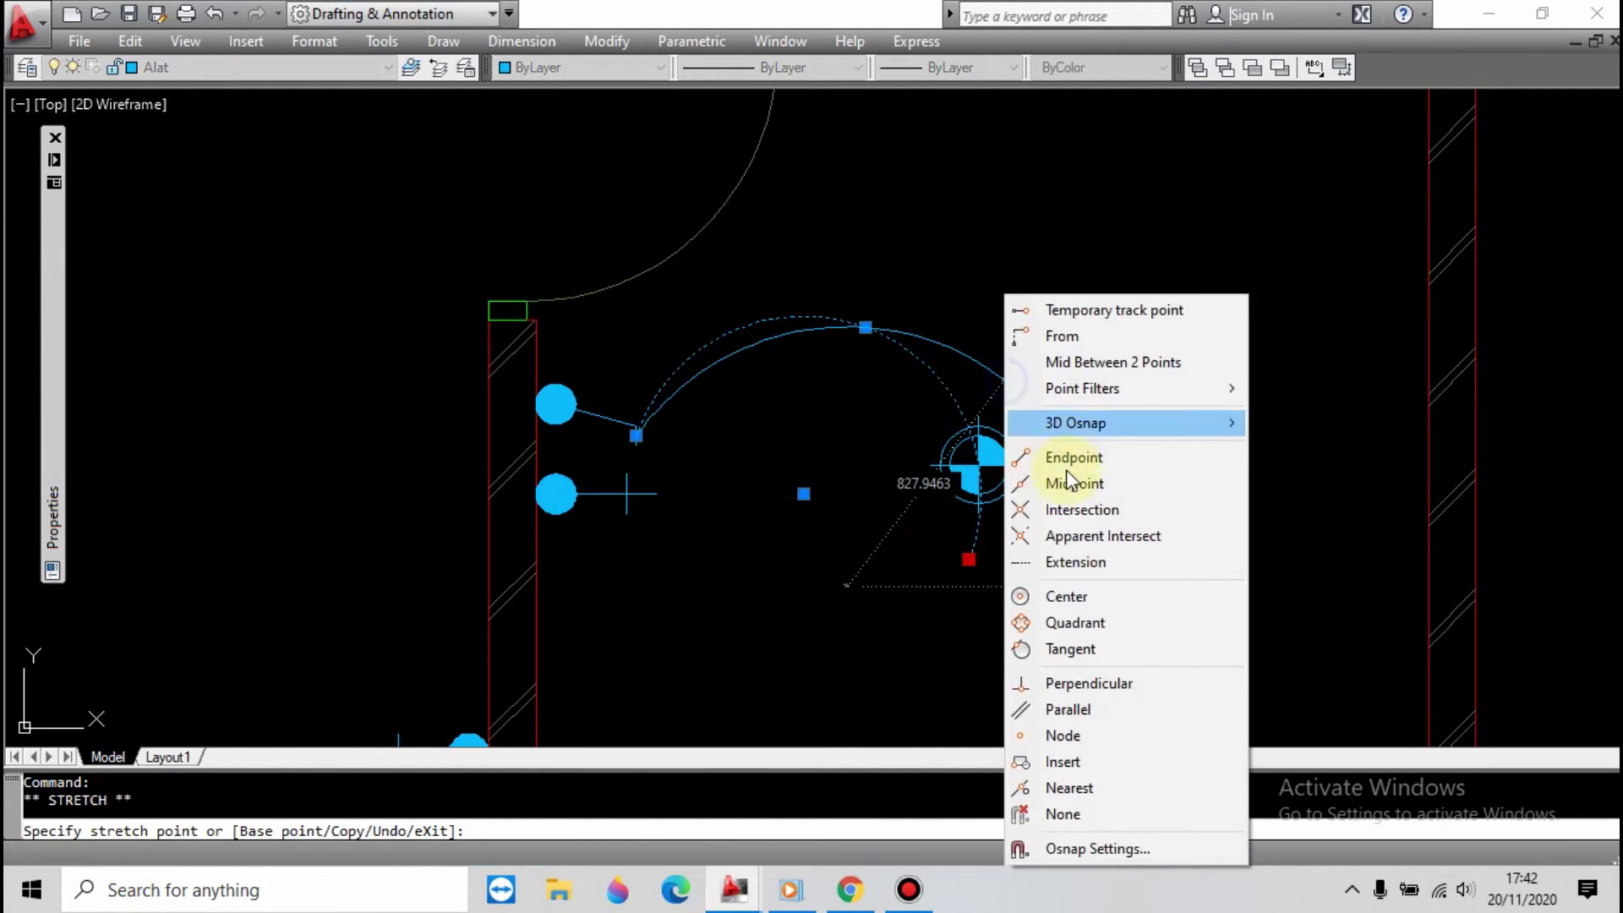
click(1077, 475)
click(977, 464)
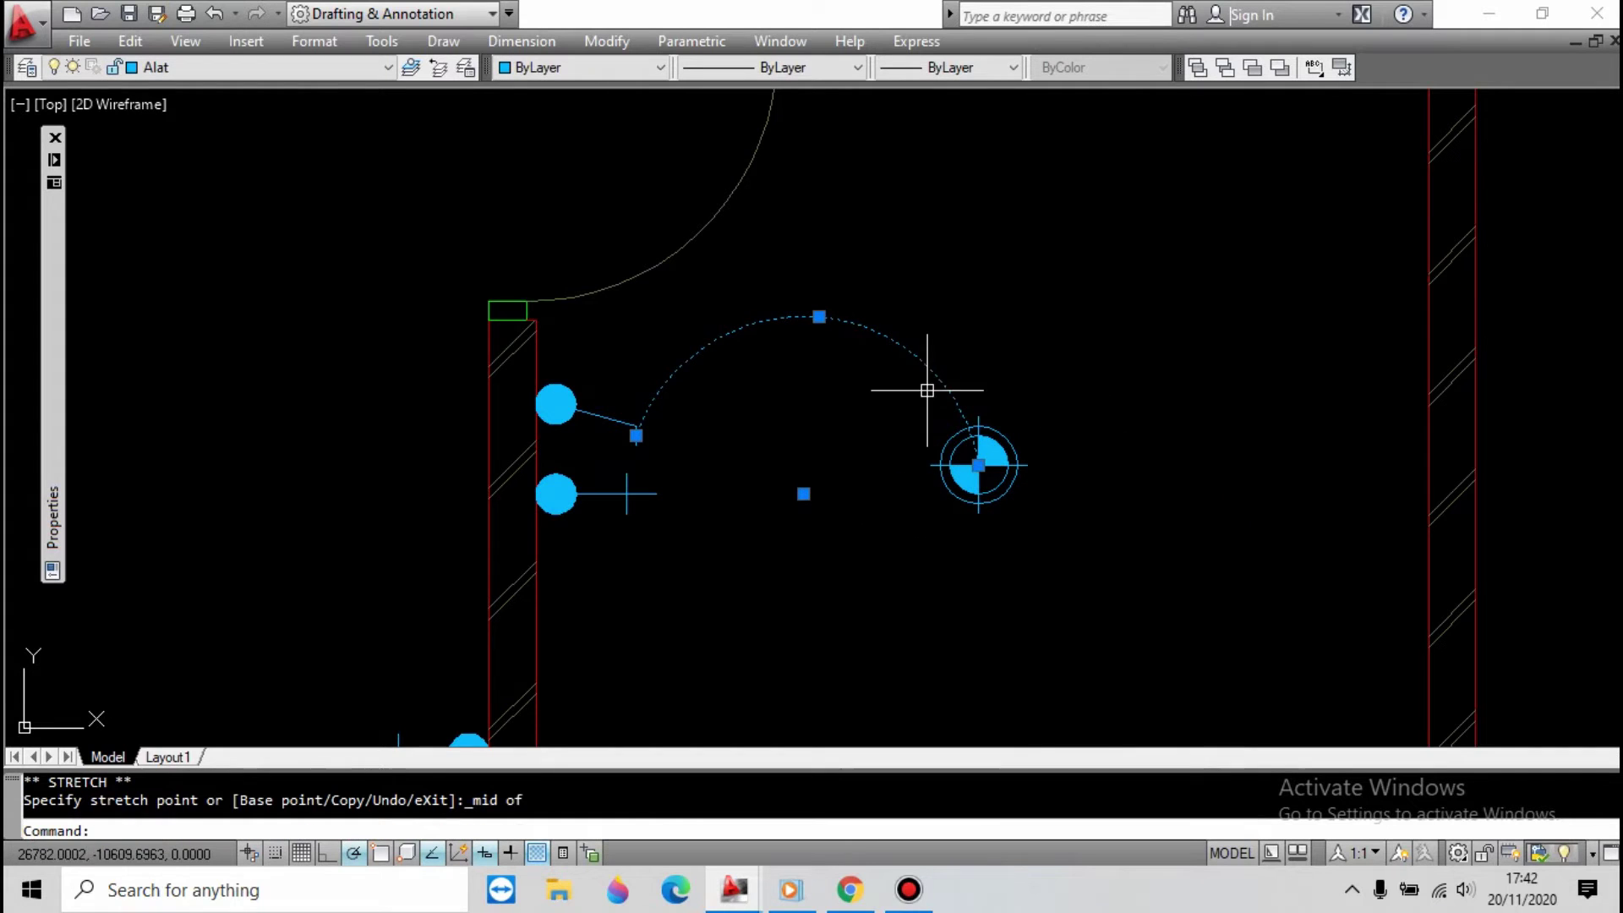
click(819, 316)
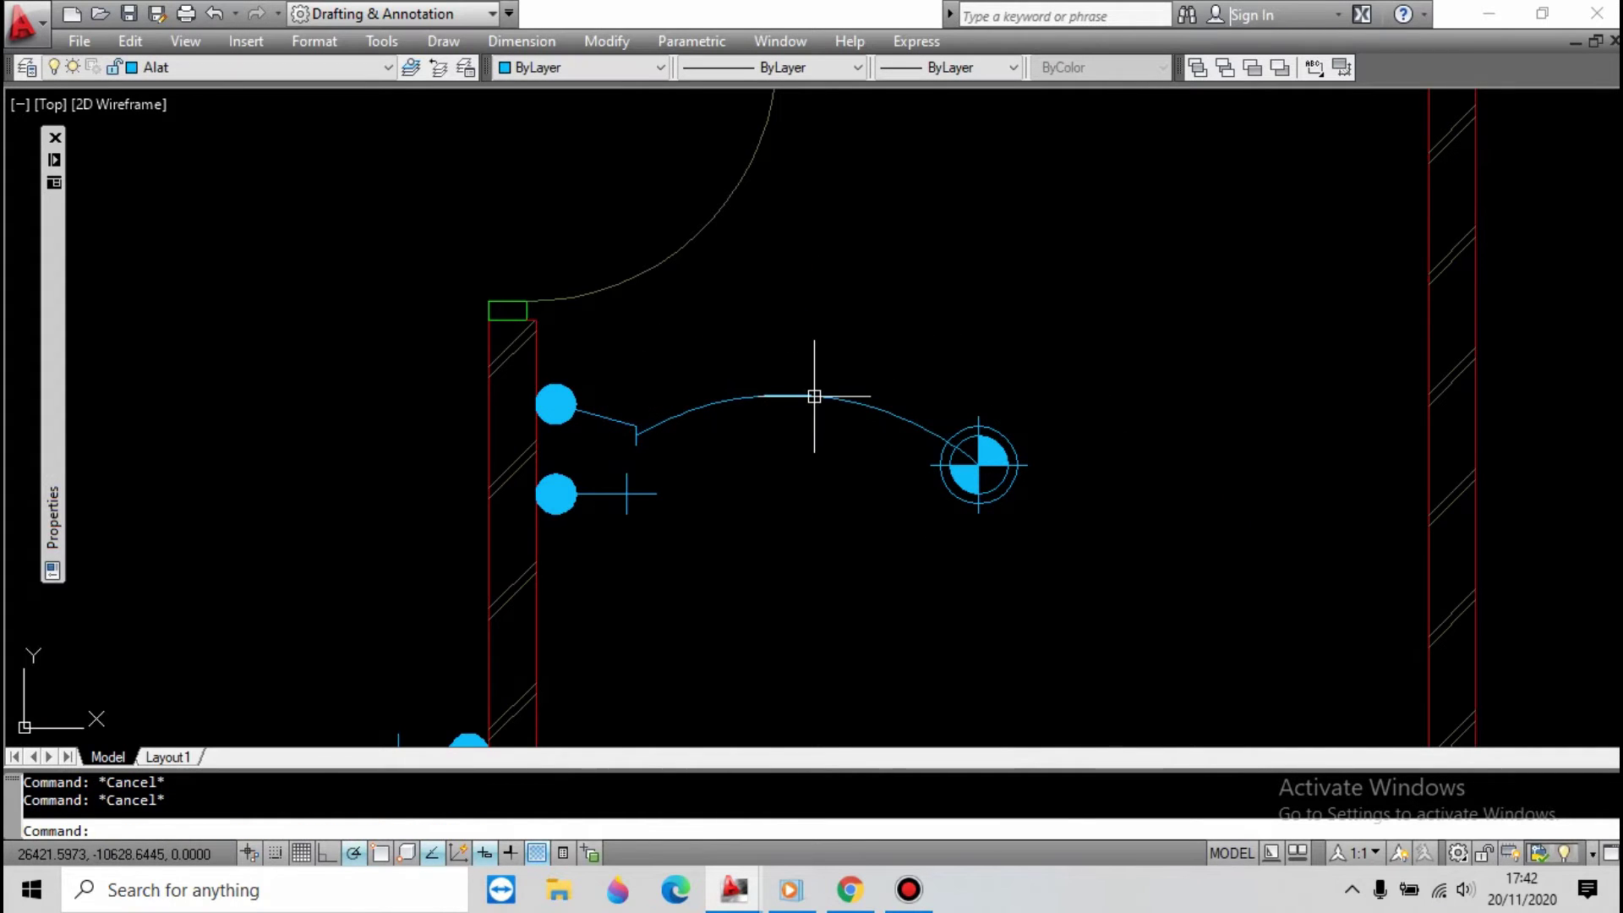
key(Return)
key(Escape)
Mirror the bedroom's single switch and socket about the midpoint of the column between both bedroom doors into the other bedroom, keeping the originals.
scroll(884, 343, down, 3)
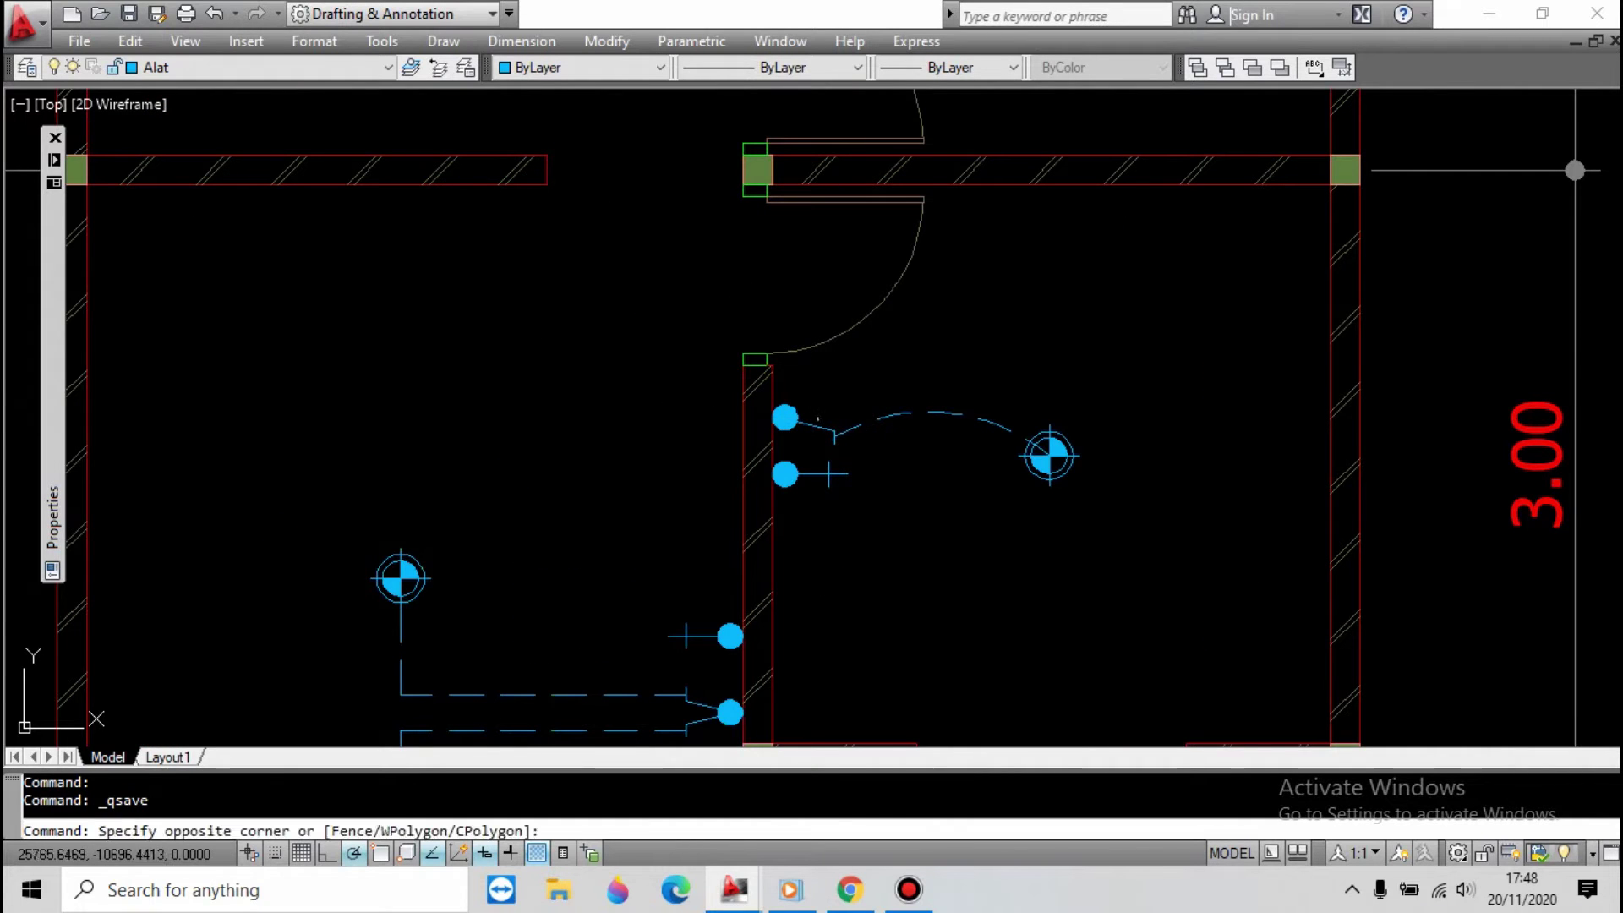
click(811, 482)
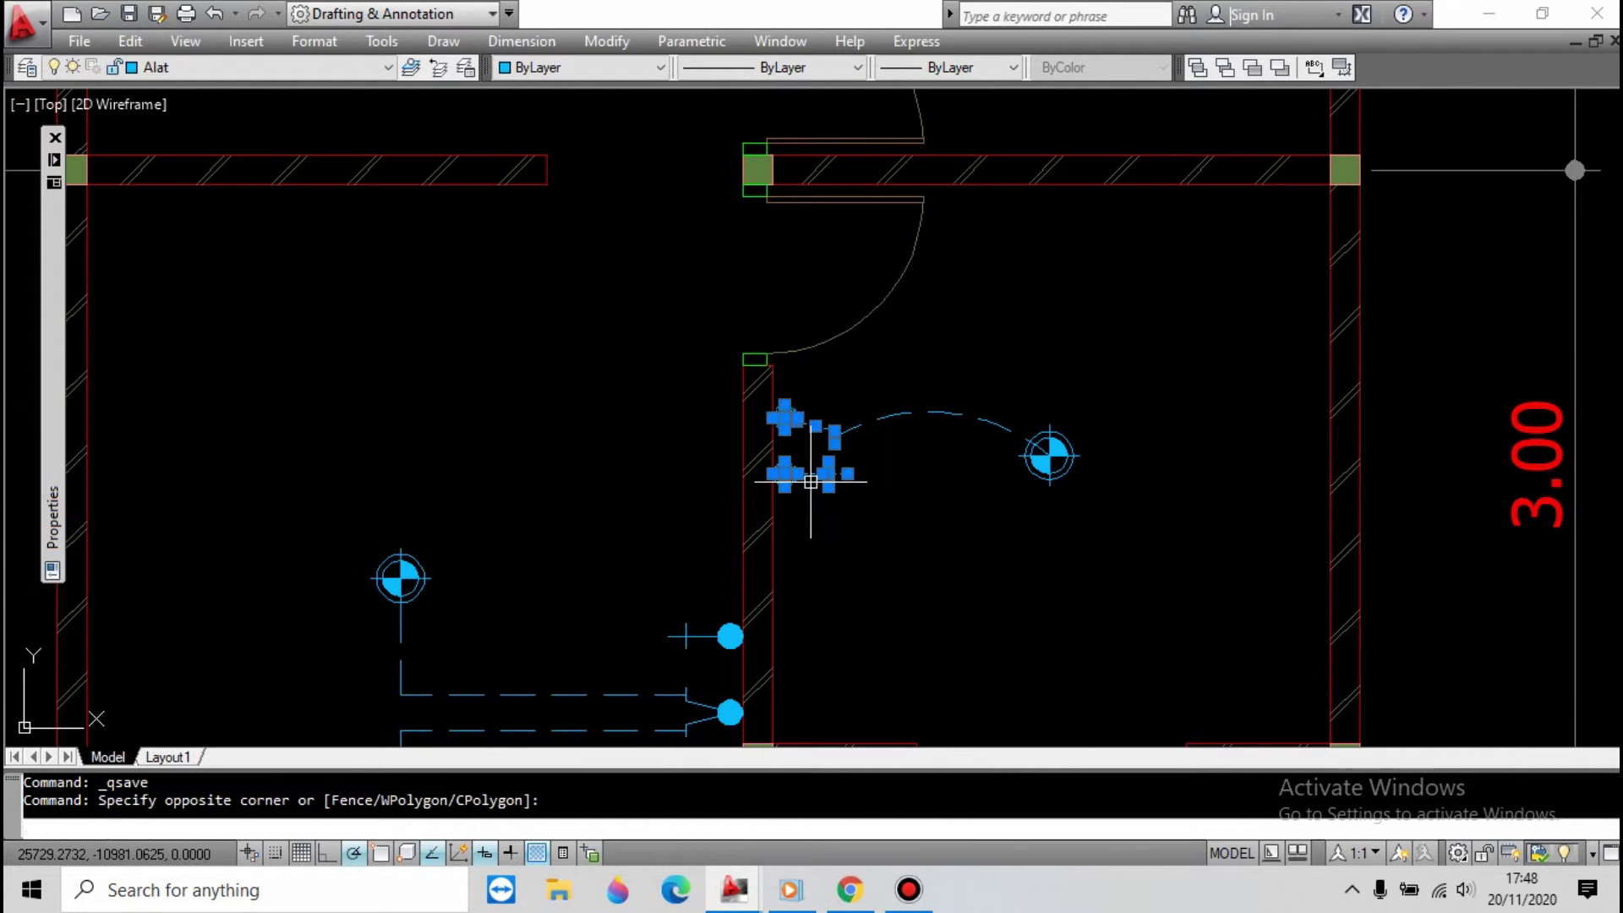
text(mr)
key(Return)
scroll(826, 373, down, 3)
shift+right_click(826, 360)
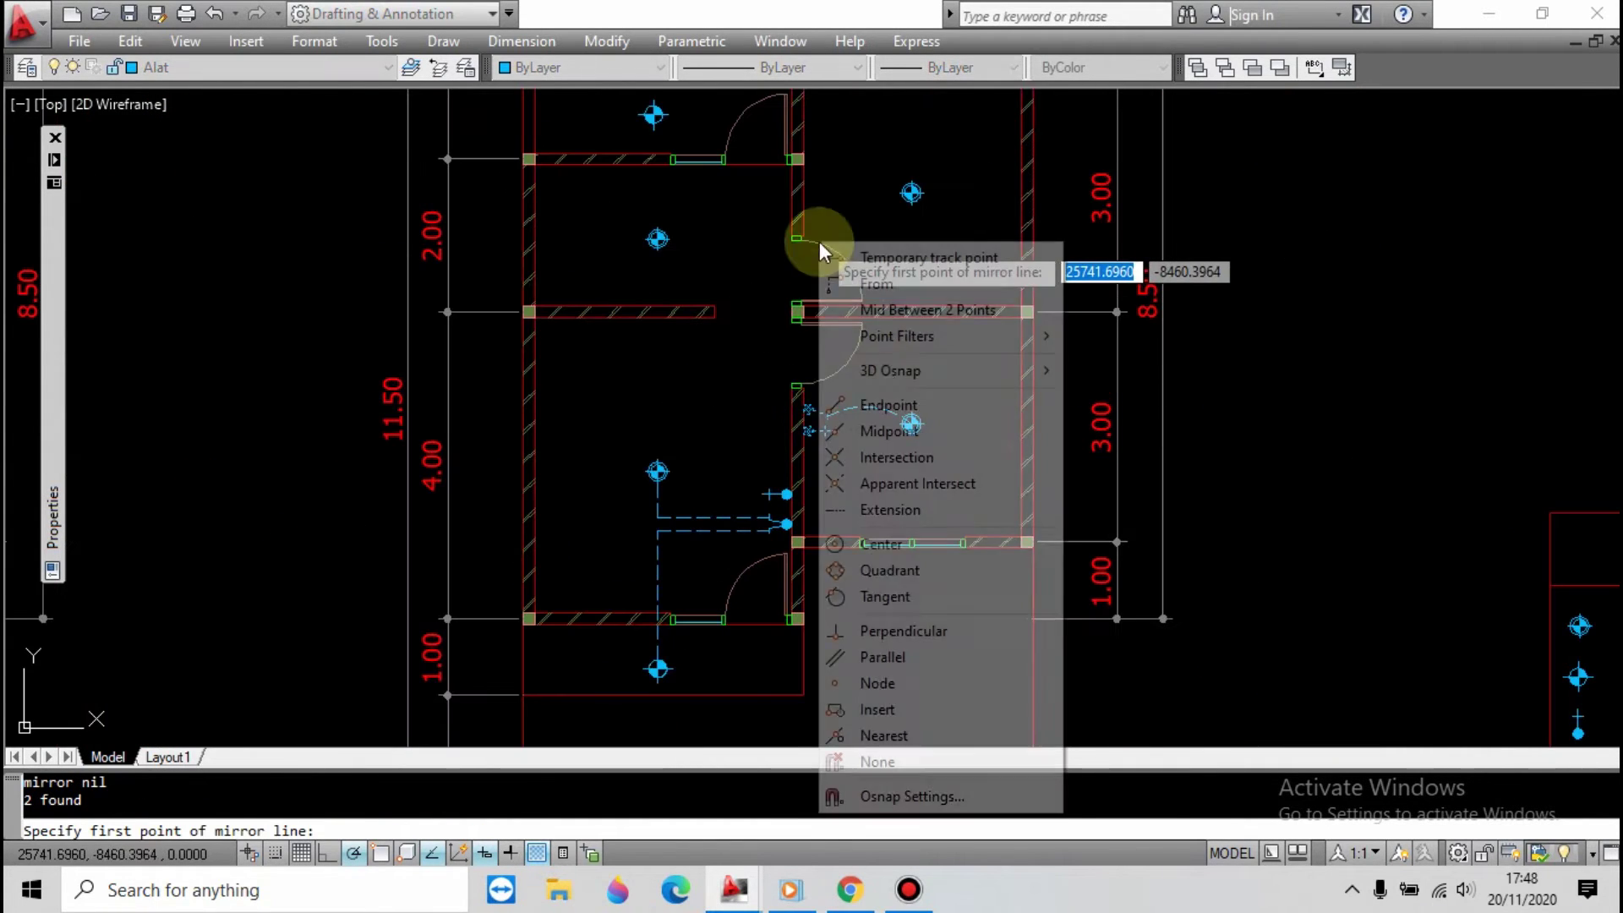
click(888, 431)
scroll(826, 357, up, 3)
click(797, 312)
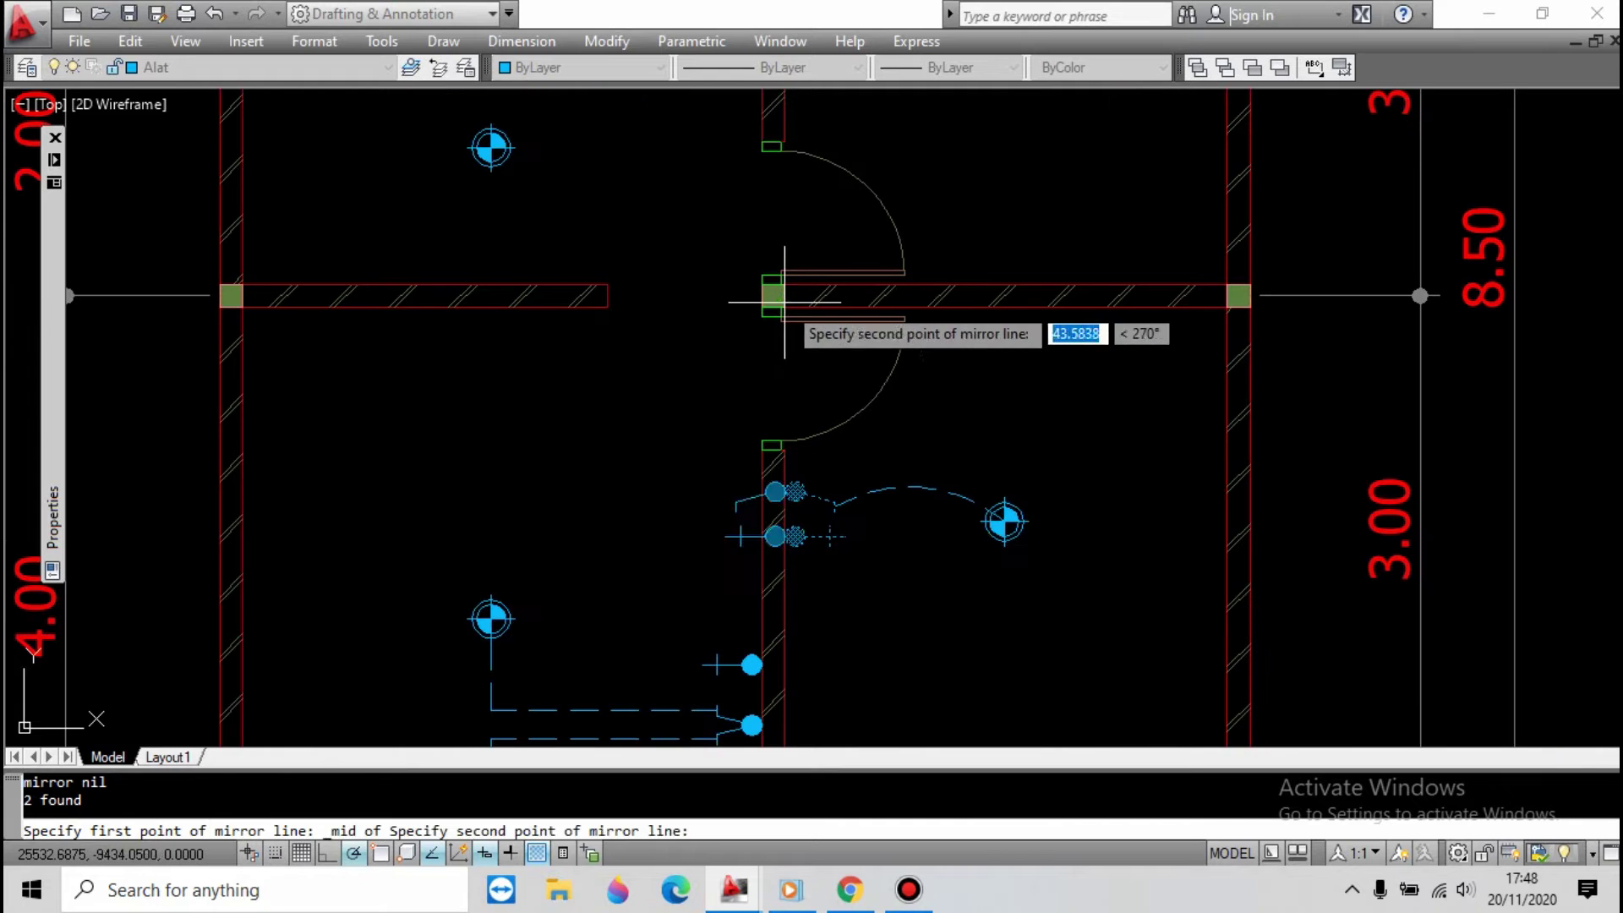
click(812, 316)
key(Return)
scroll(820, 335, down, 3)
scroll(859, 525, up, 2)
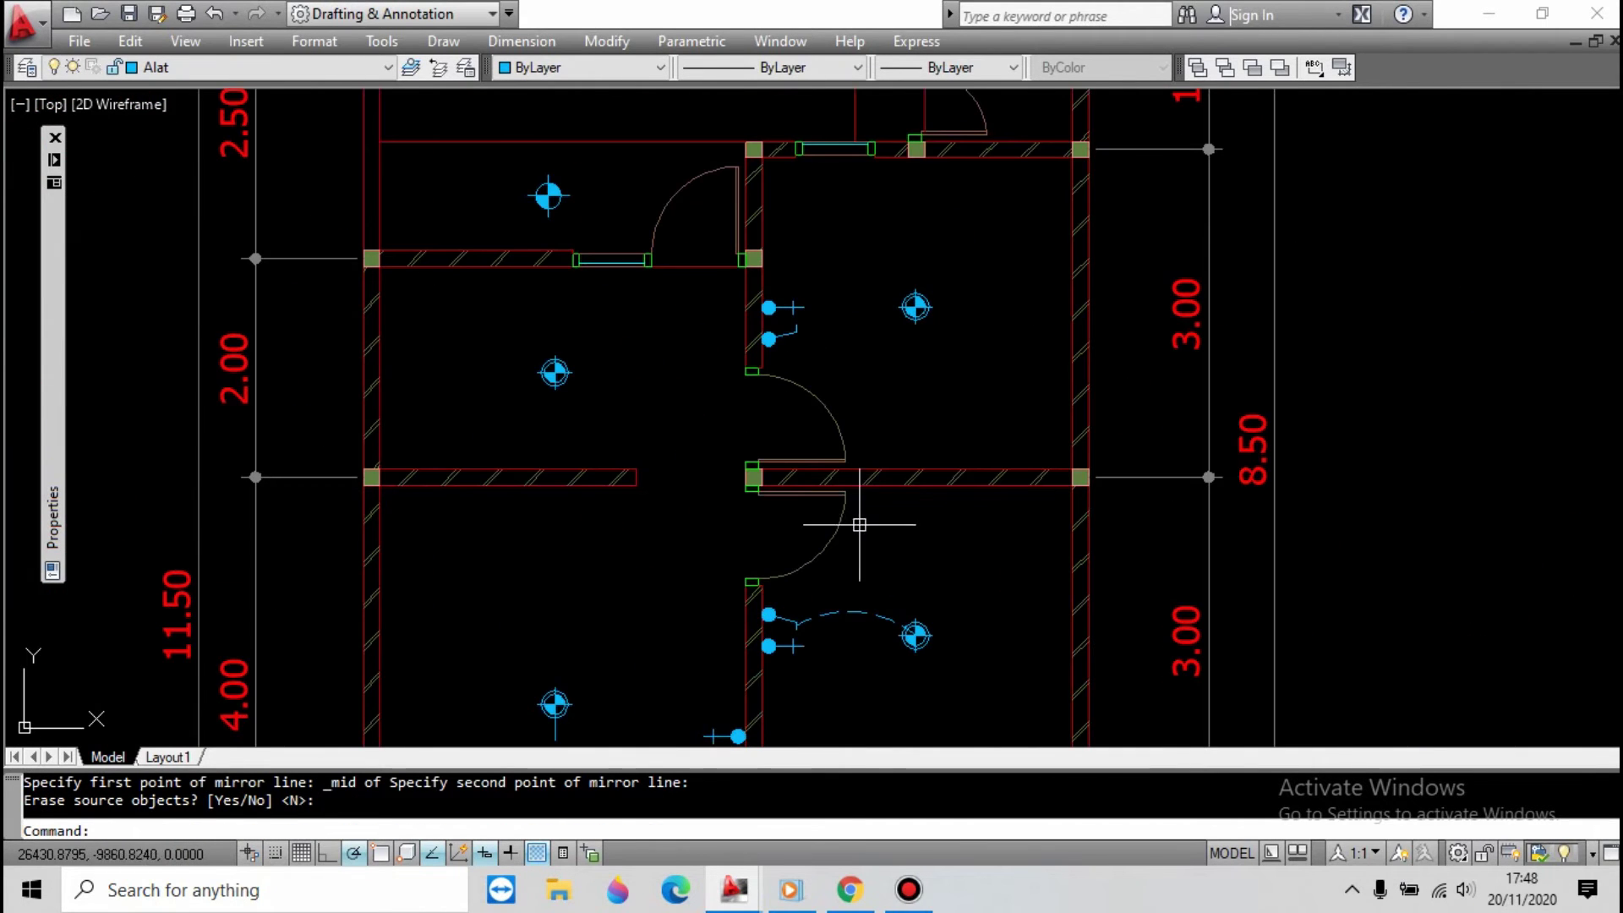
Mirror the bedroom's dashed wiring arc about the midpoint of the column between both bedroom doors, keeping the original.
click(855, 610)
text(mr)
key(Return)
shift+right_click(790, 410)
click(827, 480)
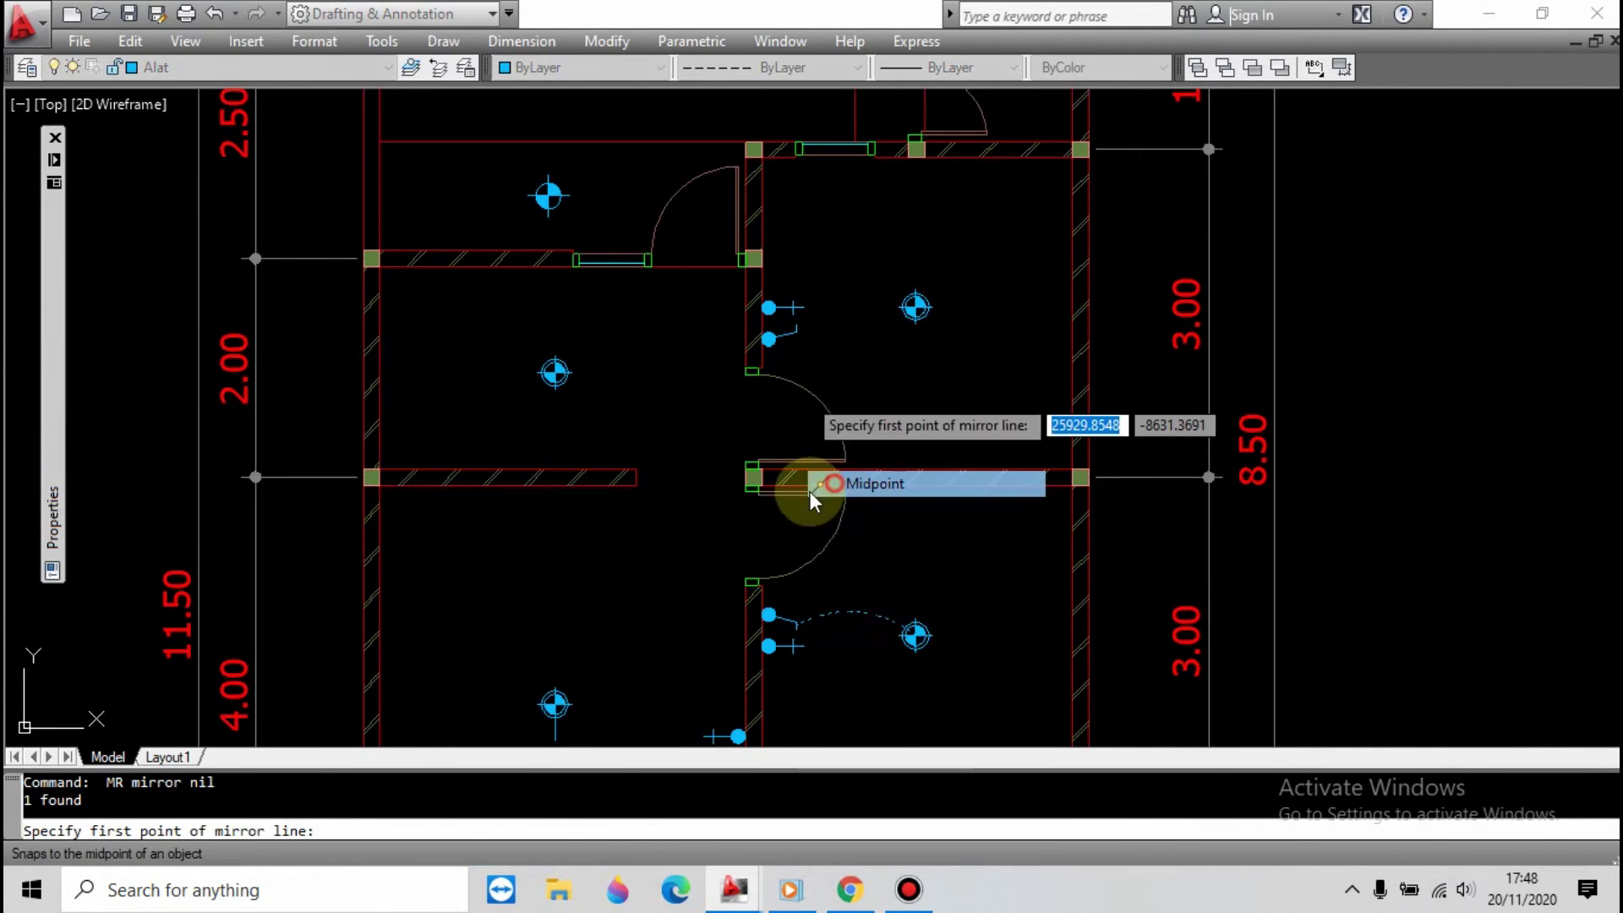
click(761, 477)
click(773, 477)
key(Return)
Move the lamp end of the mirrored arc onto the centre of the upper bedroom lamp using a Midpoint snap.
scroll(870, 326, up, 4)
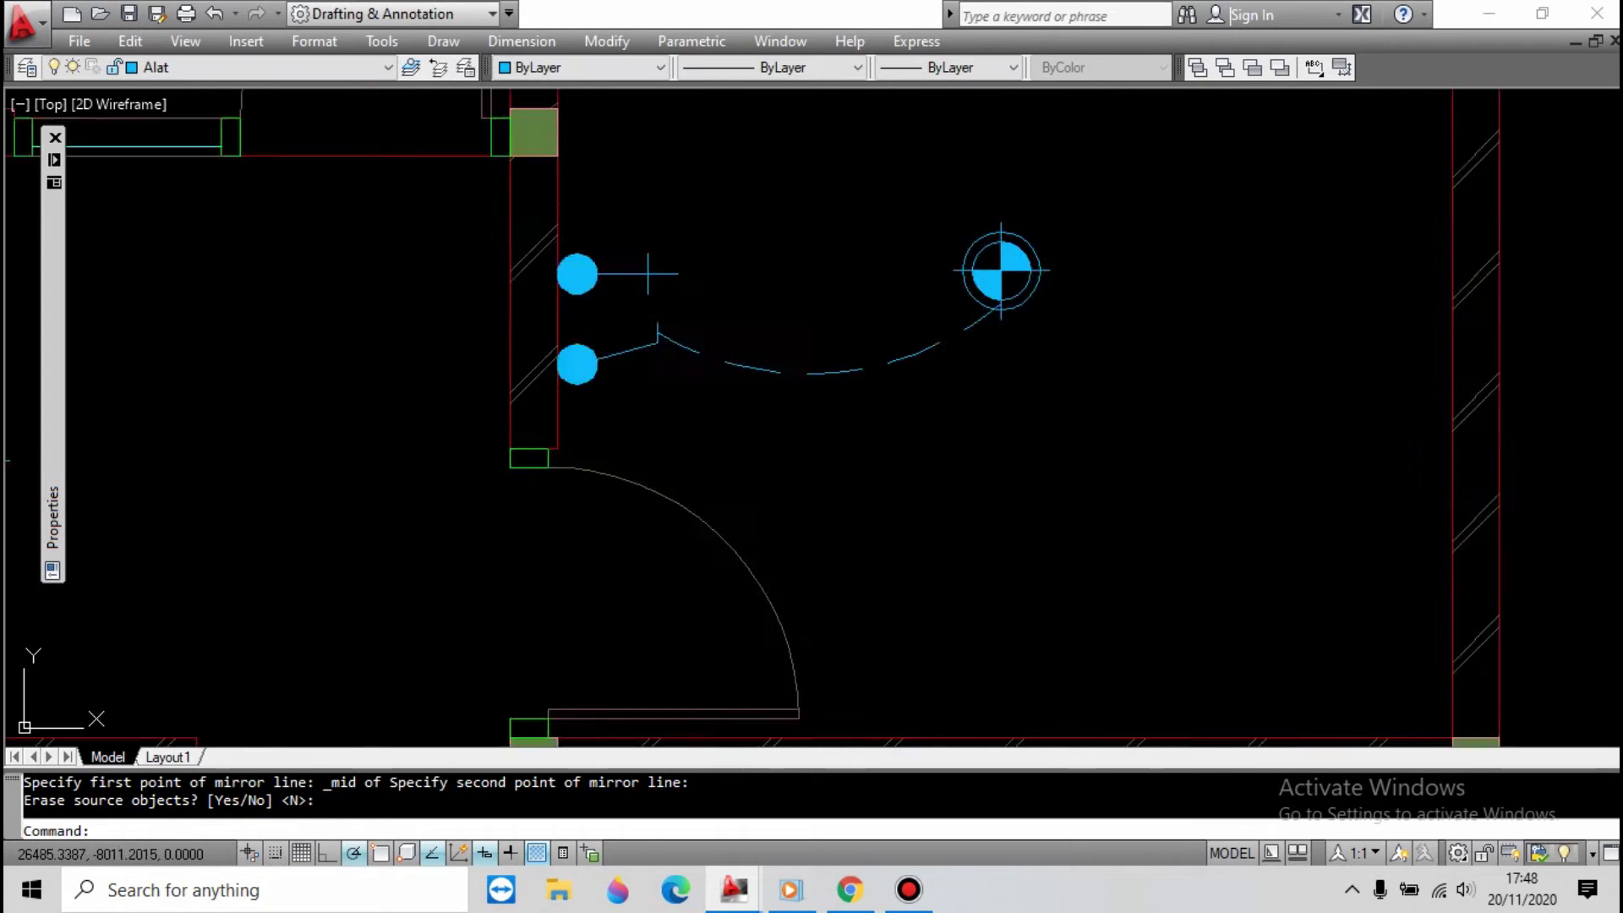
click(866, 327)
click(823, 434)
click(1057, 294)
shift+right_click(1056, 203)
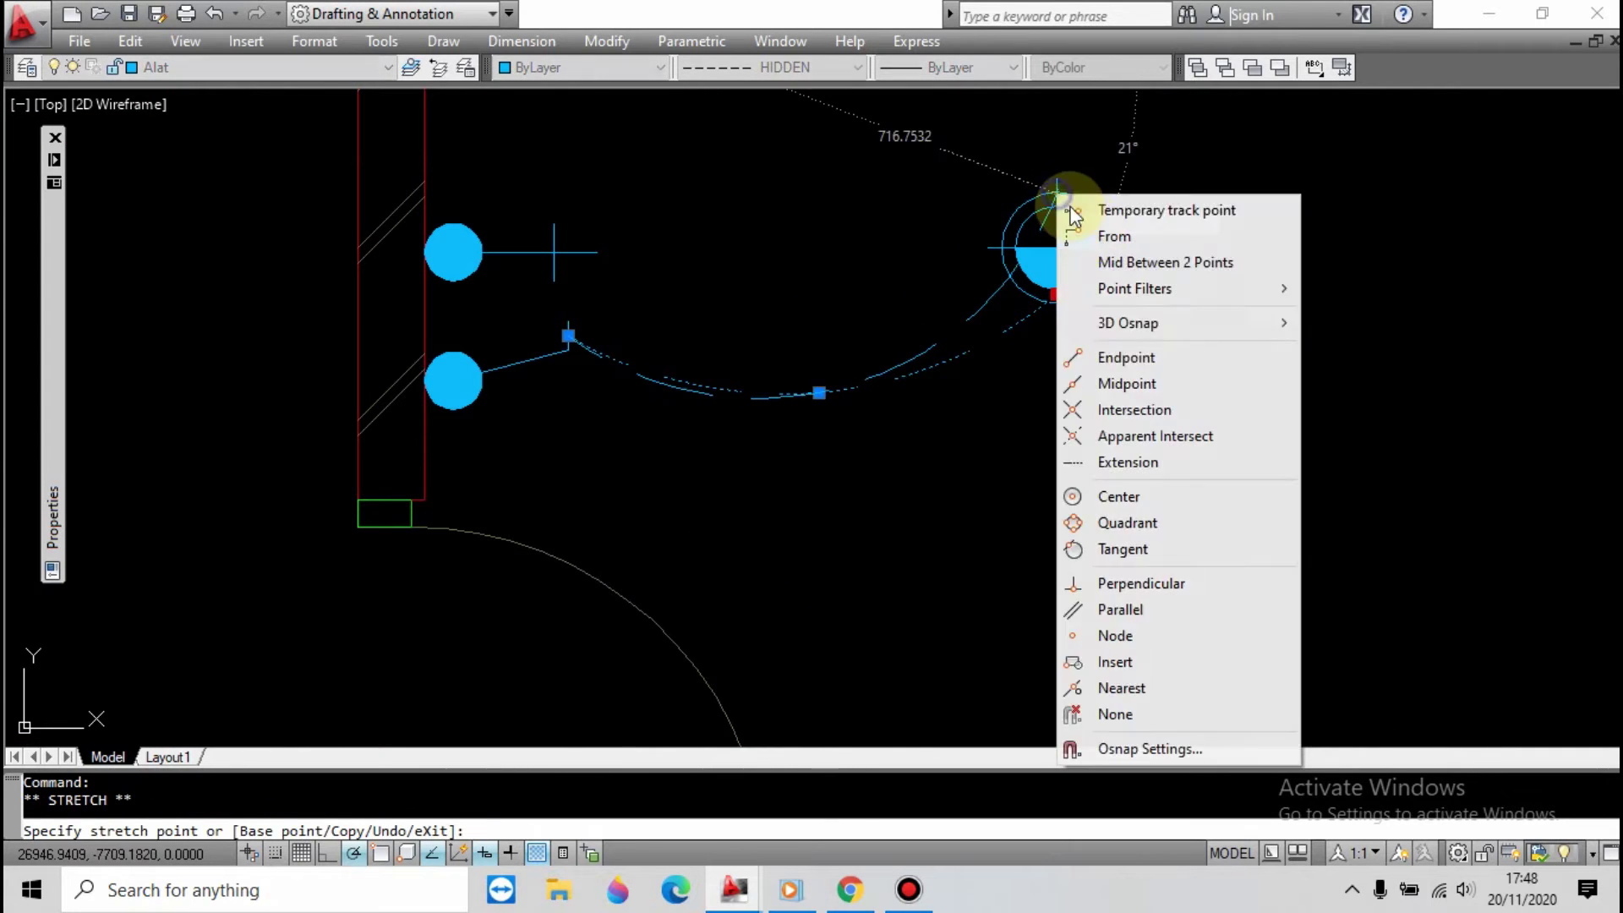
click(1099, 374)
key(Escape)
scroll(1067, 338, down, 6)
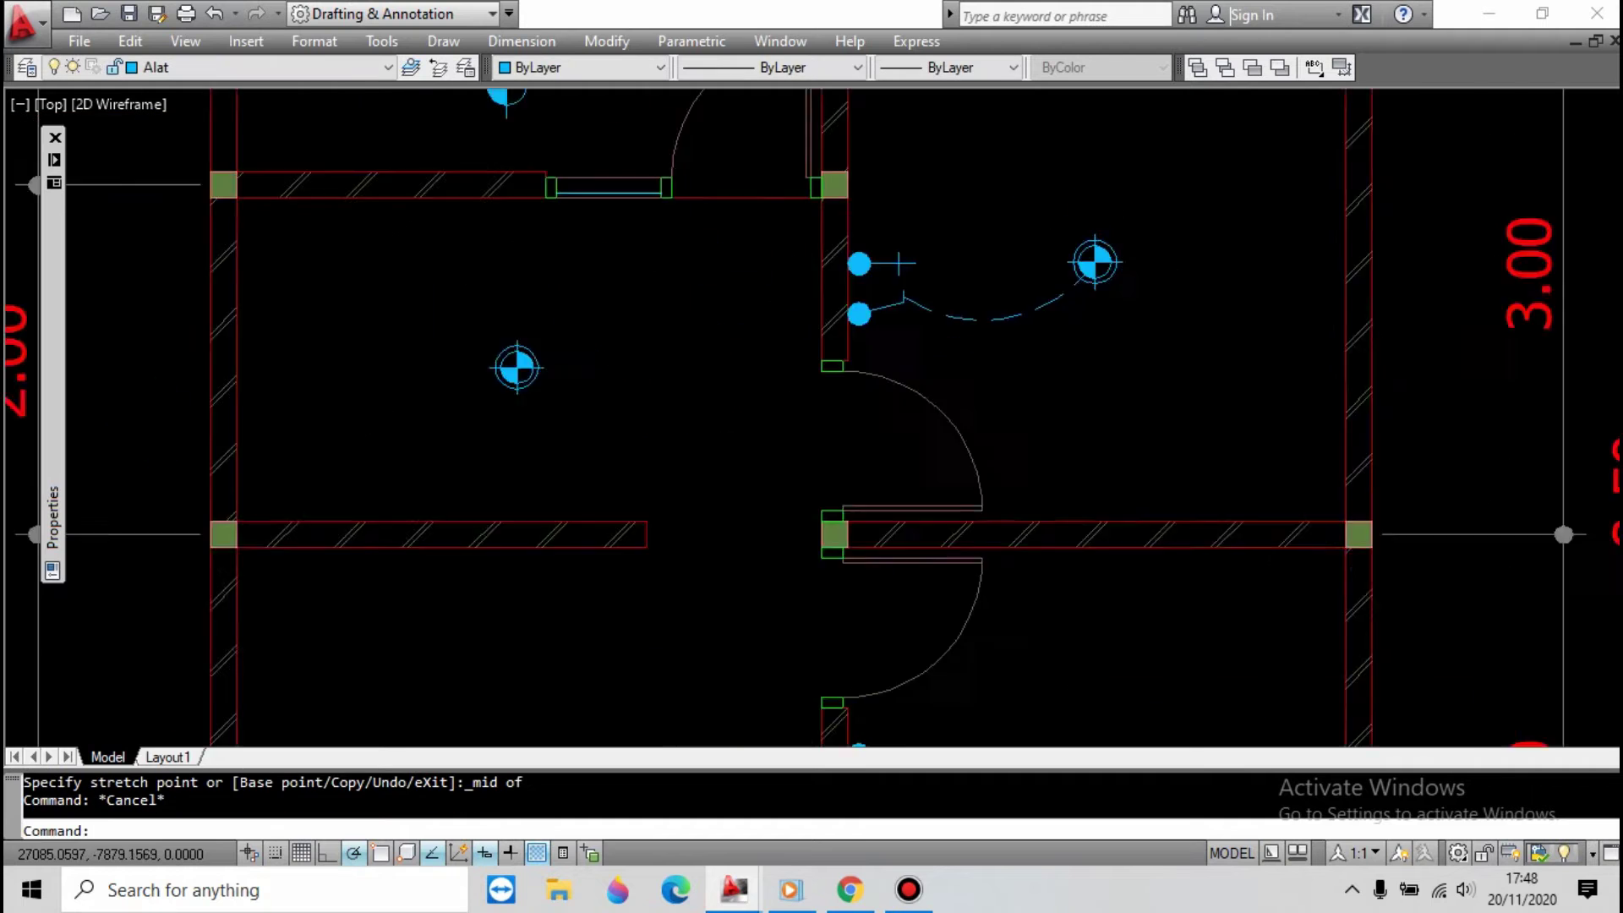
Copy the living room's double switch into the kitchen, near the wall shared with the upper bedroom.
scroll(931, 397, up, 2)
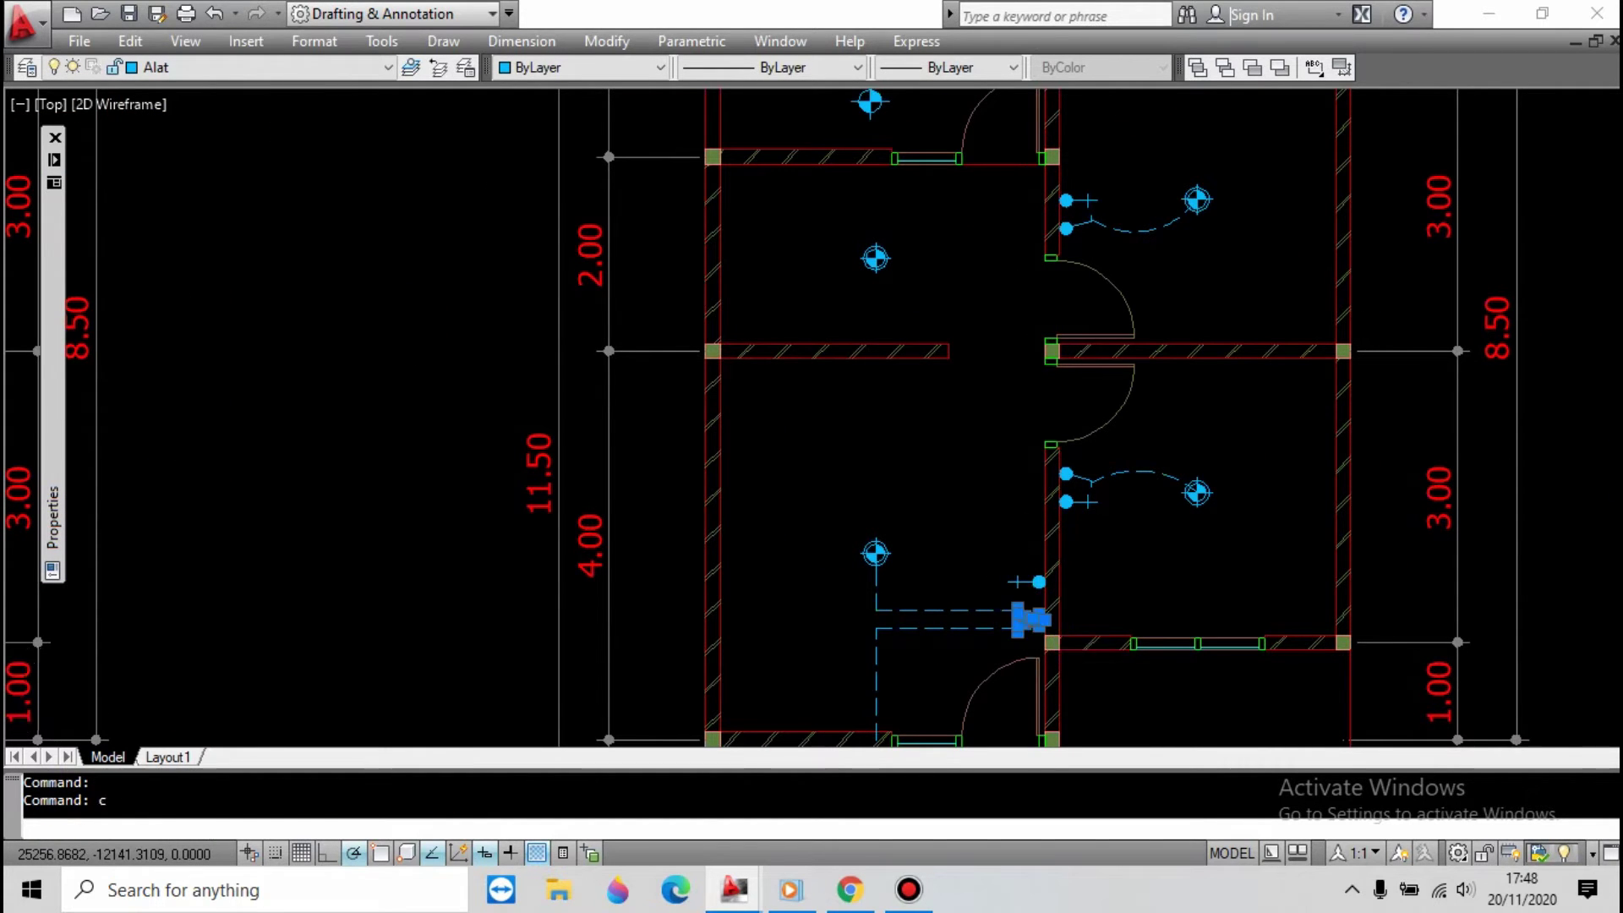
text(c)
key(Return)
click(1036, 621)
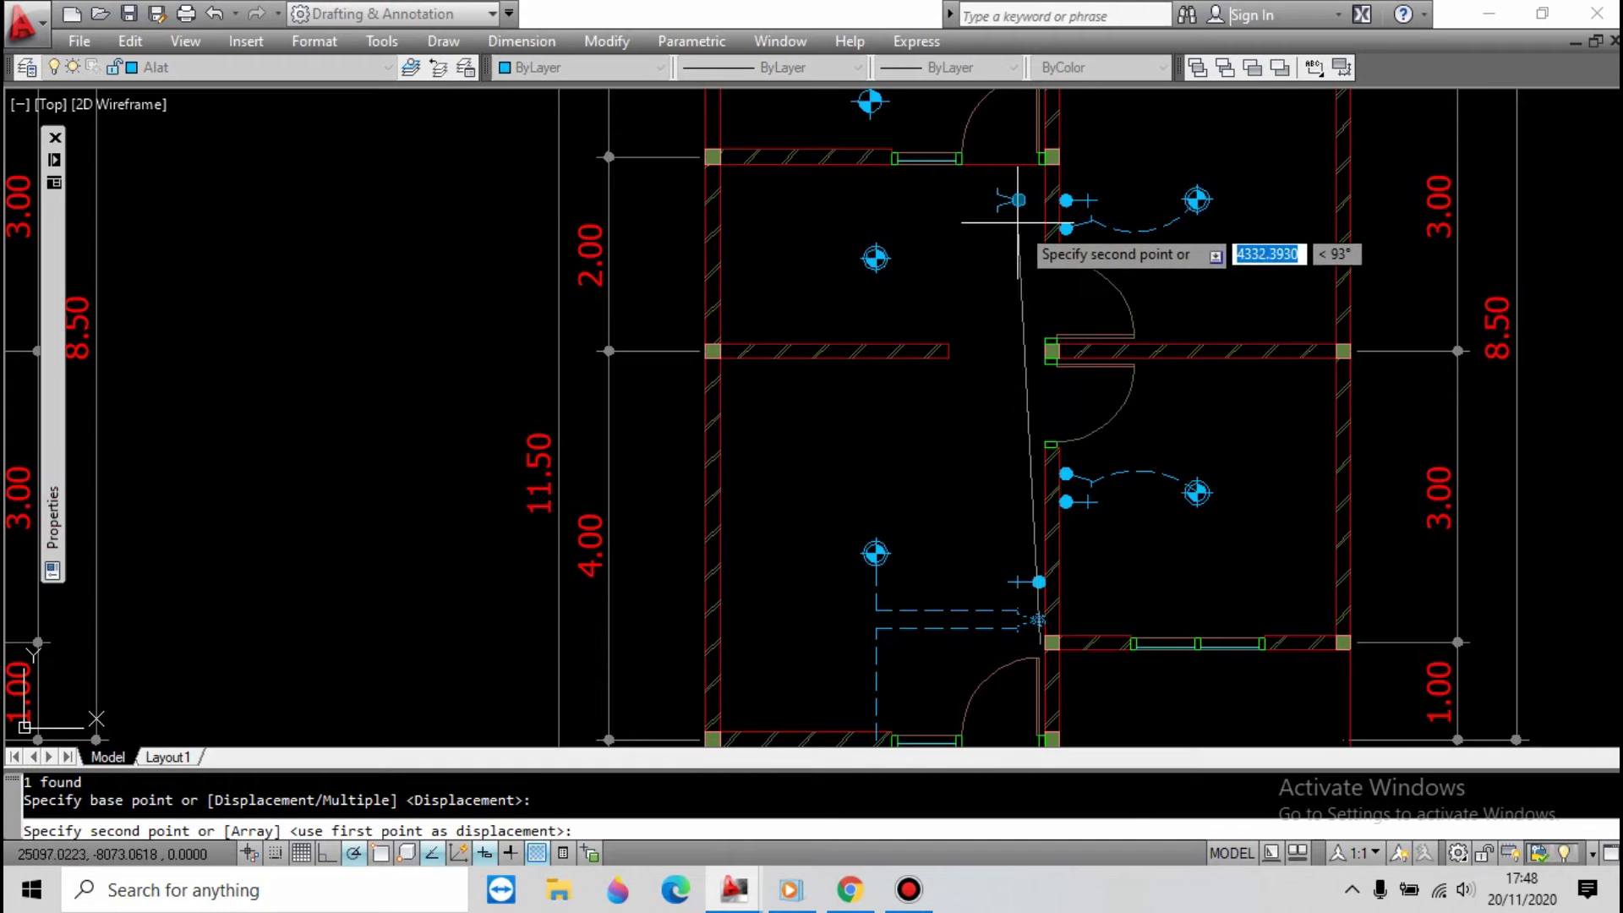
key(Escape)
Snap the circle grip of the copied double switch onto the kitchen side of the bedroom wall with the Nearest snap.
scroll(1018, 216, up, 3)
click(1030, 210)
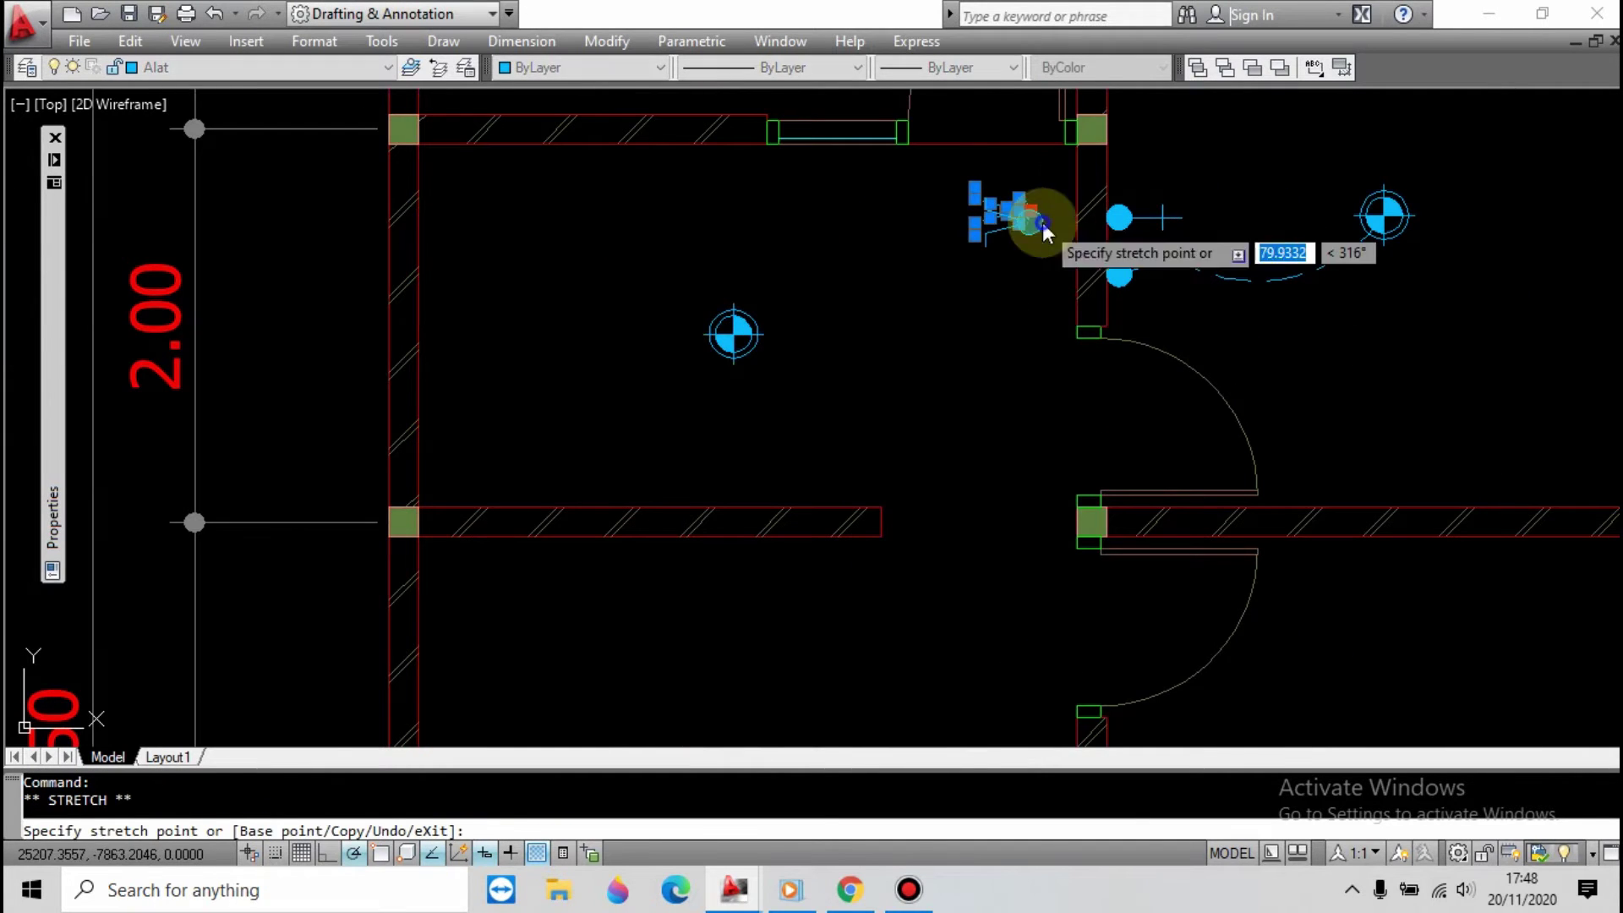
shift+right_click(1027, 211)
click(1090, 715)
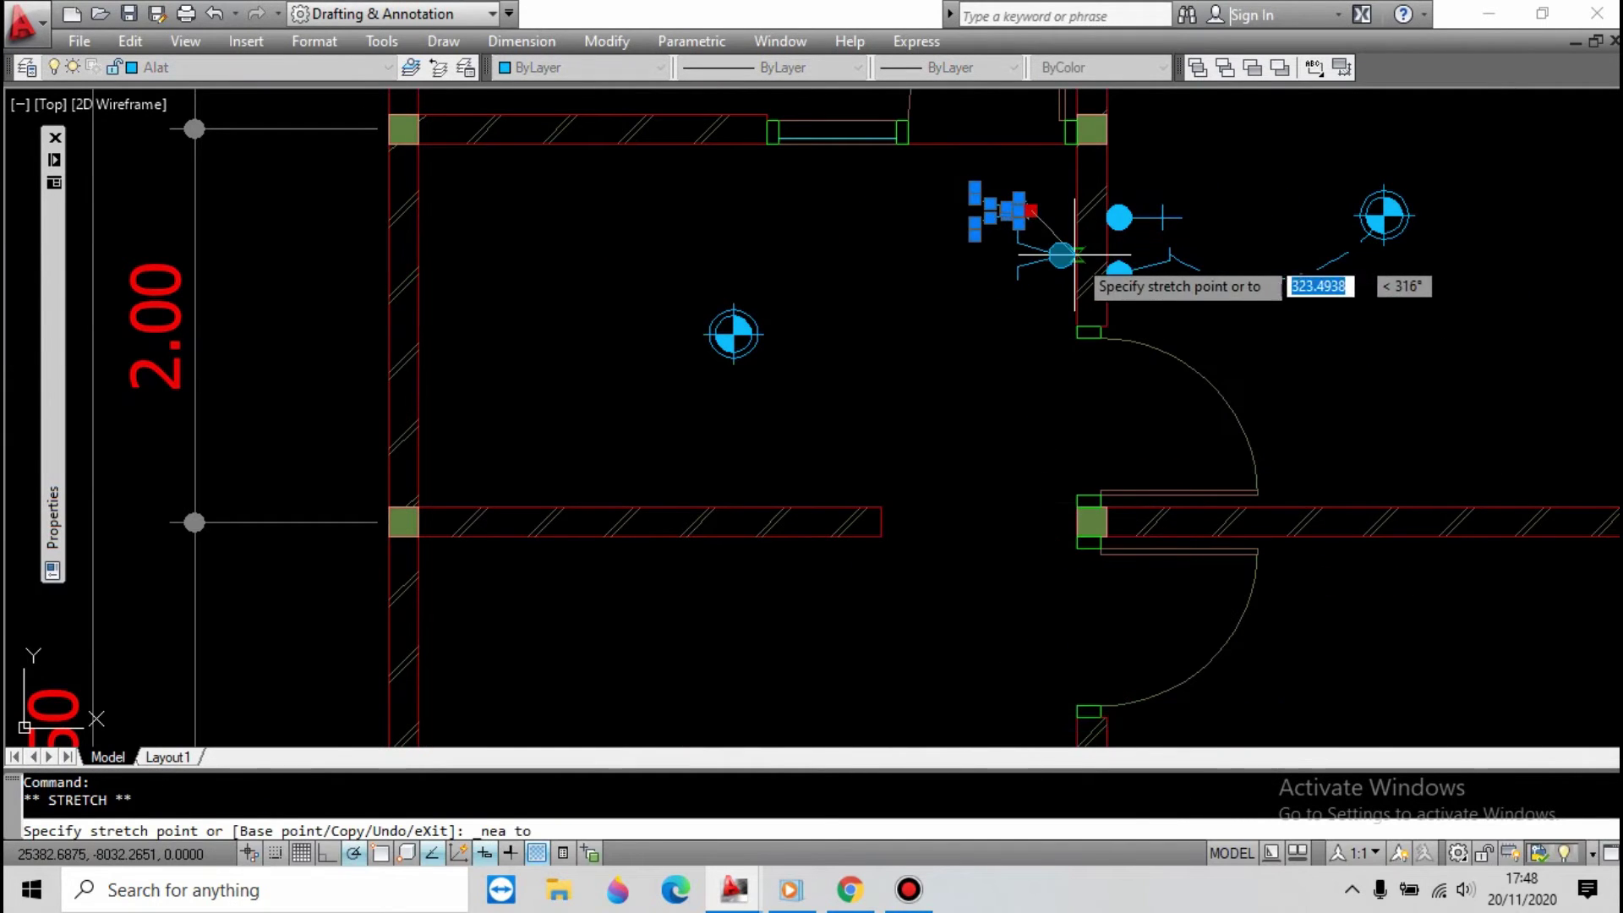
key(Escape)
key(Escape)
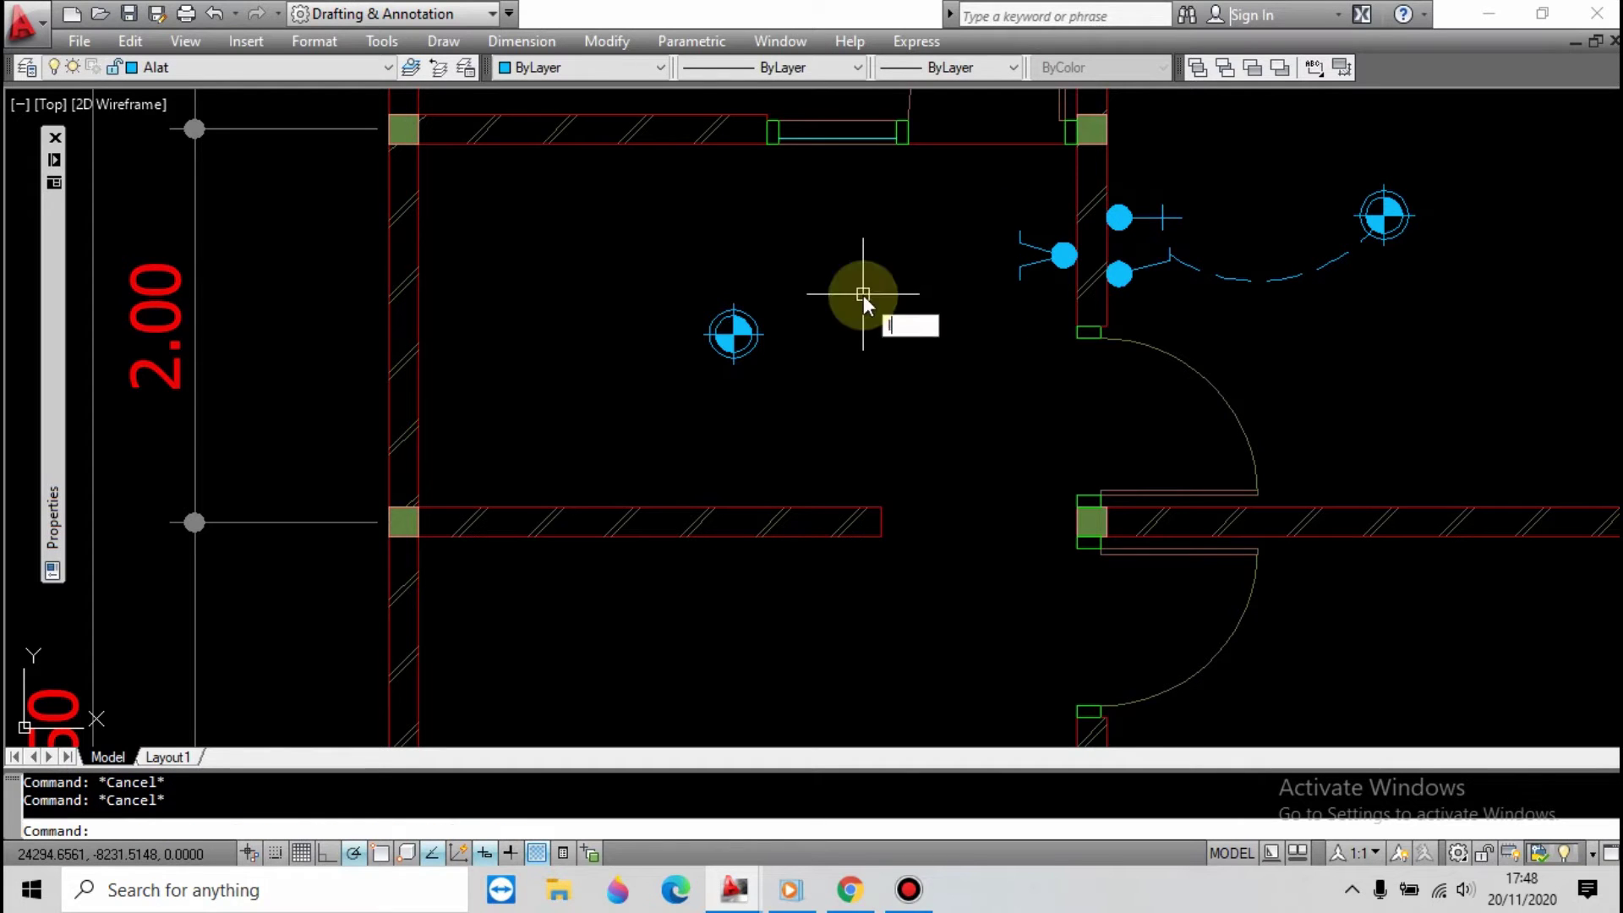
Draw a horizontal line from the midpoint of the kitchen double switch's lower tip to just past the kitchen lamp.
text(l)
key(Return)
shift+right_click(925, 228)
click(995, 409)
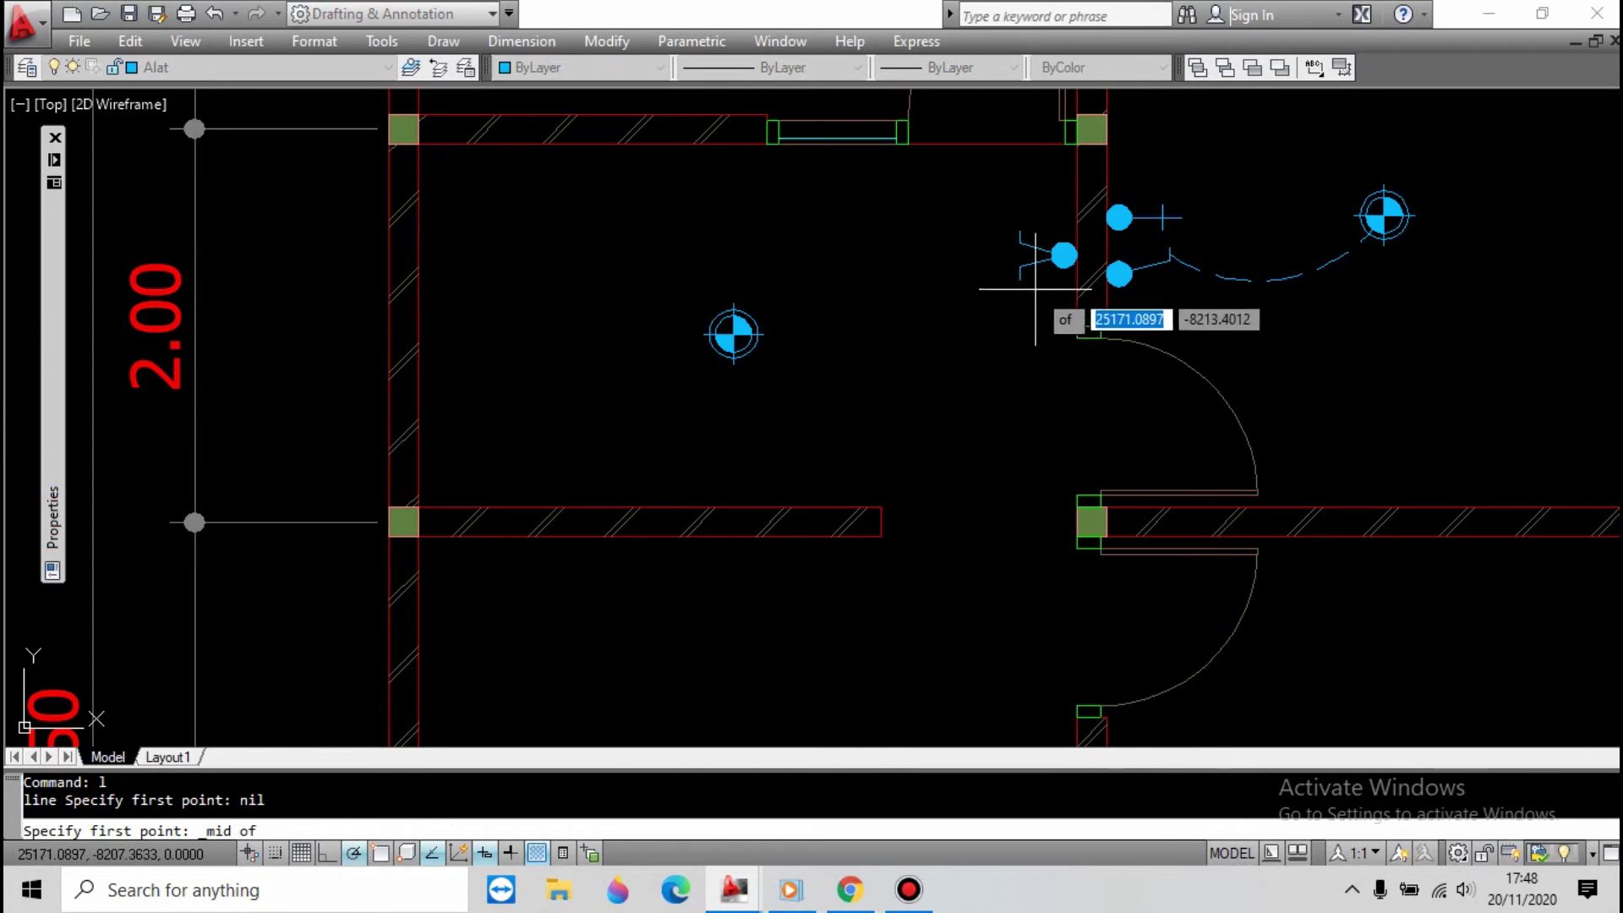
click(1035, 289)
click(680, 272)
key(Escape)
key(Escape)
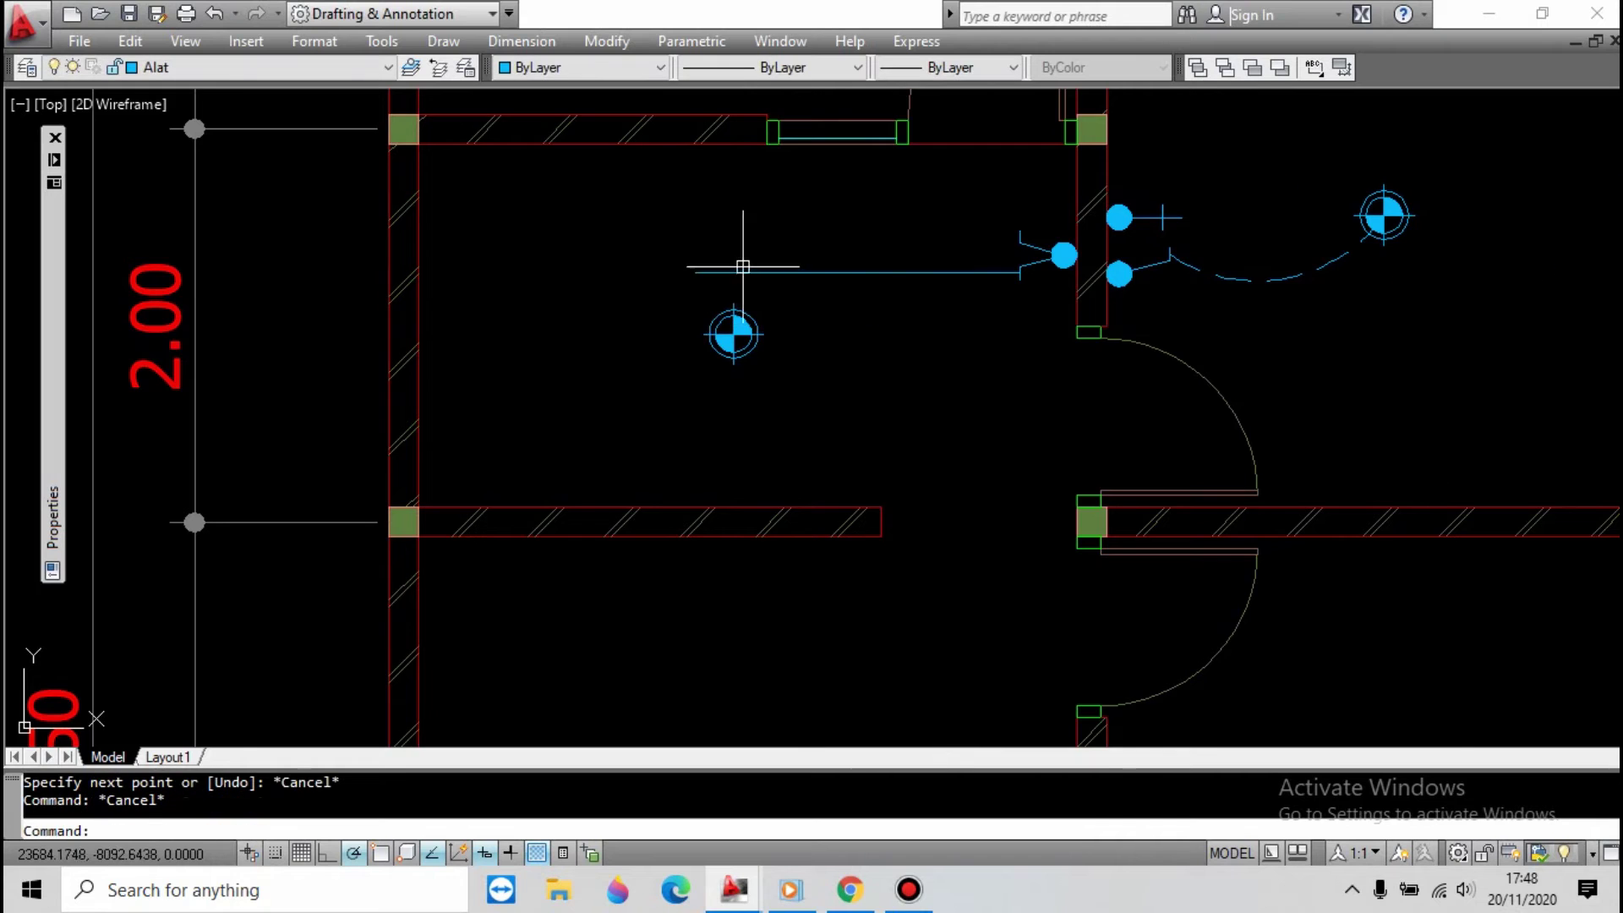
Draw a vertical line from the upper edge of the kitchen lamp's circle up to the horizontal wiring line.
text(lep)
key(Return)
scroll(744, 279, up, 3)
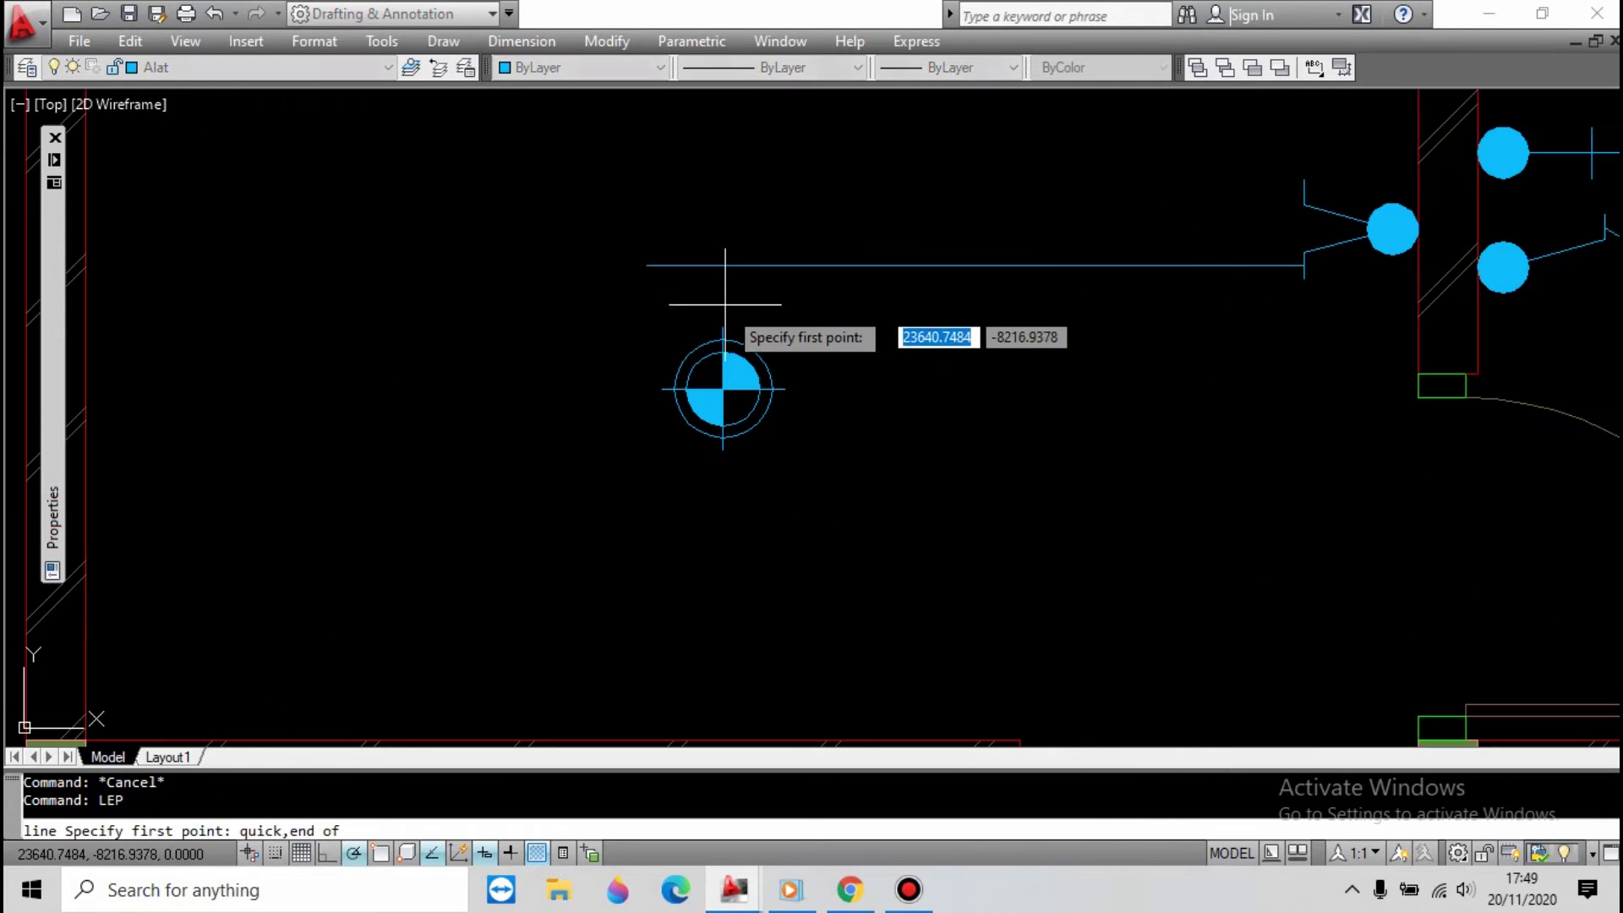
click(724, 339)
click(746, 268)
key(Return)
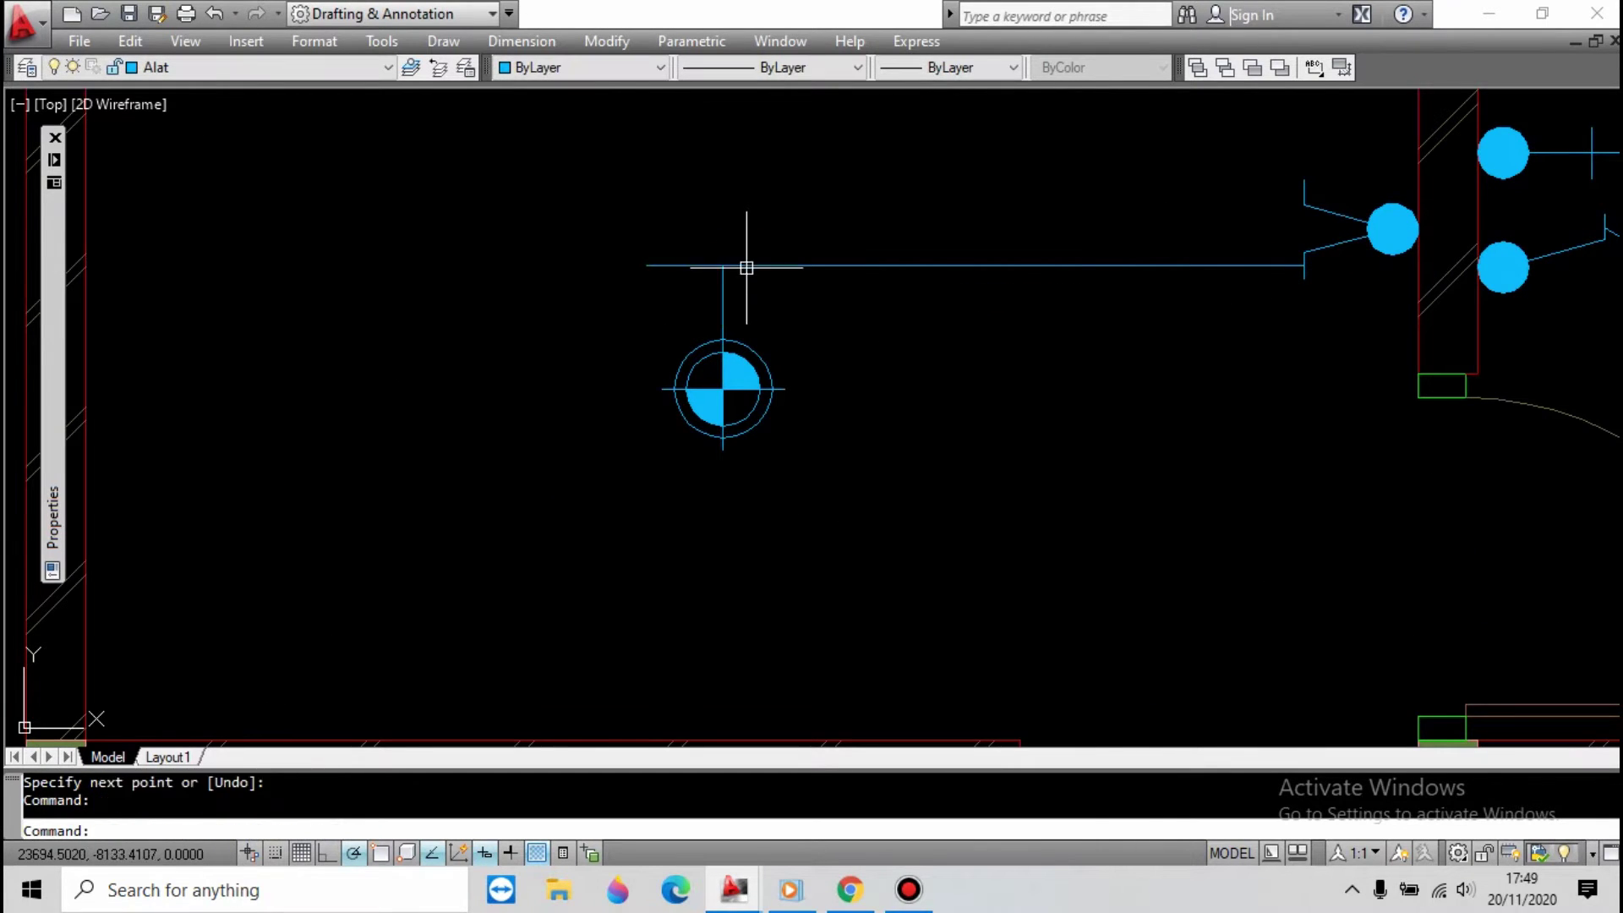
Trim the part of the horizontal wiring line that overshoots the vertical line above the kitchen lamp.
text(tr)
click(738, 290)
click(675, 286)
key(space)
click(684, 267)
key(Escape)
key(Escape)
Change both kitchen wiring lines to the HIDDEN linetype with the chd command.
scroll(789, 340, down, 4)
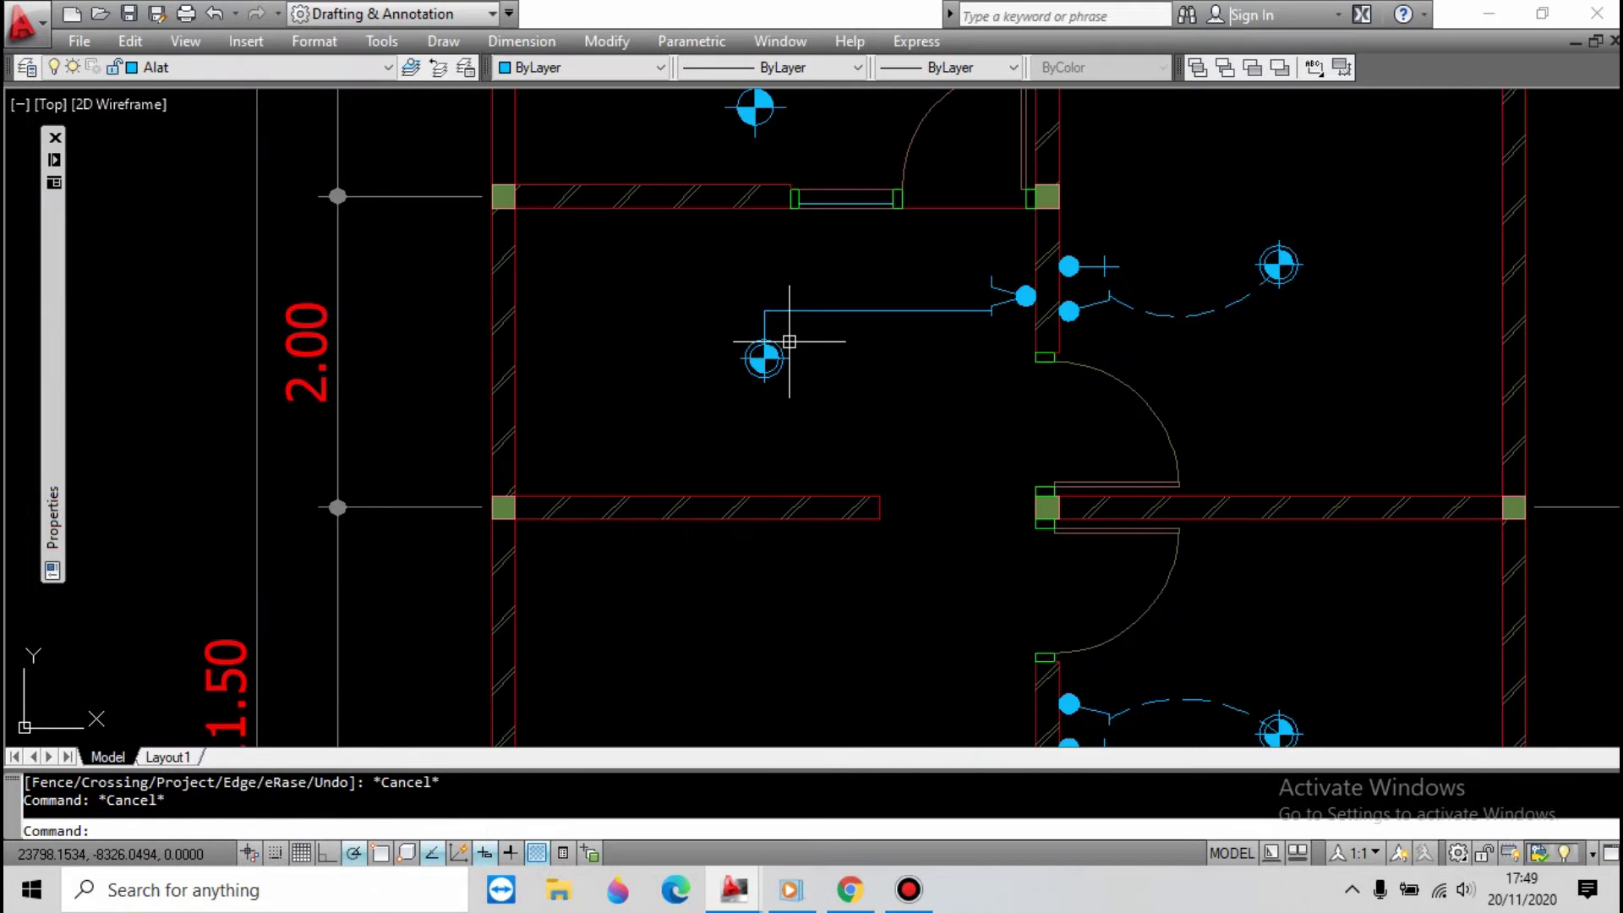
text(chd)
key(space)
click(790, 339)
click(740, 286)
key(space)
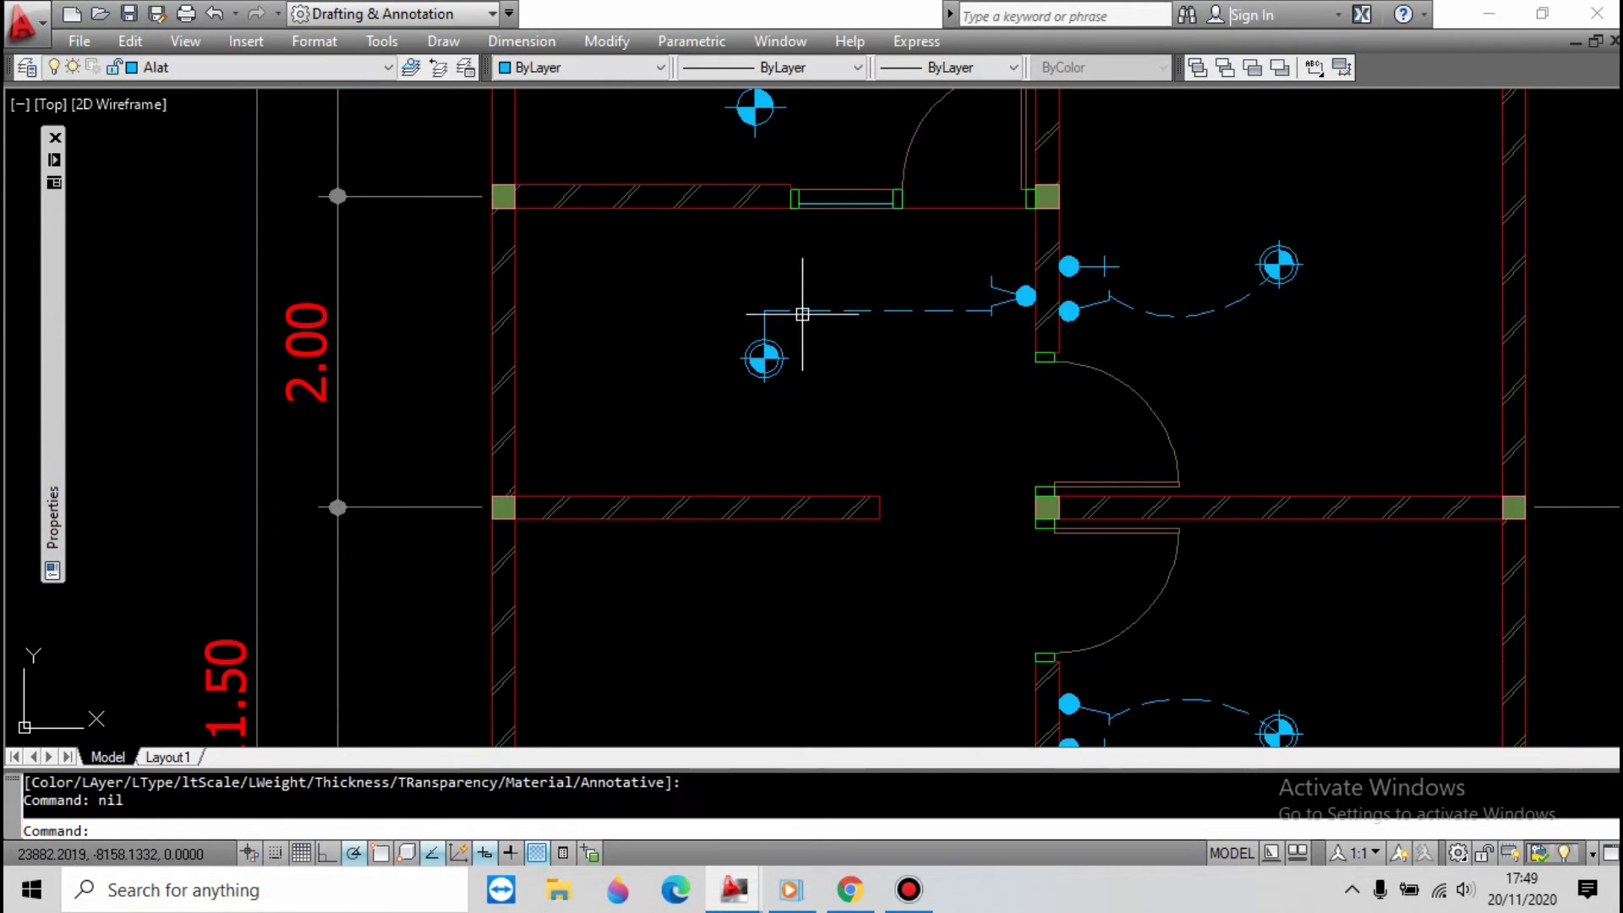
Mirror both dashed kitchen wiring lines about the horizontal axis through the double switch's circle, keeping the originals.
scroll(784, 299, down, 3)
scroll(803, 237, up, 4)
key(Escape)
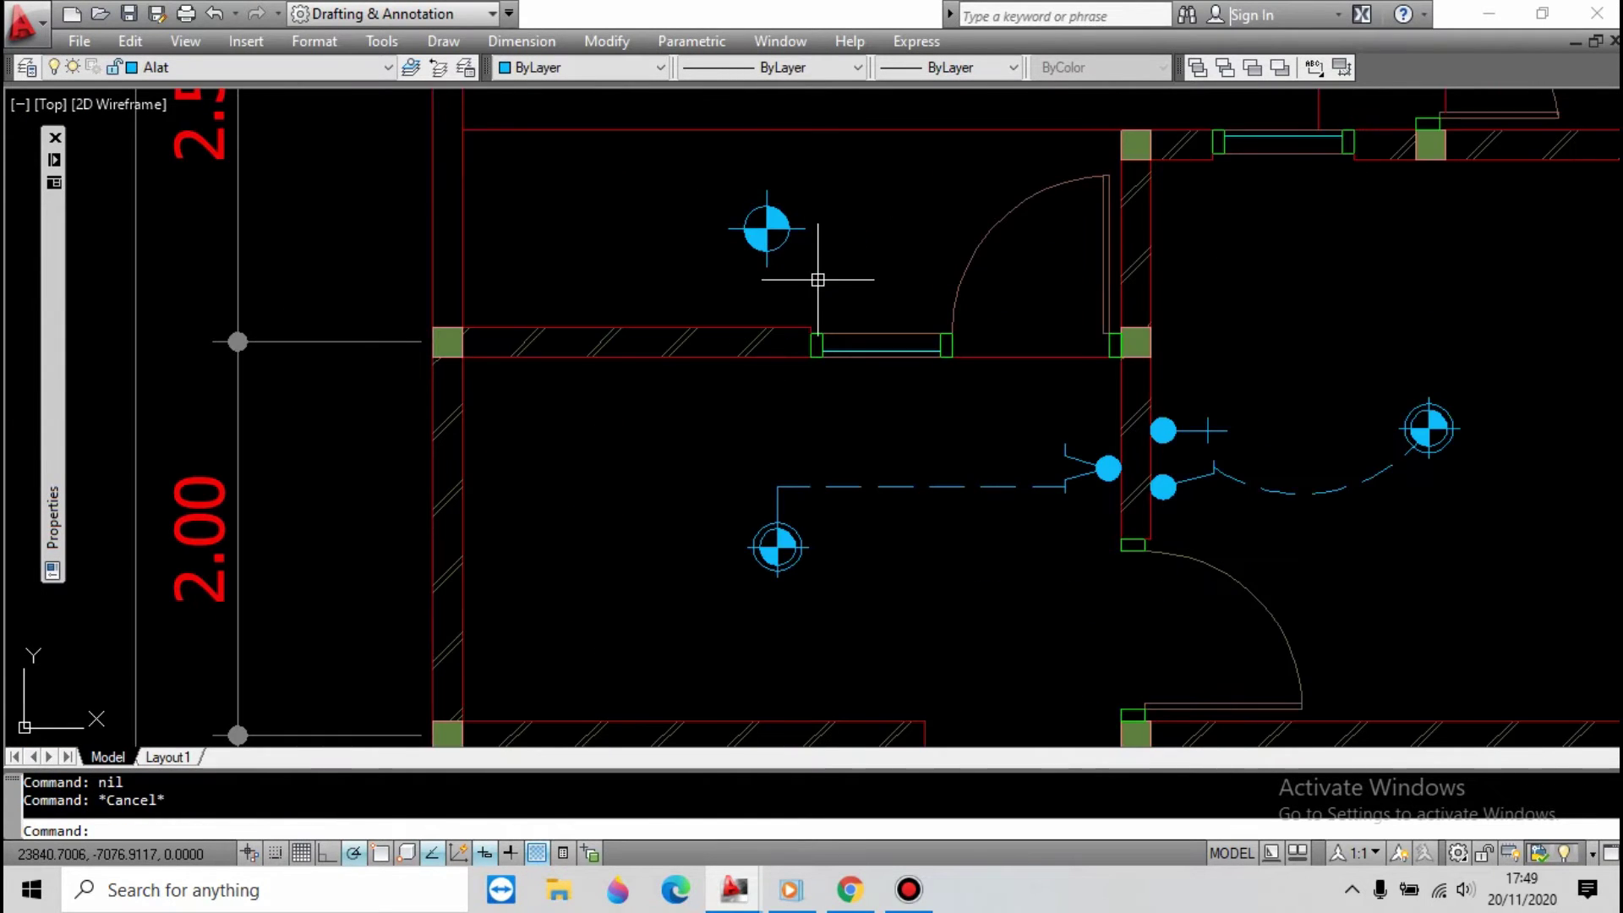
key(Escape)
click(1002, 532)
click(769, 497)
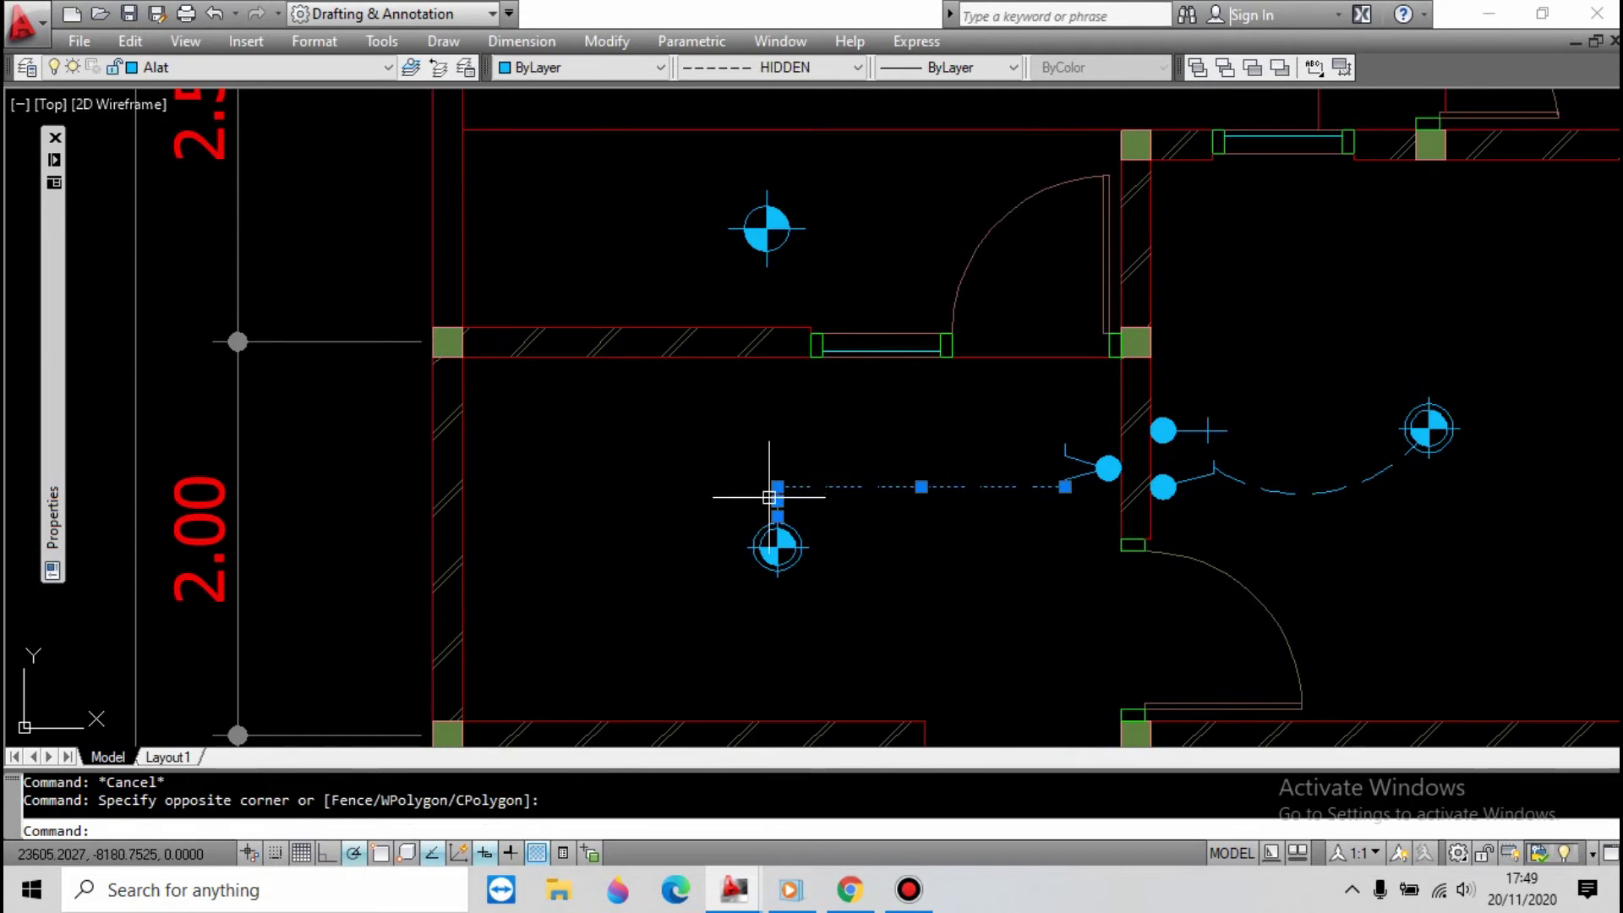
key(Return)
scroll(1112, 483, up, 4)
shift+right_click(1116, 269)
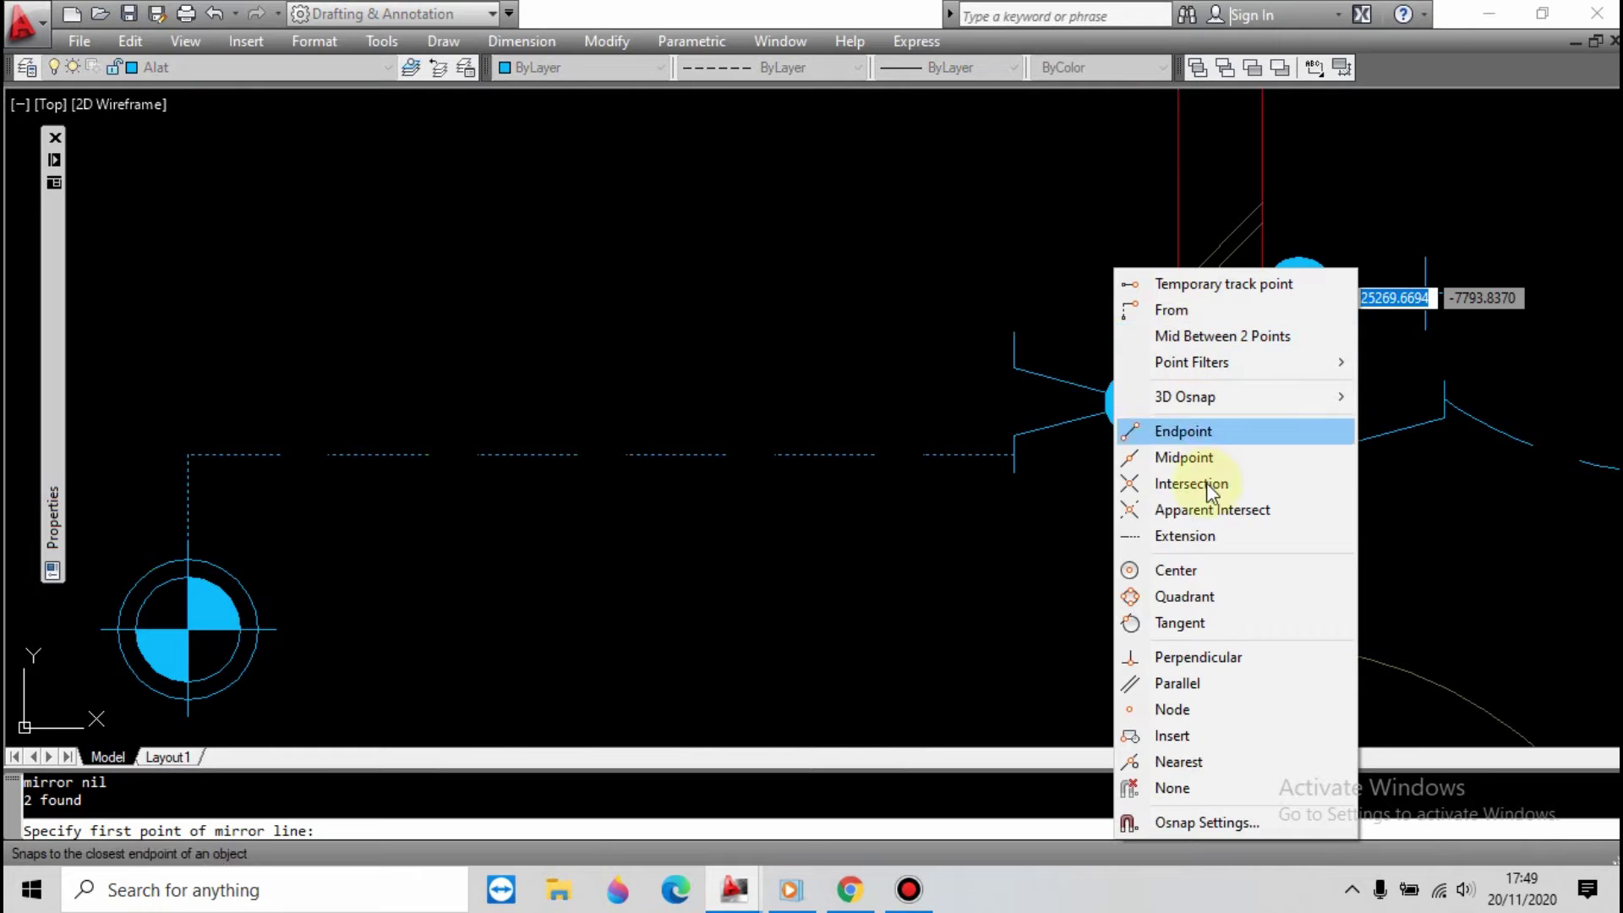
click(1179, 736)
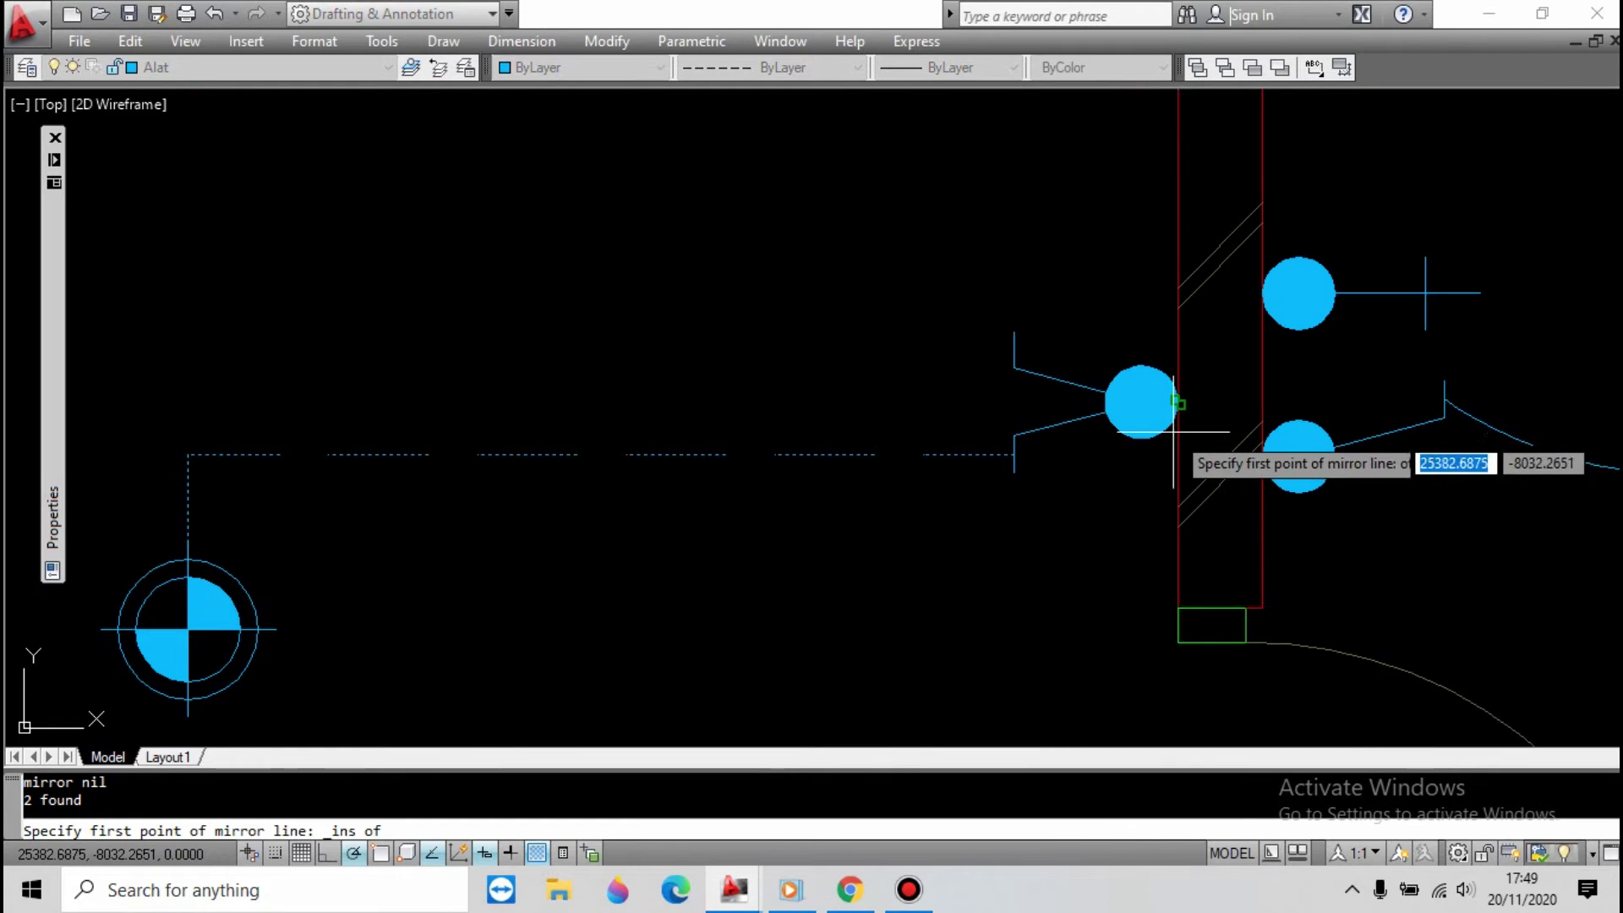
click(1141, 401)
click(1058, 442)
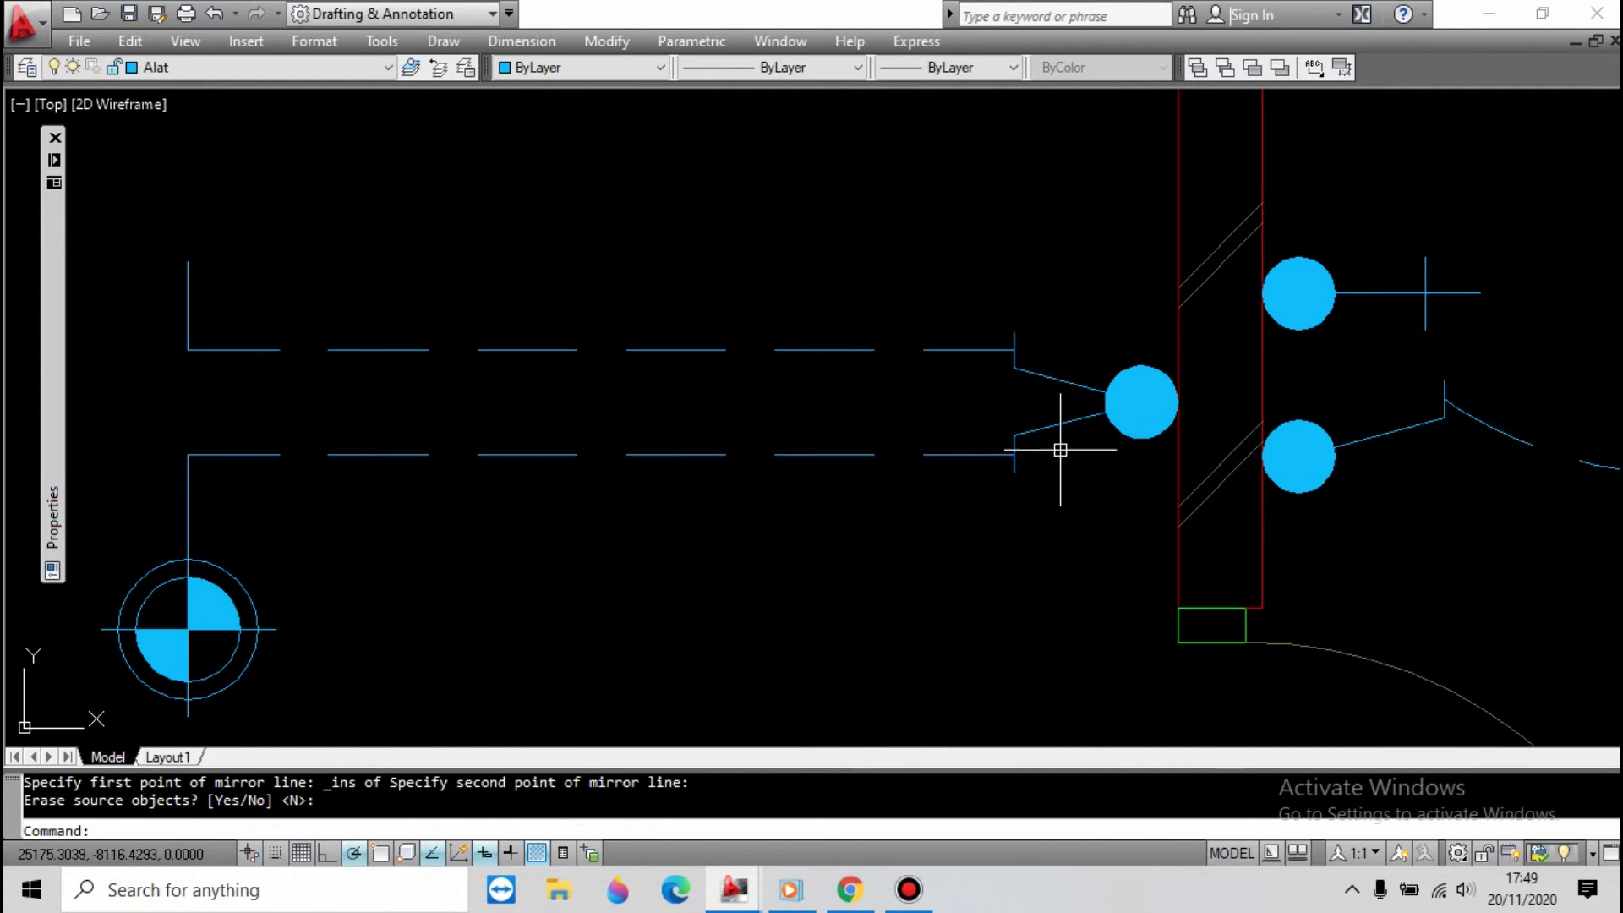
key(Return)
Move the lamp above the kitchen horizontally into line with the mirrored vertical wiring line using a Perpendicular snap.
scroll(1057, 443, down, 3)
scroll(841, 376, up, 3)
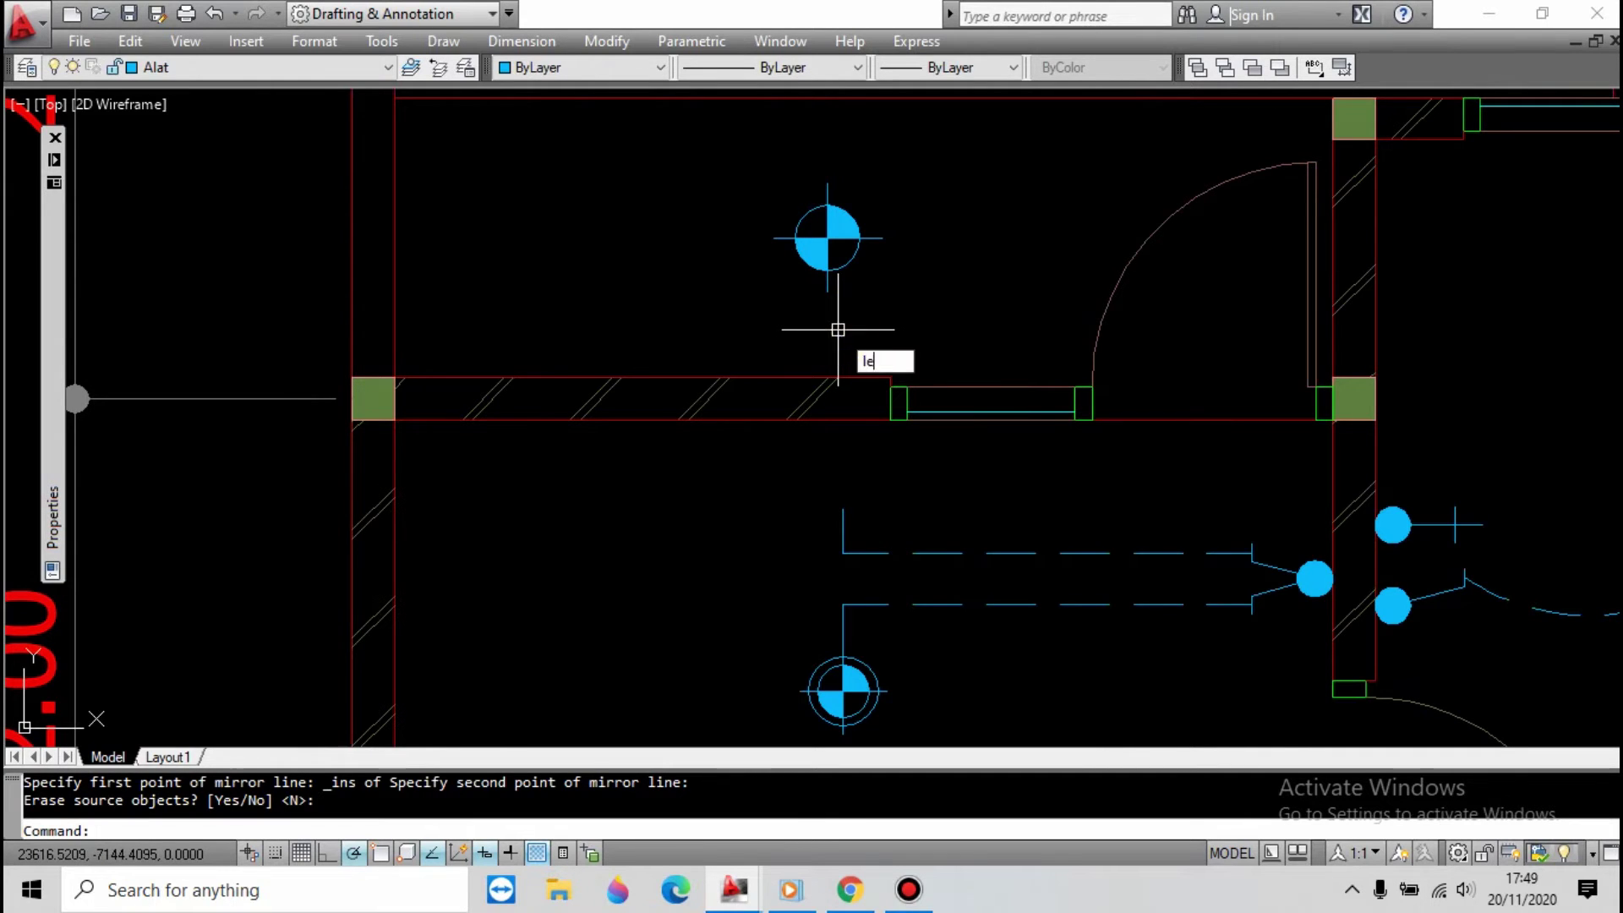
text(le)
key(Return)
key(Escape)
click(827, 271)
click(828, 238)
shift+right_click(828, 238)
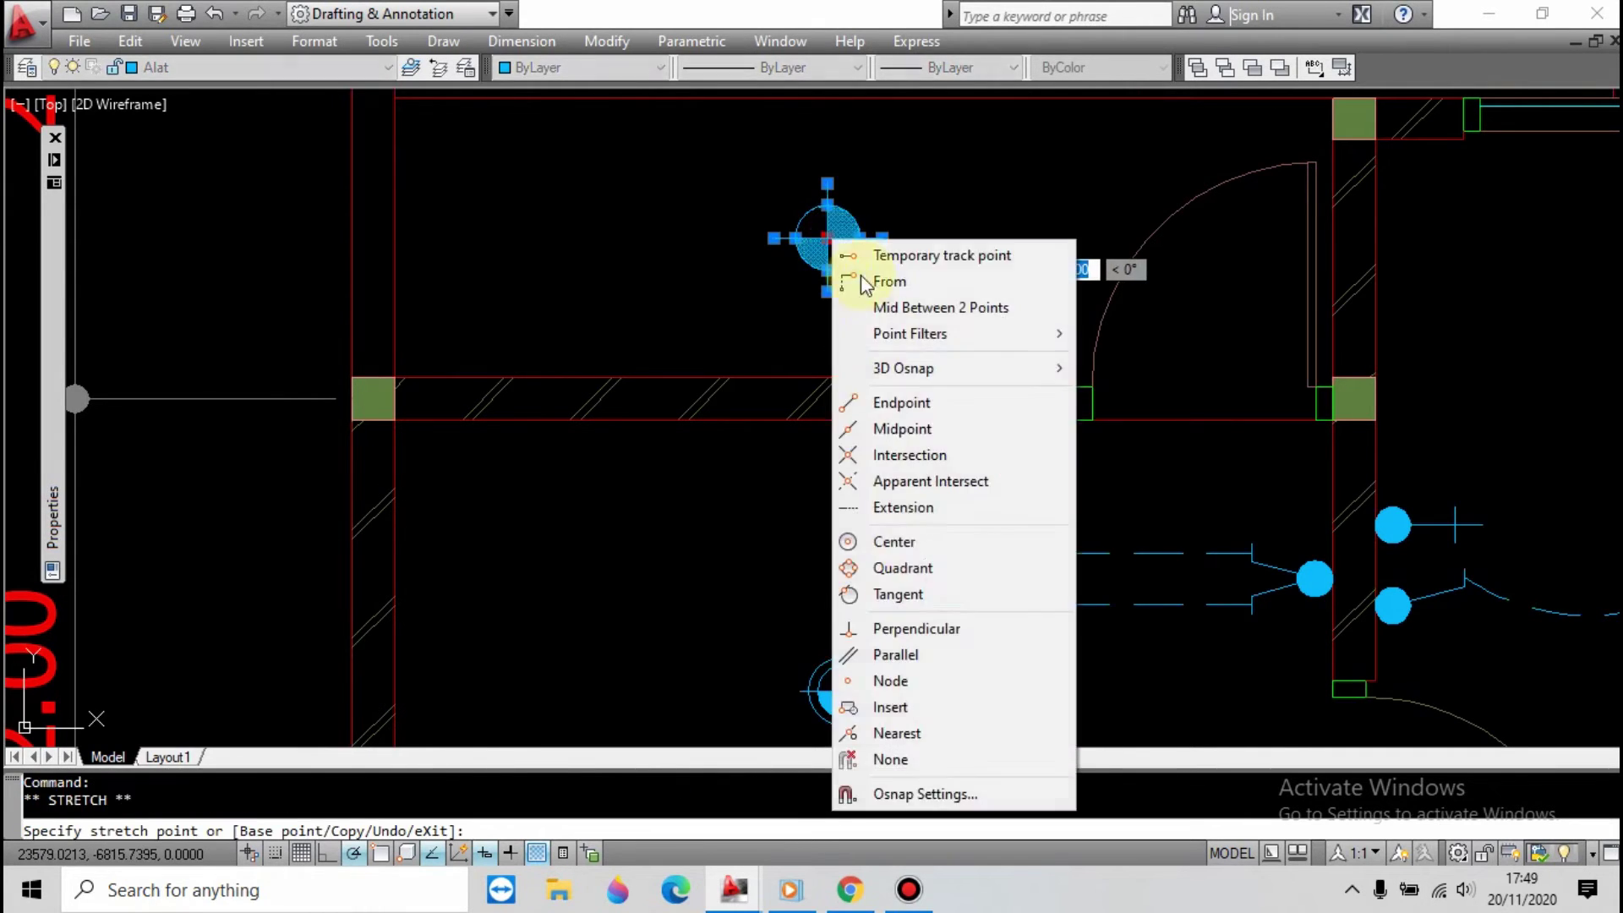
click(930, 623)
key(Escape)
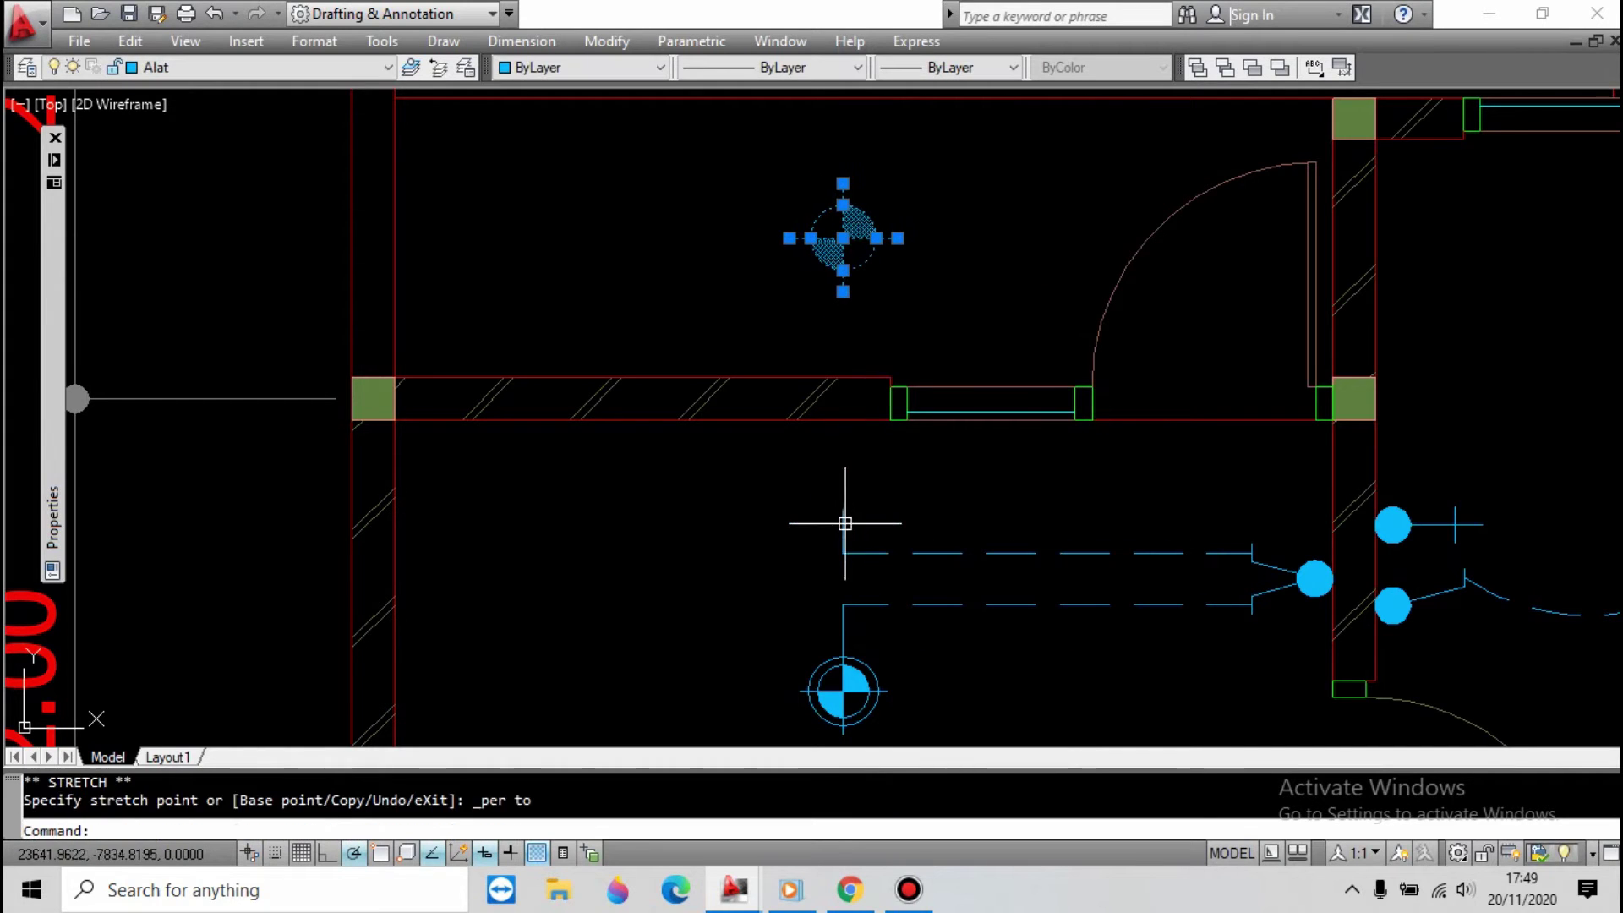
key(Escape)
Draw a short horizontal helper line from the lower end of the lamp above the kitchen.
text(le)
key(Return)
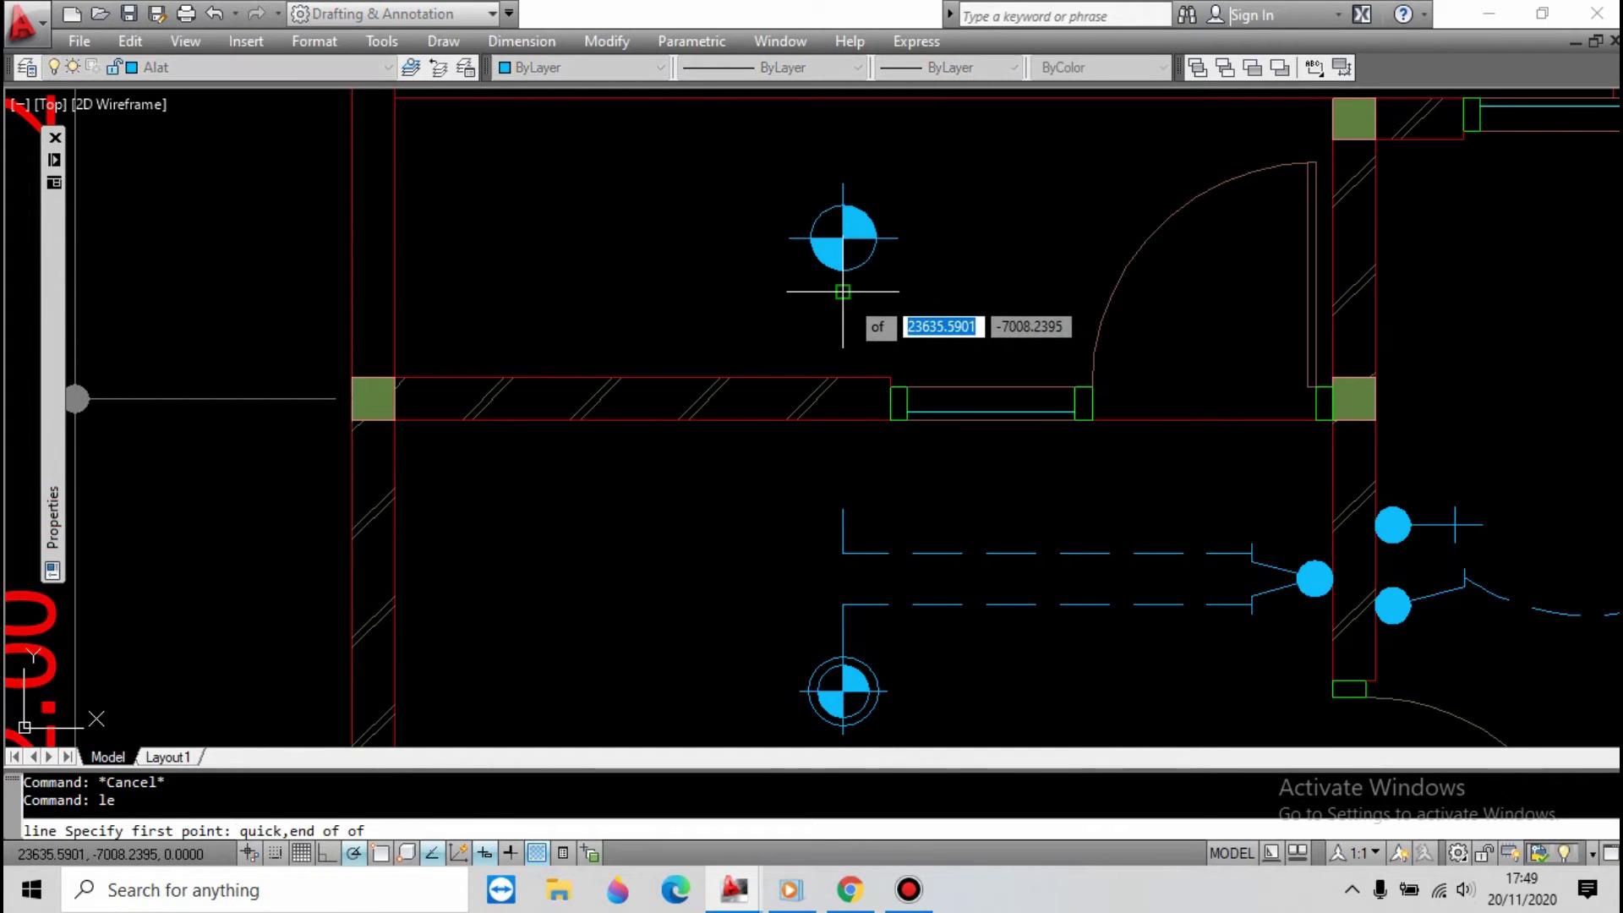
click(842, 292)
click(811, 291)
key(Escape)
Extend the mirrored vertical wiring line up to the helper line at the lamp, and erase the helper line.
text(ex)
key(Return)
click(812, 292)
key(Return)
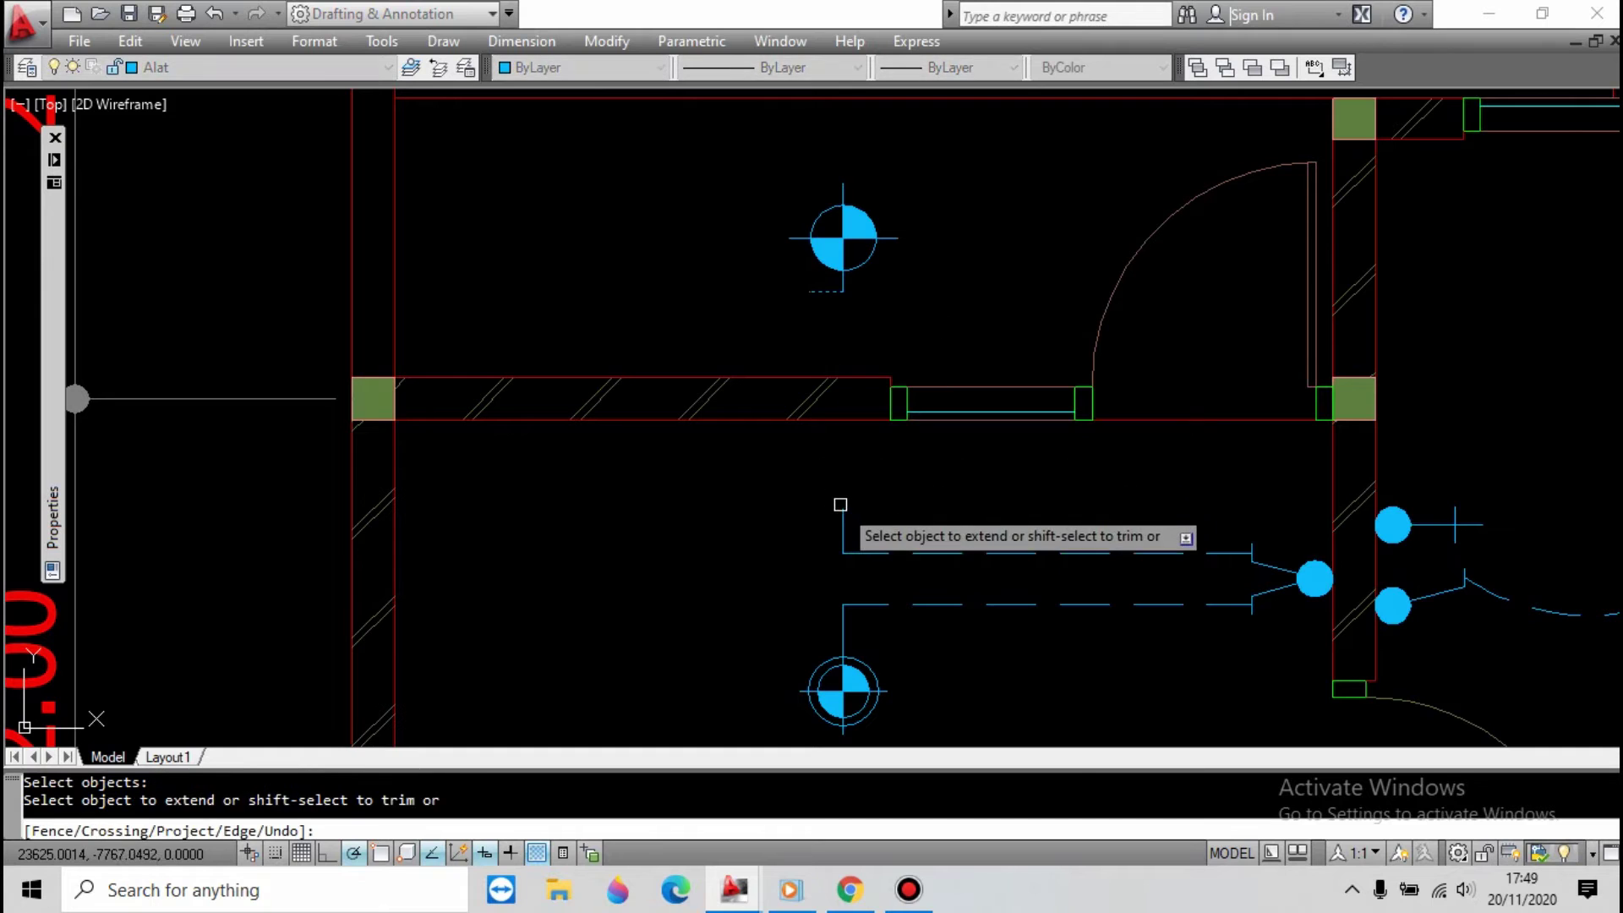
click(841, 509)
key(Escape)
scroll(843, 316, down, 4)
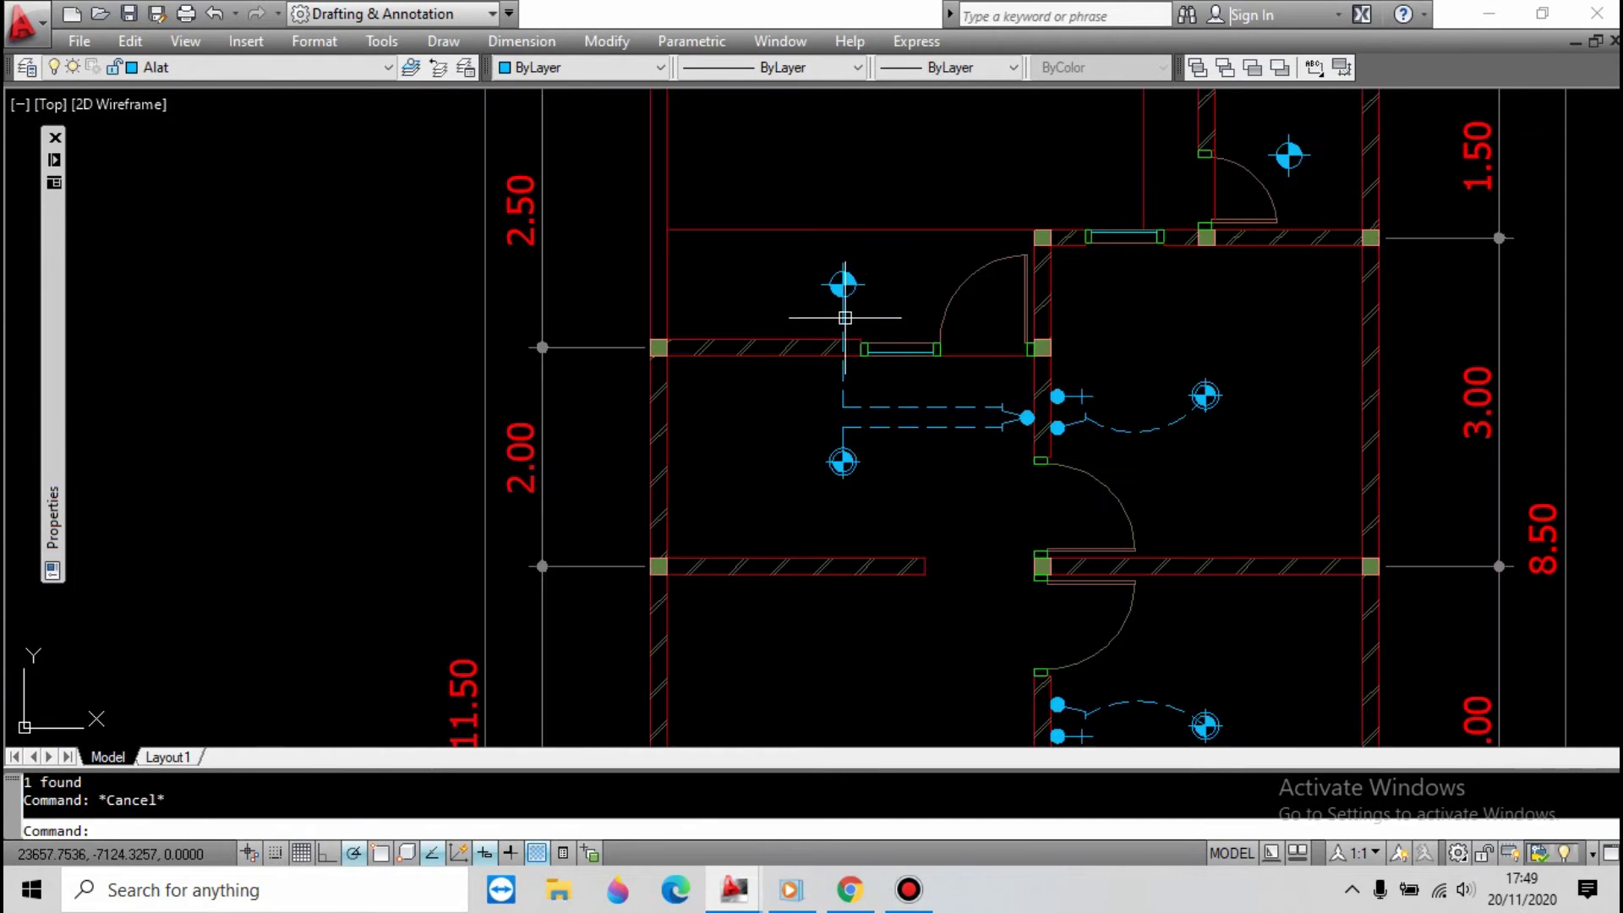
key(Escape)
Copy the lower bedroom's single switch to the space outside the bathroom door.
scroll(1066, 424, up, 2)
scroll(823, 323, down, 2)
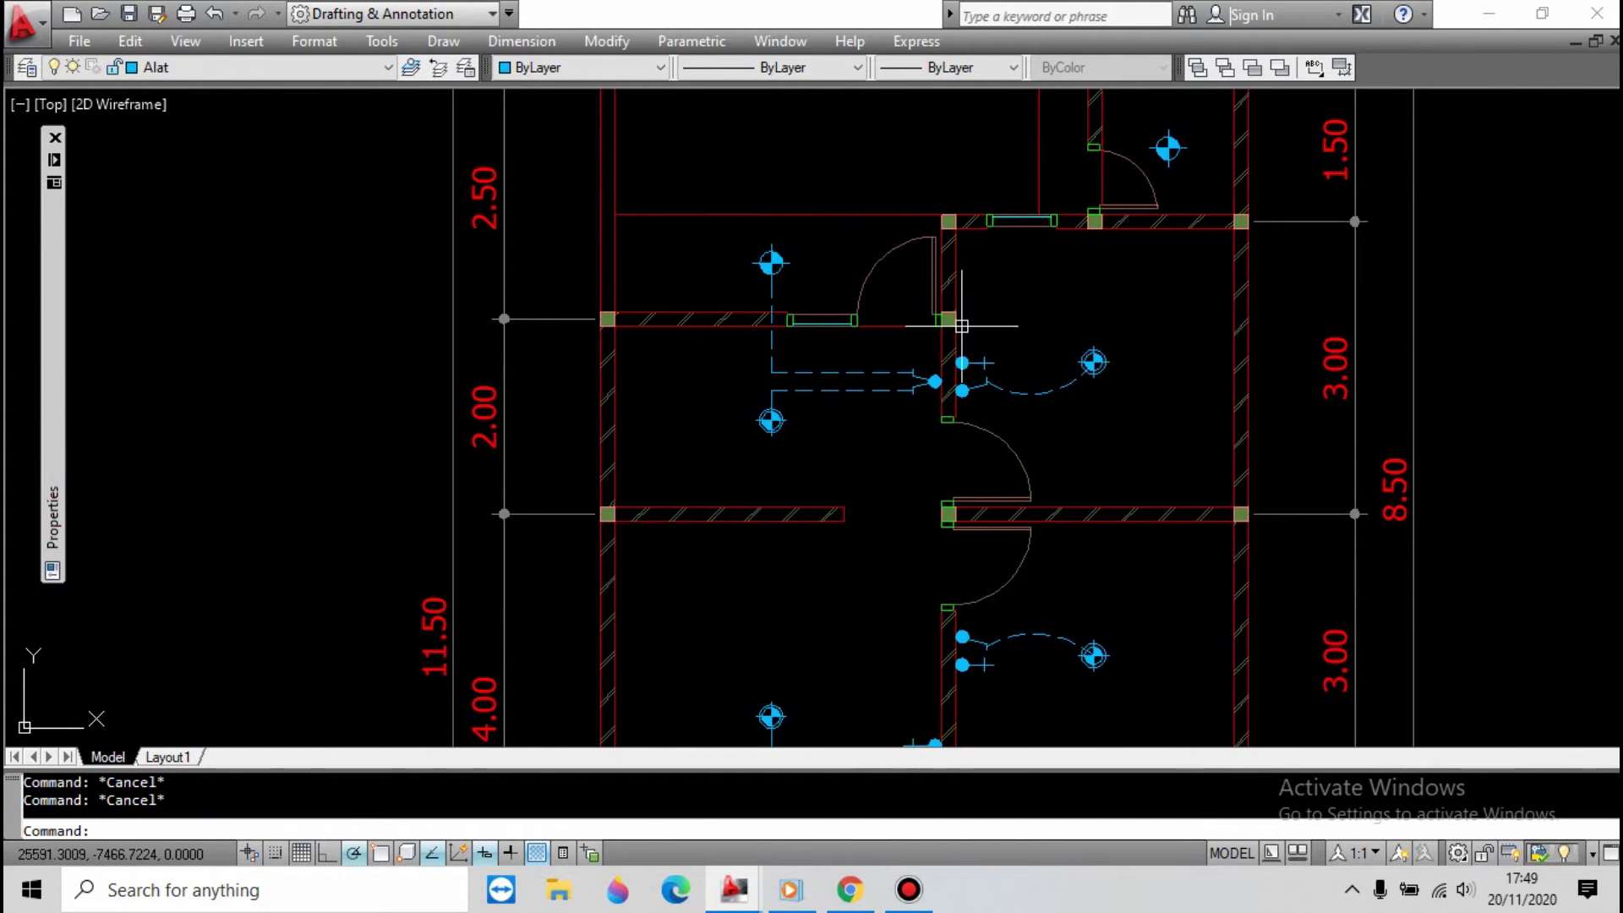
scroll(922, 310, down, 2)
scroll(980, 541, up, 2)
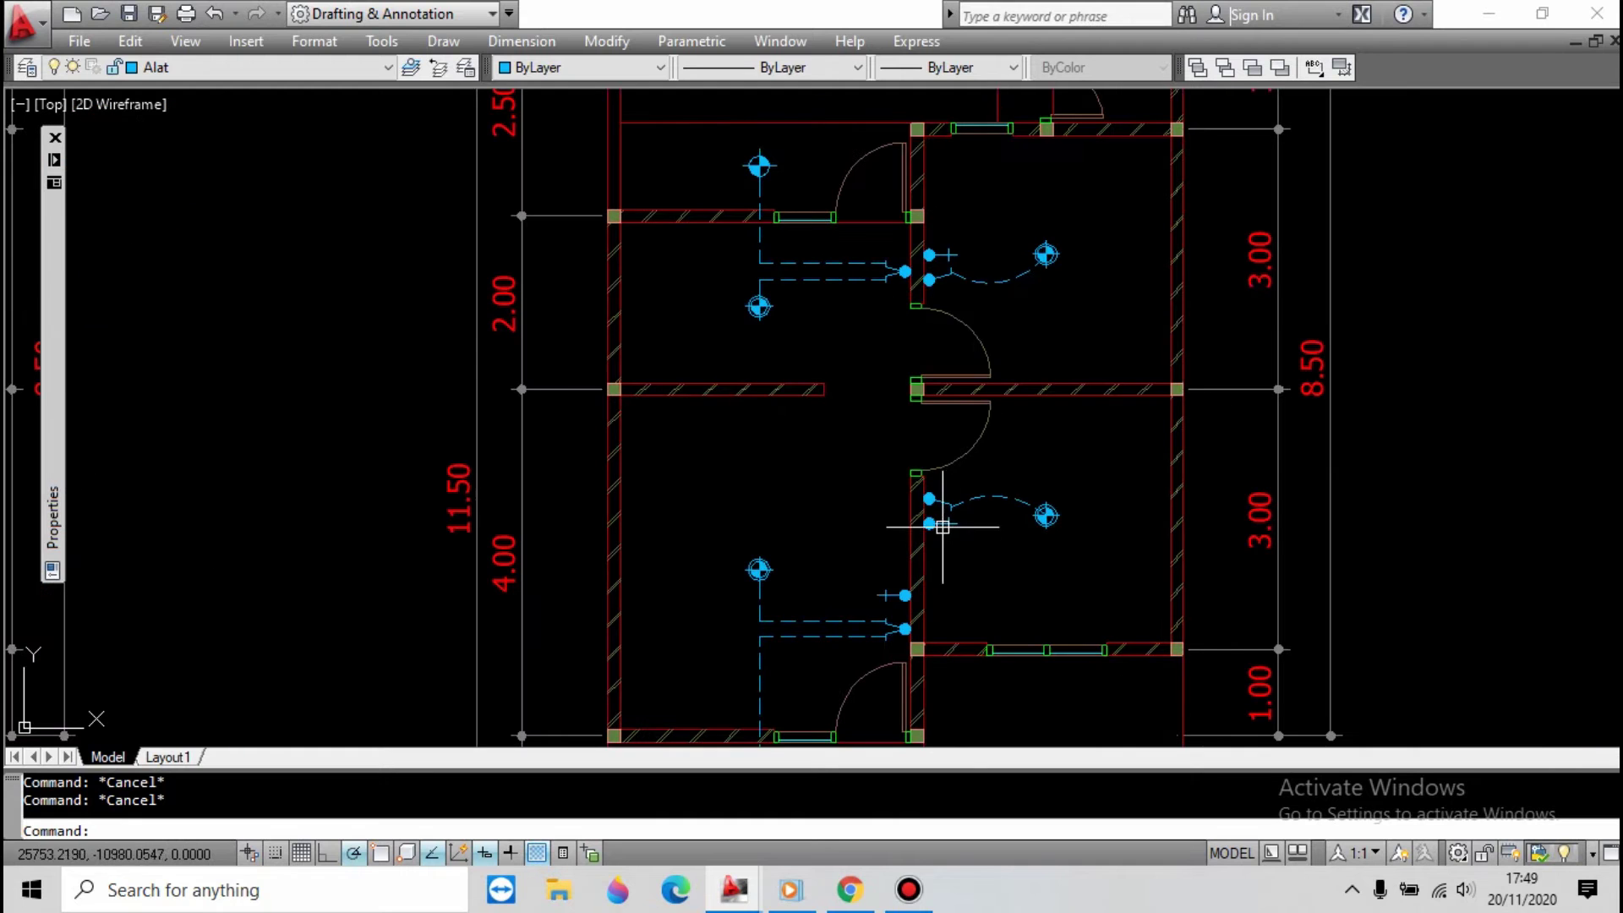
key(Return)
click(937, 503)
scroll(935, 355, down, 3)
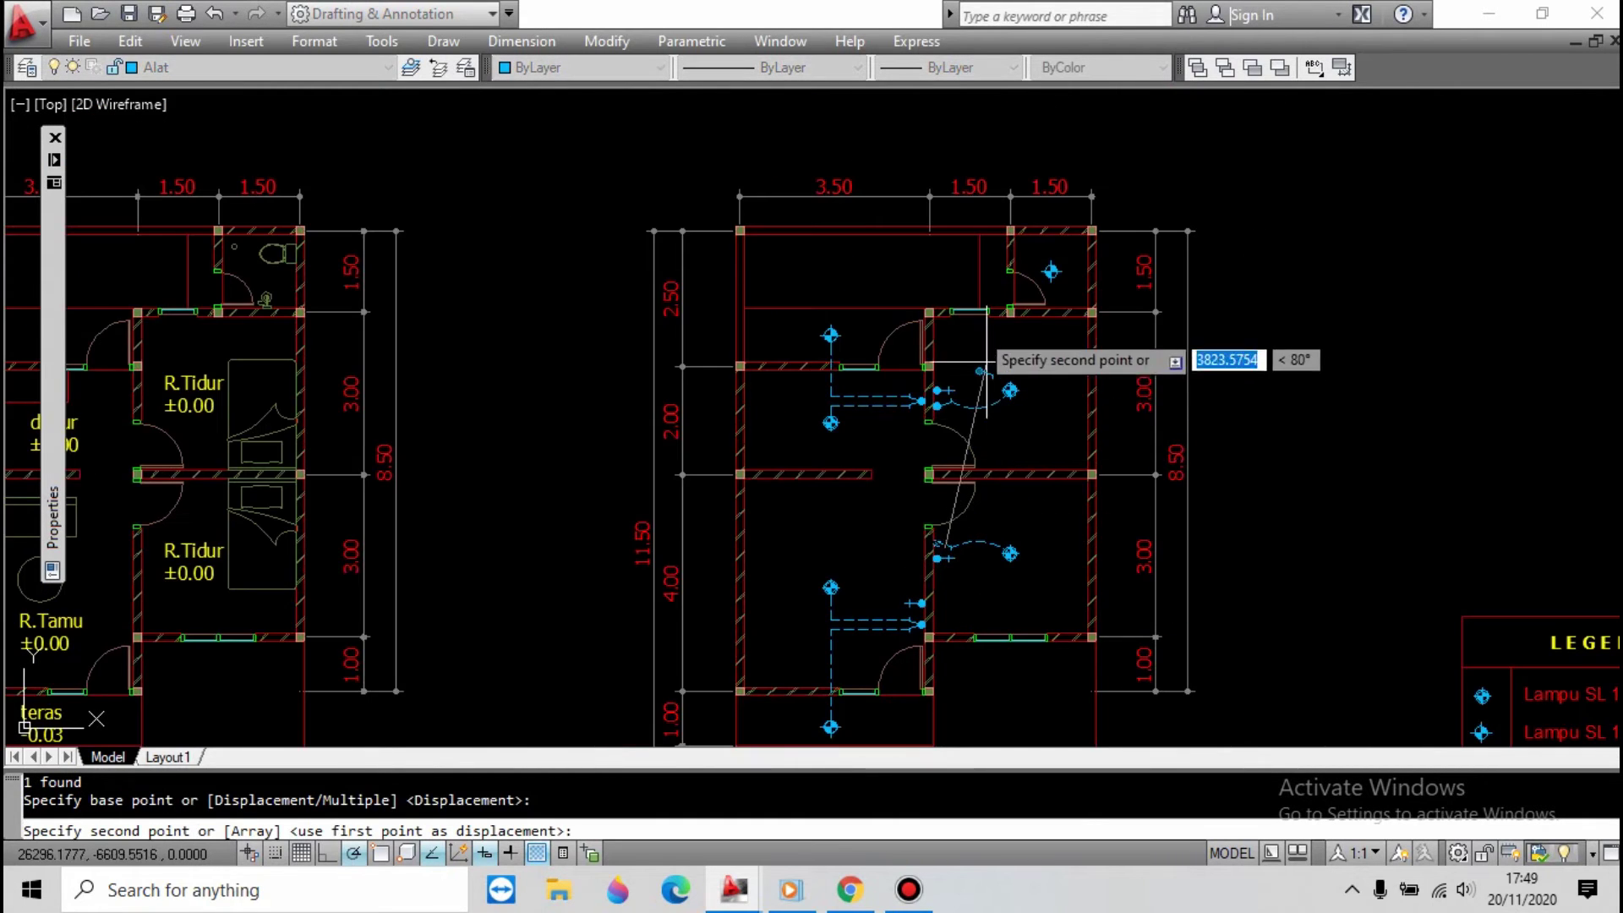
scroll(978, 261, up, 5)
click(978, 272)
key(Escape)
Rotate the copied single switch by a half turn overall so its circle faces the bathroom wall.
click(978, 272)
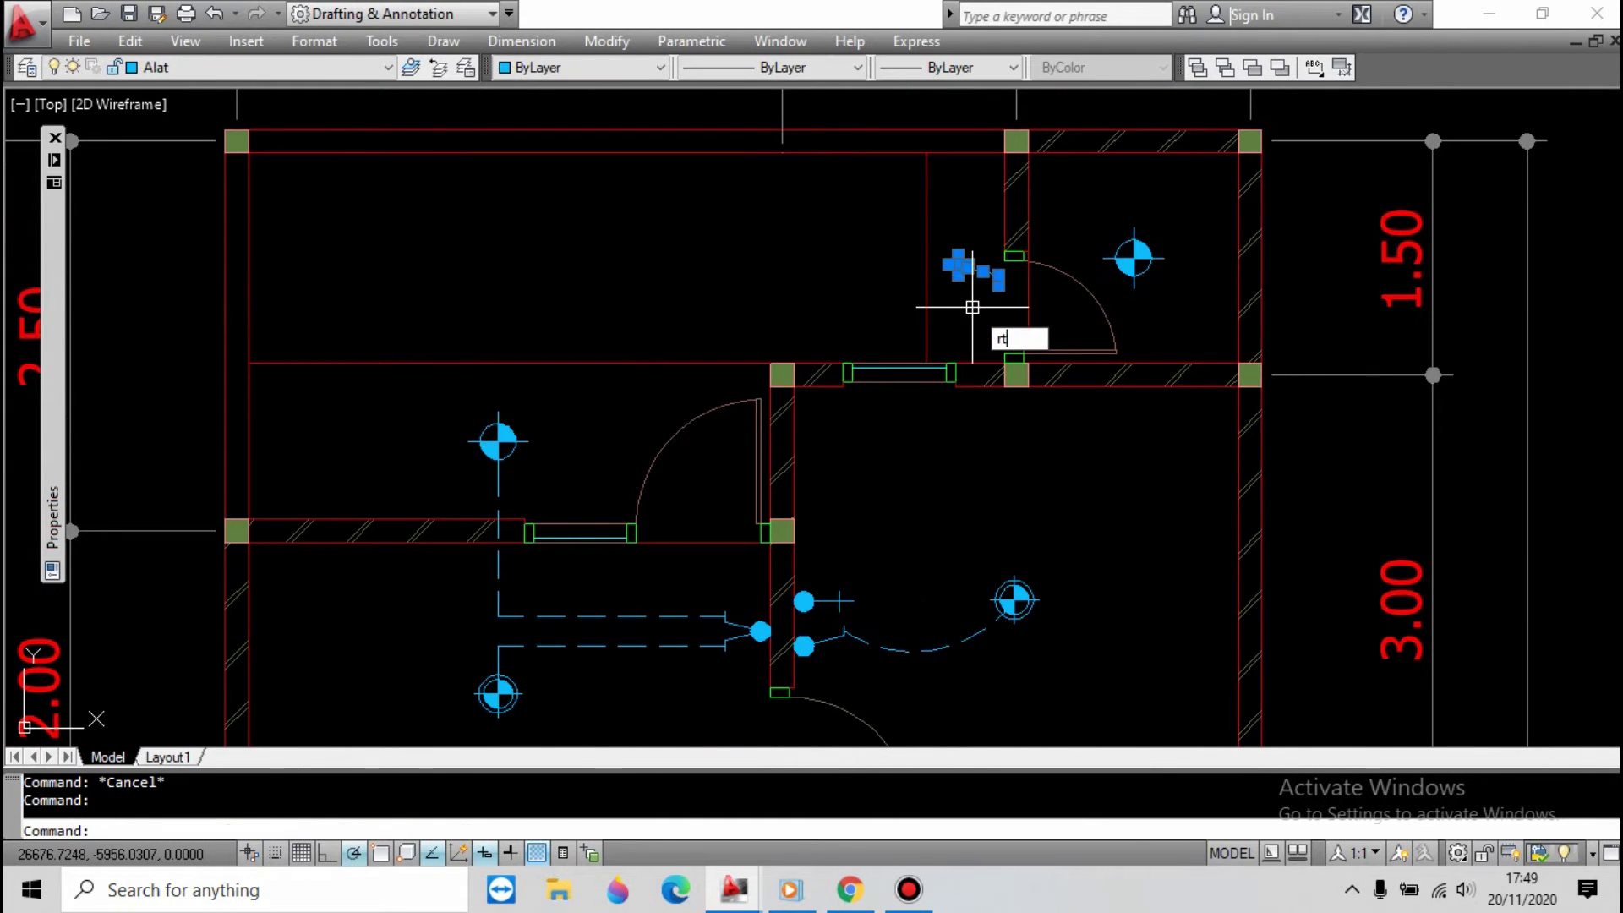
key(Return)
click(972, 307)
click(967, 287)
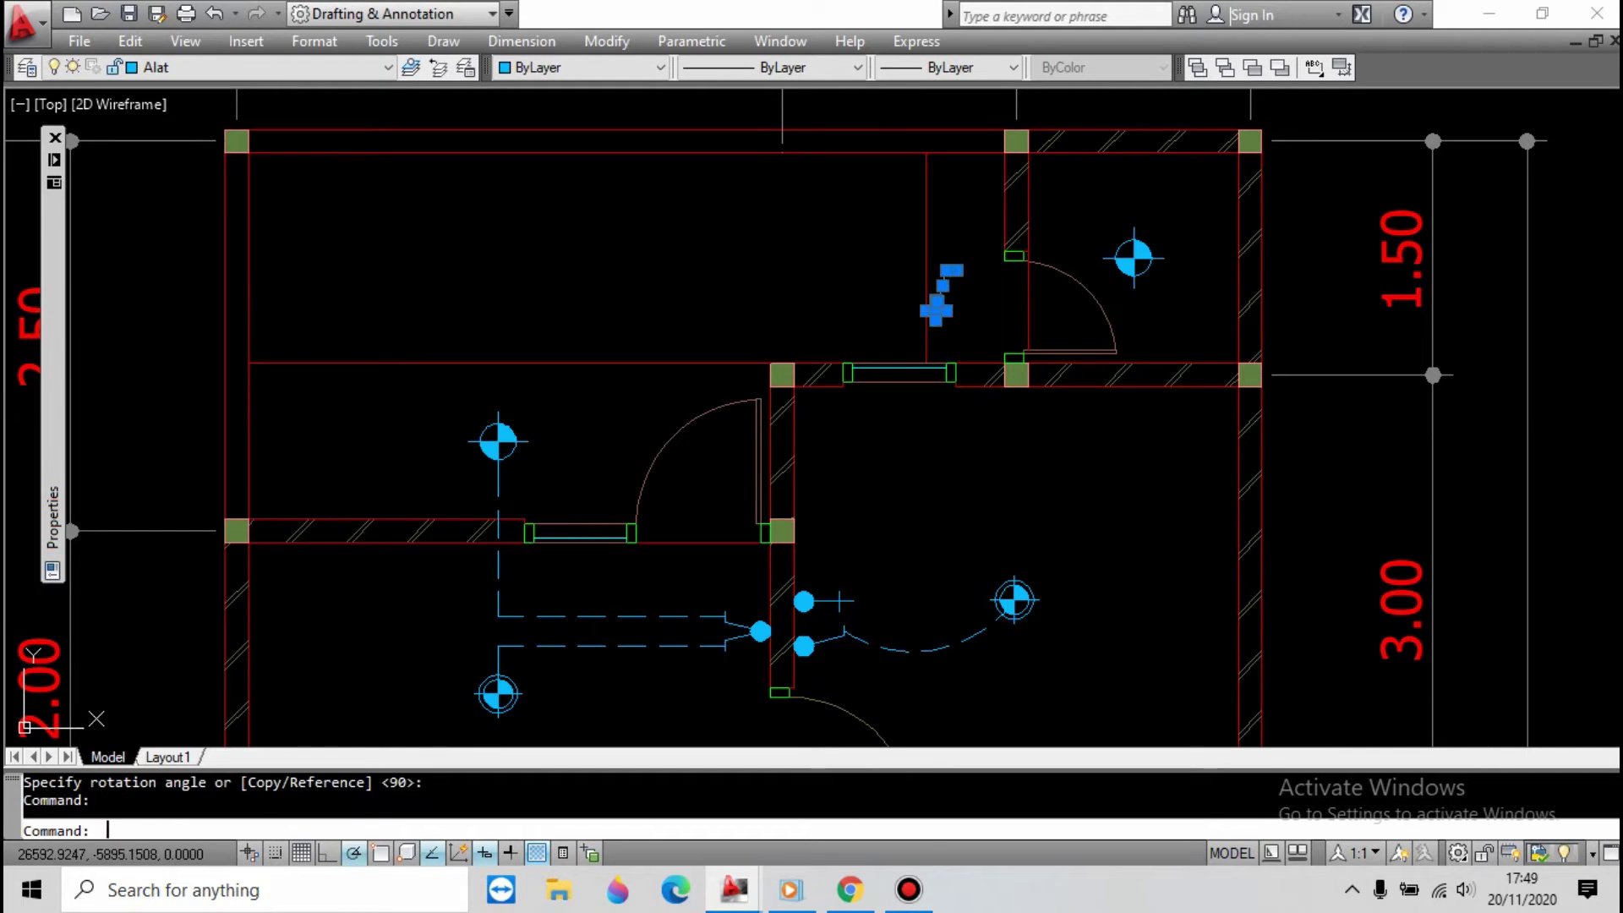
key(Return)
click(955, 286)
text(r)
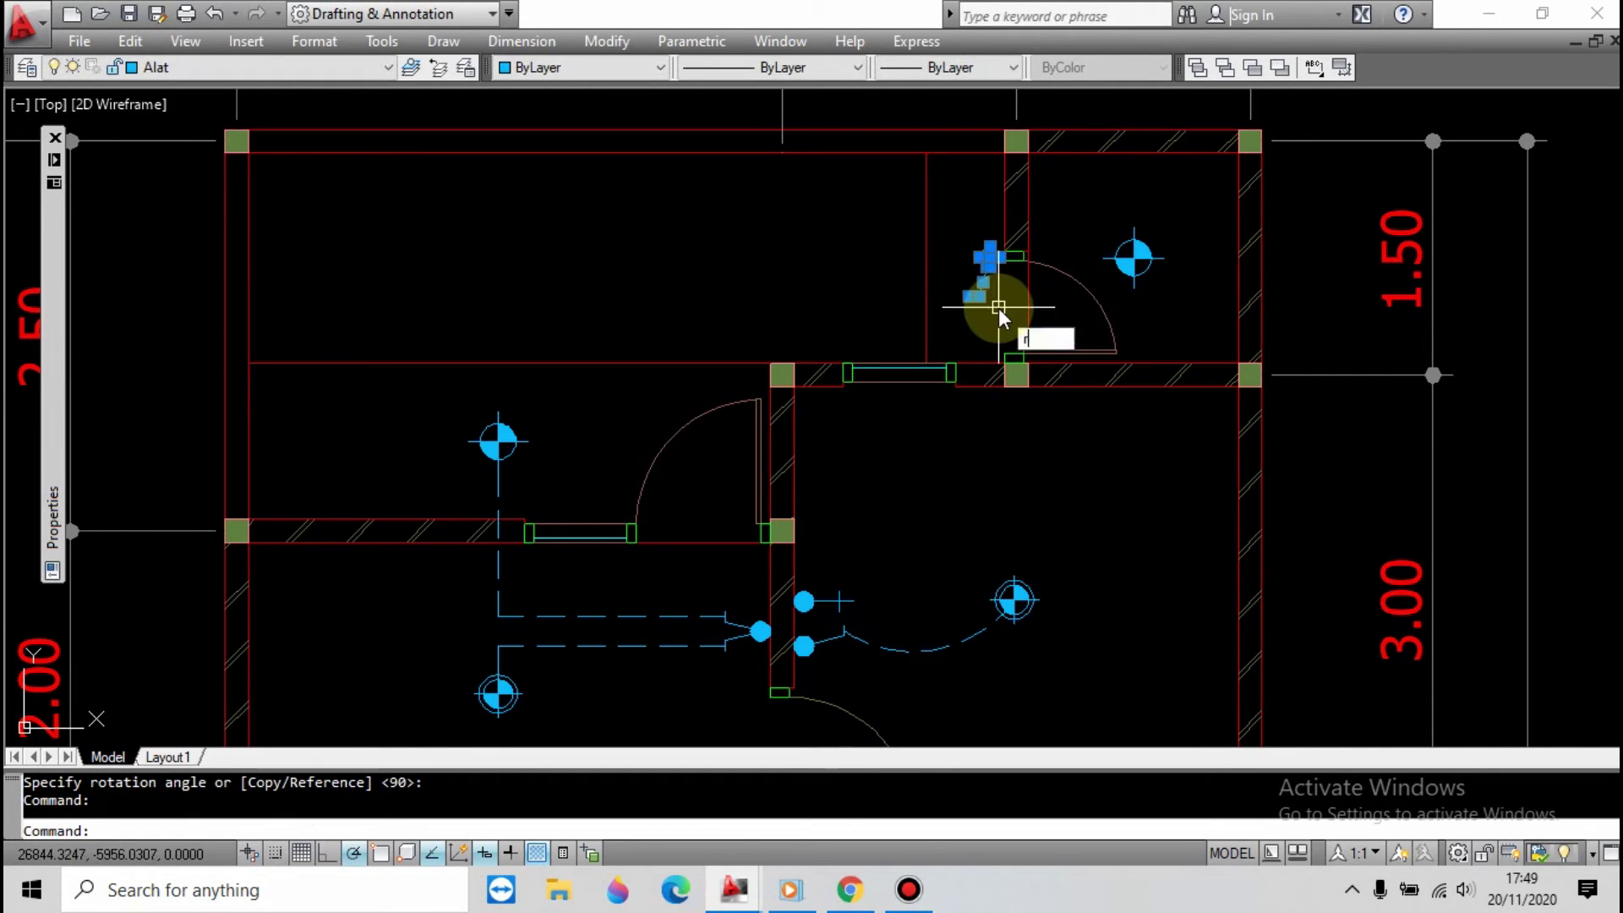
text(o)
key(Return)
click(993, 287)
click(994, 291)
Snap the rotated switch's circle grip onto the outer bathroom wall face above the door with the Nearest snap.
click(1019, 291)
click(909, 263)
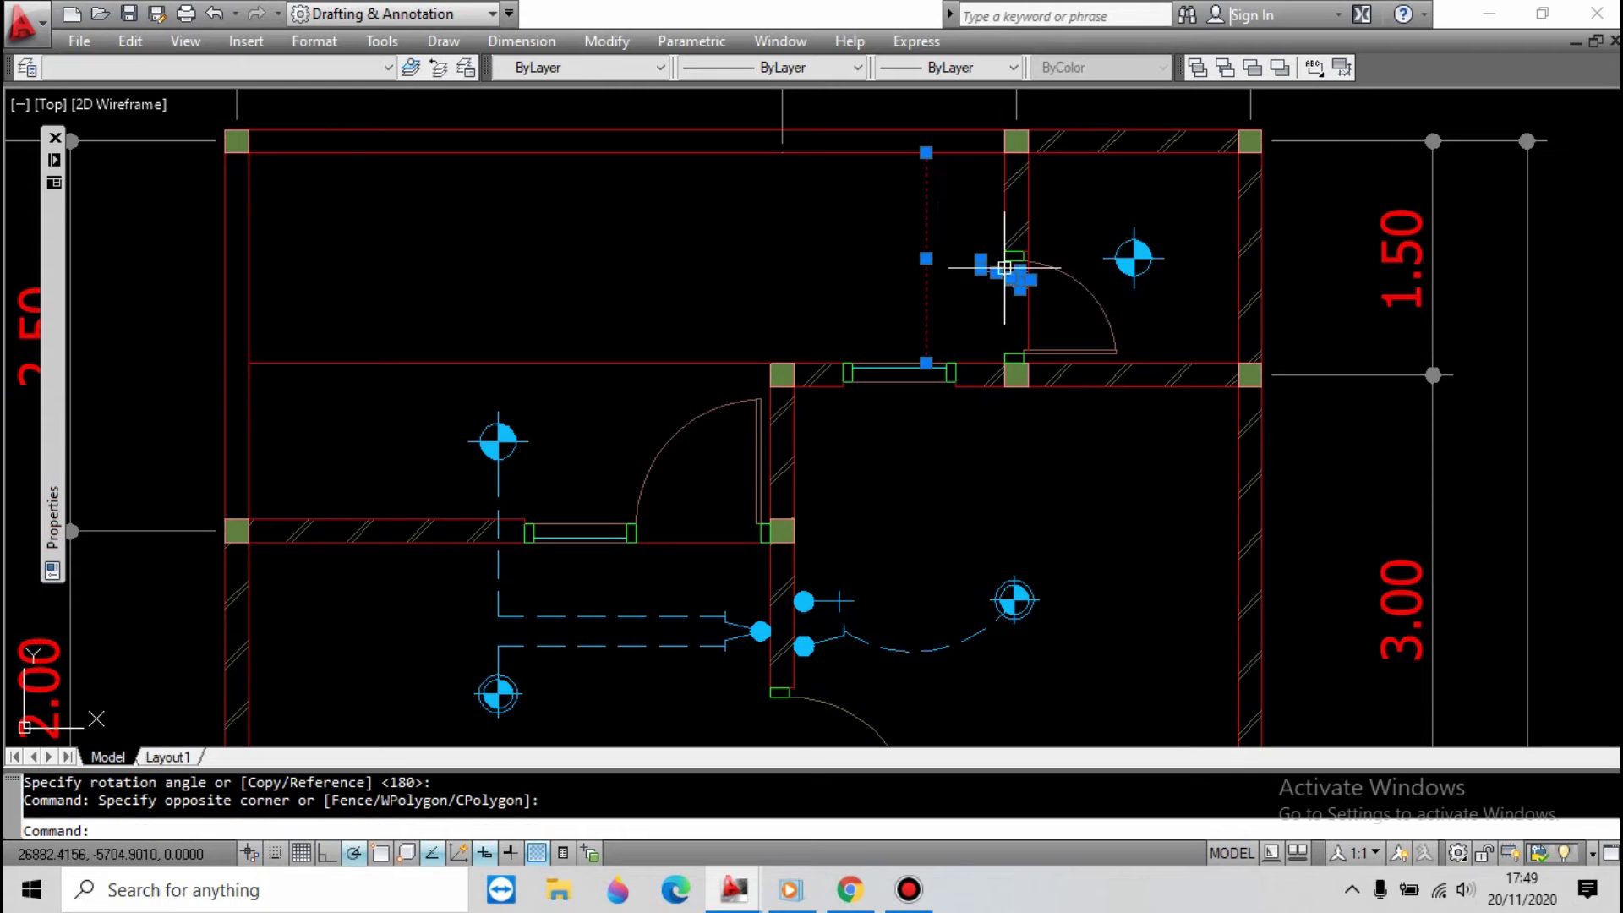
click(1030, 279)
shift+right_click(1031, 279)
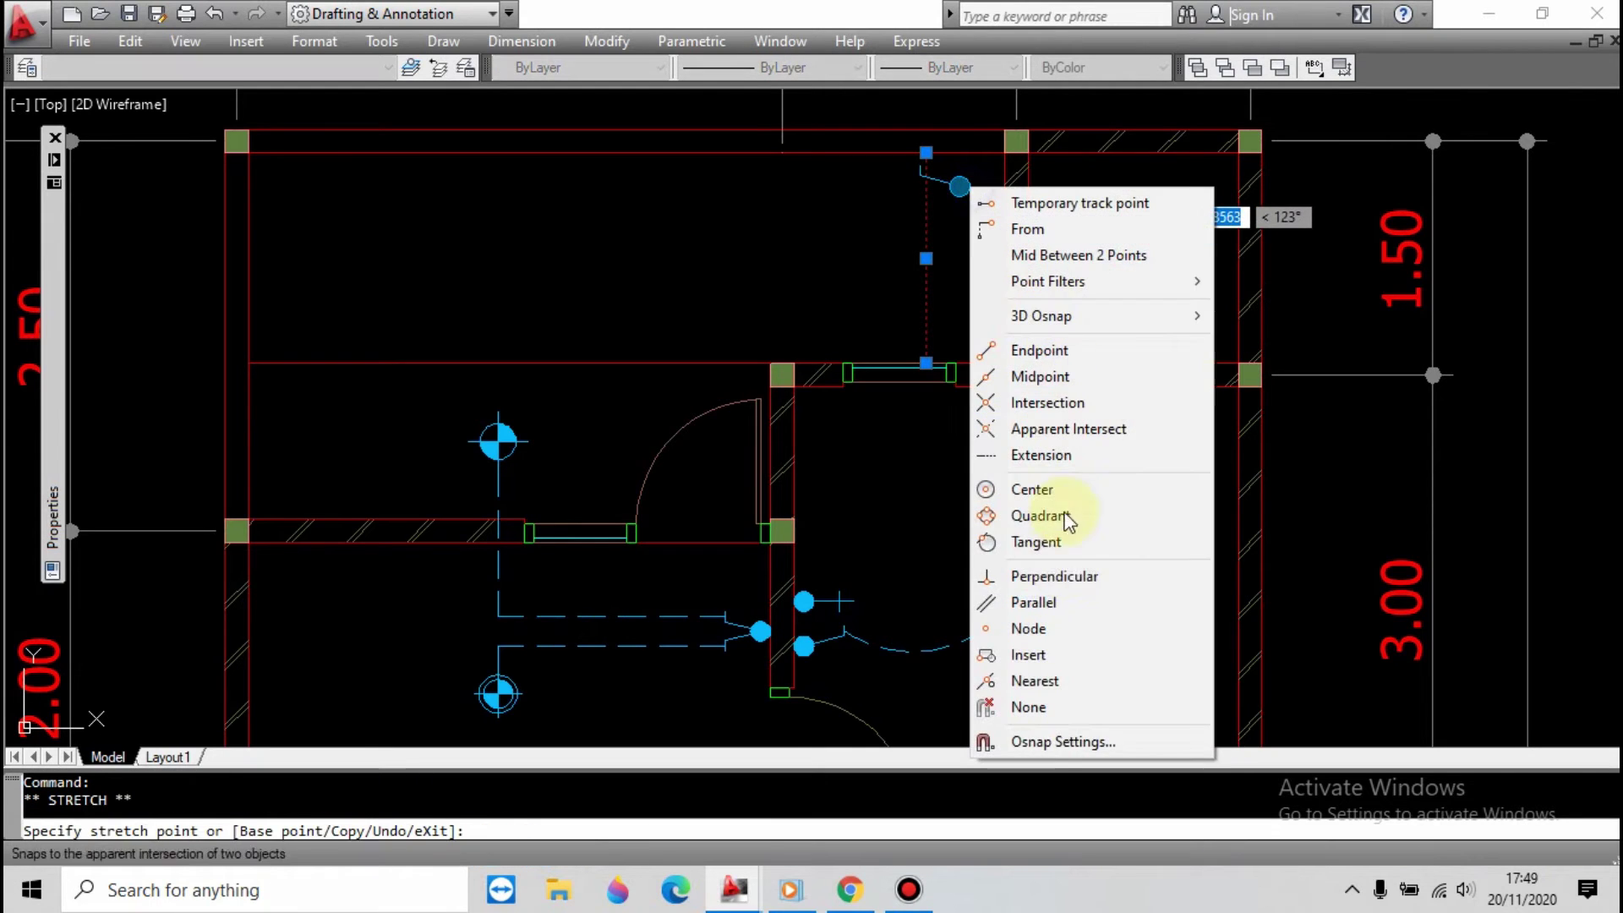
click(1041, 677)
key(Escape)
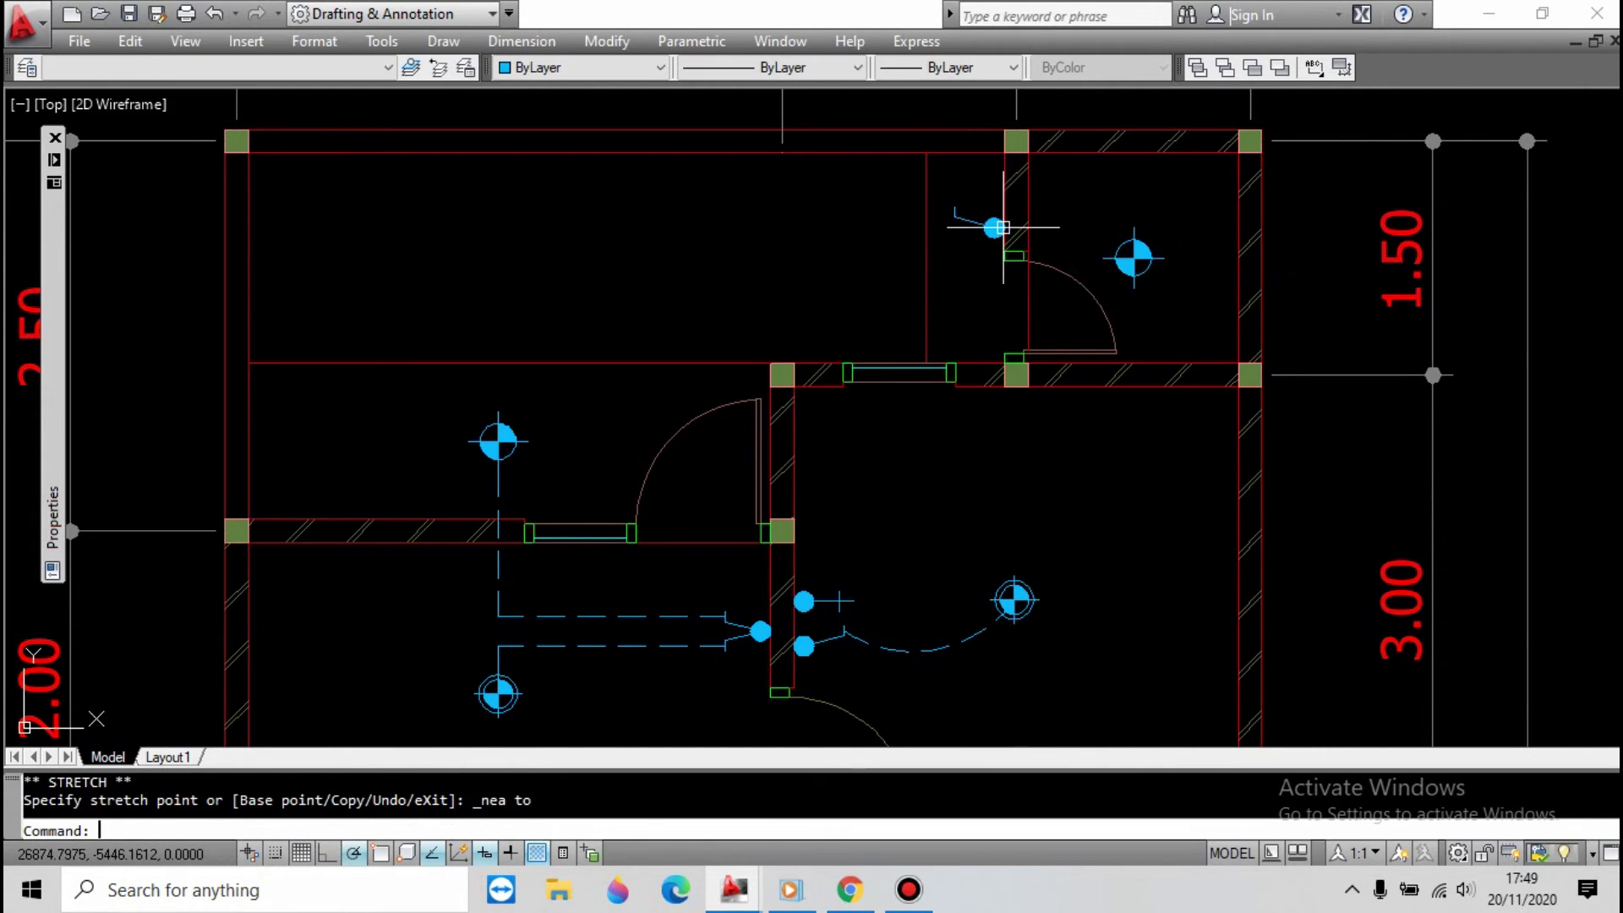
Copy the living room's wall socket into the kitchen below the lamp.
scroll(945, 222, down, 3)
scroll(879, 609, up, 2)
click(847, 607)
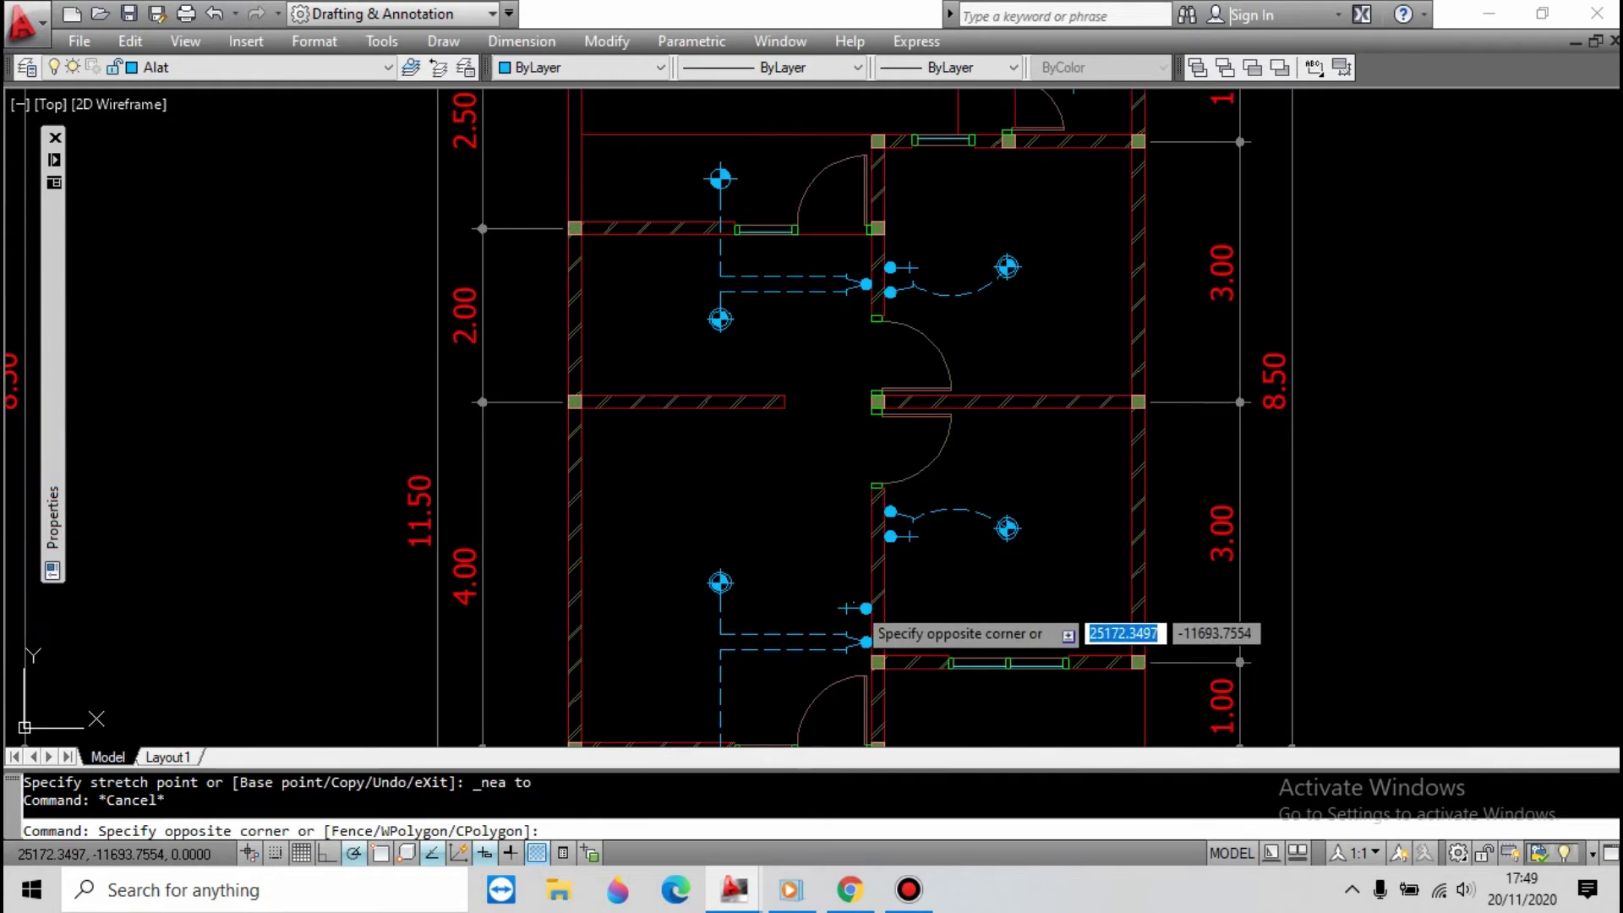
text(c)
key(Return)
click(866, 607)
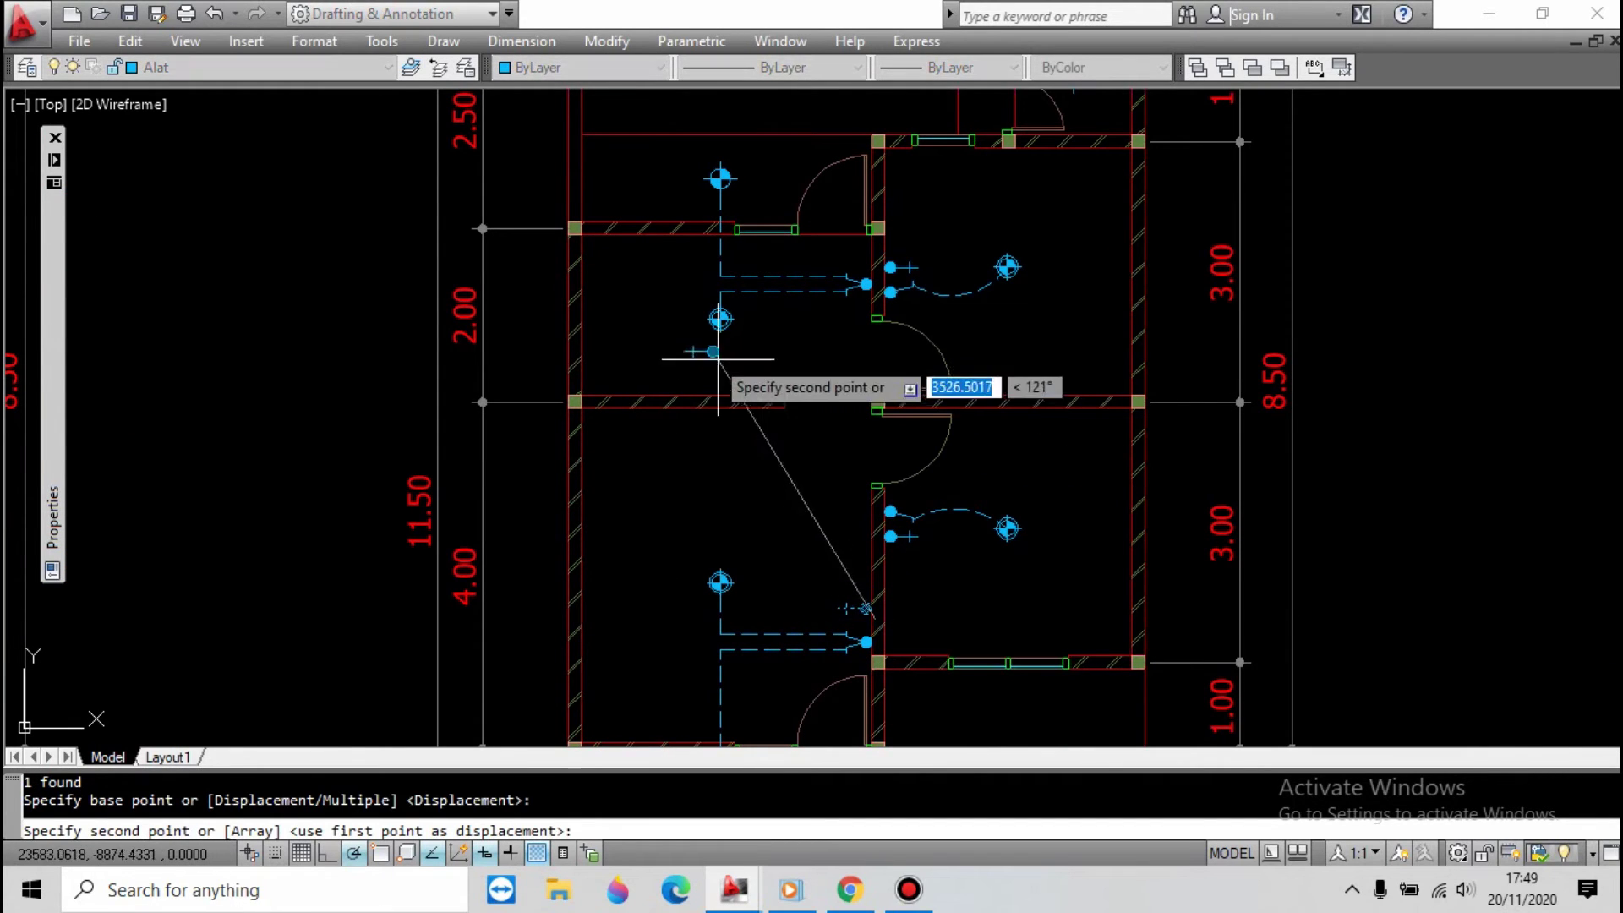
click(654, 344)
key(Escape)
Rotate the copied kitchen socket by a half turn so its circle faces the outer wall.
click(652, 344)
text(ro)
key(Return)
scroll(671, 373, up, 2)
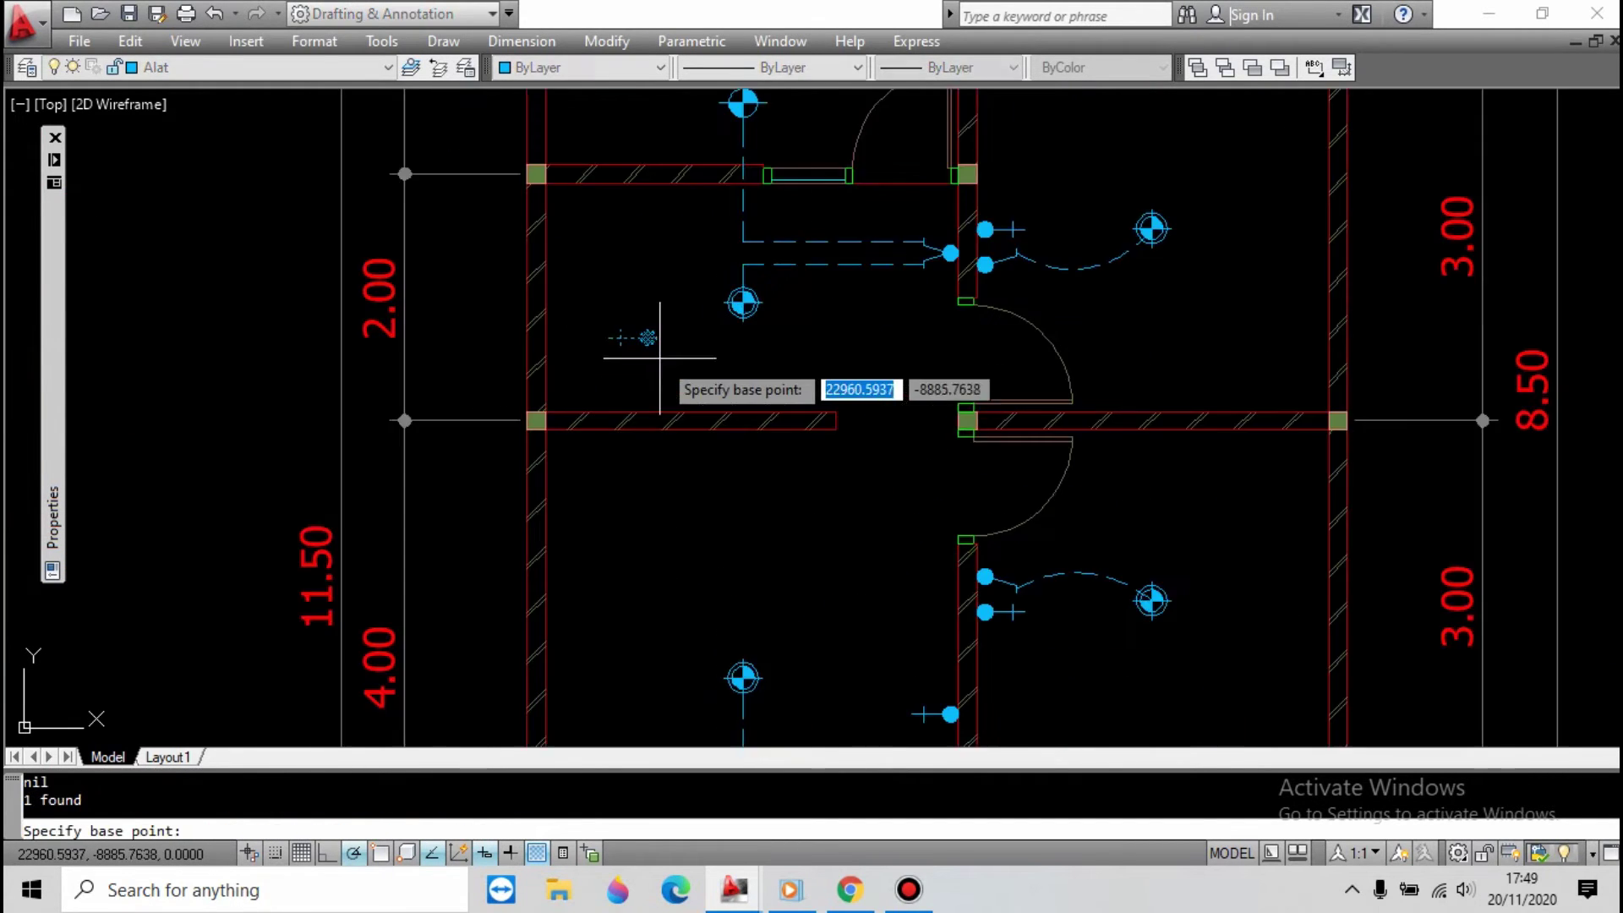
click(644, 346)
click(697, 362)
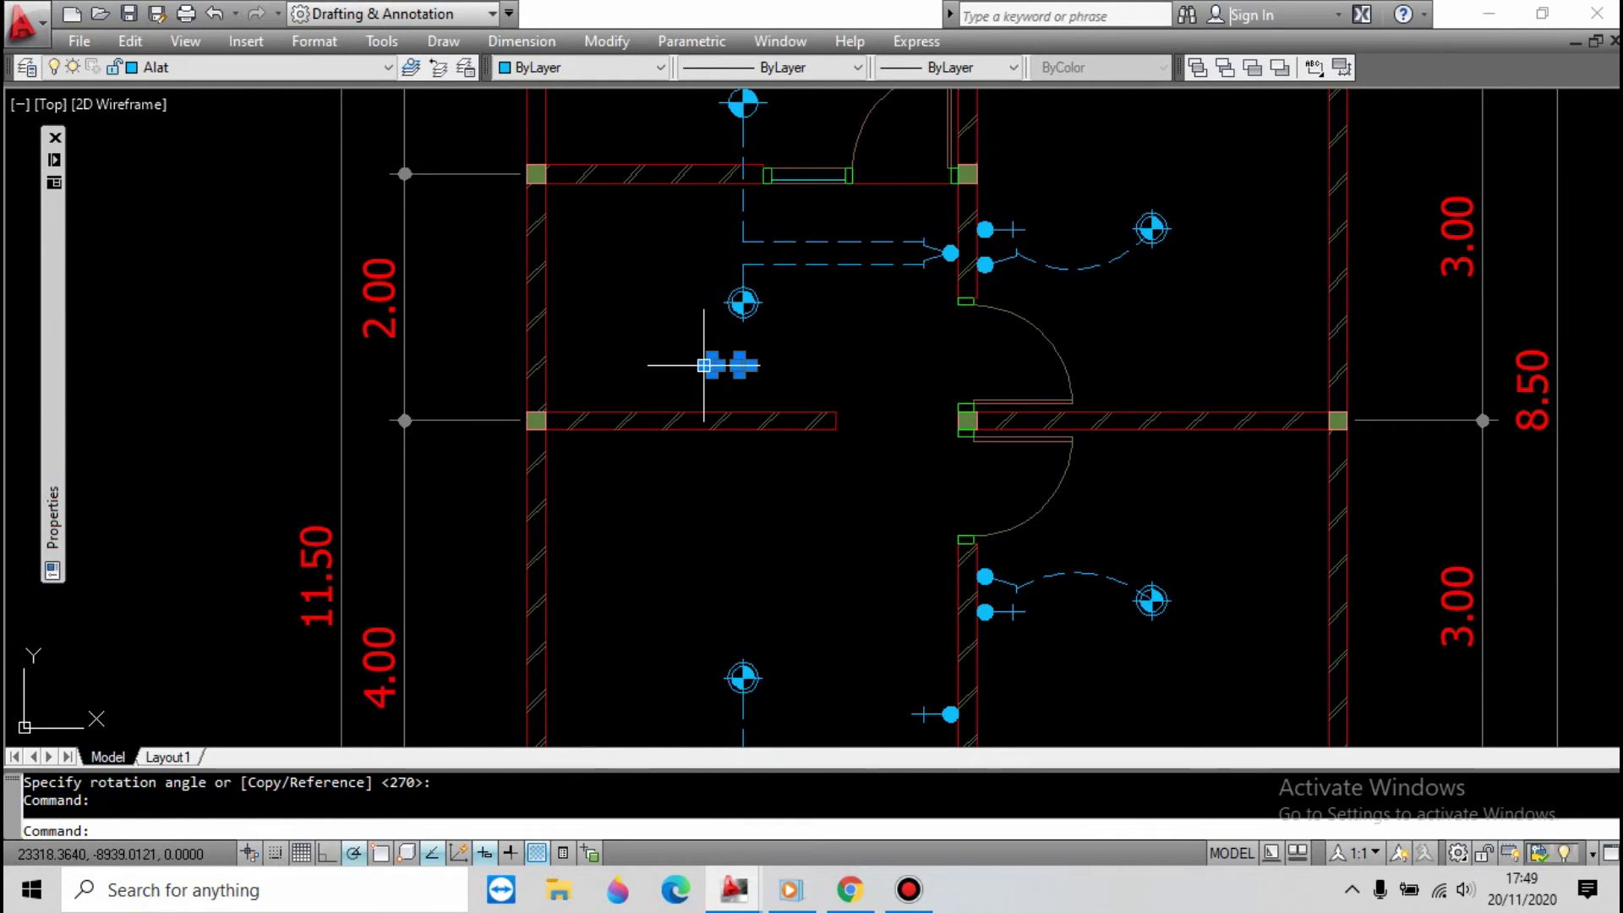
Snap the kitchen socket's circle grip onto the inner face of the kitchen's outer wall with the Nearest snap.
click(703, 365)
shift+right_click(592, 291)
click(659, 782)
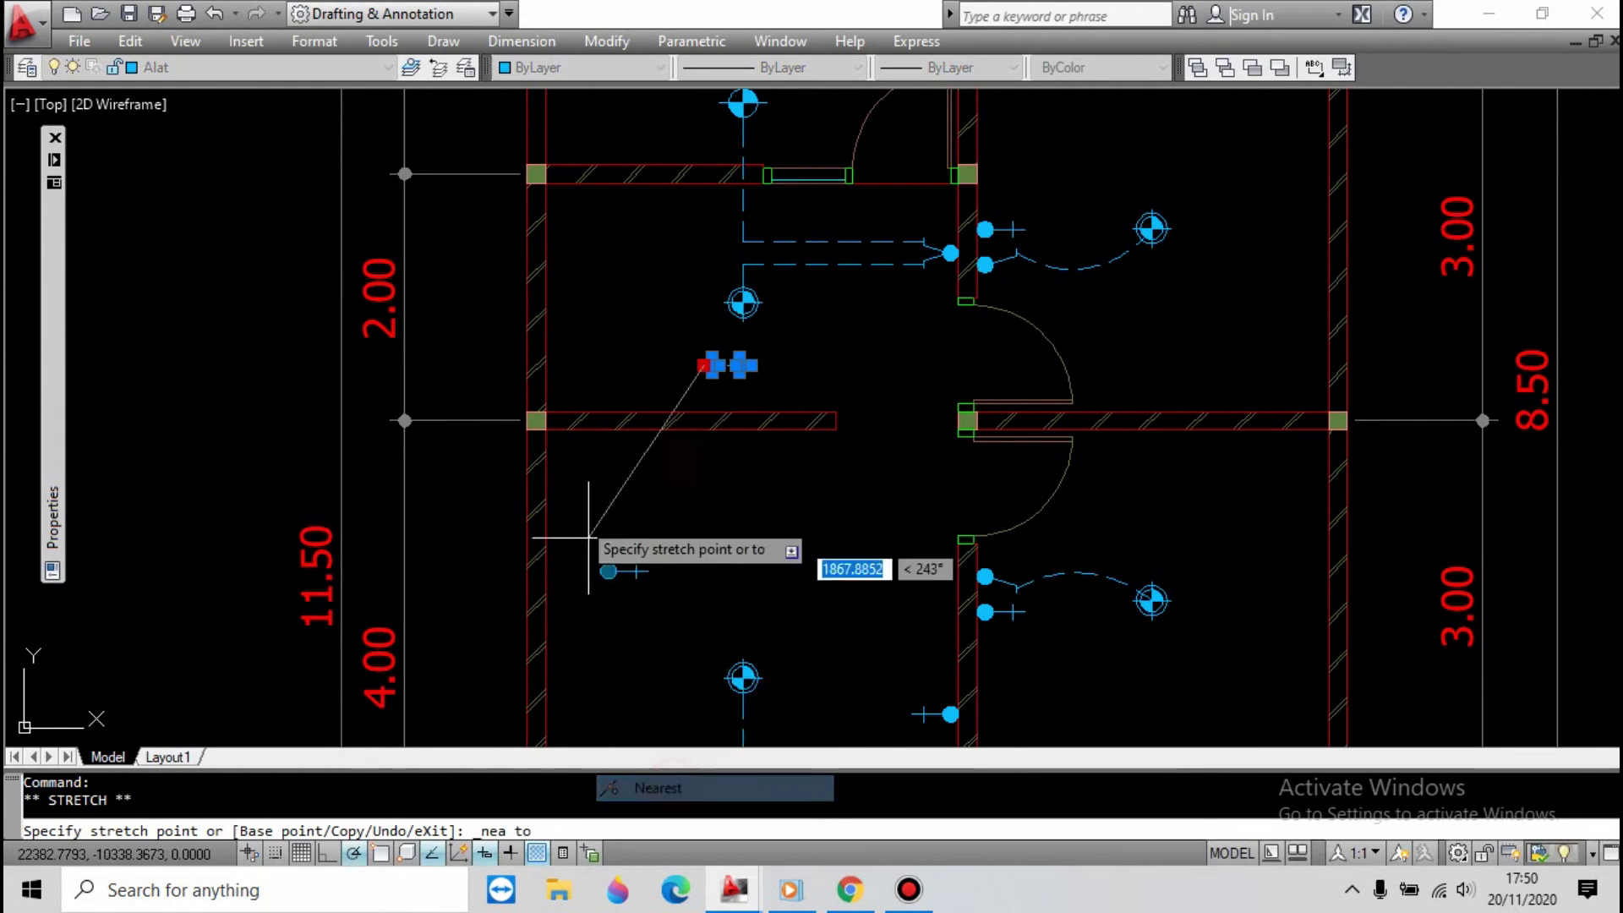
click(545, 369)
Copy the kitchen socket vertically up to the rear area, along the same side wall near the outdoor lamp.
scroll(660, 522, down, 4)
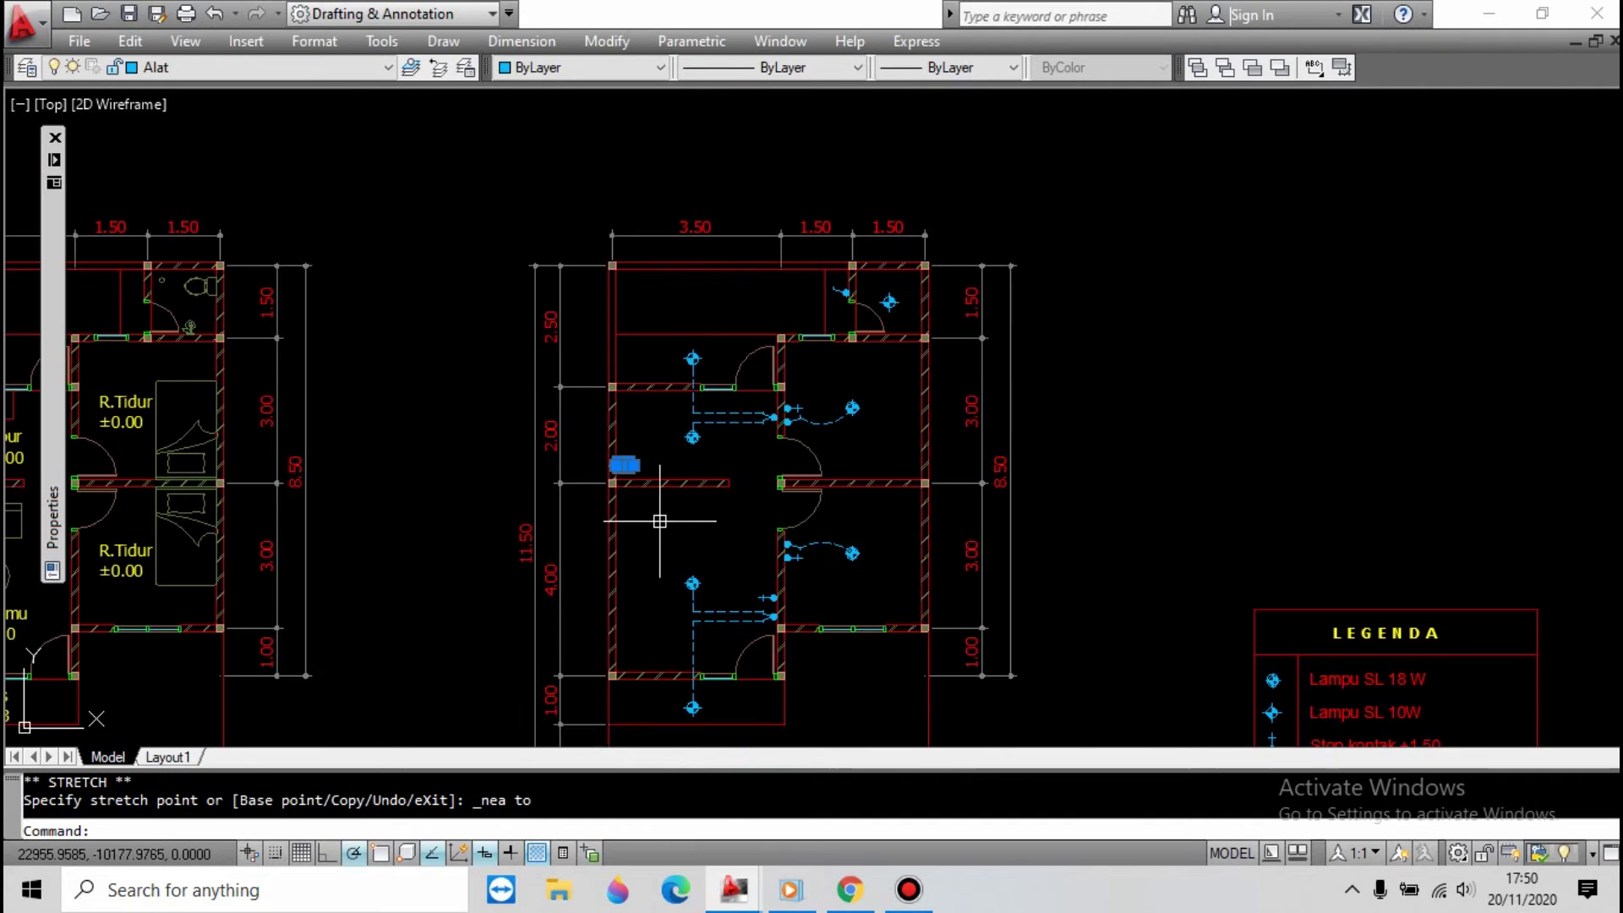
text(co)
key(Return)
click(659, 501)
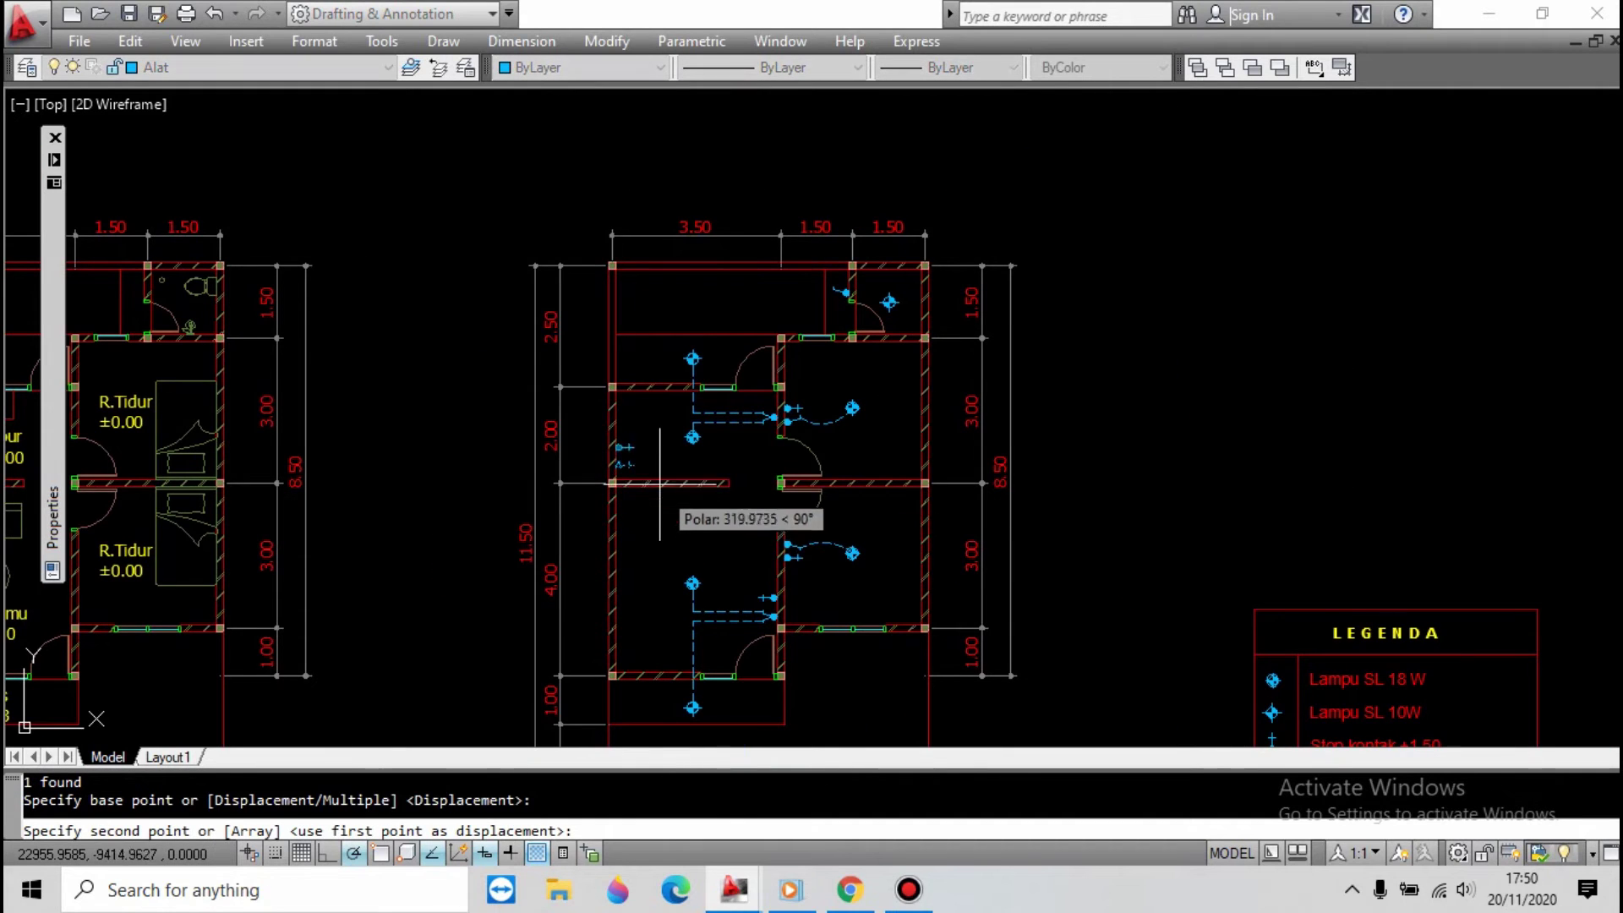
click(660, 389)
Copy the living room's wall socket into the lower bedroom, above the window.
scroll(1063, 318, down, 2)
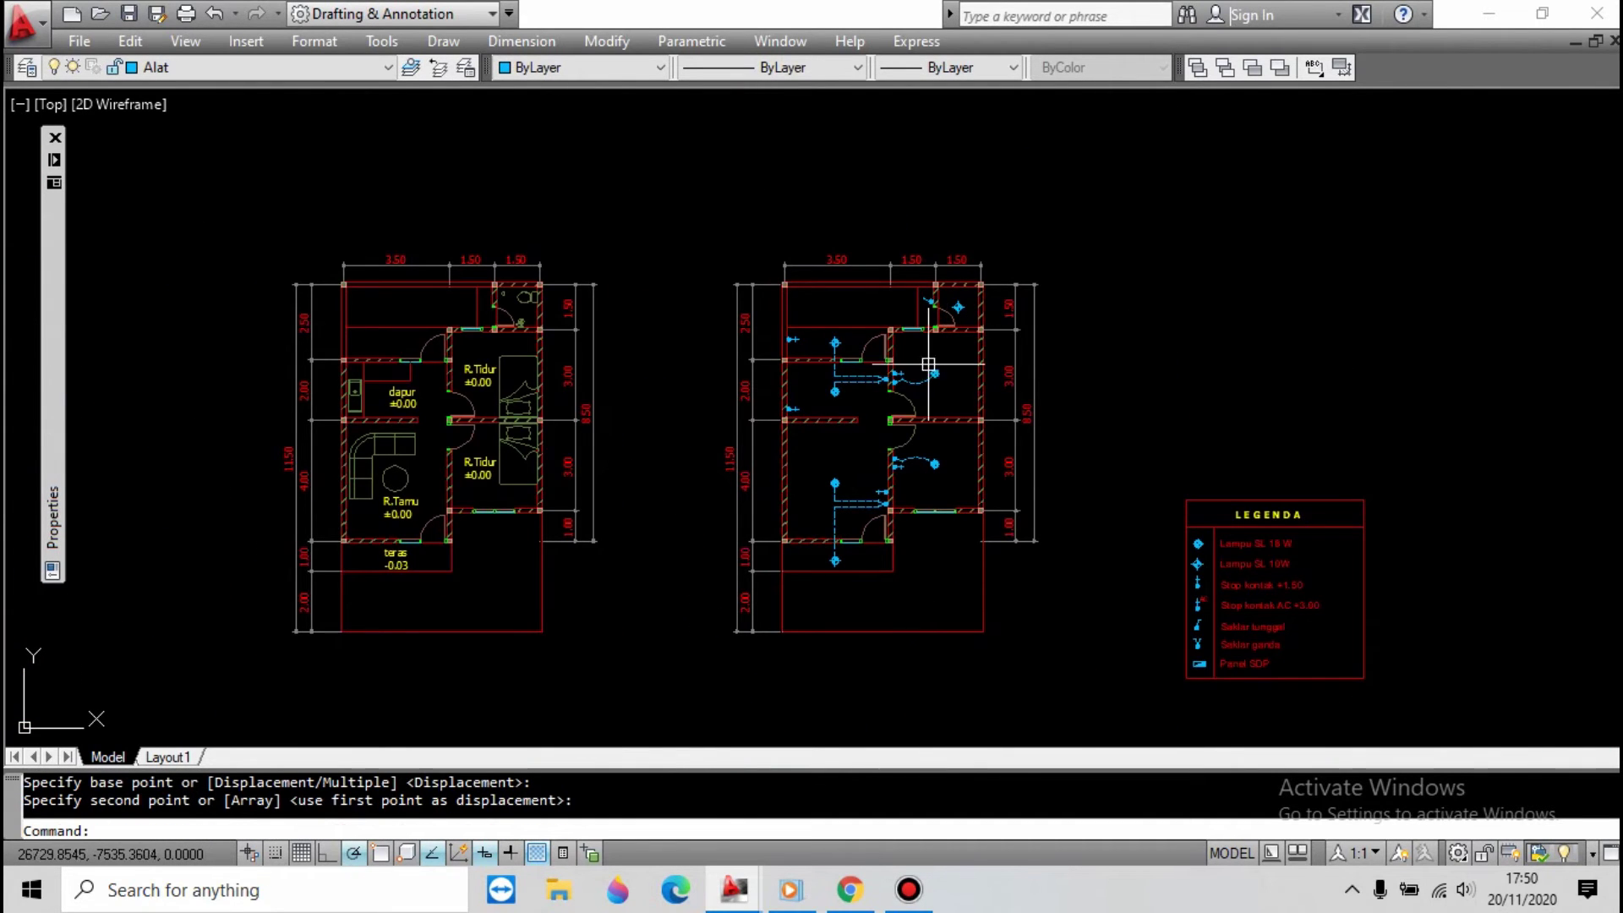
scroll(442, 381, up, 2)
scroll(864, 393, up, 2)
scroll(901, 442, down, 3)
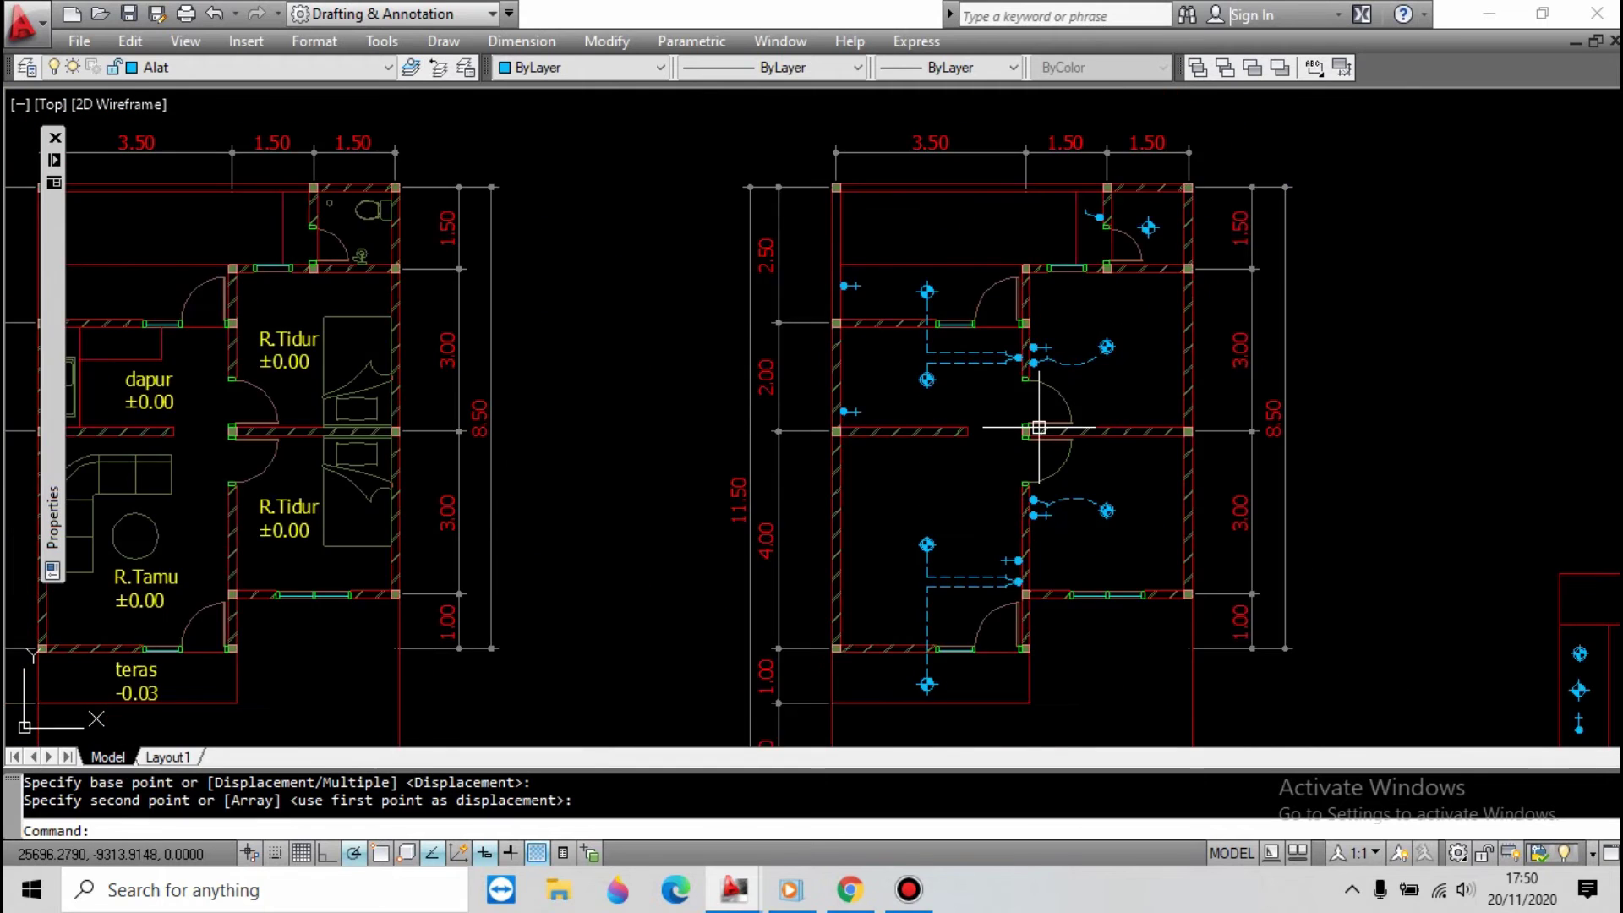
scroll(927, 414, up, 5)
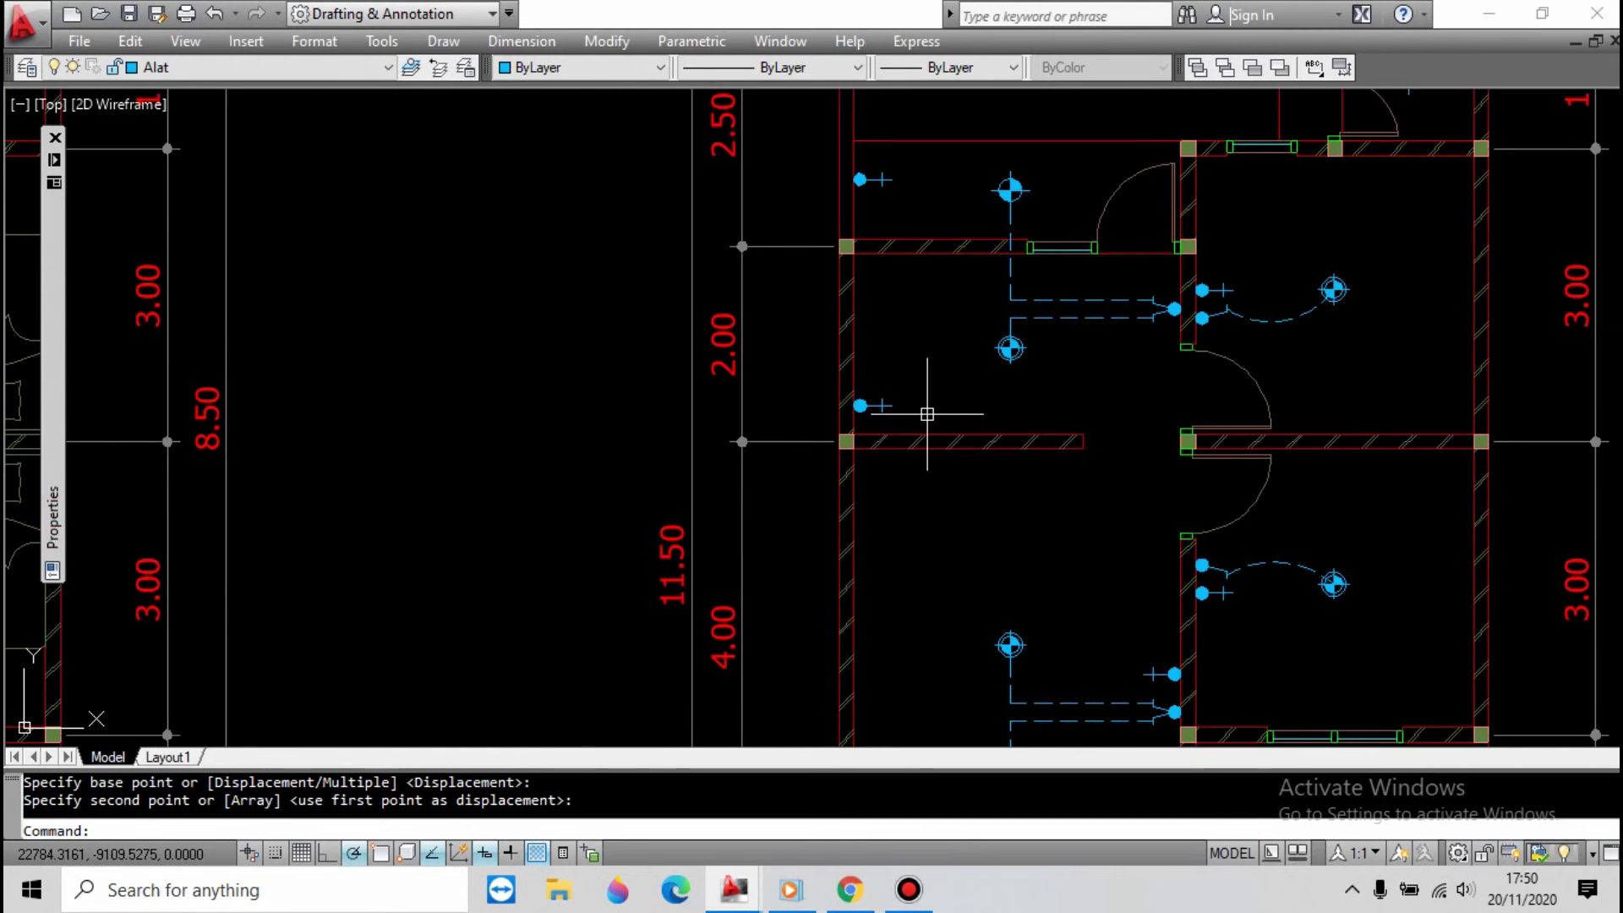
scroll(913, 423, down, 4)
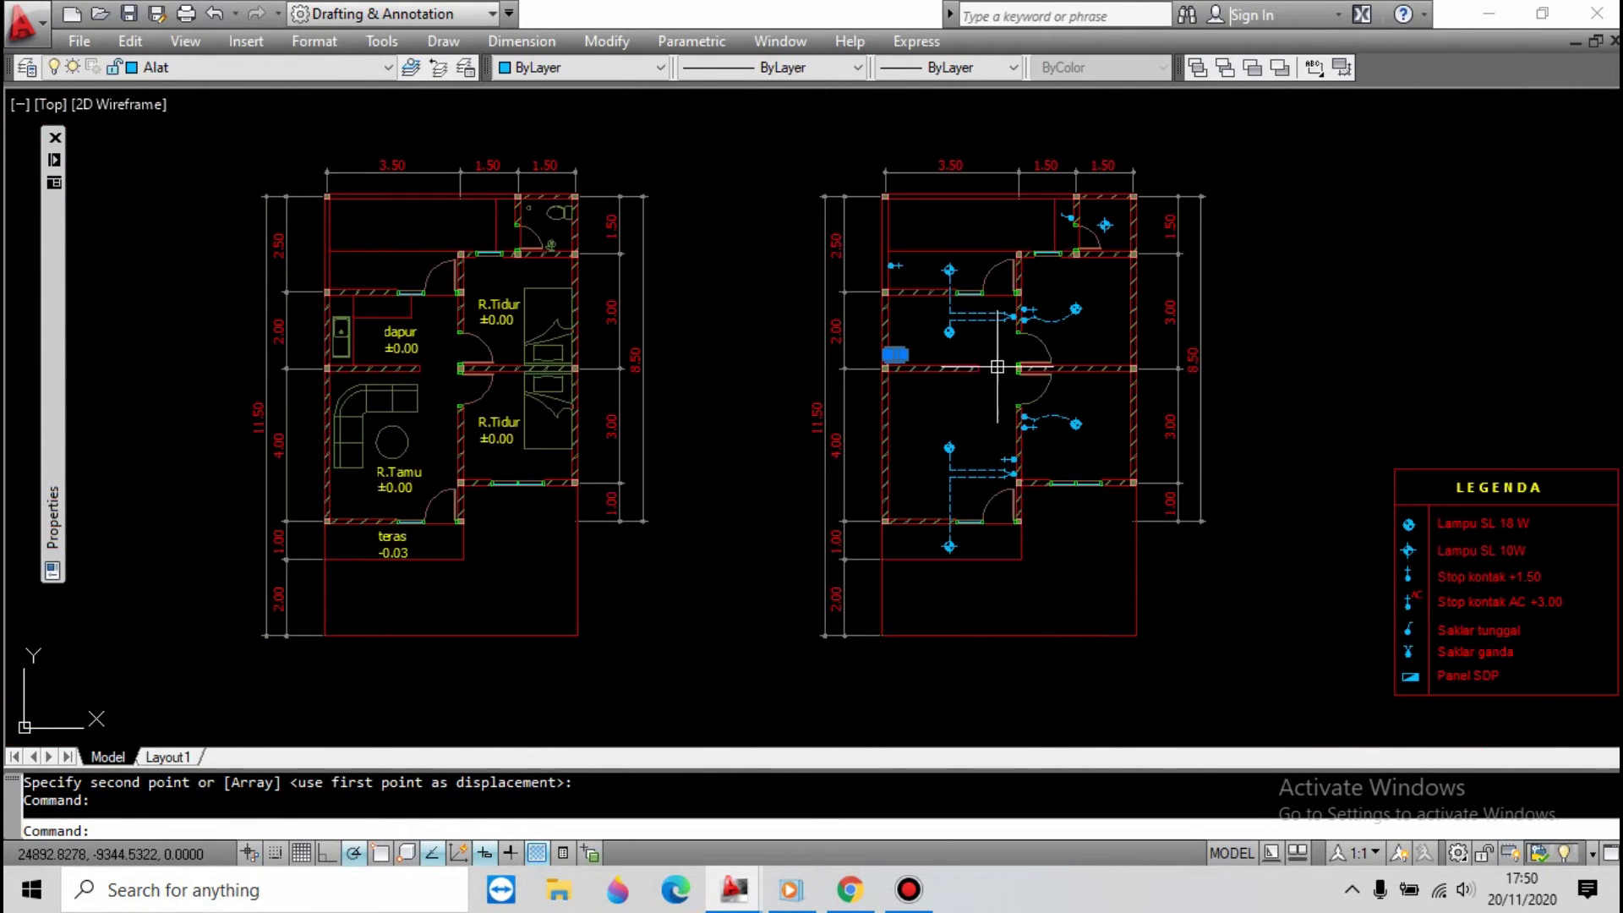
scroll(1054, 471, up, 3)
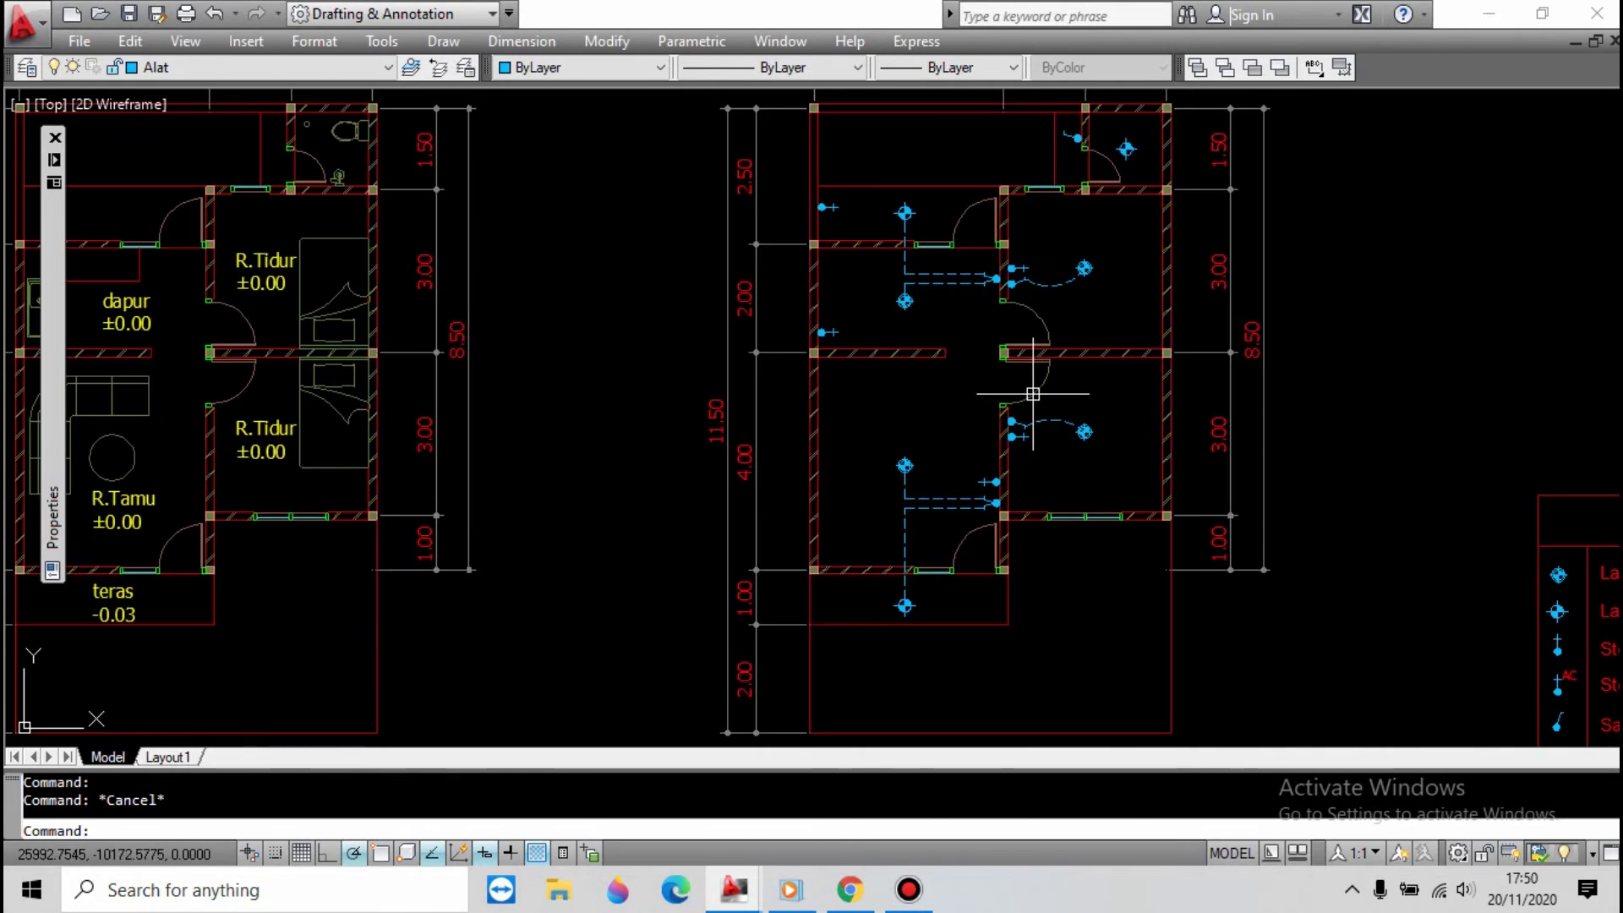
text(o)
key(Return)
click(1077, 505)
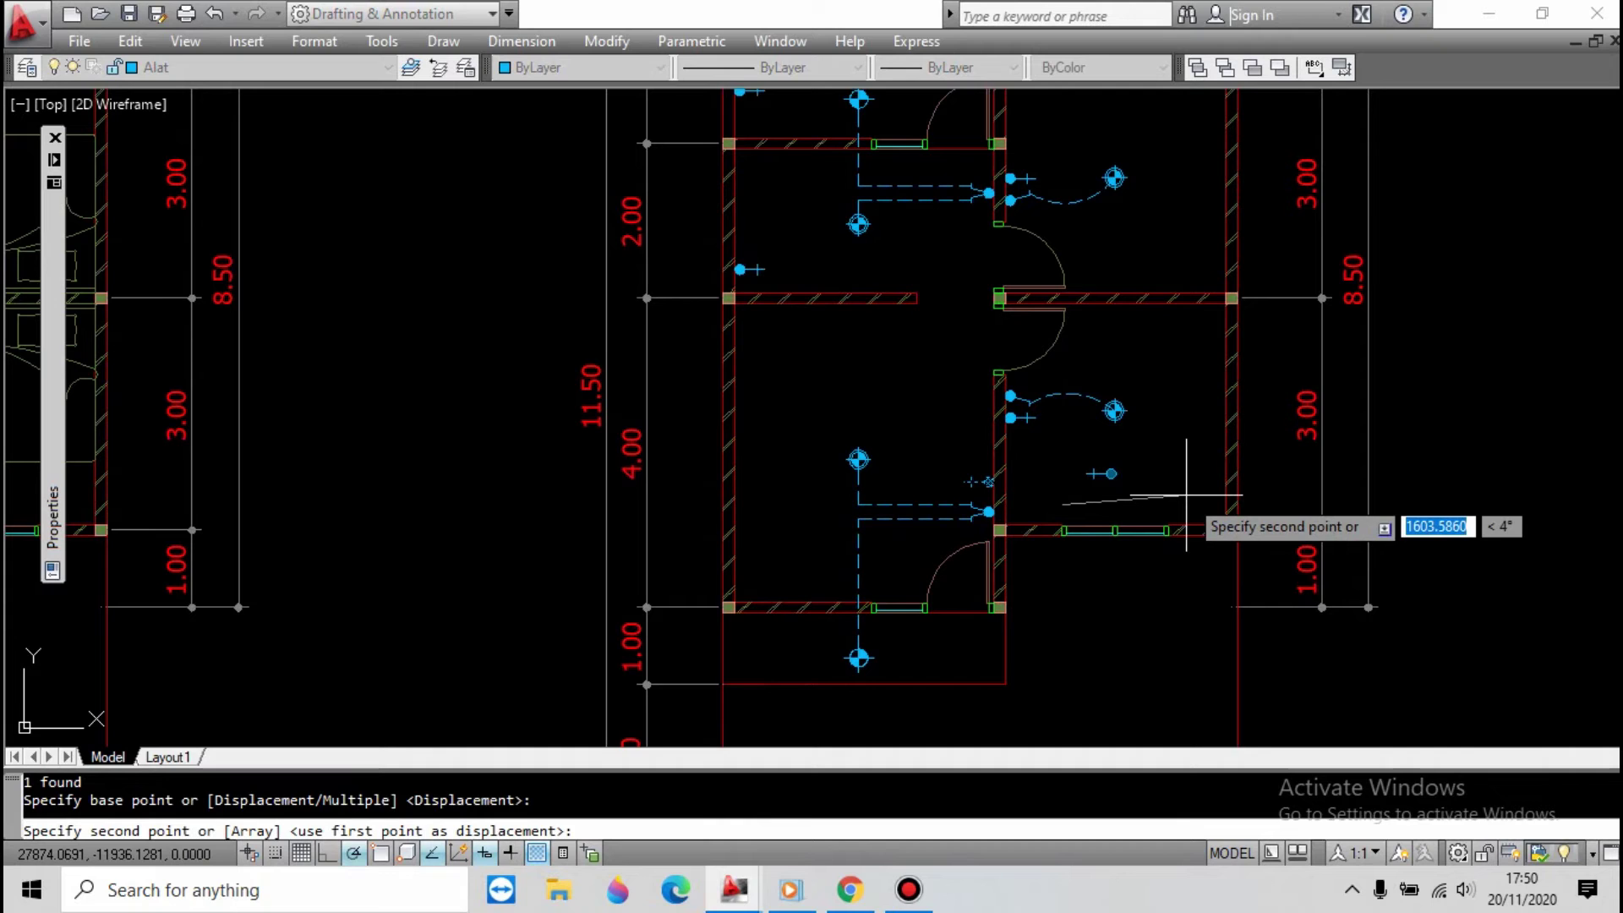
key(Escape)
Rotate the copied bedroom socket by a quarter turn so its circle faces the window wall.
text(r)
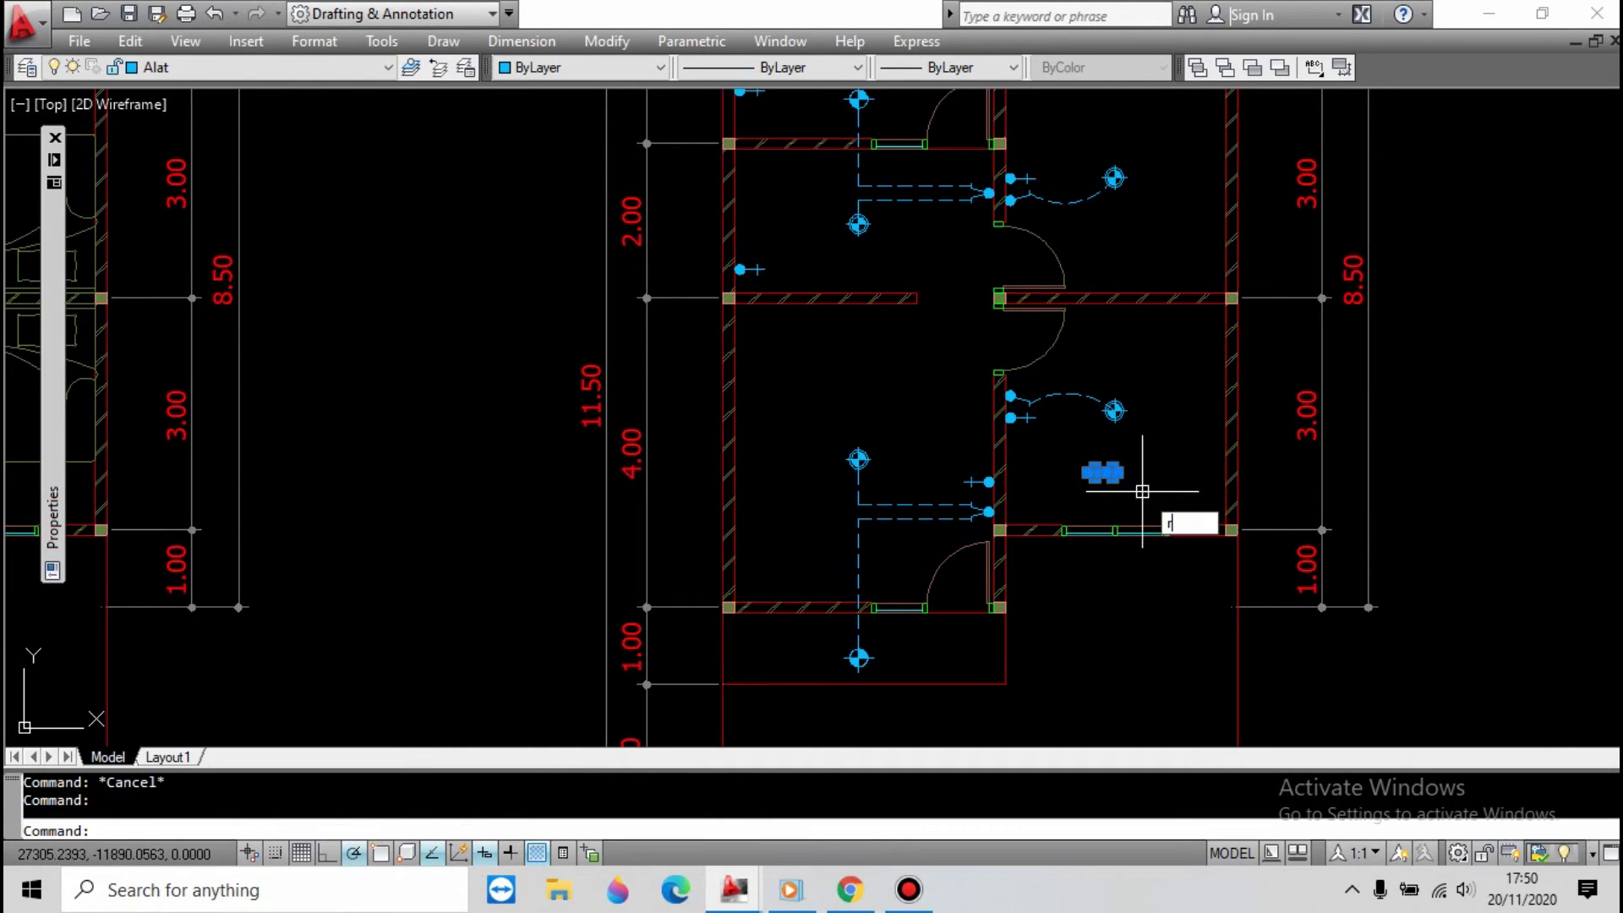
text(o)
key(Return)
scroll(1141, 493, up, 2)
click(1128, 480)
click(1127, 486)
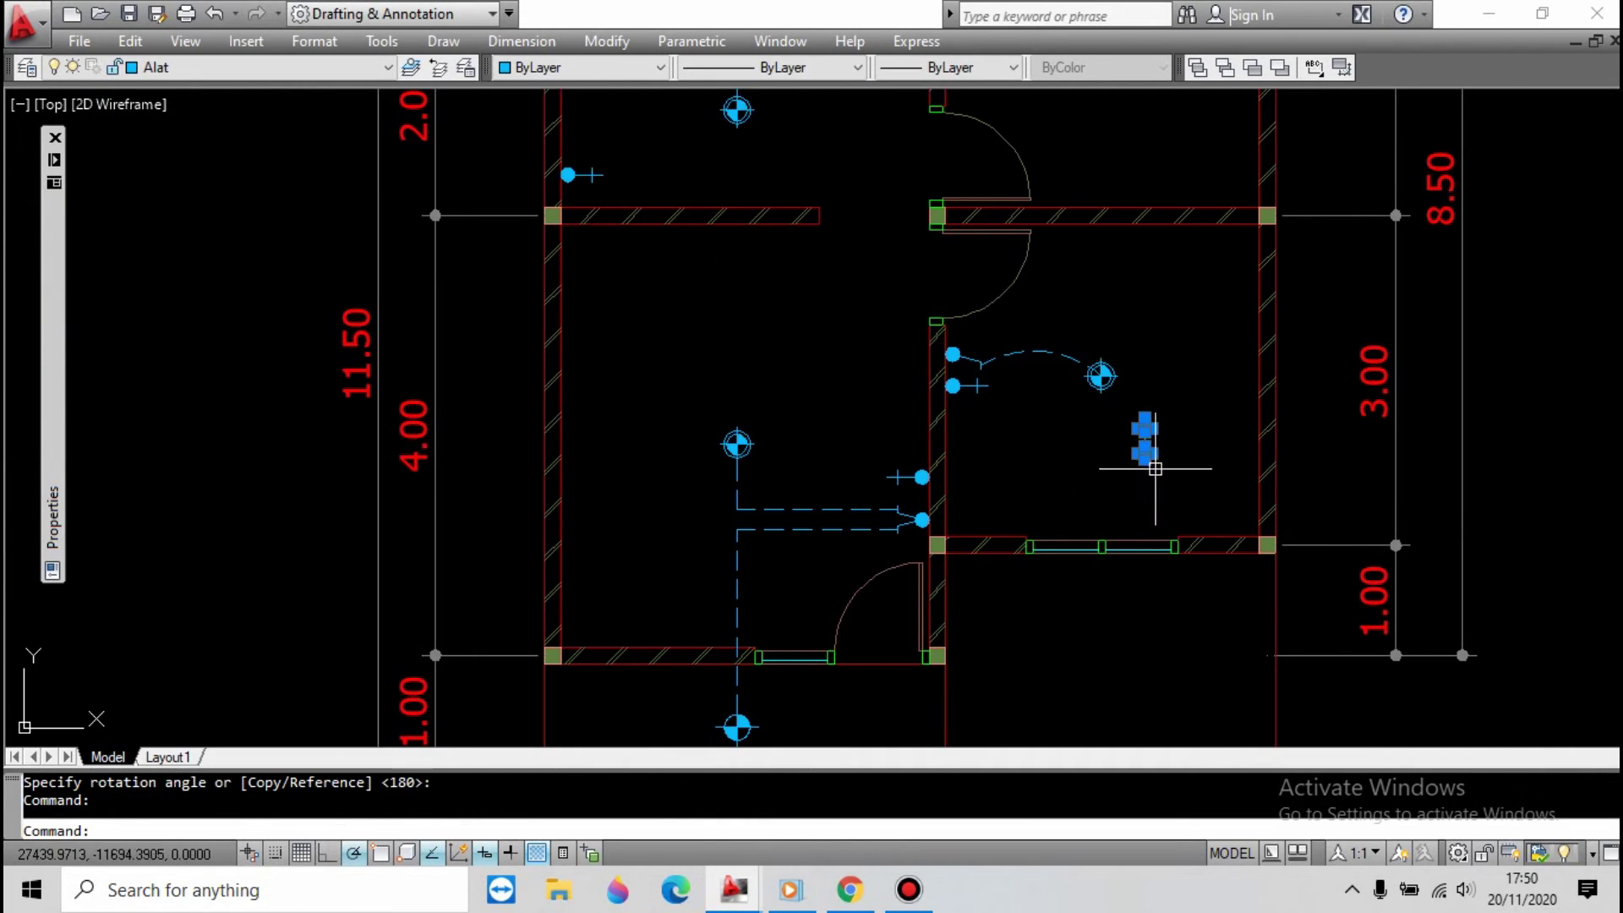
key(Return)
scroll(1173, 497, up, 2)
shift+right_click(1145, 541)
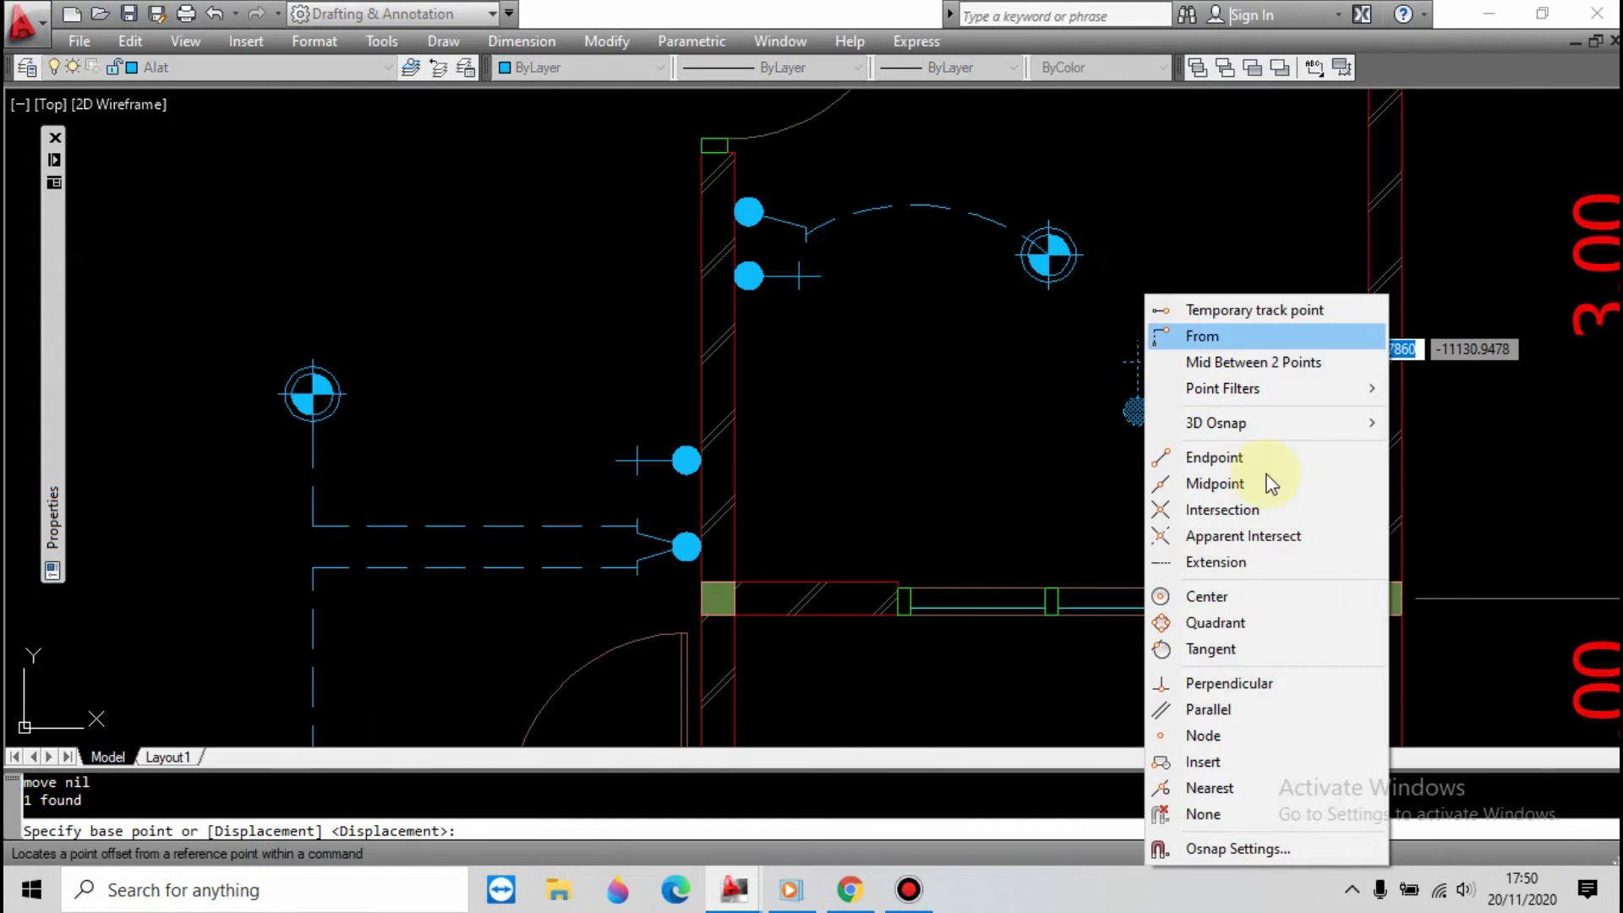
click(1217, 734)
key(Escape)
scroll(1134, 410, down, 4)
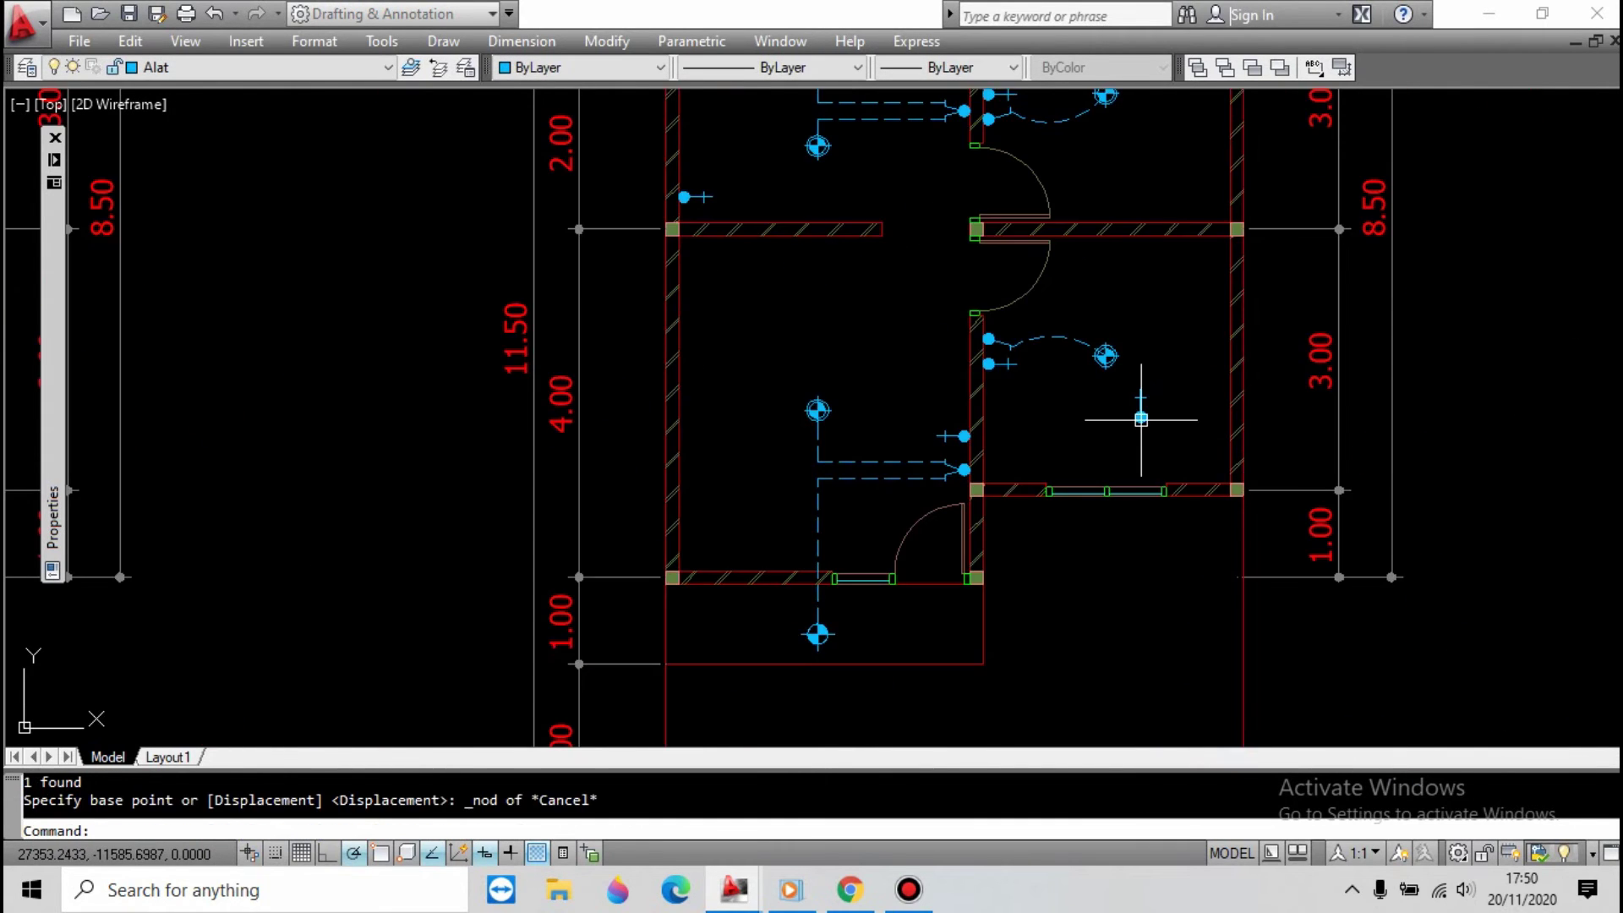
Snap the bedroom socket's circle grip onto the front wall between the window and the corner column with the Nearest snap.
scroll(1130, 414, up, 3)
click(1130, 425)
shift+right_click(1183, 391)
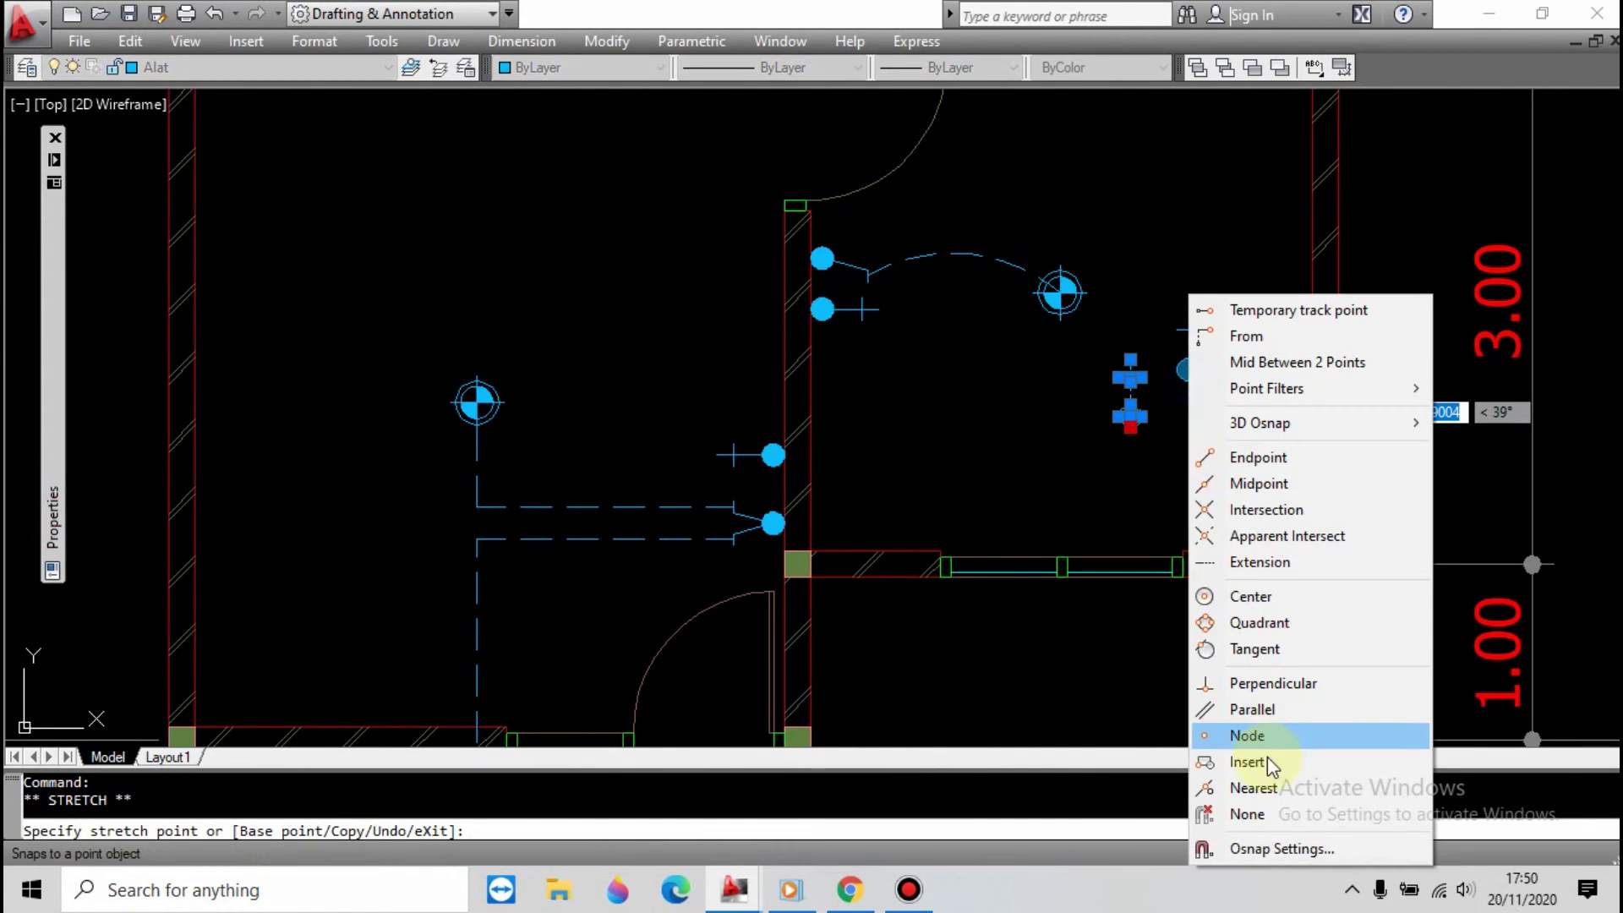
click(1247, 765)
click(1231, 538)
Copy the AC label from the legend to just above the lower bedroom's front wall socket.
scroll(1065, 435, down, 2)
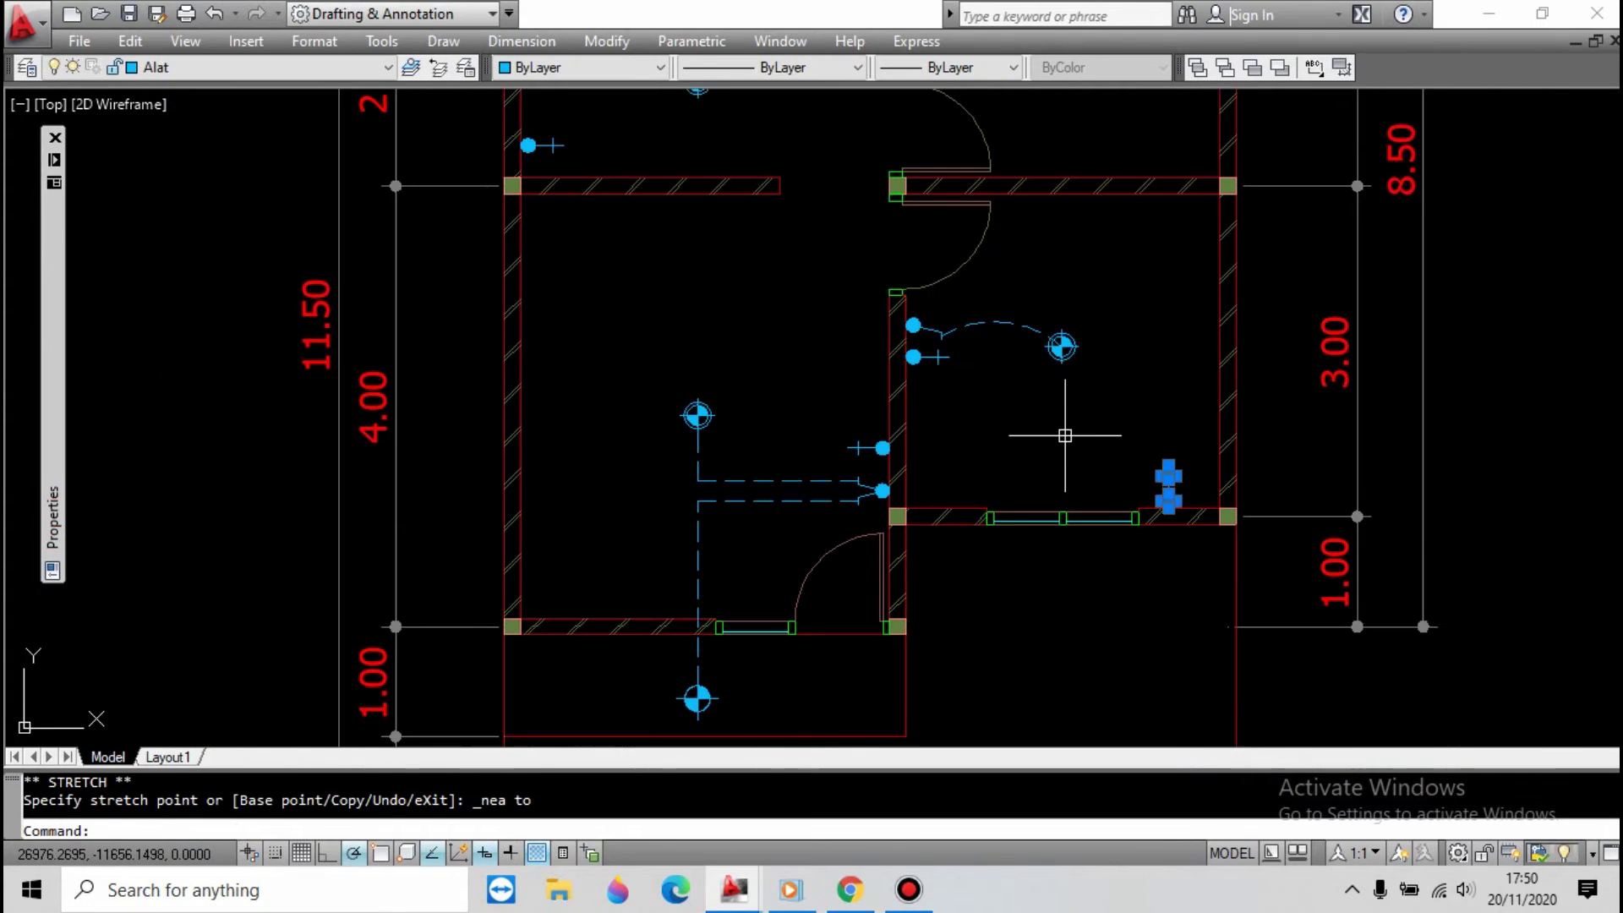
scroll(996, 442, down, 2)
scroll(1296, 656, down, 2)
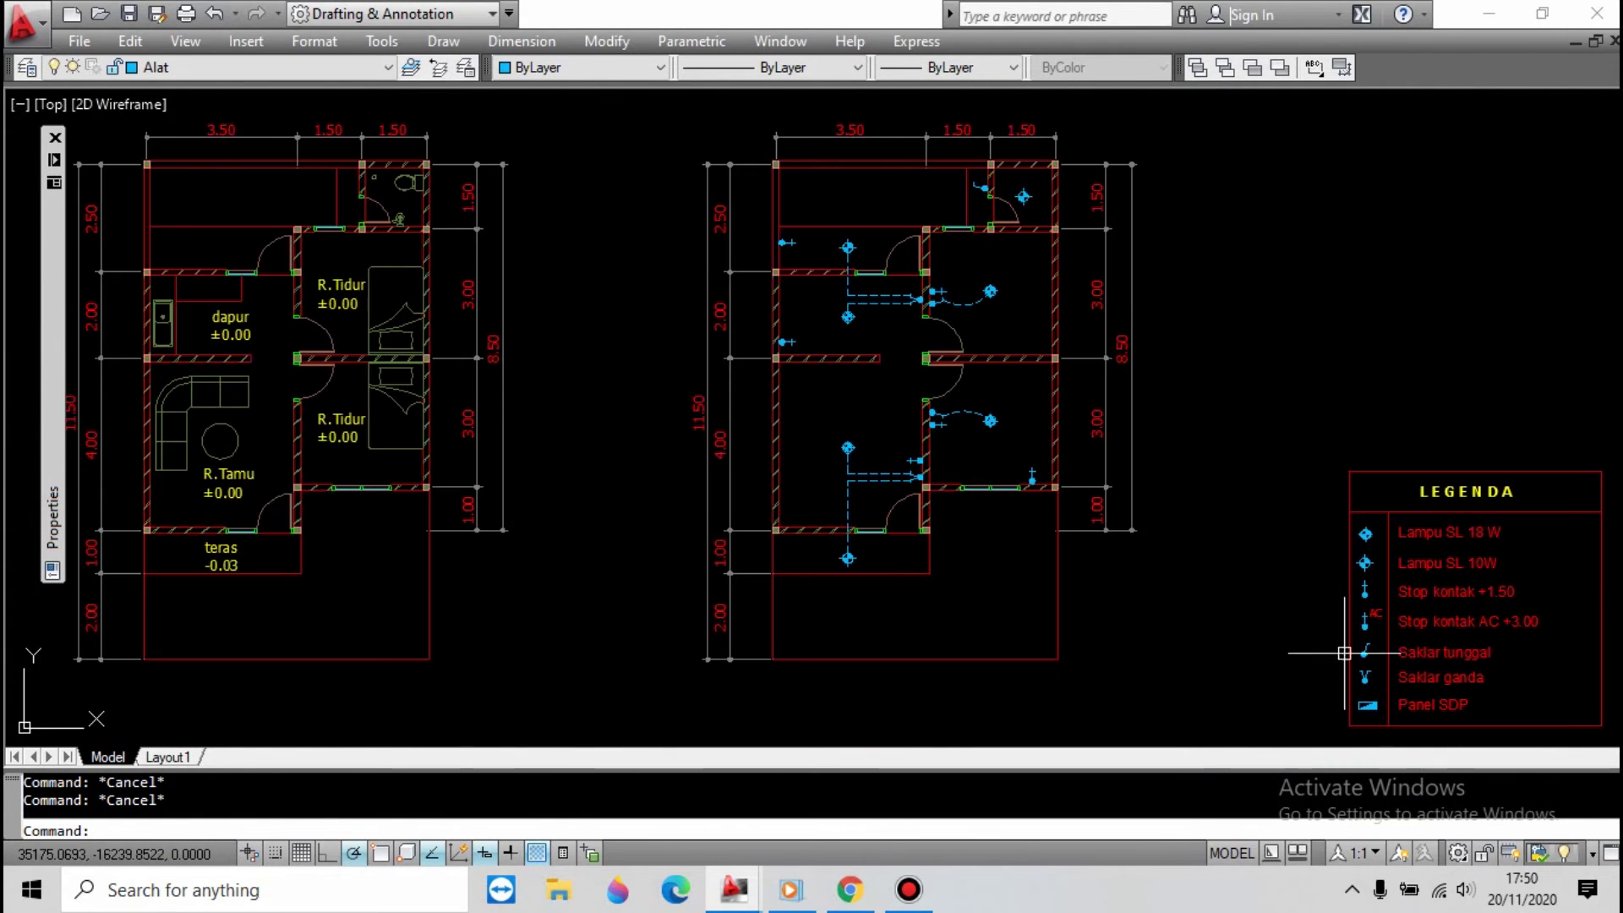
scroll(1388, 591, up, 2)
text(co)
key(Return)
click(1385, 606)
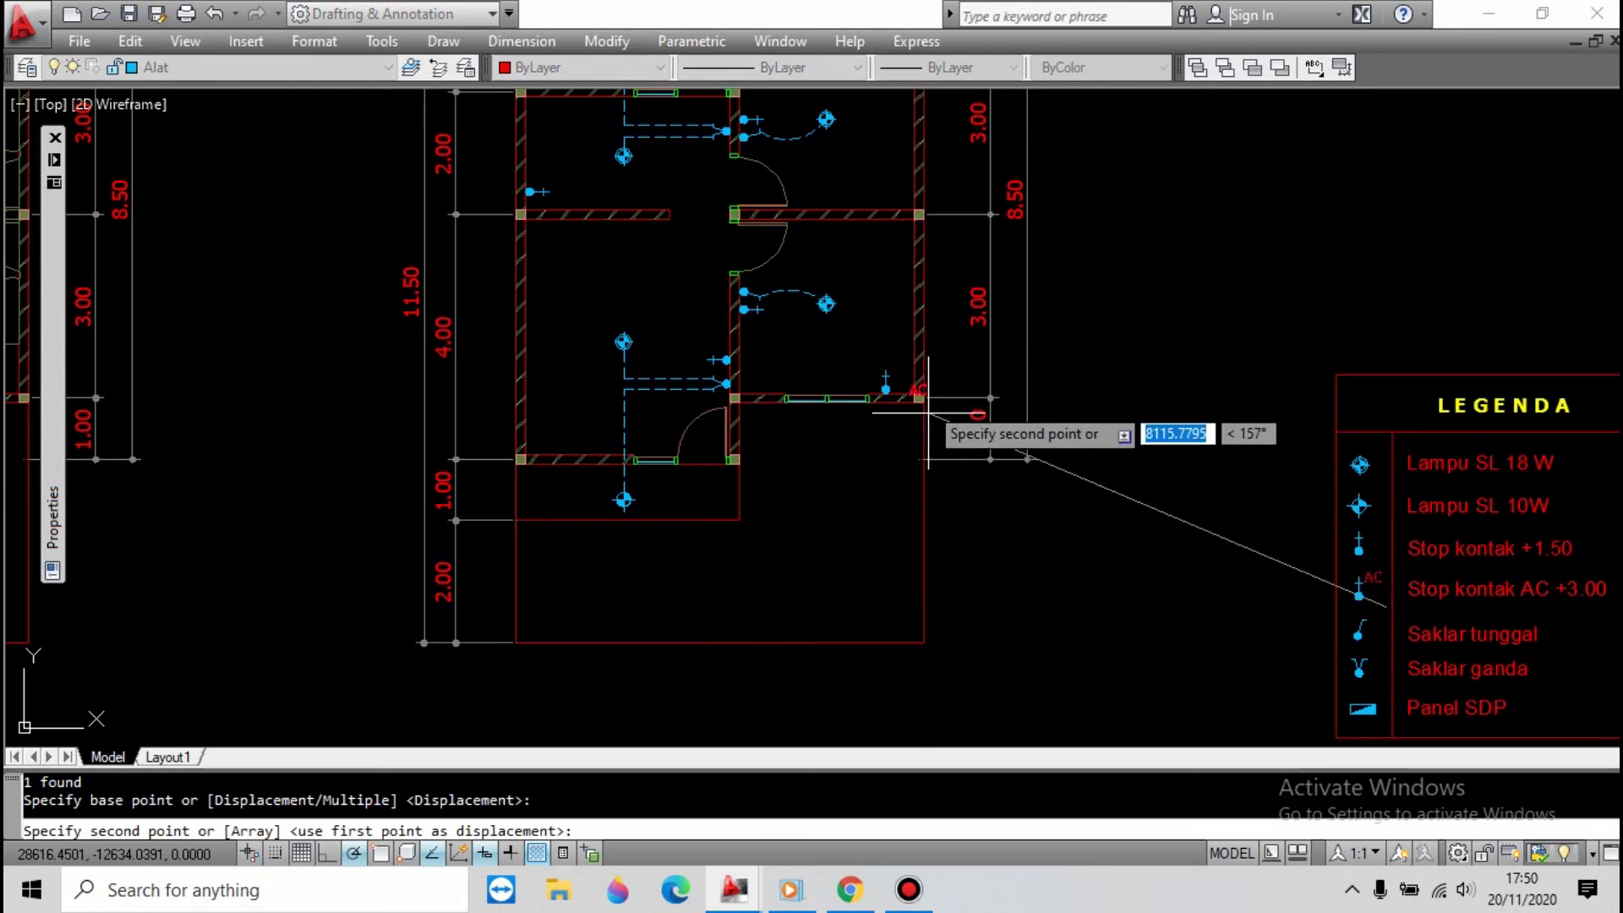
scroll(925, 390, up, 3)
scroll(870, 395, down, 3)
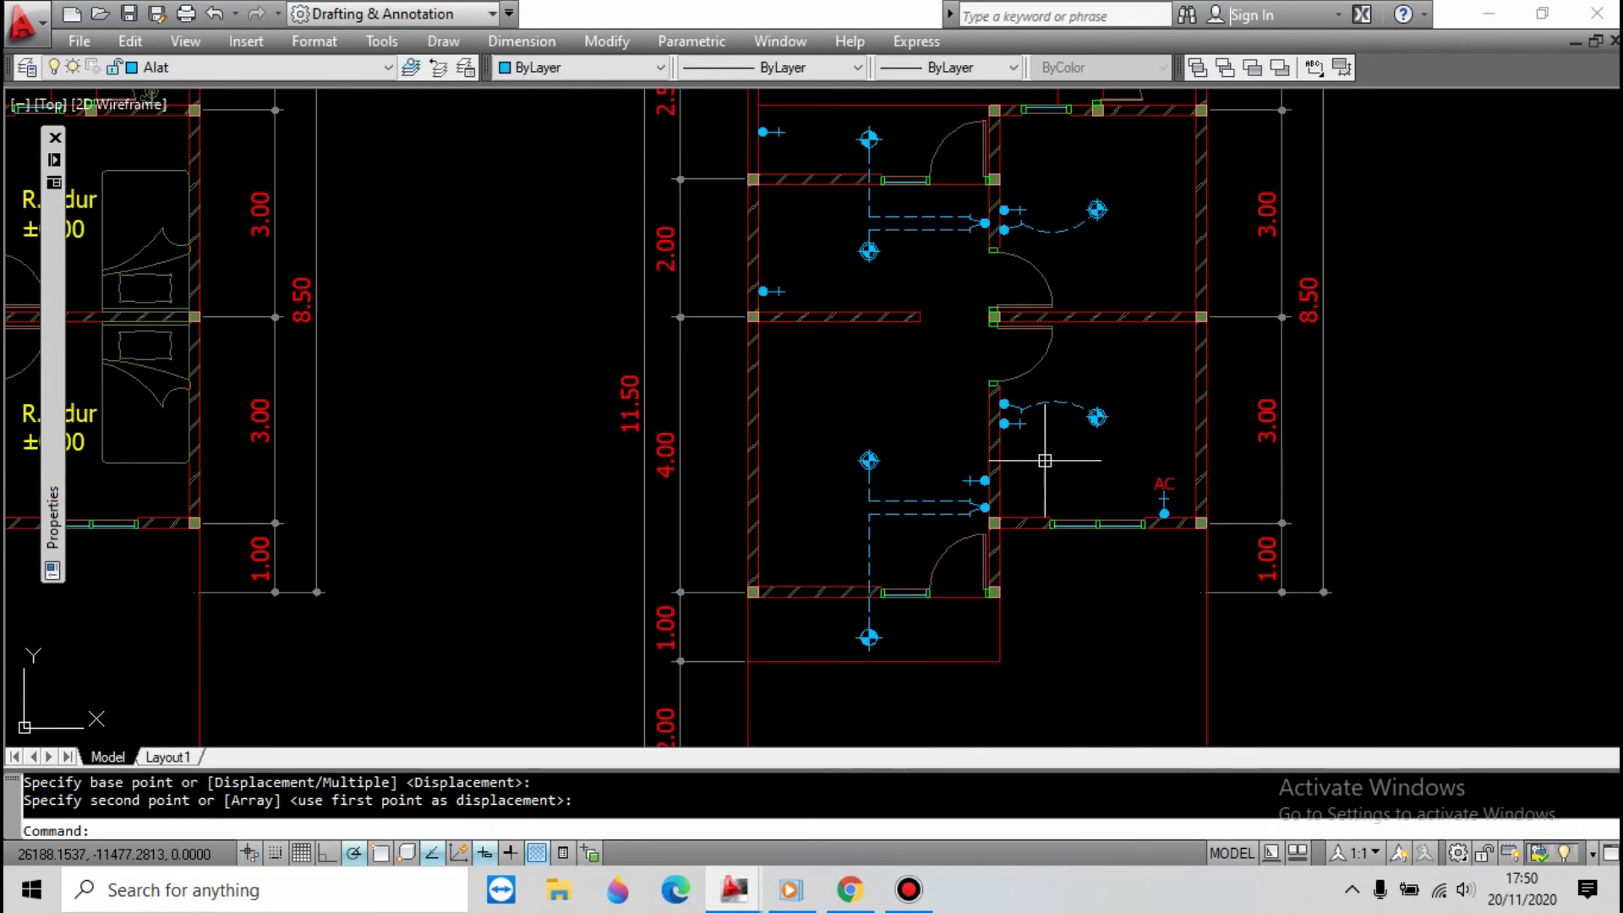
Copy the lower bedroom's AC socket together with its label into the upper part of the living room.
scroll(1043, 464, up, 2)
key(Escape)
click(1145, 513)
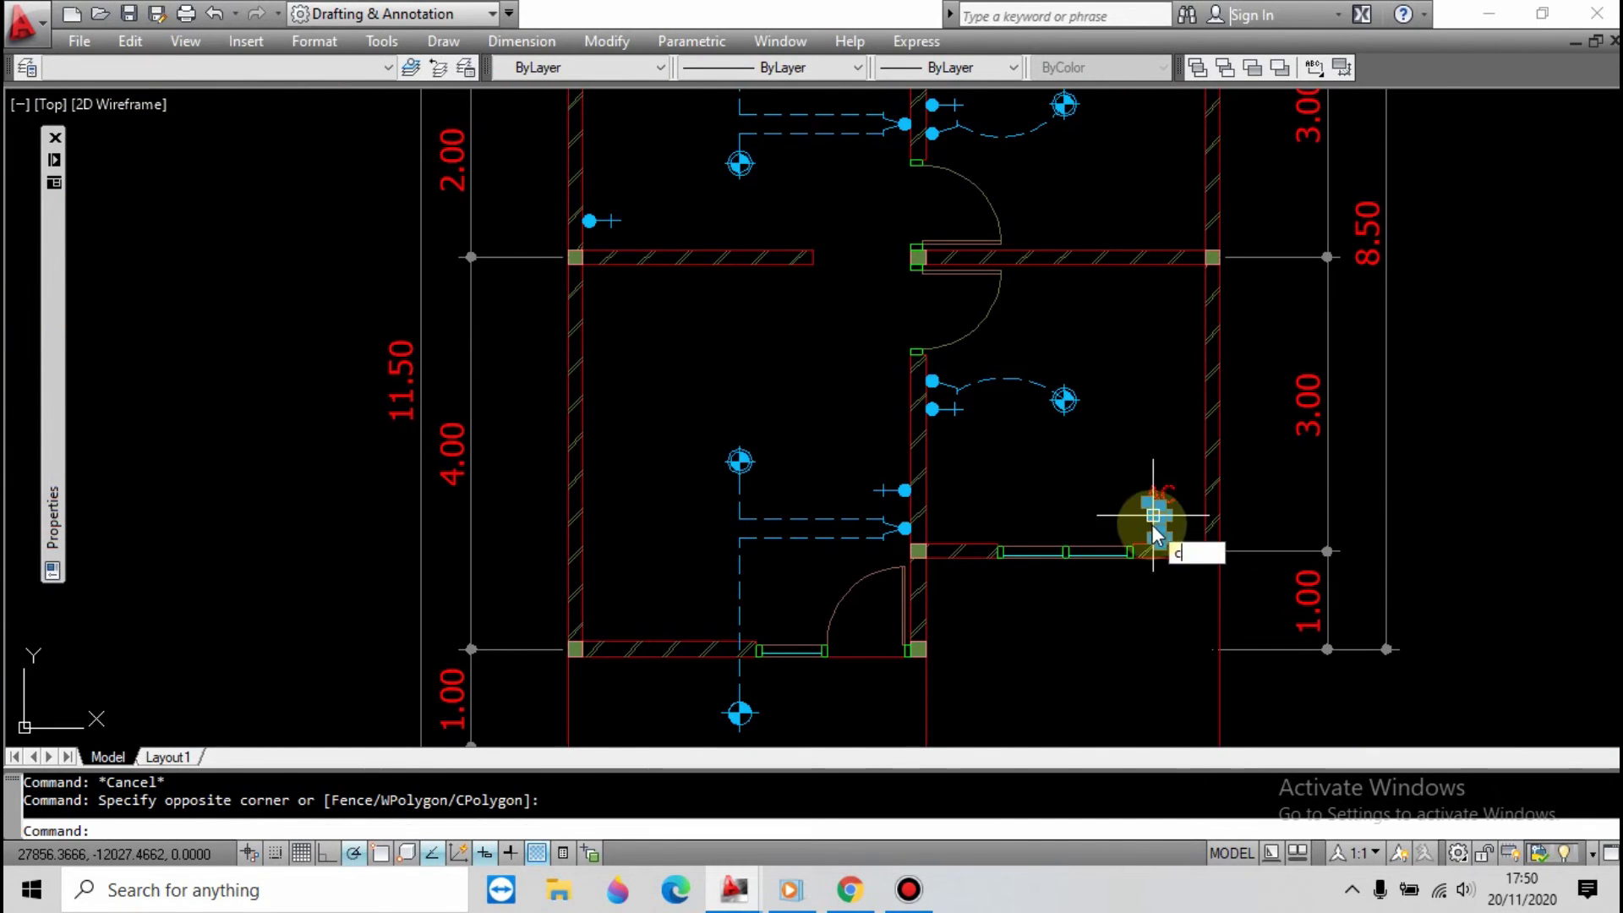
text(co)
key(Return)
click(1228, 575)
click(759, 383)
key(Escape)
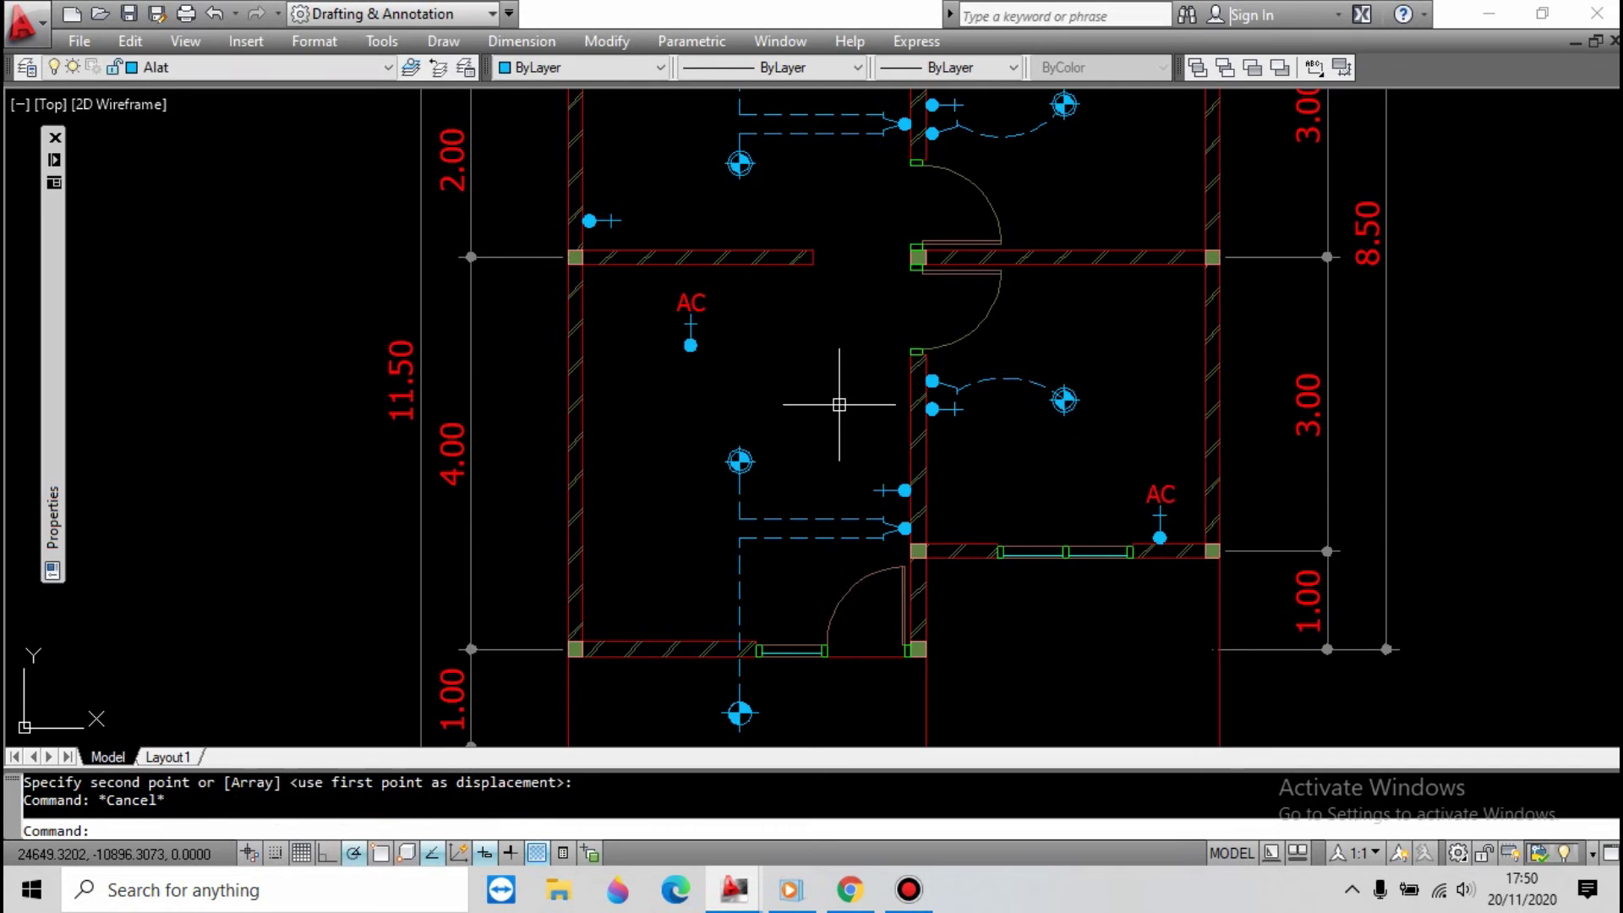
Rotate the copied living room AC socket by a half turn so its circle faces the kitchen partition wall.
scroll(714, 306, up, 5)
click(870, 350)
click(635, 427)
text(ro)
key(Return)
click(682, 408)
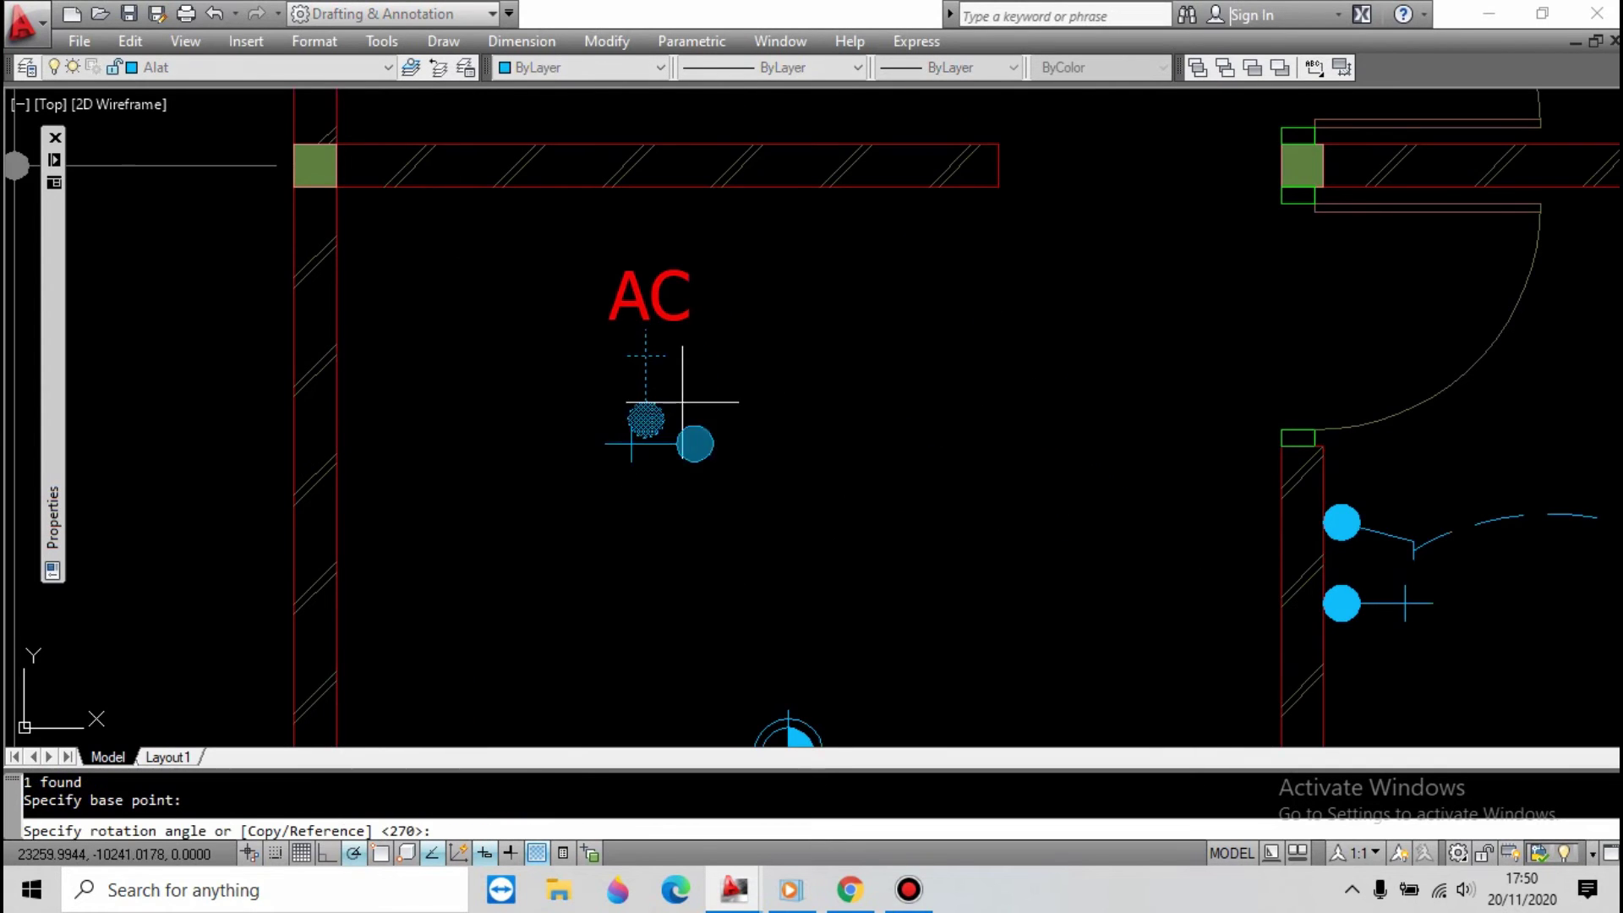
click(647, 408)
Snap the AC socket's circle grip onto the living room face of the kitchen partition wall with the Nearest snap.
click(712, 382)
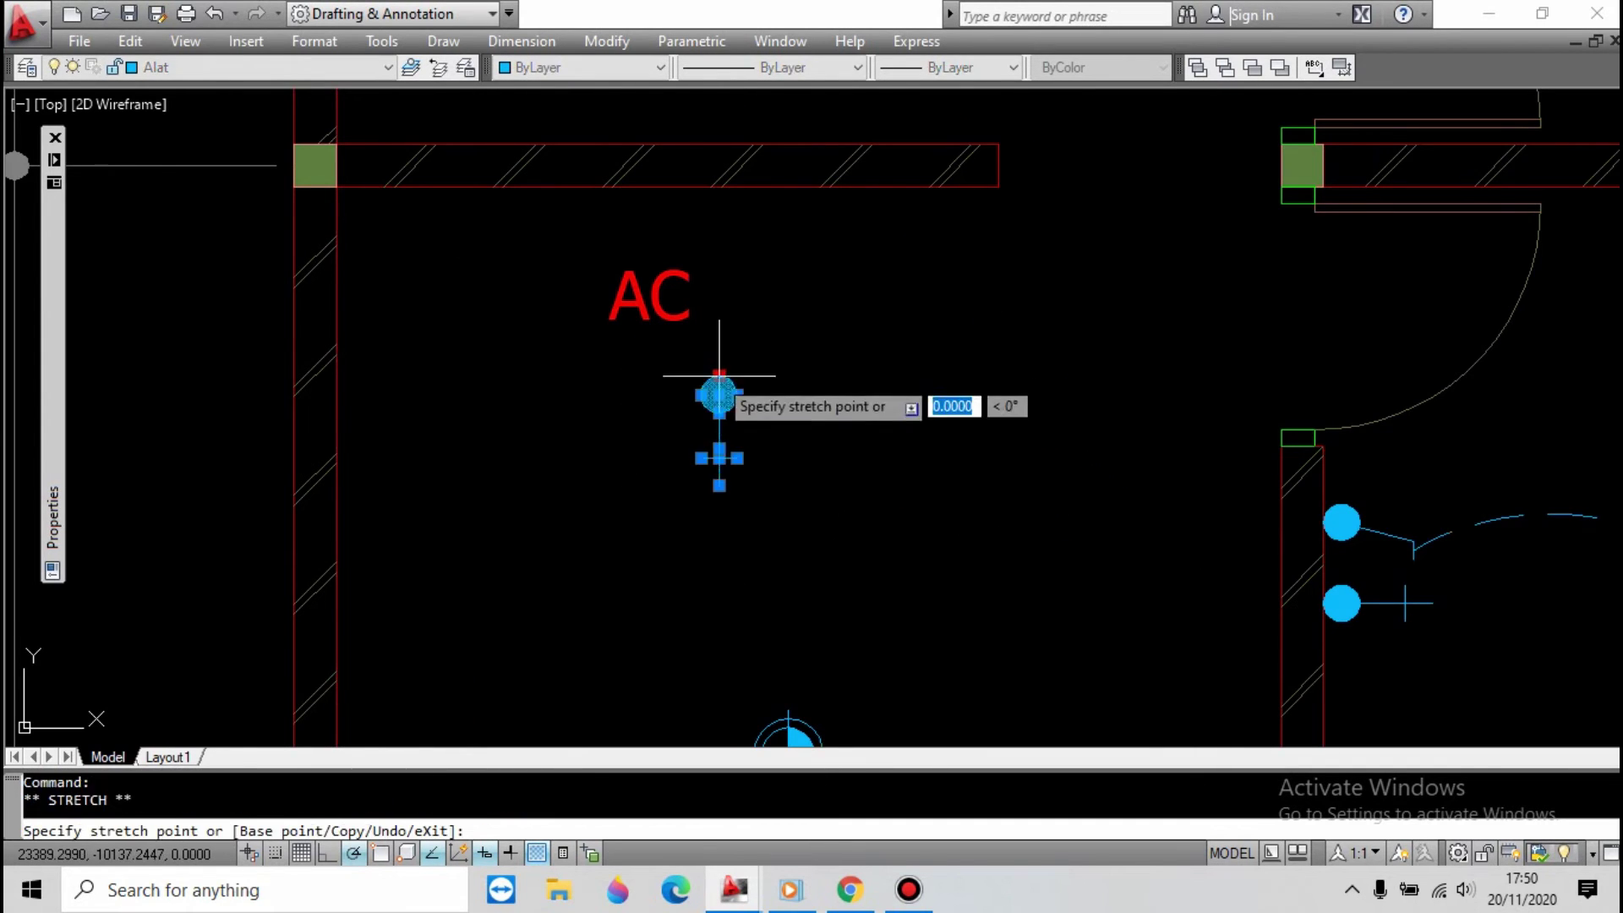
shift+right_click(725, 391)
click(799, 759)
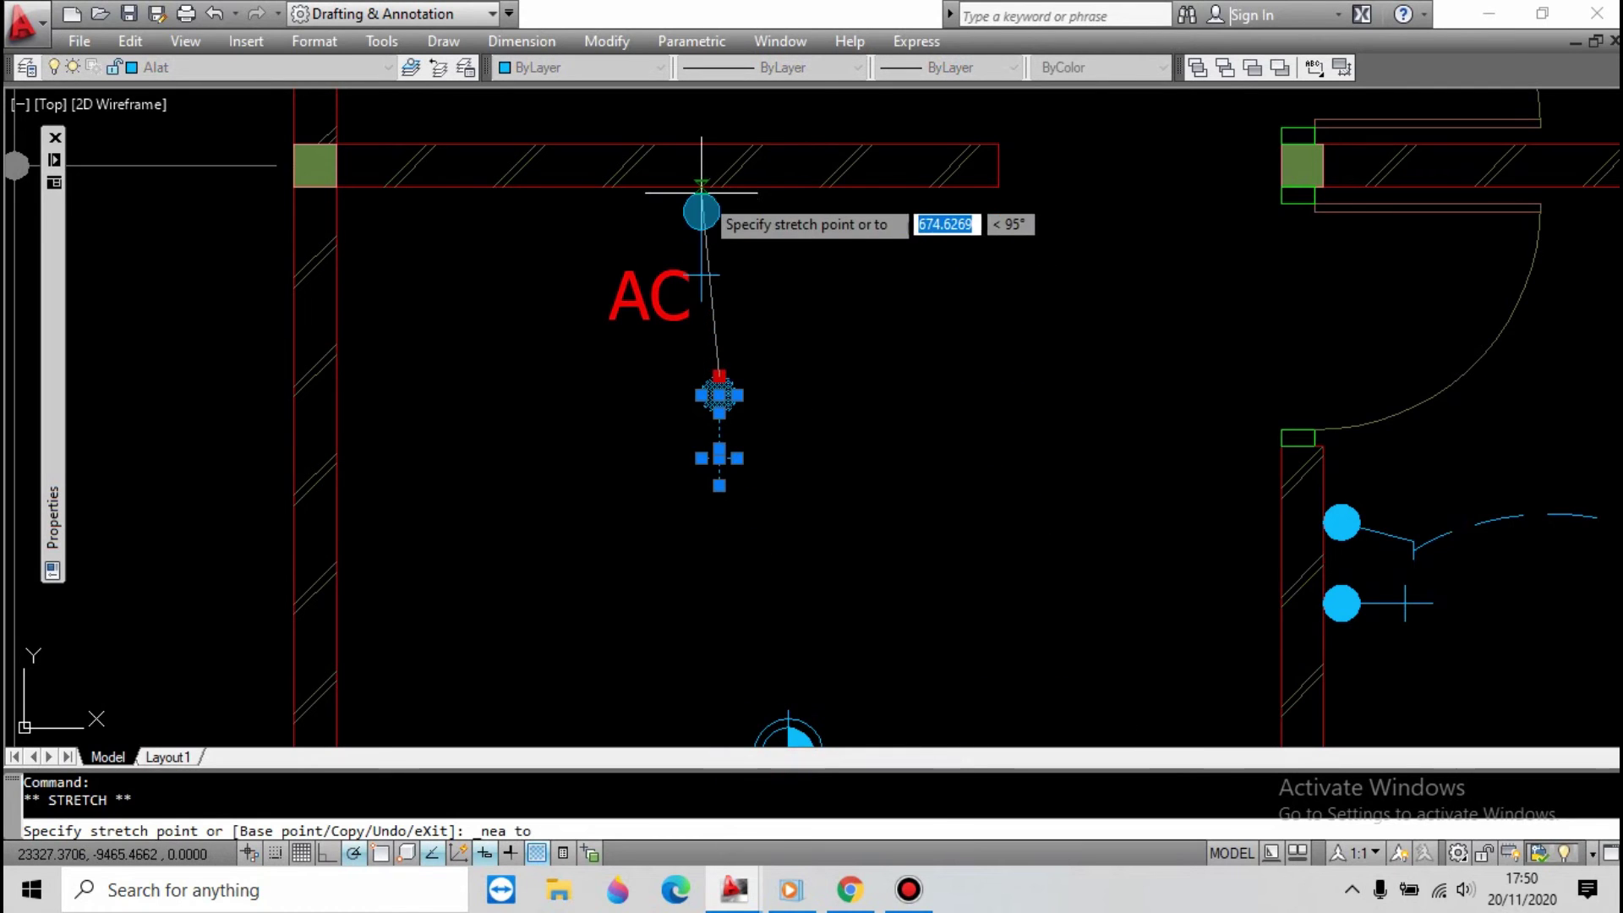
click(699, 210)
key(Escape)
Move the living room's AC label to directly below its socket.
click(661, 304)
key(Return)
click(654, 356)
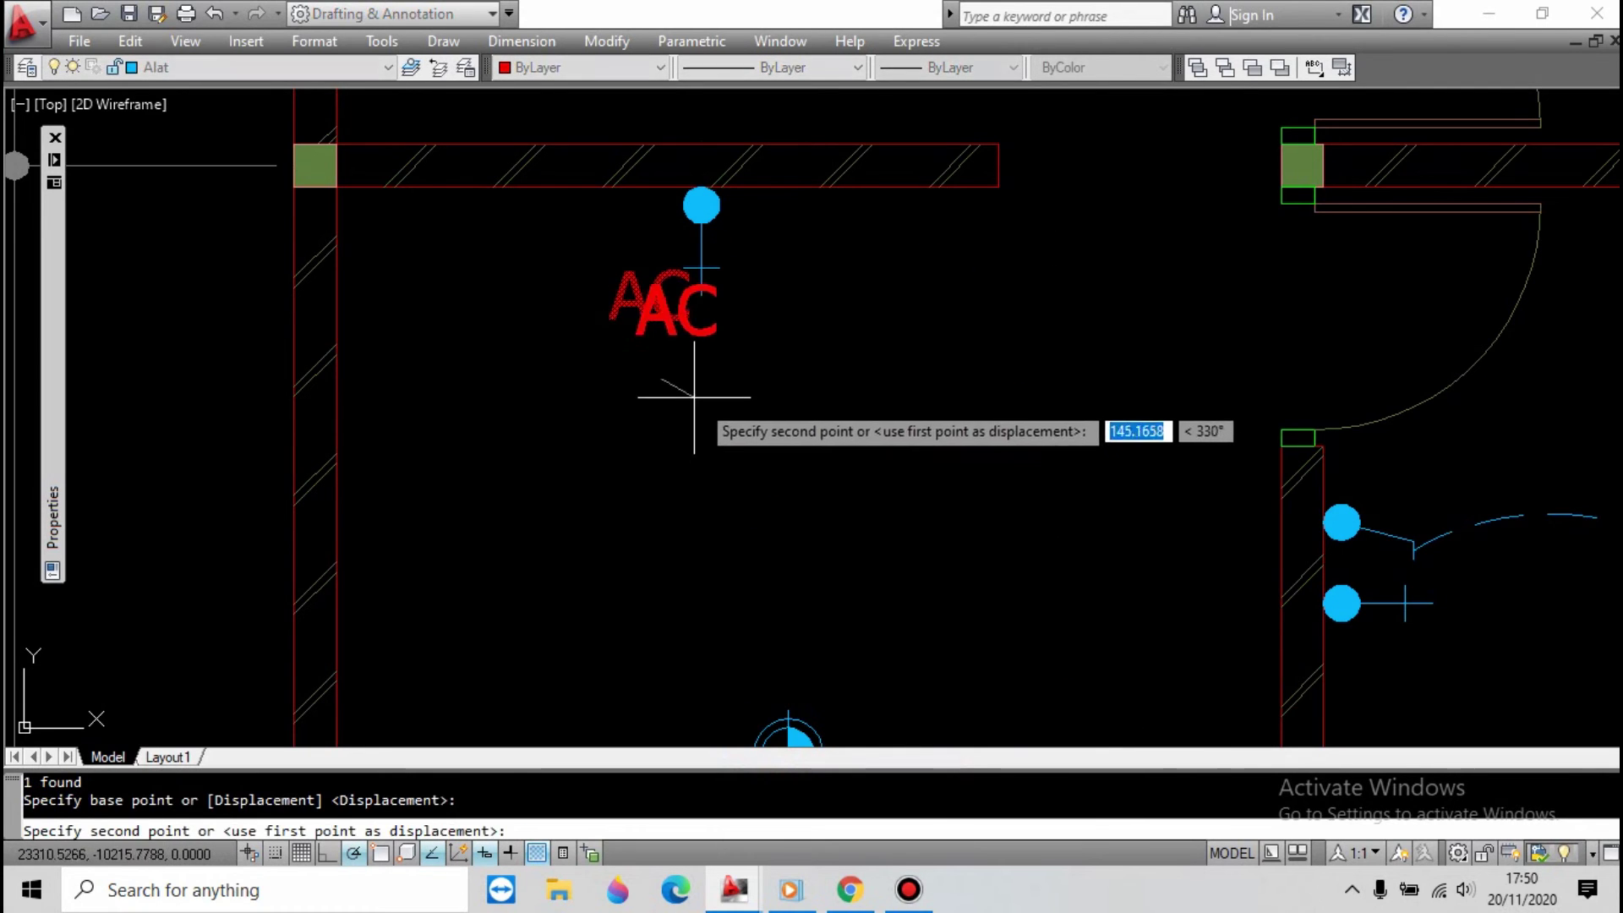
click(707, 380)
Copy the upper bedroom's dashed wiring arc to the bathroom, between its switch and lamp.
scroll(847, 402, down, 4)
scroll(848, 402, down, 2)
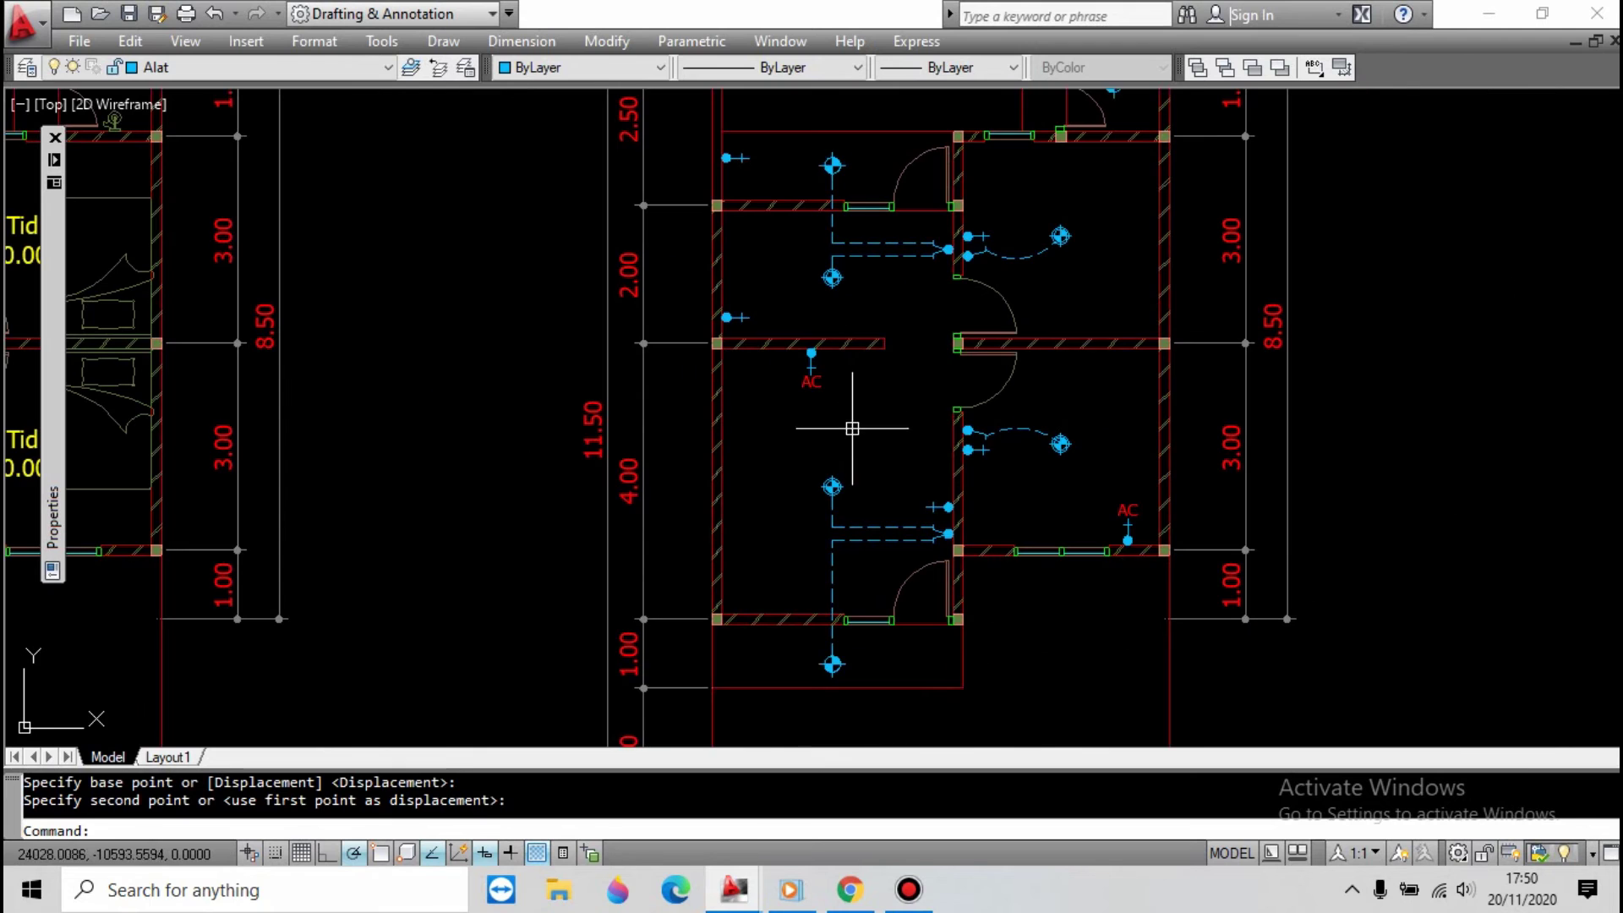
scroll(802, 363, down, 2)
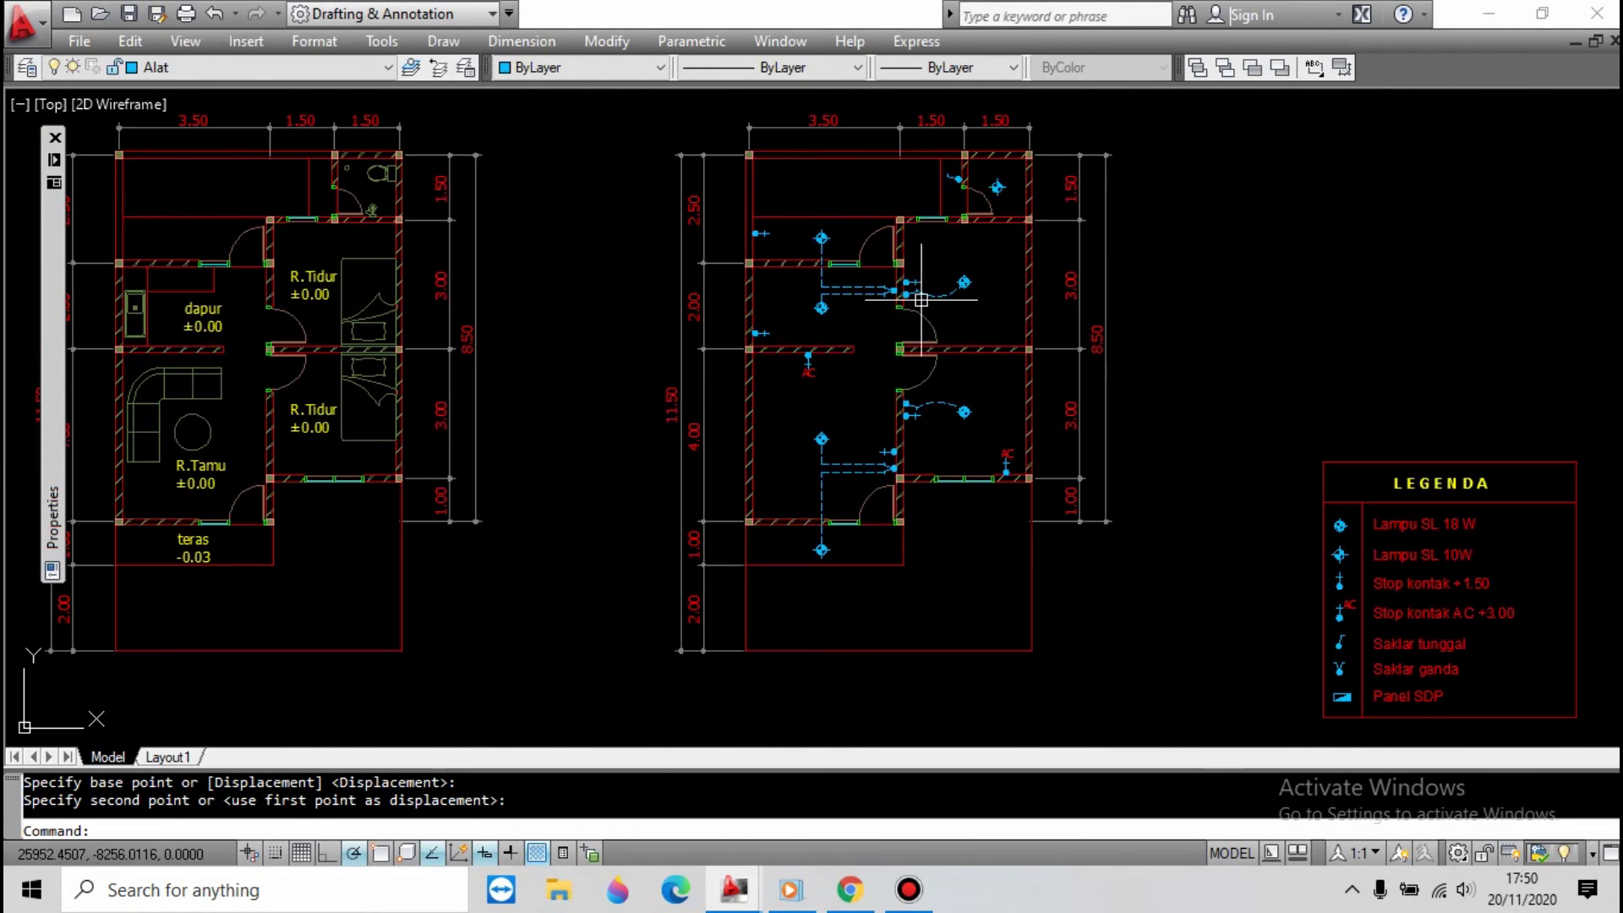
scroll(1018, 158, up, 2)
scroll(906, 181, up, 4)
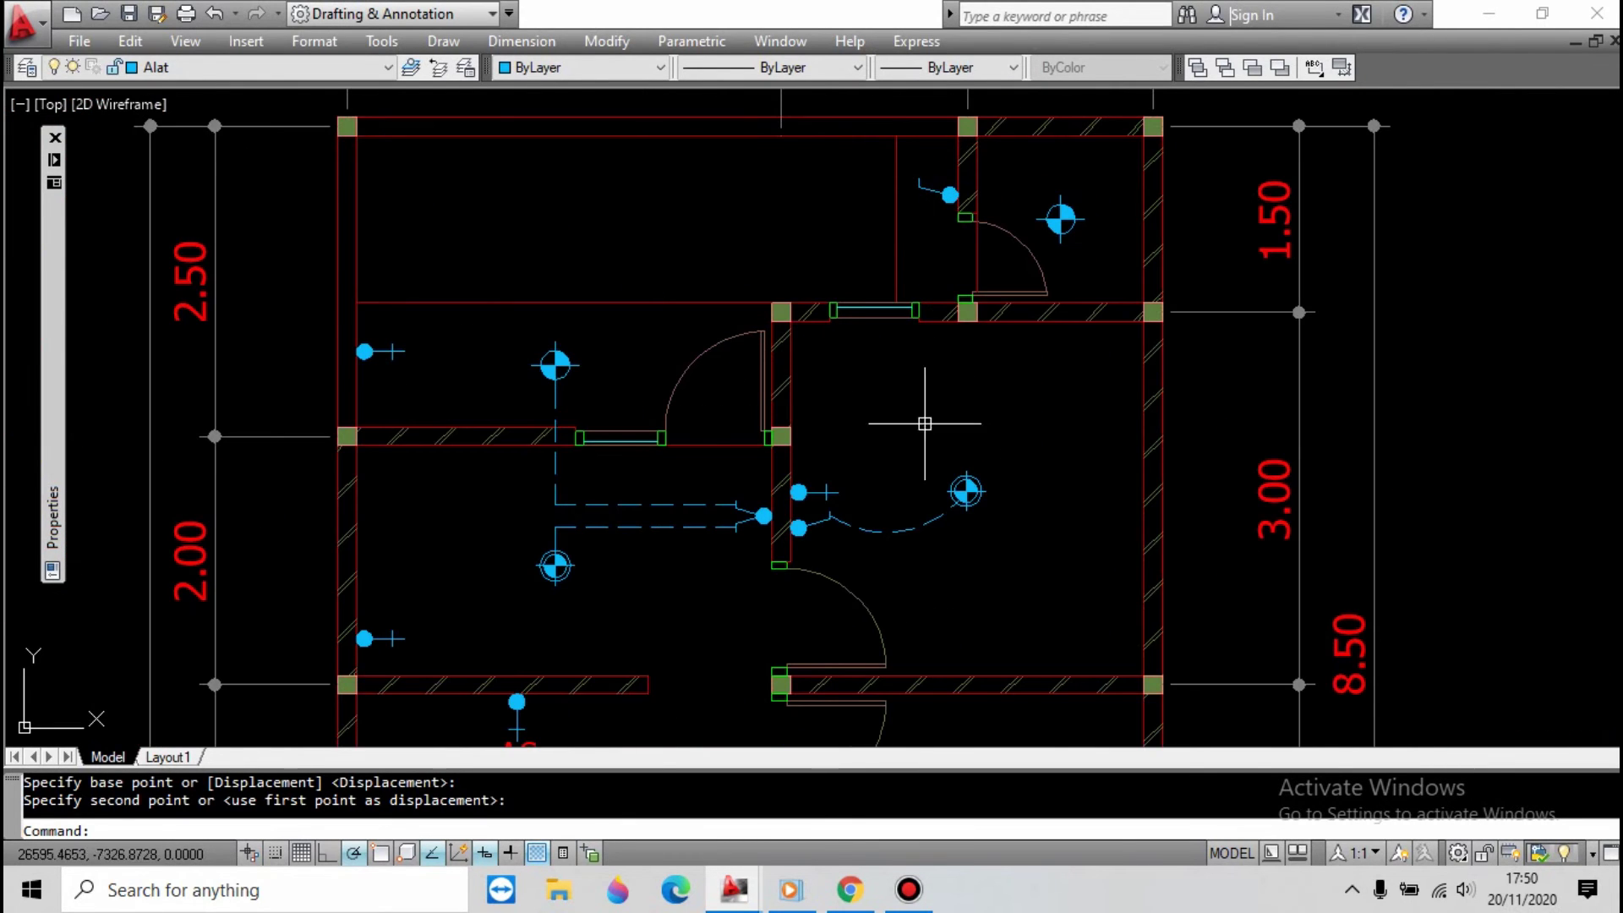
click(915, 476)
click(898, 564)
text(c)
key(Return)
click(898, 562)
click(1003, 300)
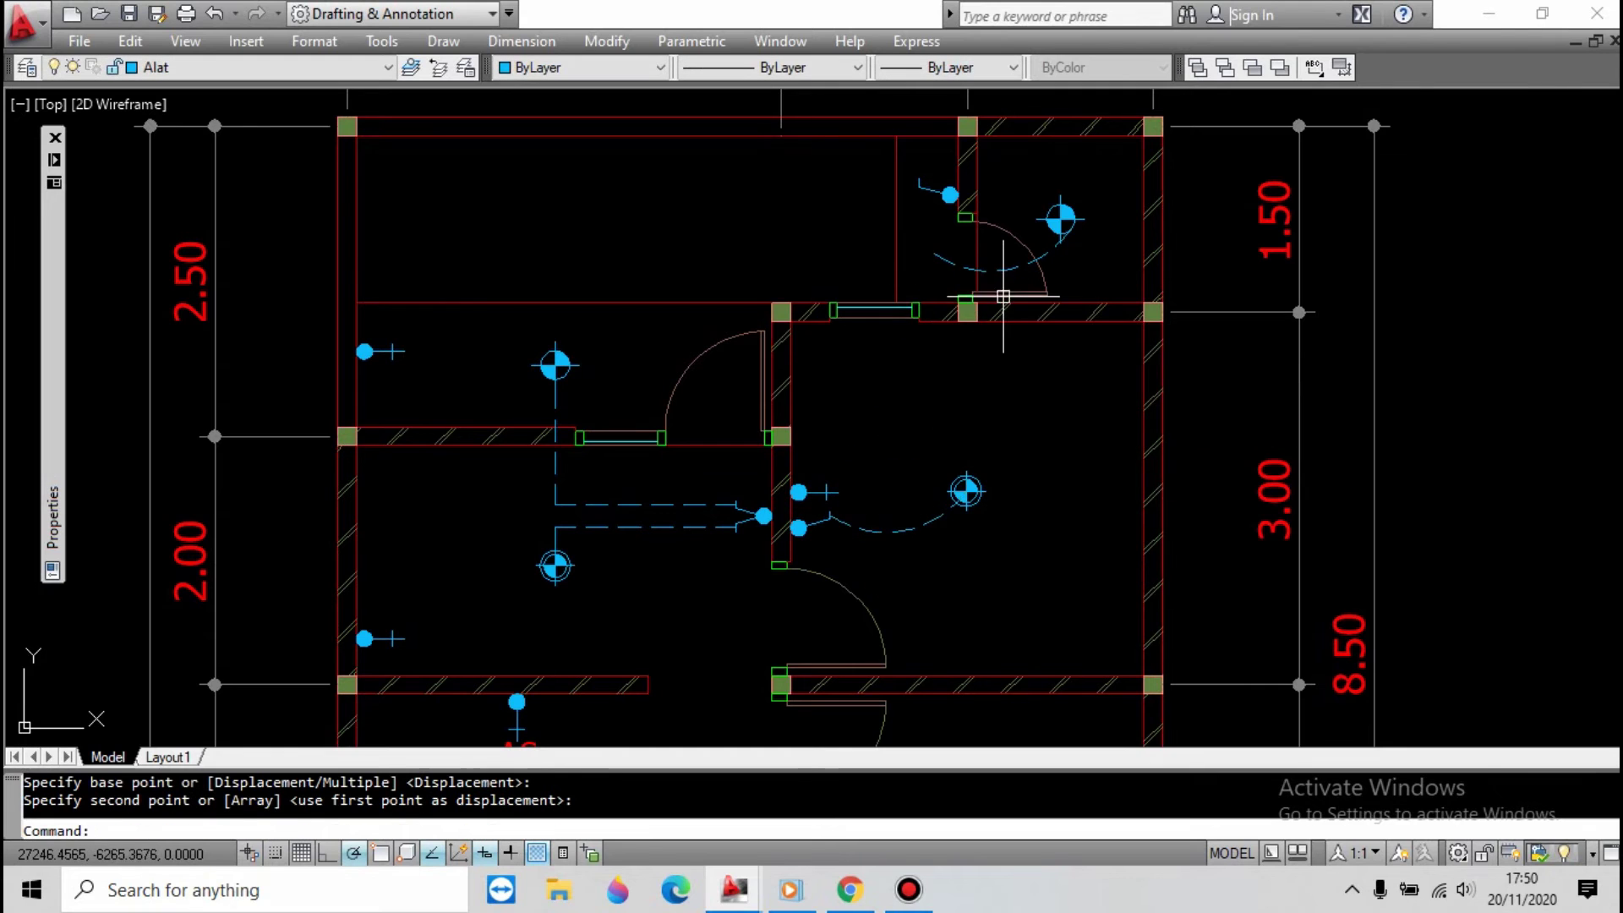
Snap the switch-side end of the bathroom's dashed wiring arc onto the switch's insertion point with the Insert snap.
scroll(991, 209, up, 3)
click(930, 458)
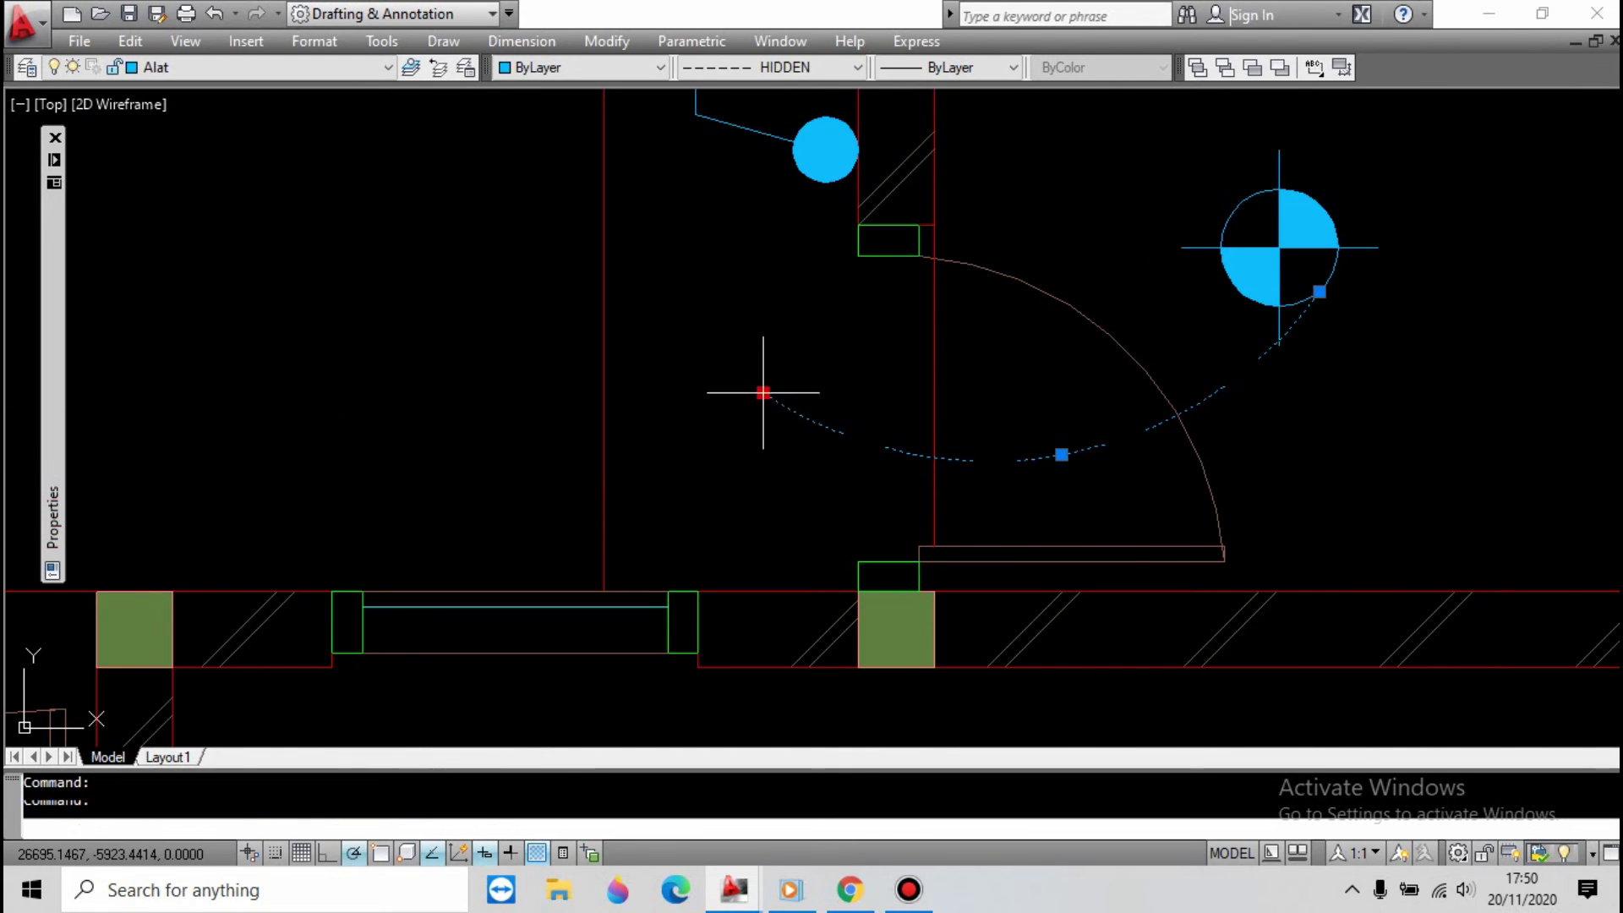
click(764, 392)
shift+right_click(821, 190)
click(879, 652)
scroll(875, 384, down, 5)
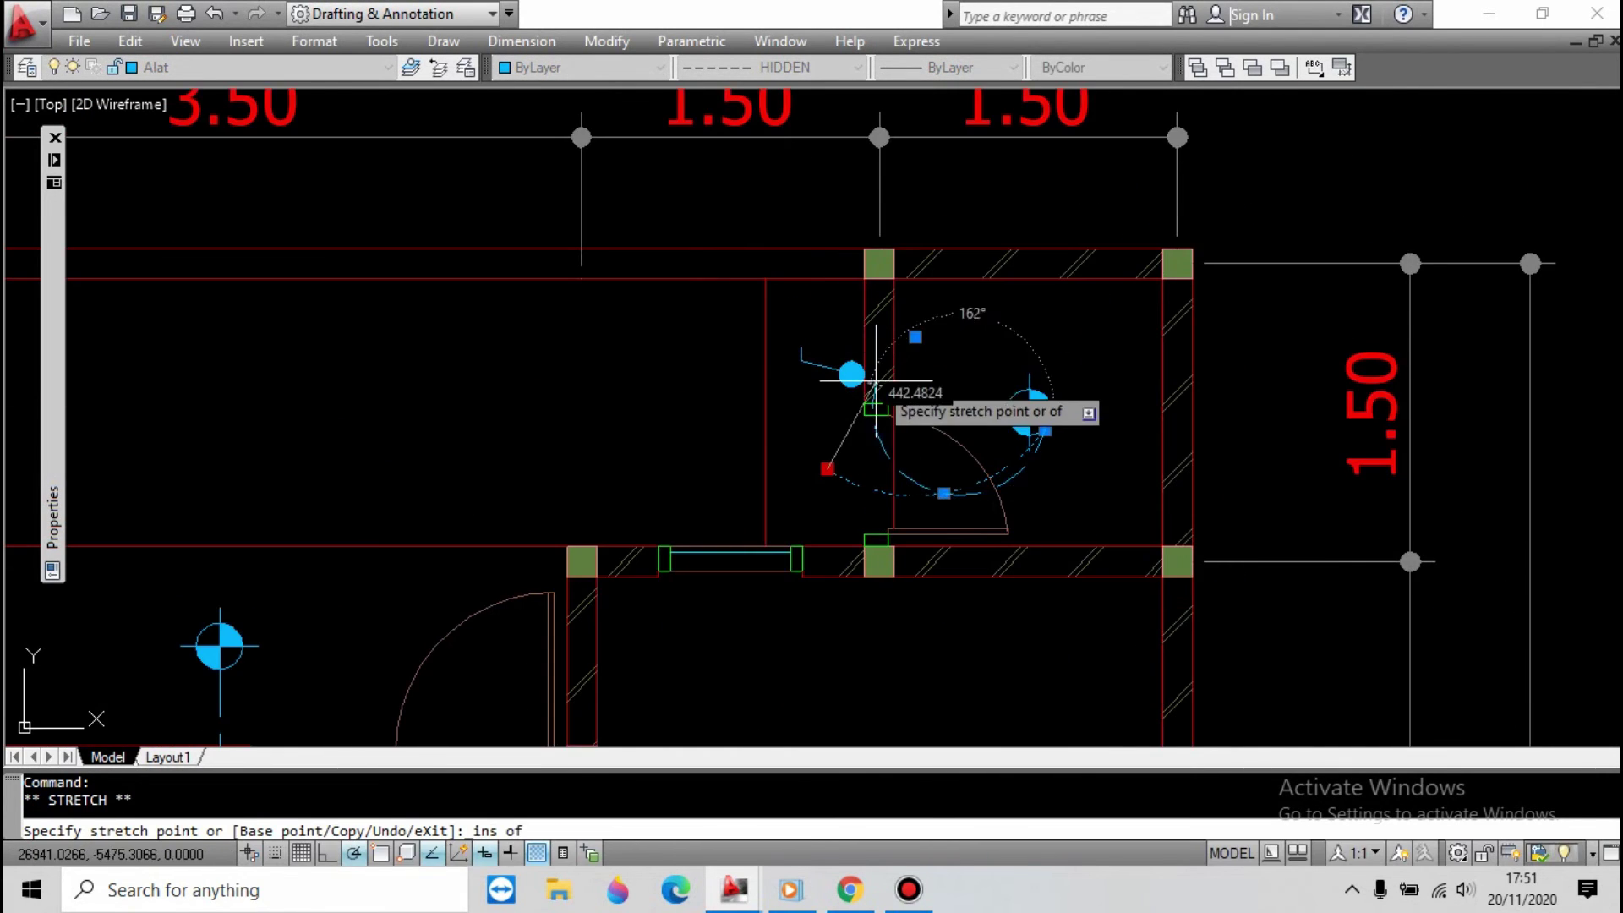
scroll(1039, 427, up, 3)
Snap the lamp-side end of the bathroom wiring arc onto the lamp's center with the Midpoint snap.
shift+right_click(989, 245)
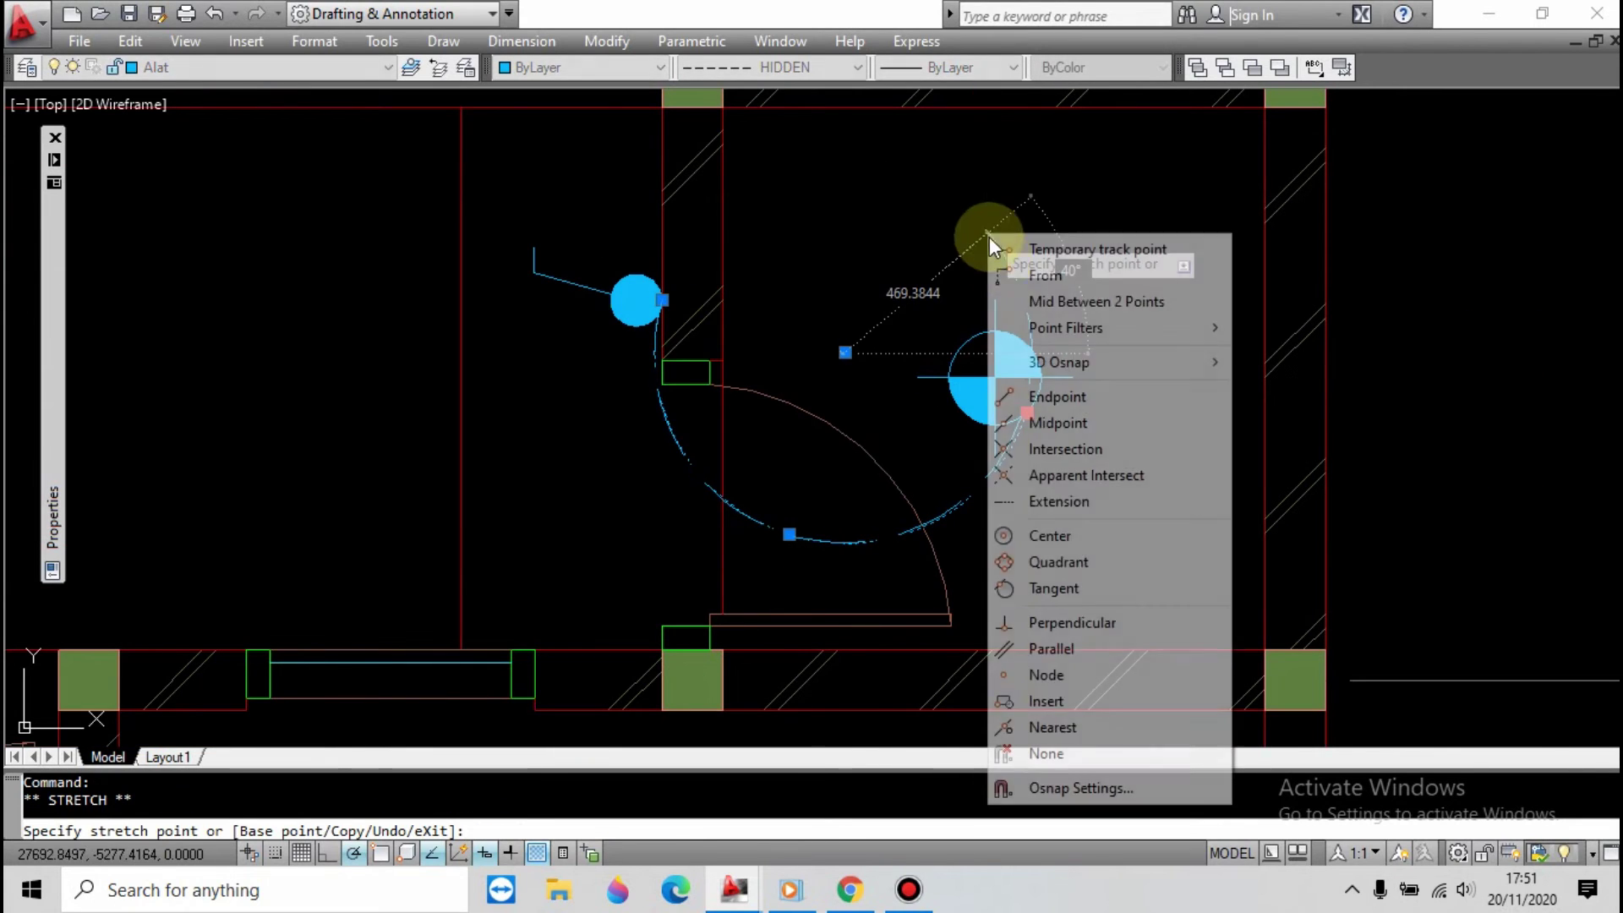
click(1058, 423)
click(1006, 385)
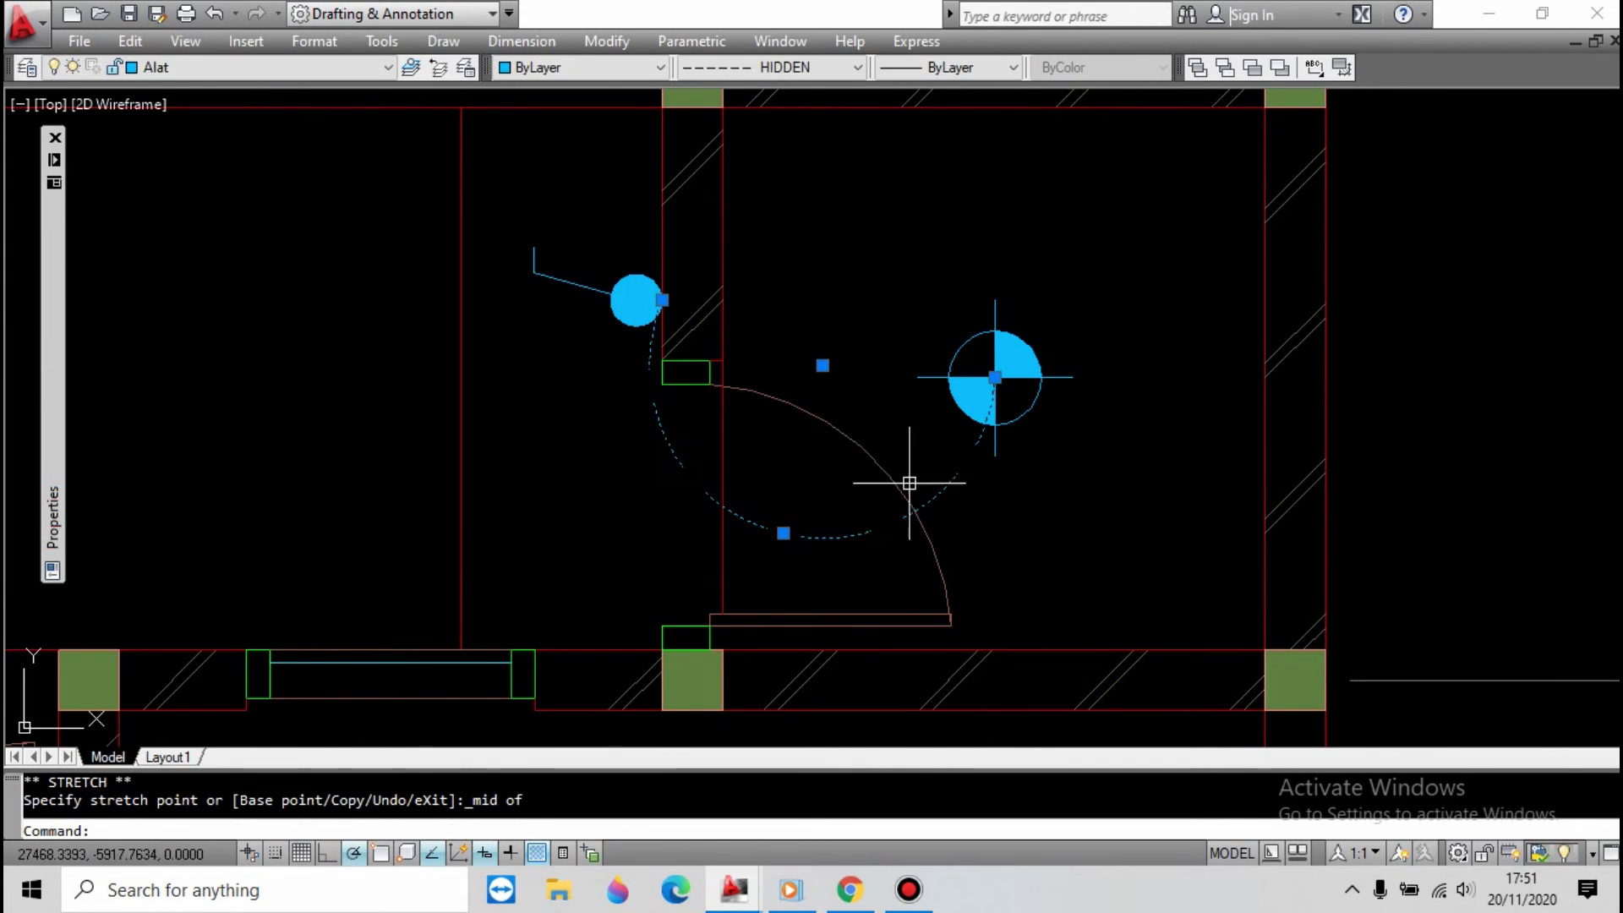
Flatten the bathroom wiring arc by moving its middle grip up toward the straight line between switch and lamp.
click(782, 532)
click(812, 410)
key(Escape)
Erase the bathroom door's swing arc in the electrical plan.
click(886, 462)
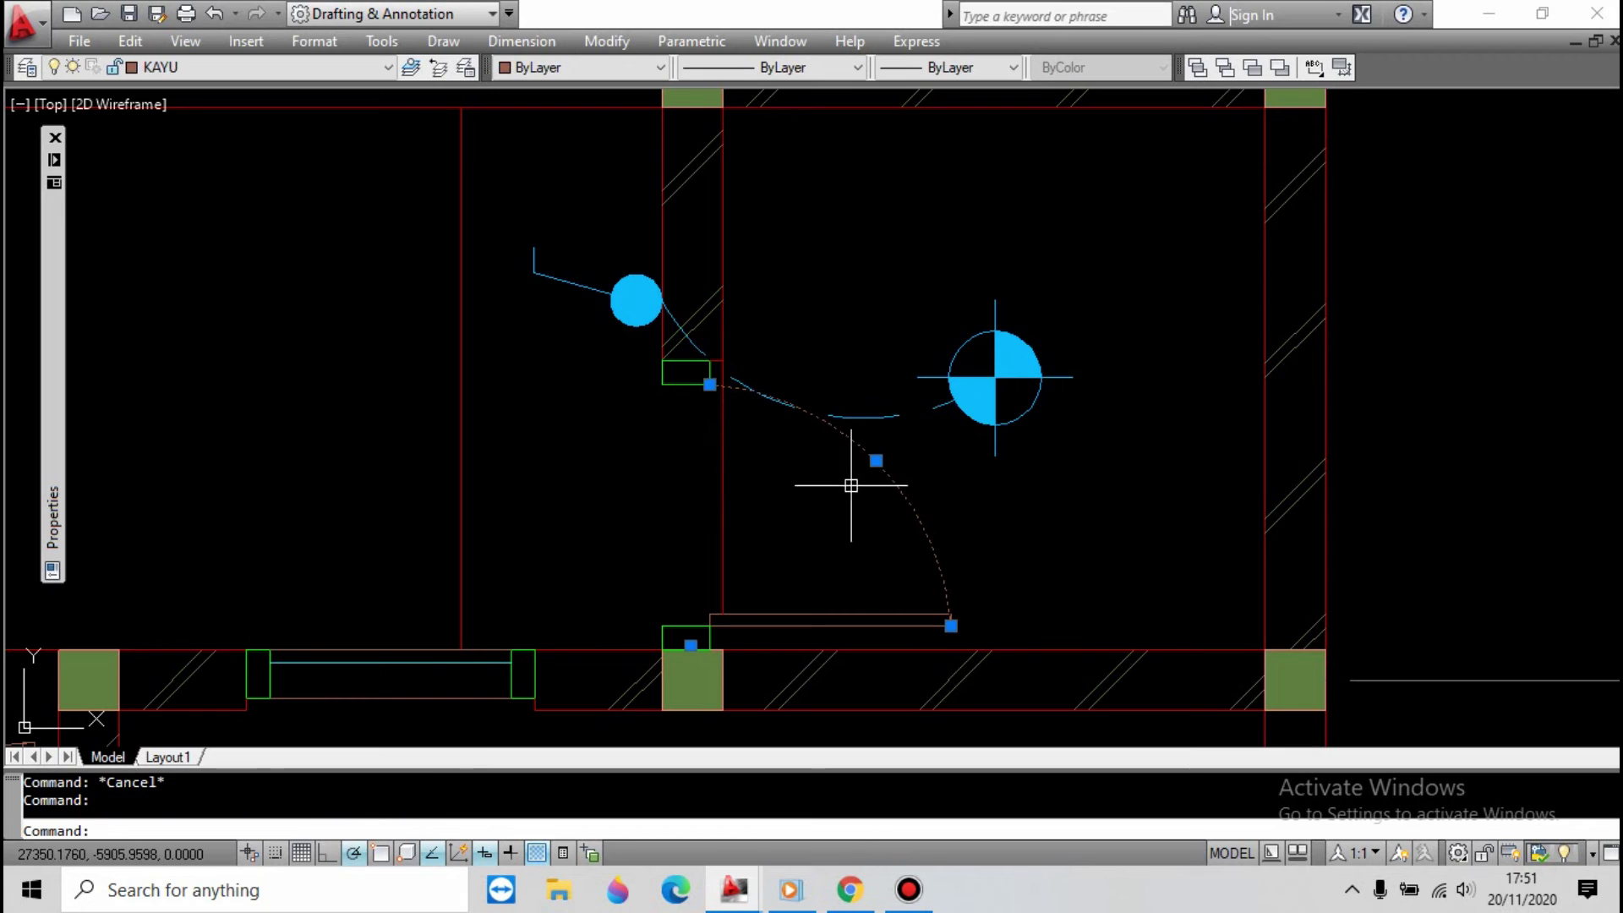
key(Escape)
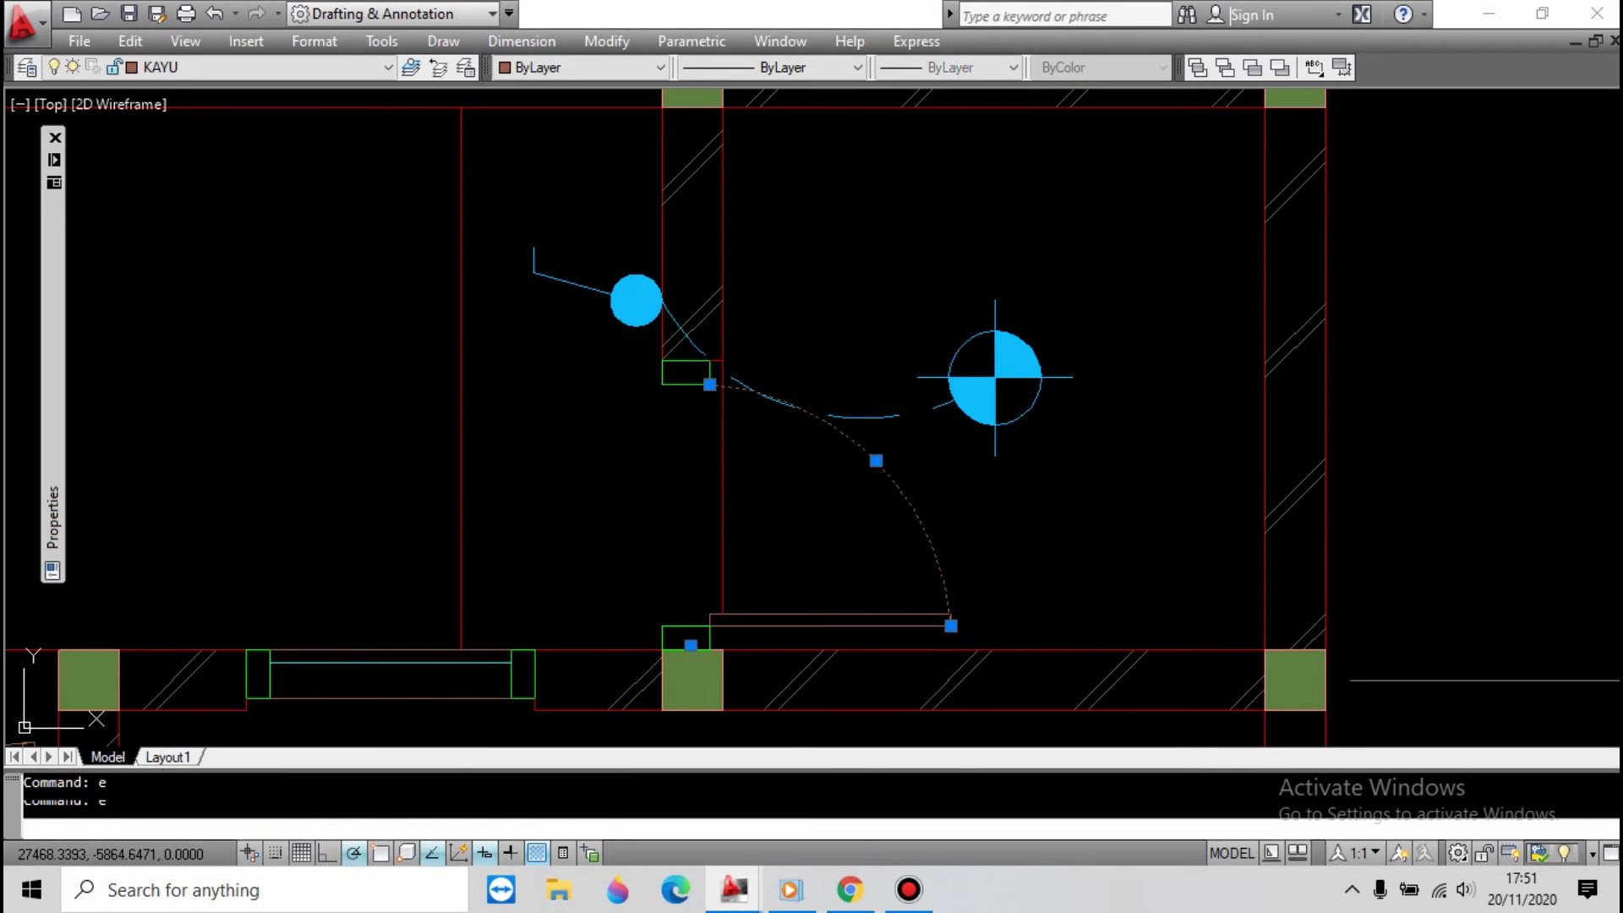
key(Return)
Copy the lower bedroom's R.Tidur ±0.00 label from the original floor plan to below the electrical plan.
scroll(1022, 333, down, 5)
scroll(912, 313, down, 4)
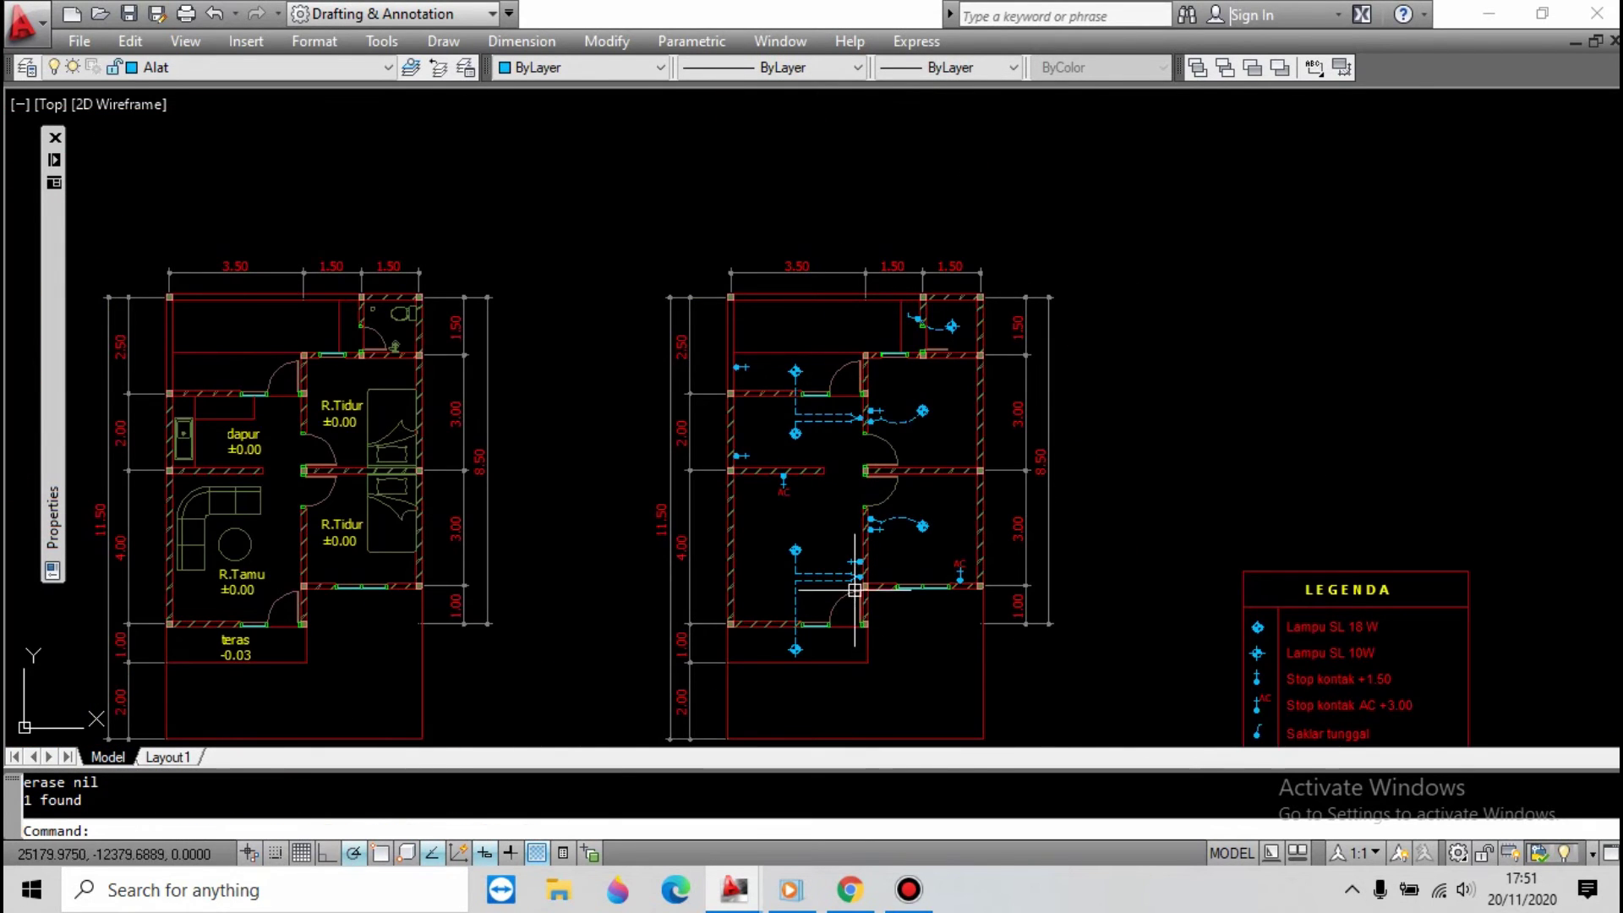
scroll(912, 406, down, 3)
scroll(940, 403, up, 1)
scroll(882, 417, up, 3)
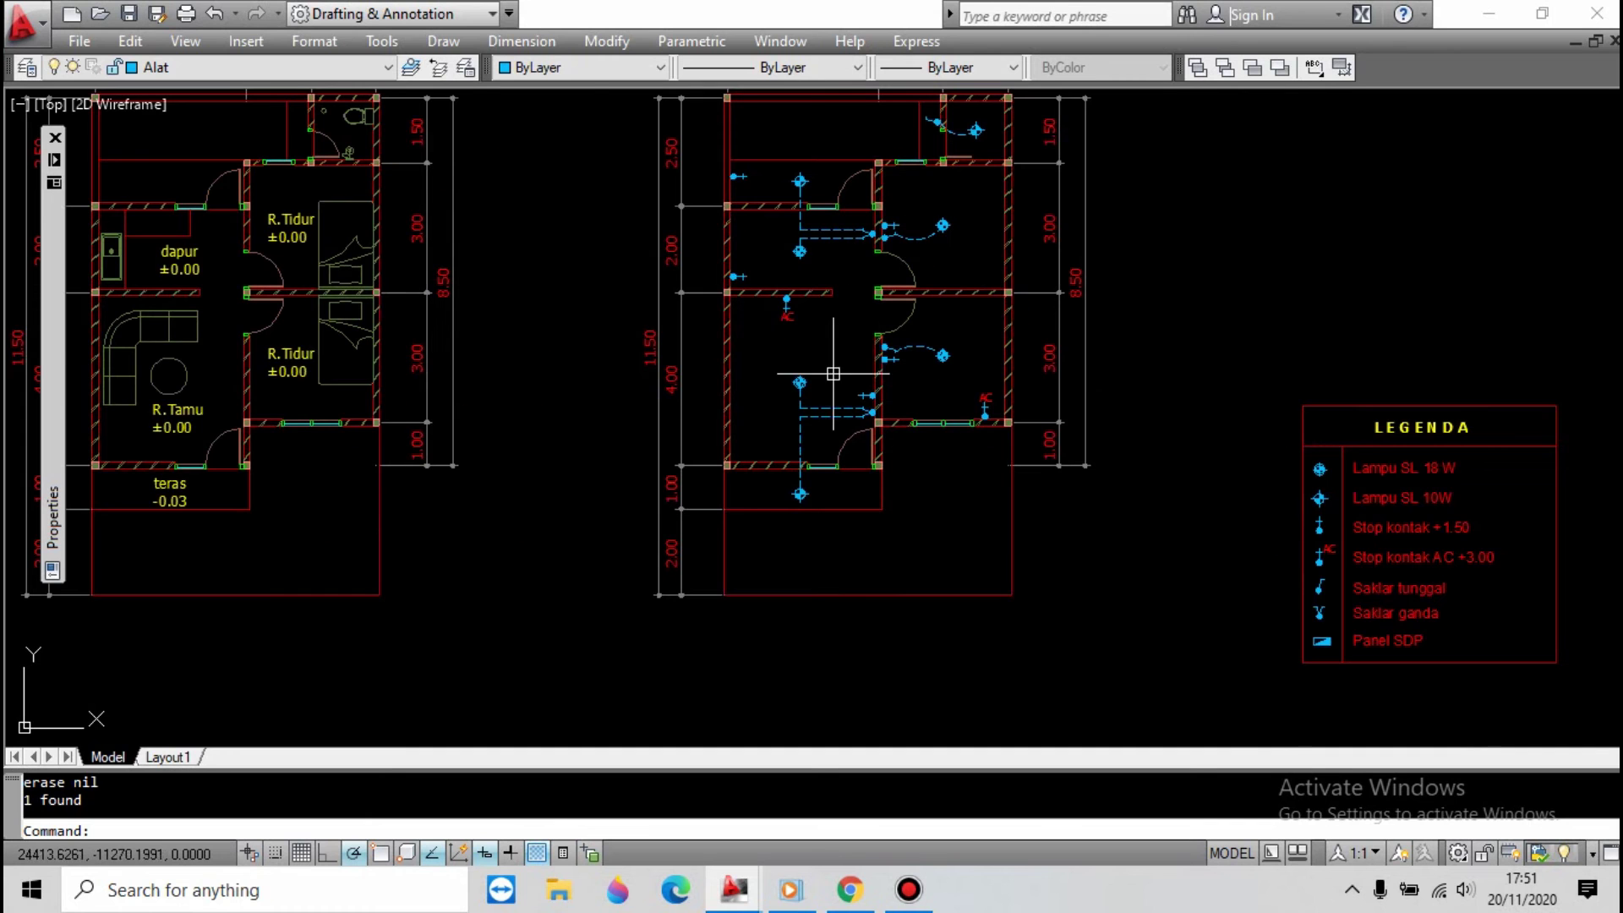
text(co)
key(Return)
click(290, 365)
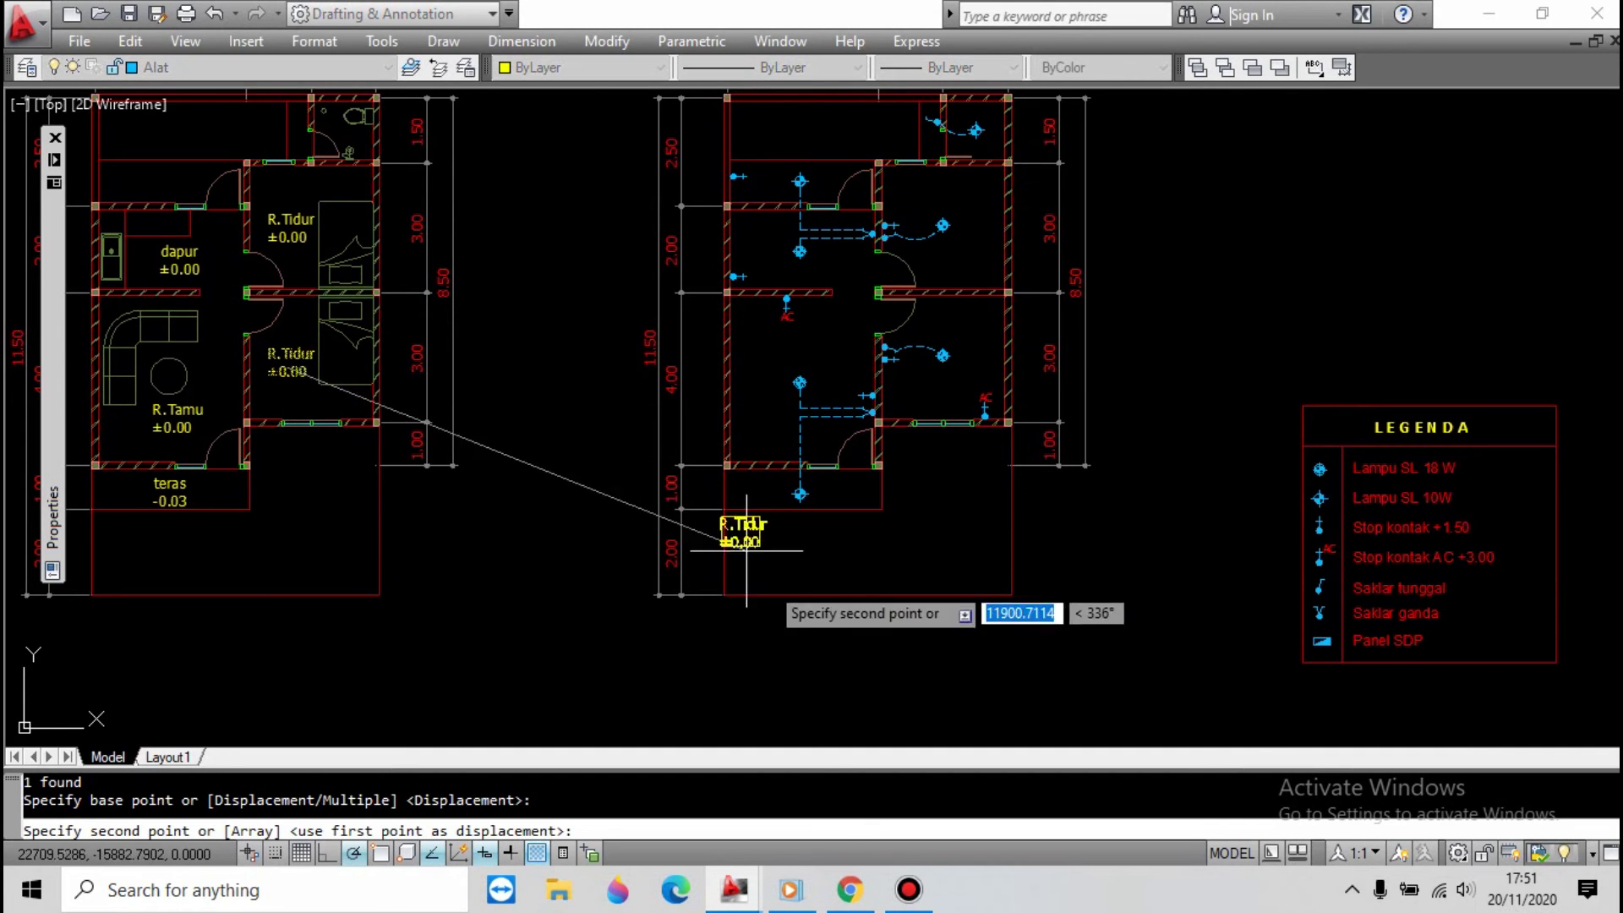
click(833, 677)
Replace R.Tidur in the copied label with RENCANA LISTRIK and widen the text box to fit it on one line.
double_click(832, 663)
double_click(832, 687)
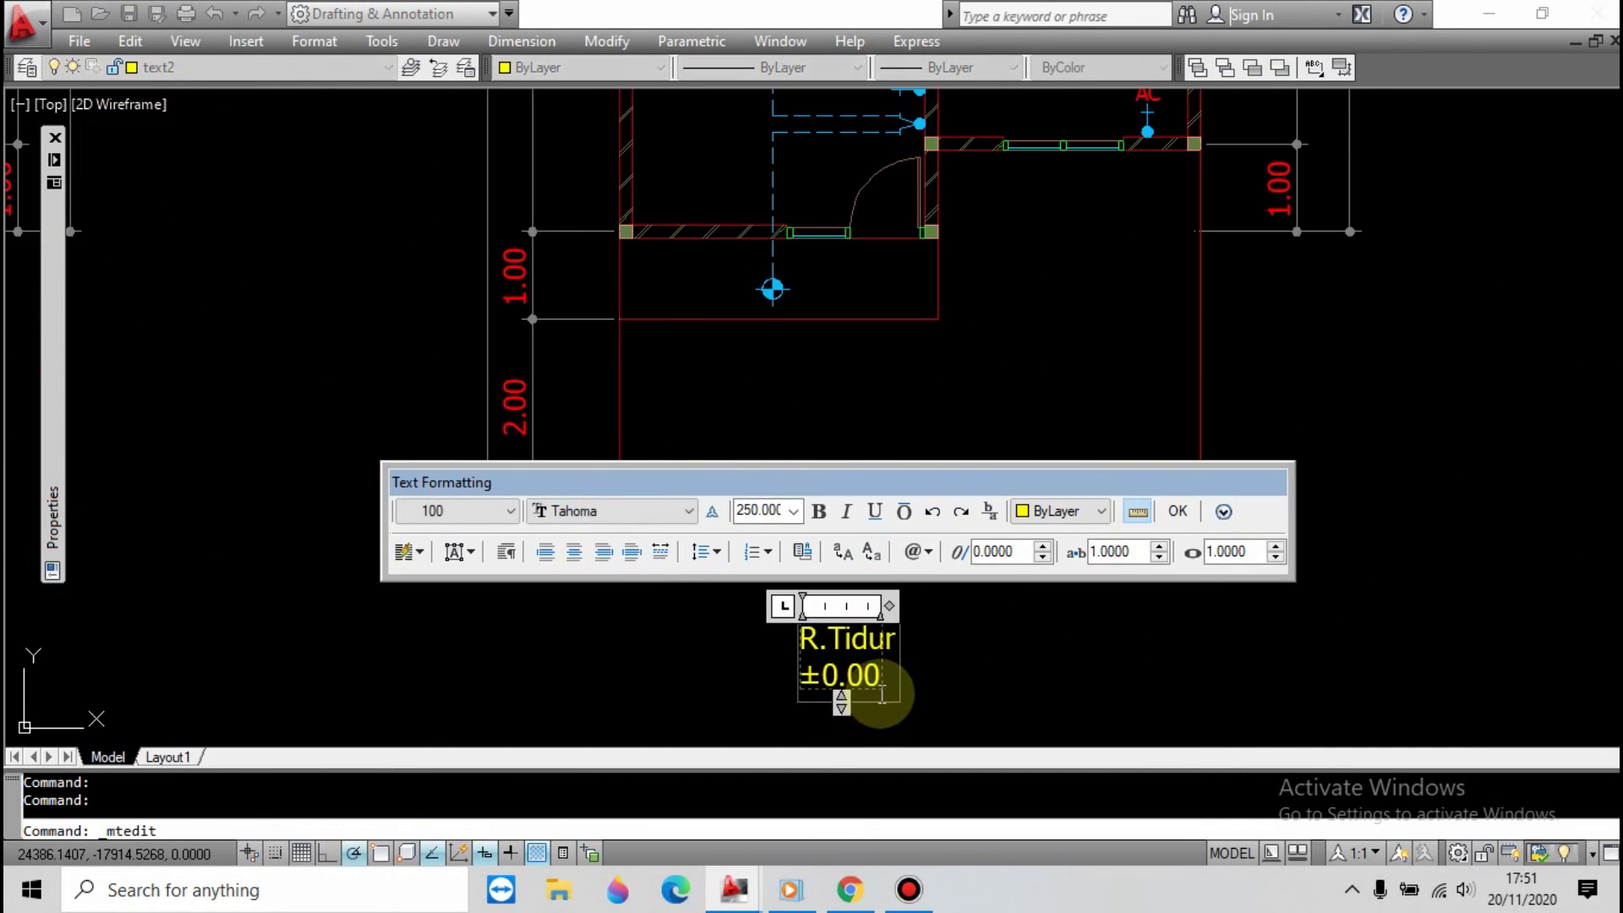
drag(873, 638, 738, 649)
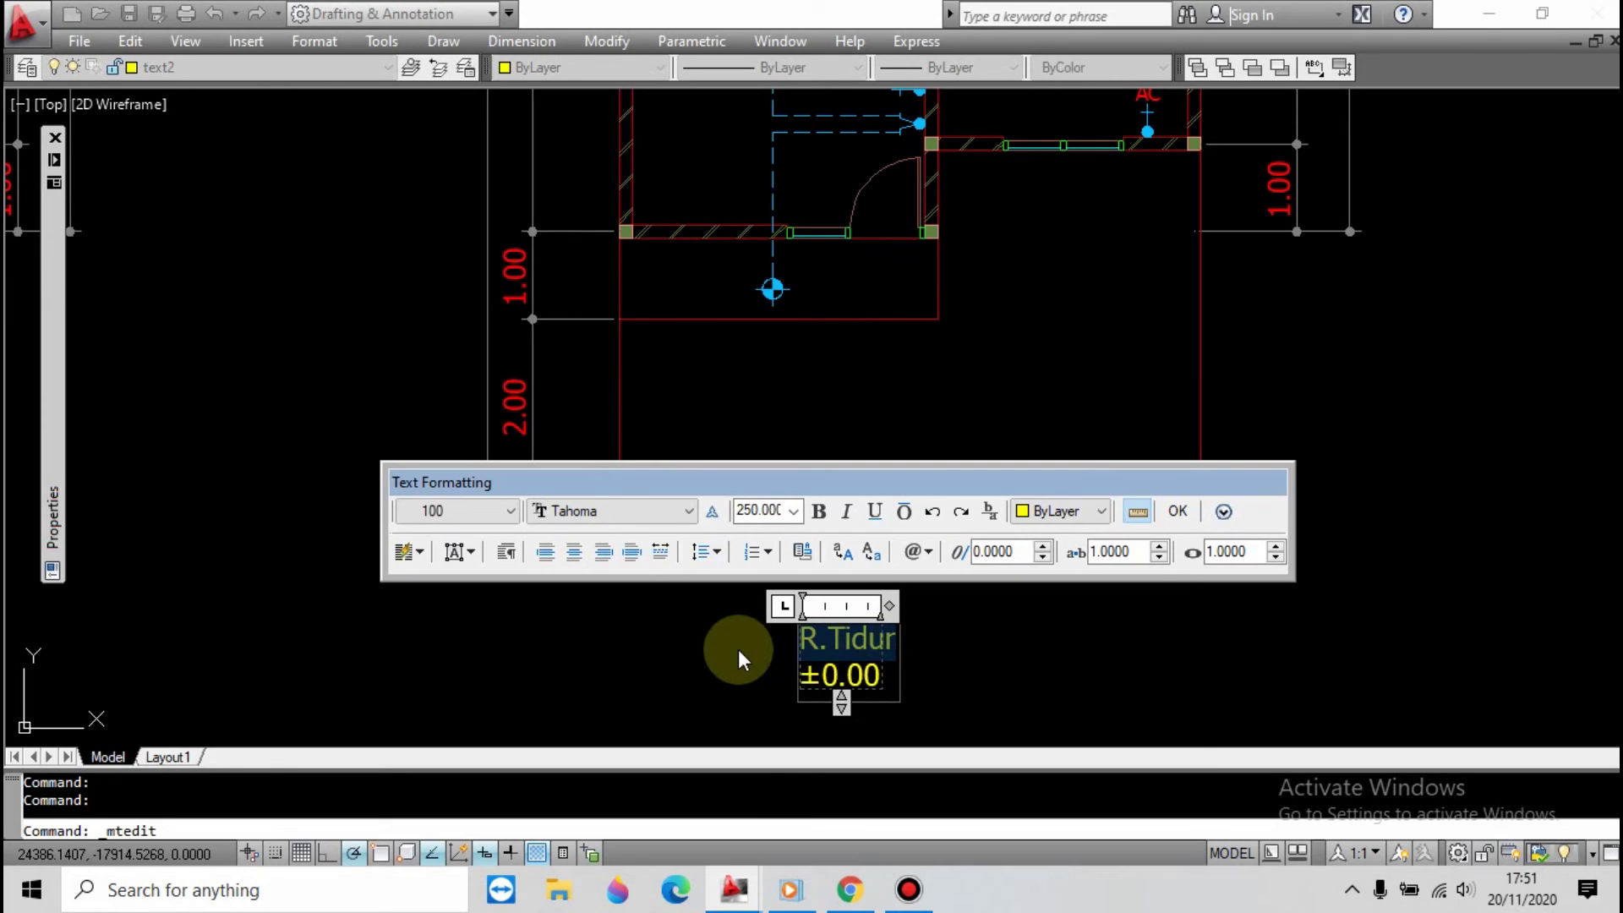
text(RENCANA)
key(Return)
text(LISTRIK)
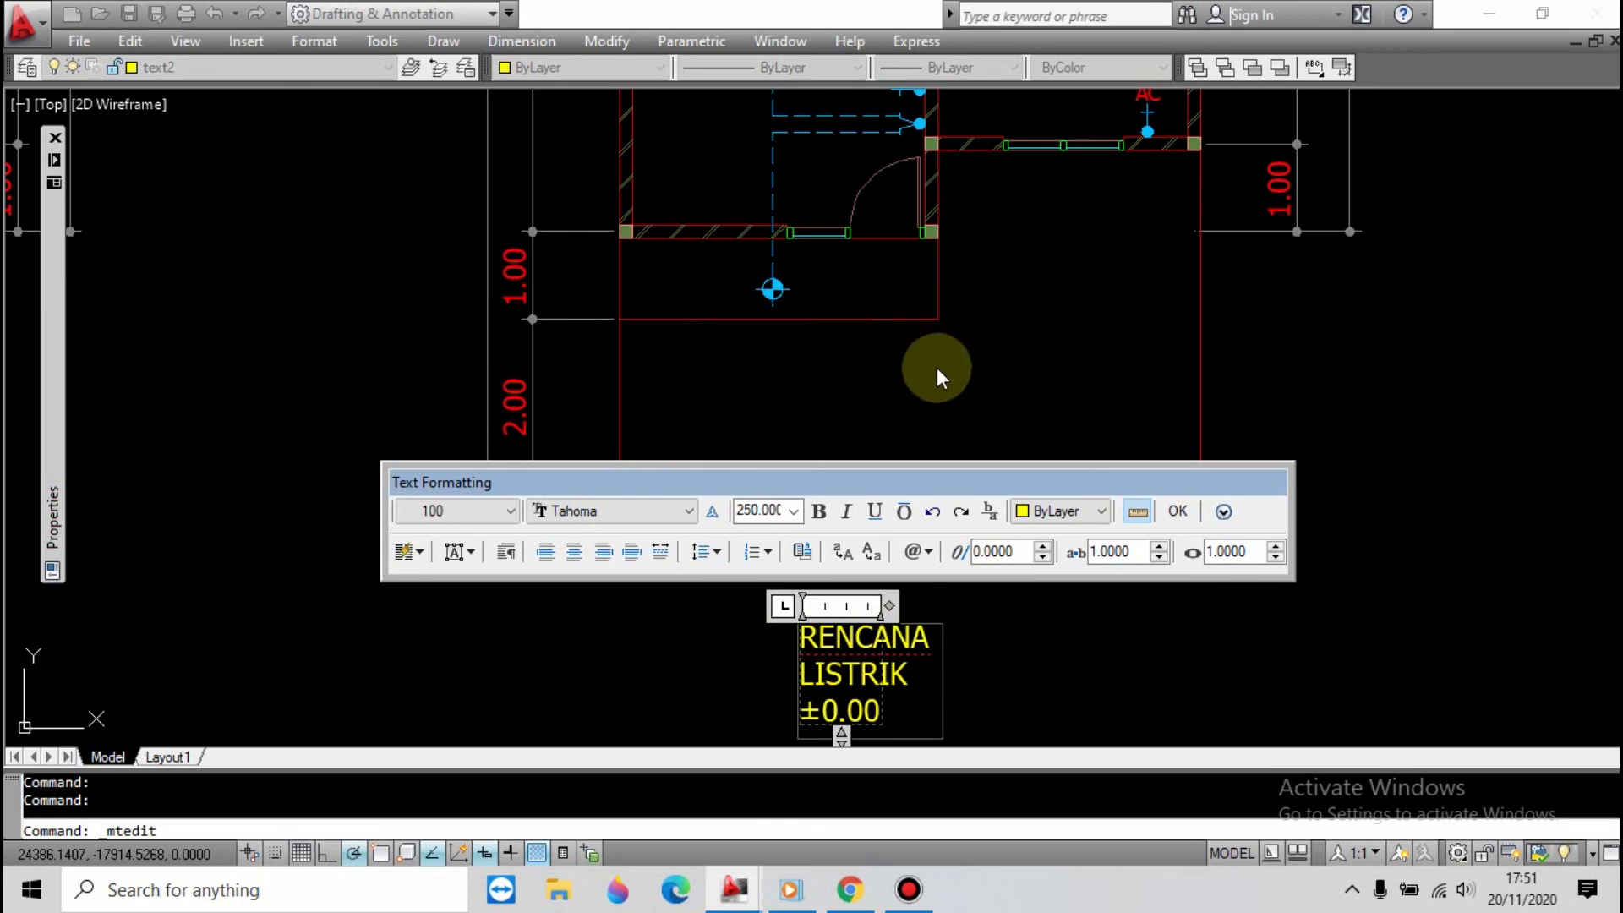
drag(885, 606, 1082, 587)
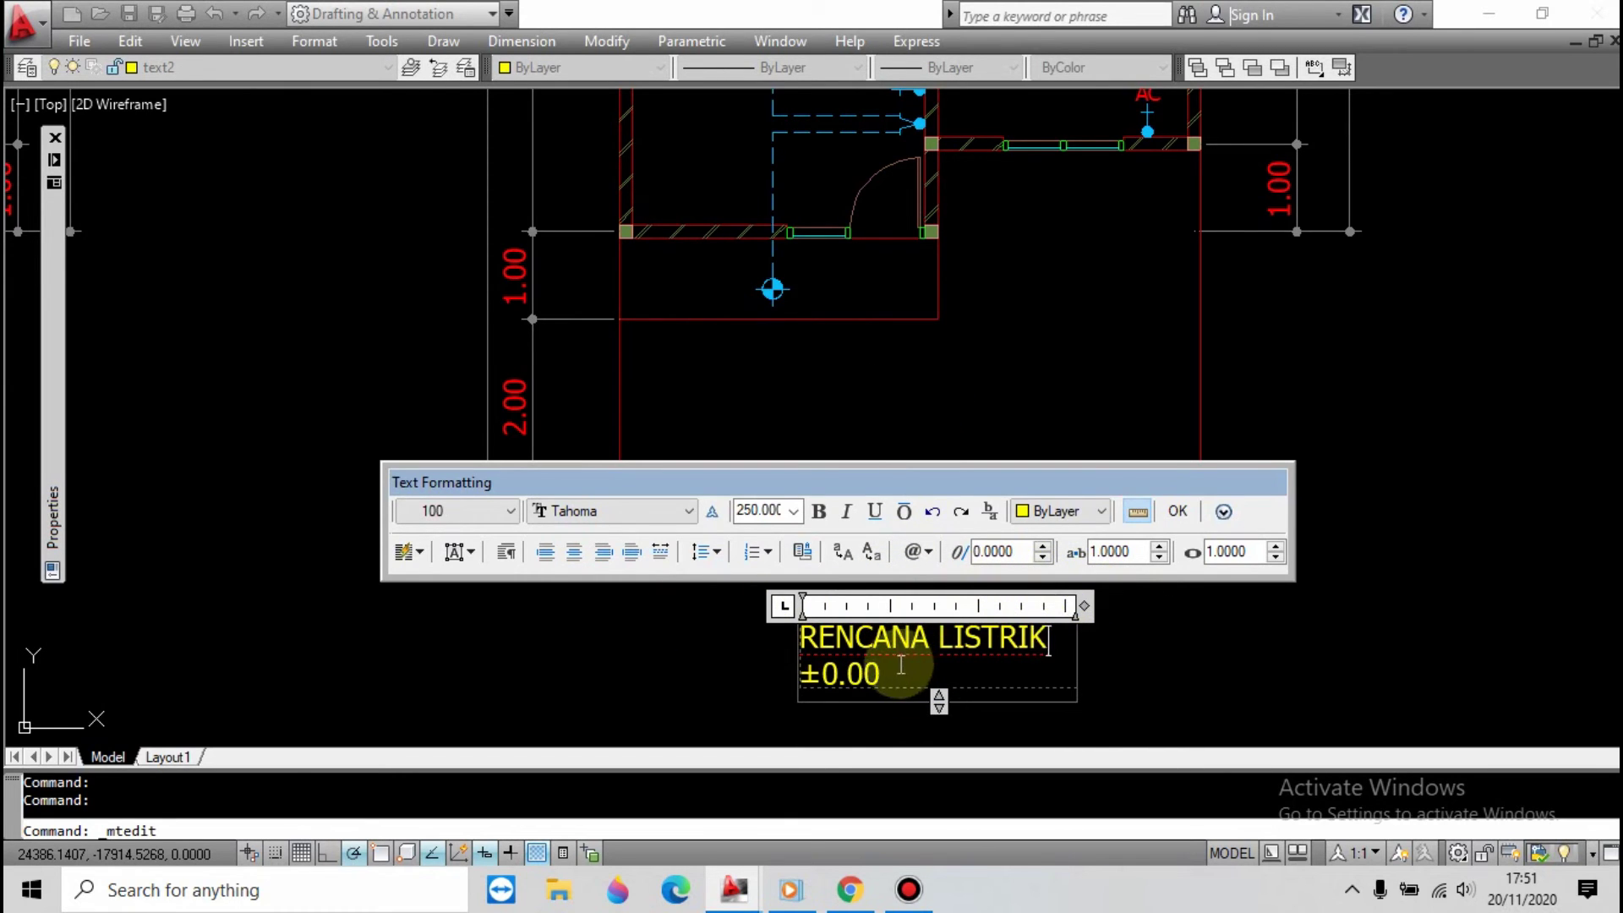
Replace the ±0.00 line of the plan title with SKALA 1 : 100.
drag(901, 665, 808, 672)
text(SKALA)
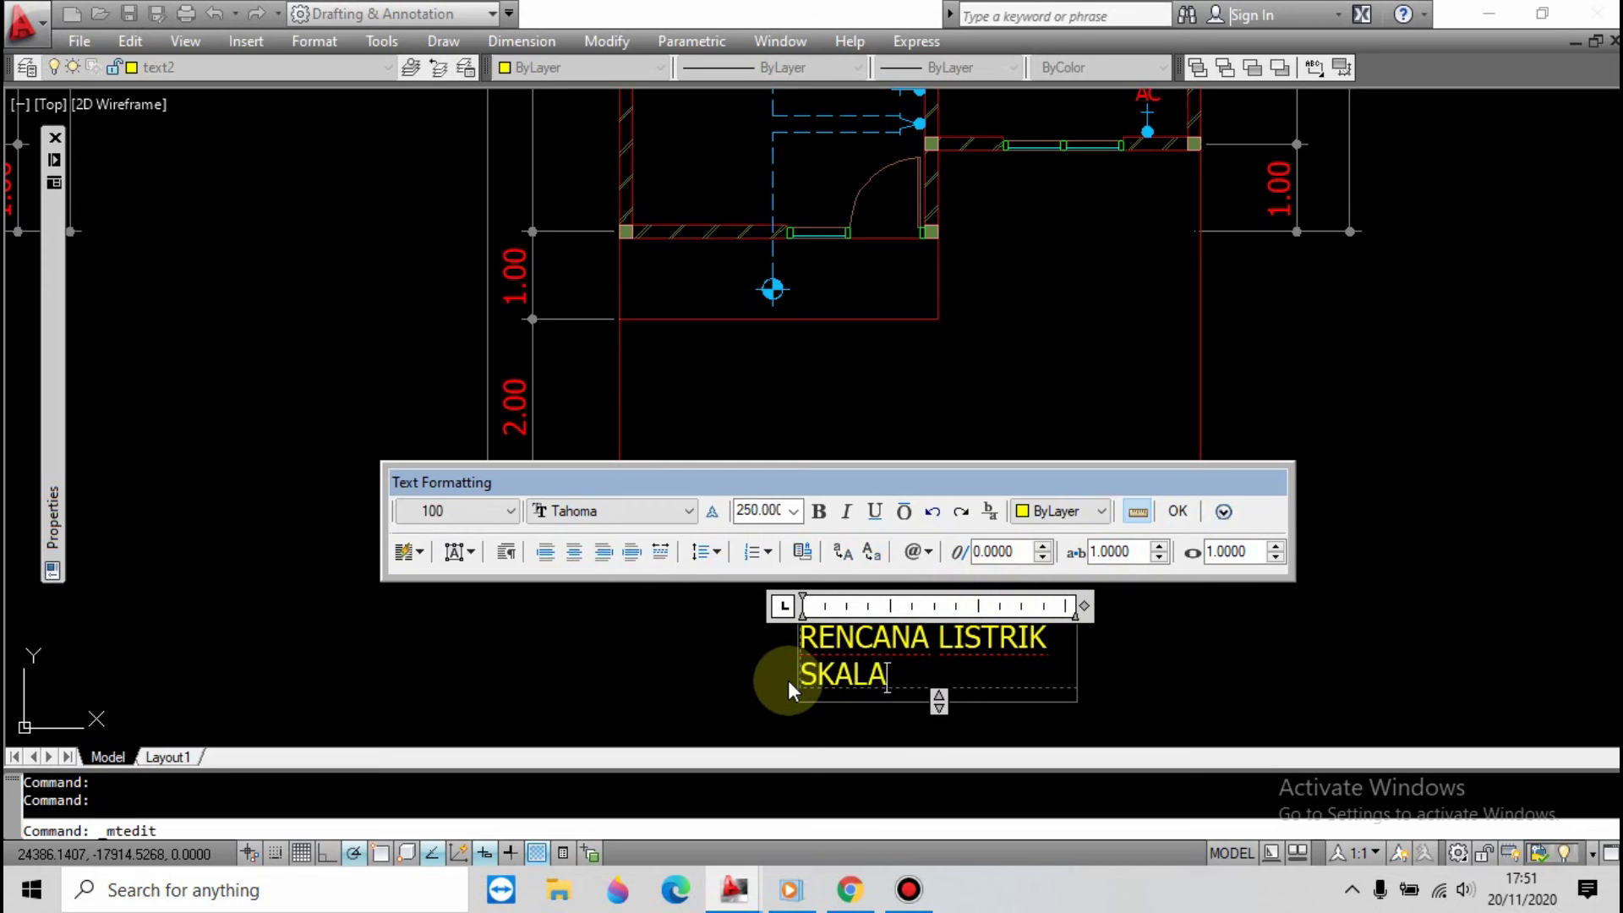
text( 1 : 100)
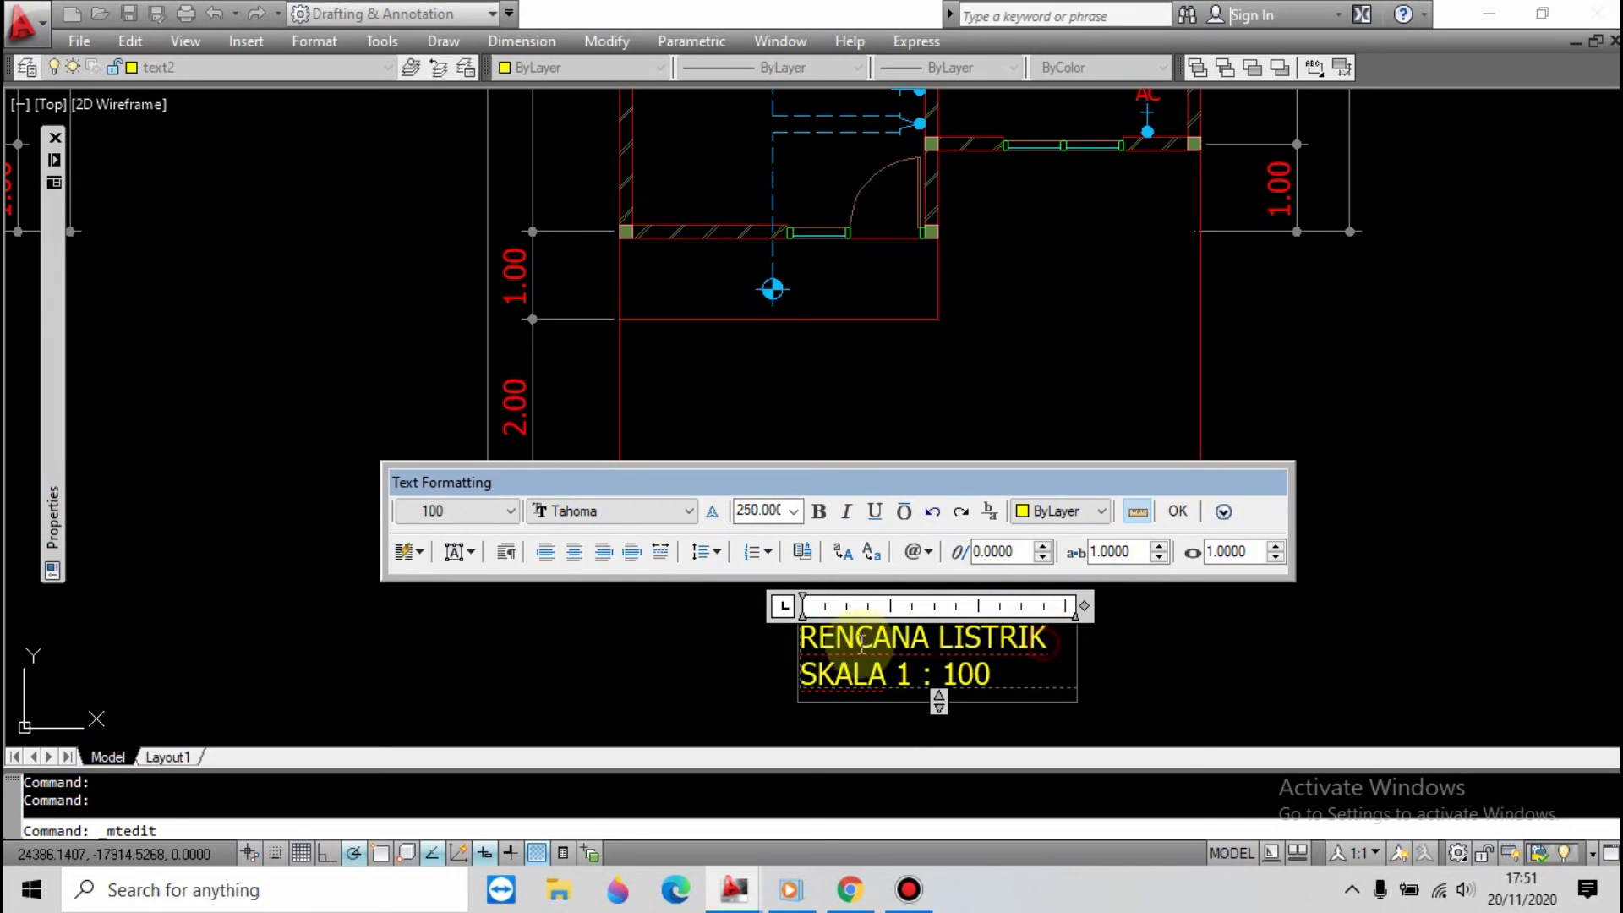
Make RENCANA LISTRIK bold and underlined, and widen the text box so it stays on one line.
drag(862, 644, 801, 644)
key(ctrl+b)
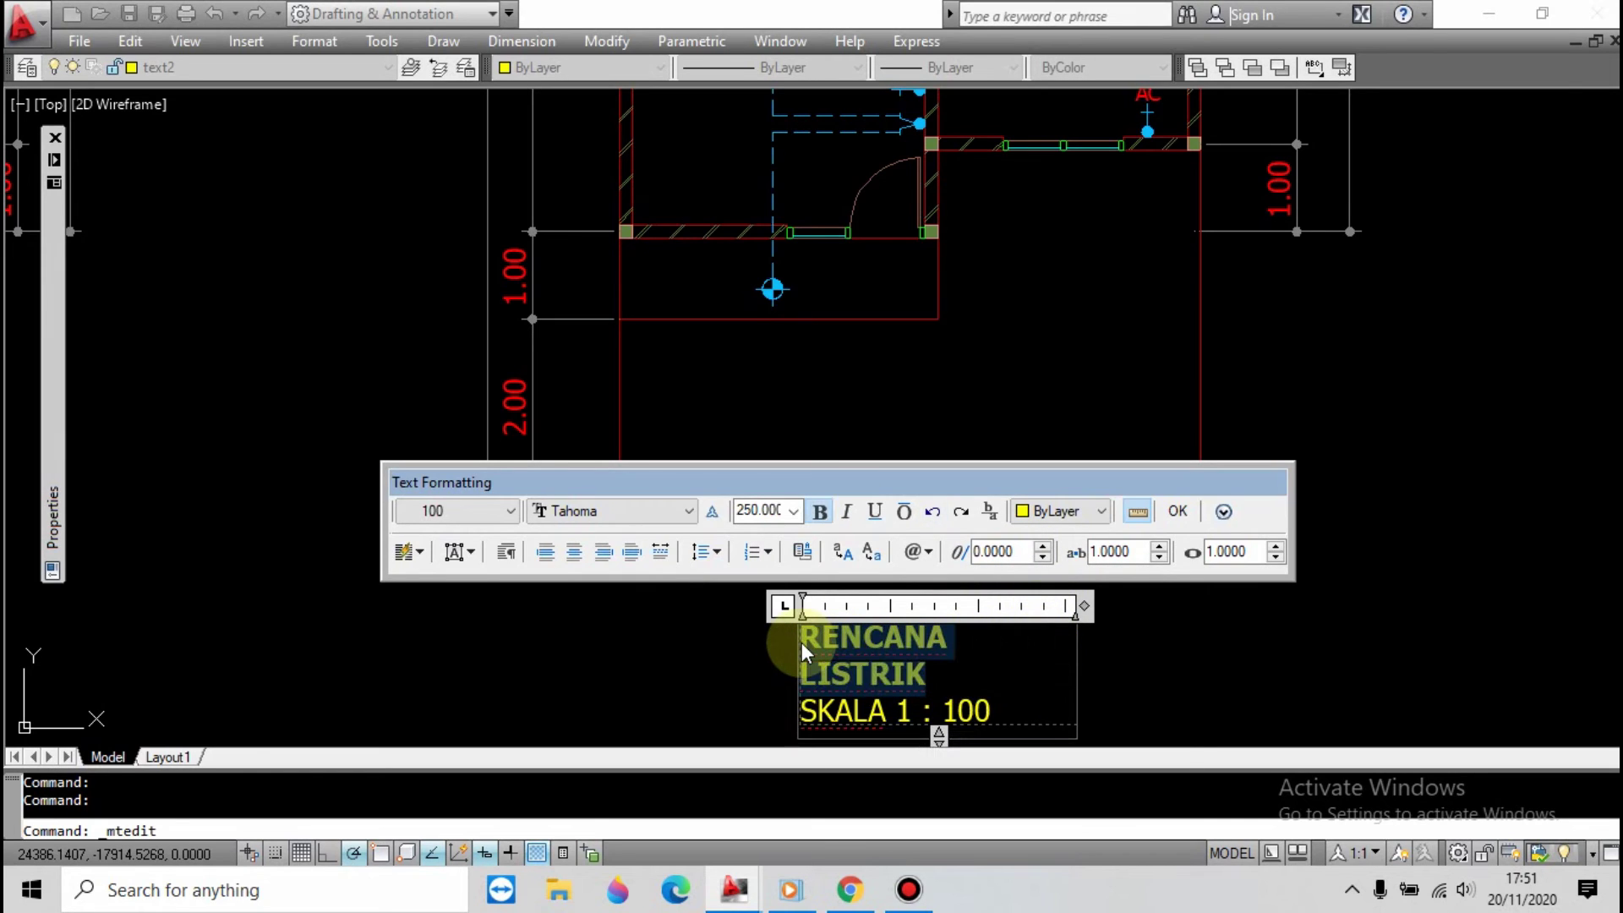
key(ctrl+u)
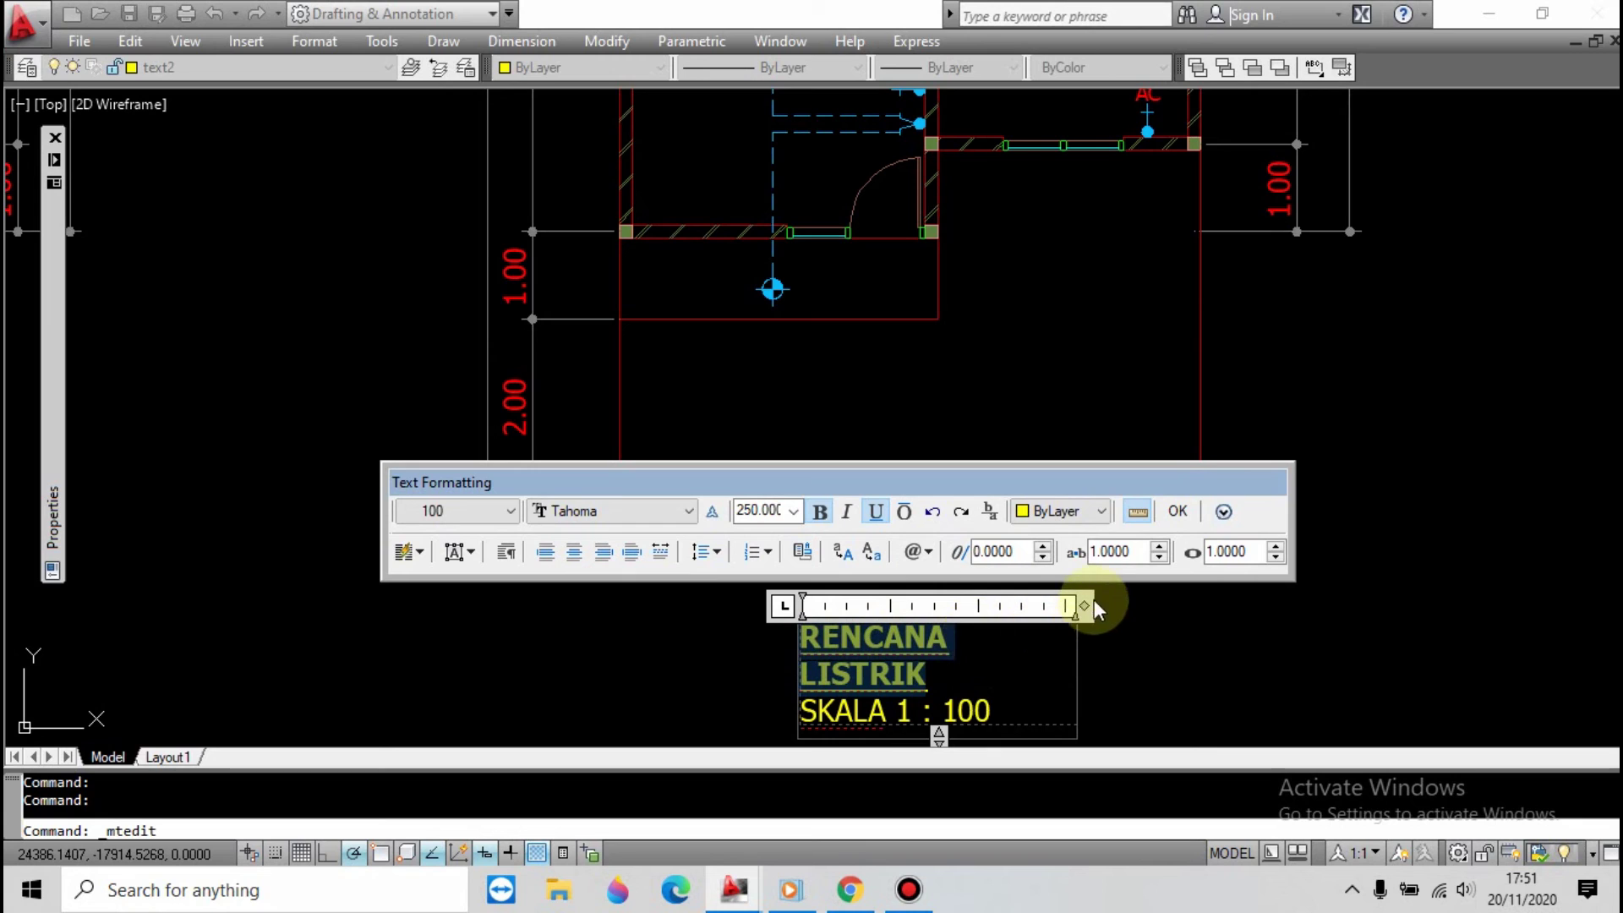
drag(1075, 607, 1158, 607)
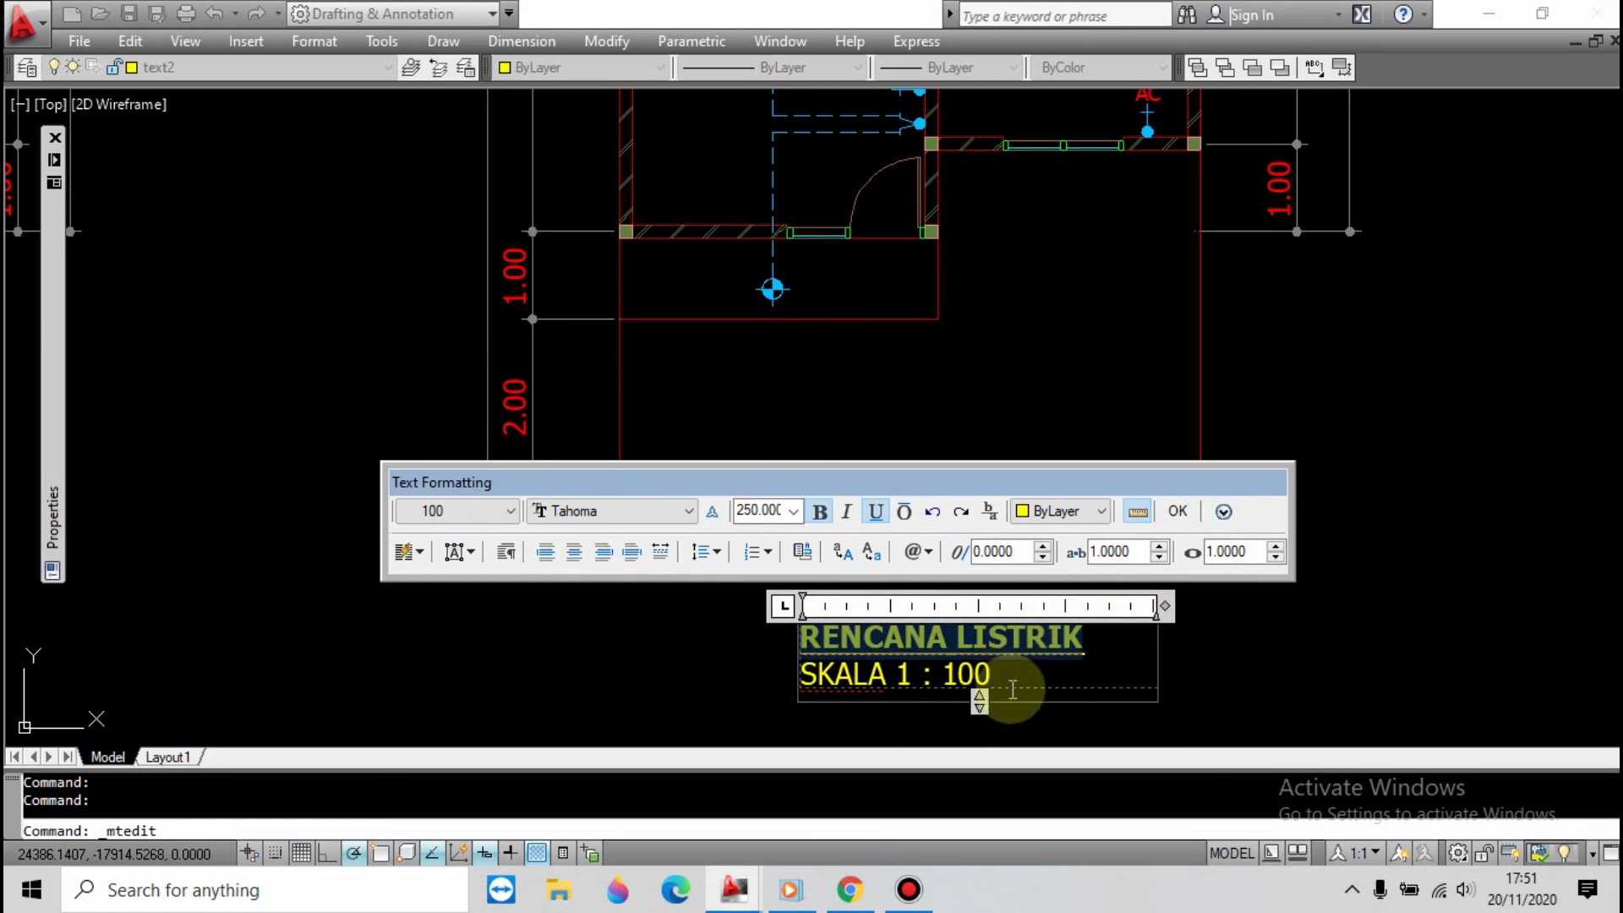
Center both lines of the plan title and finish the text edit.
drag(999, 678, 819, 651)
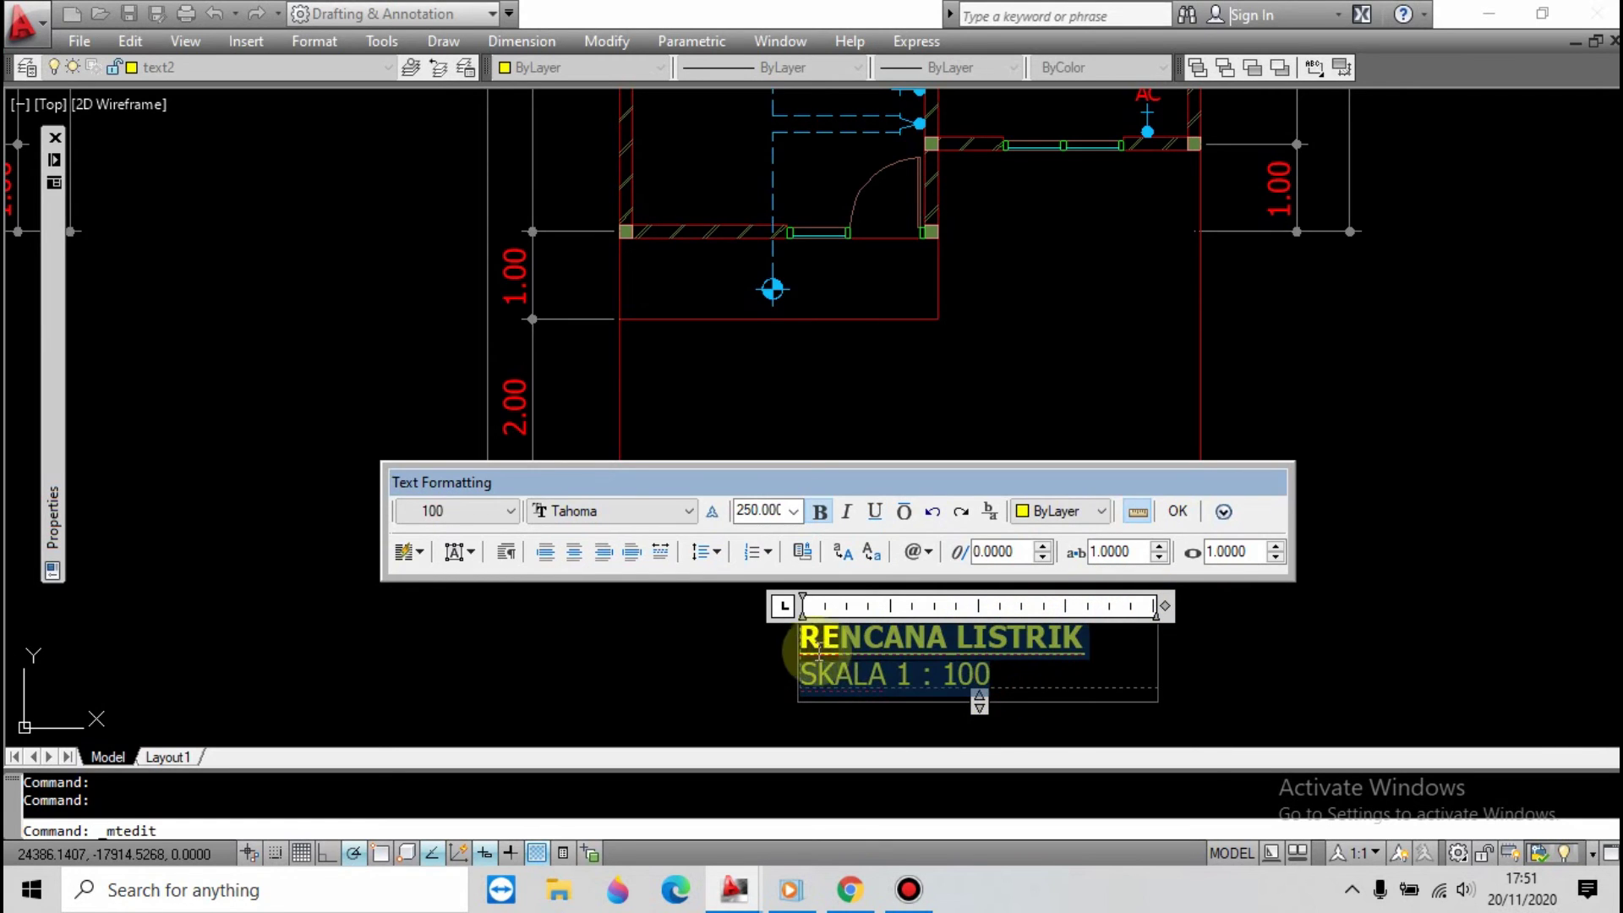
click(568, 557)
click(620, 644)
Move the RENCANA LISTRIK title slightly left so it is centered beneath the electrical plan.
scroll(794, 494, down, 2)
click(880, 585)
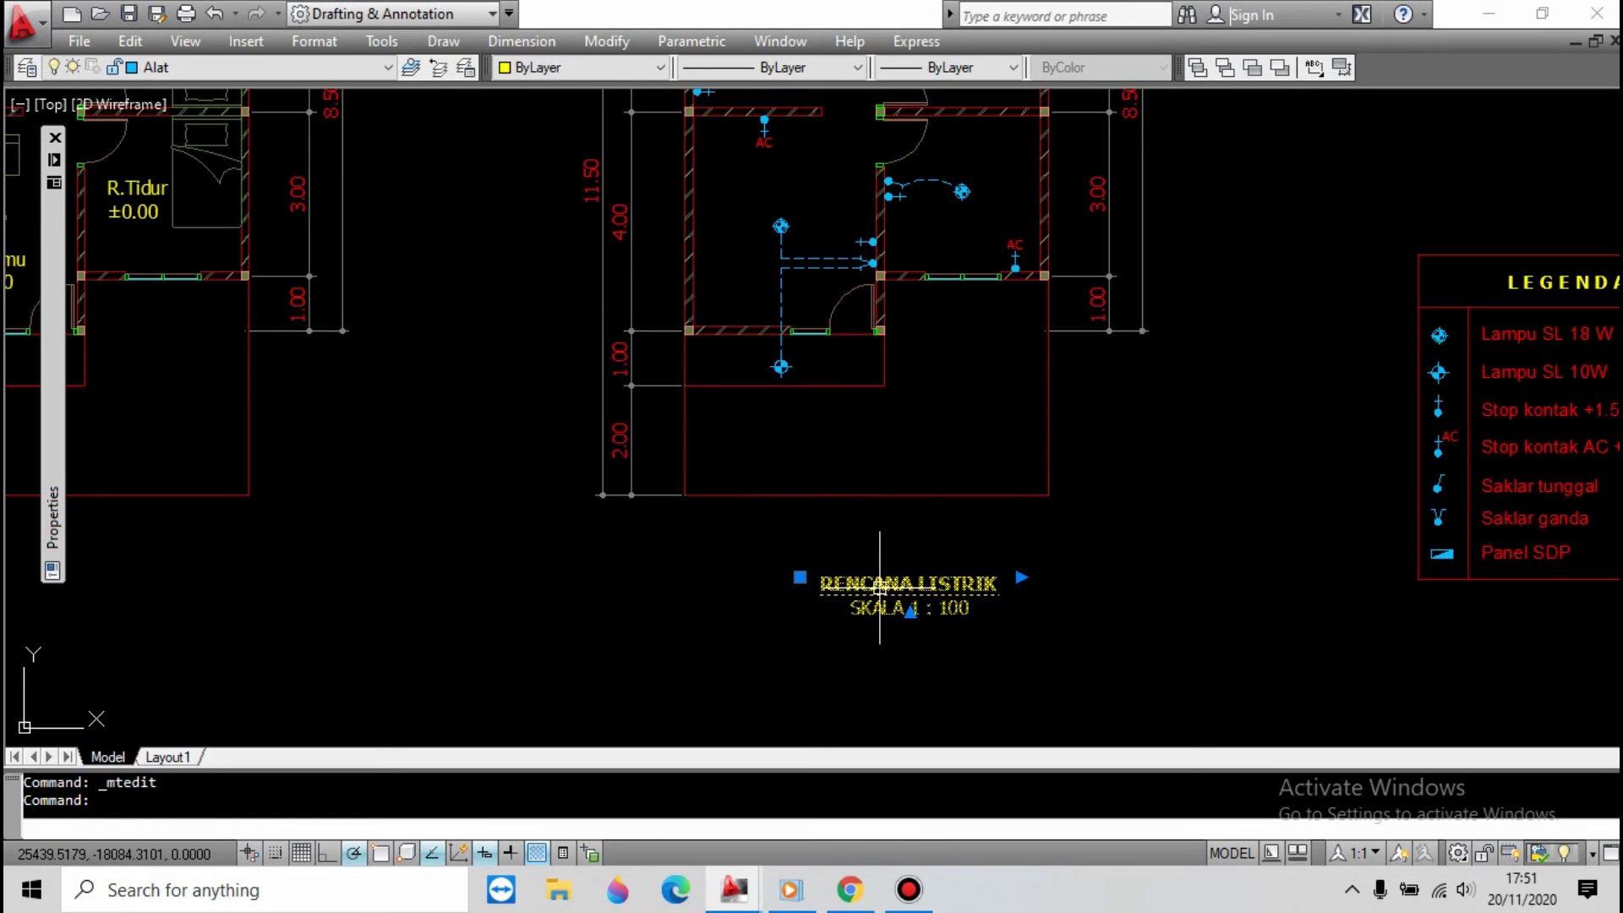
text(m)
key(Return)
click(941, 671)
click(893, 670)
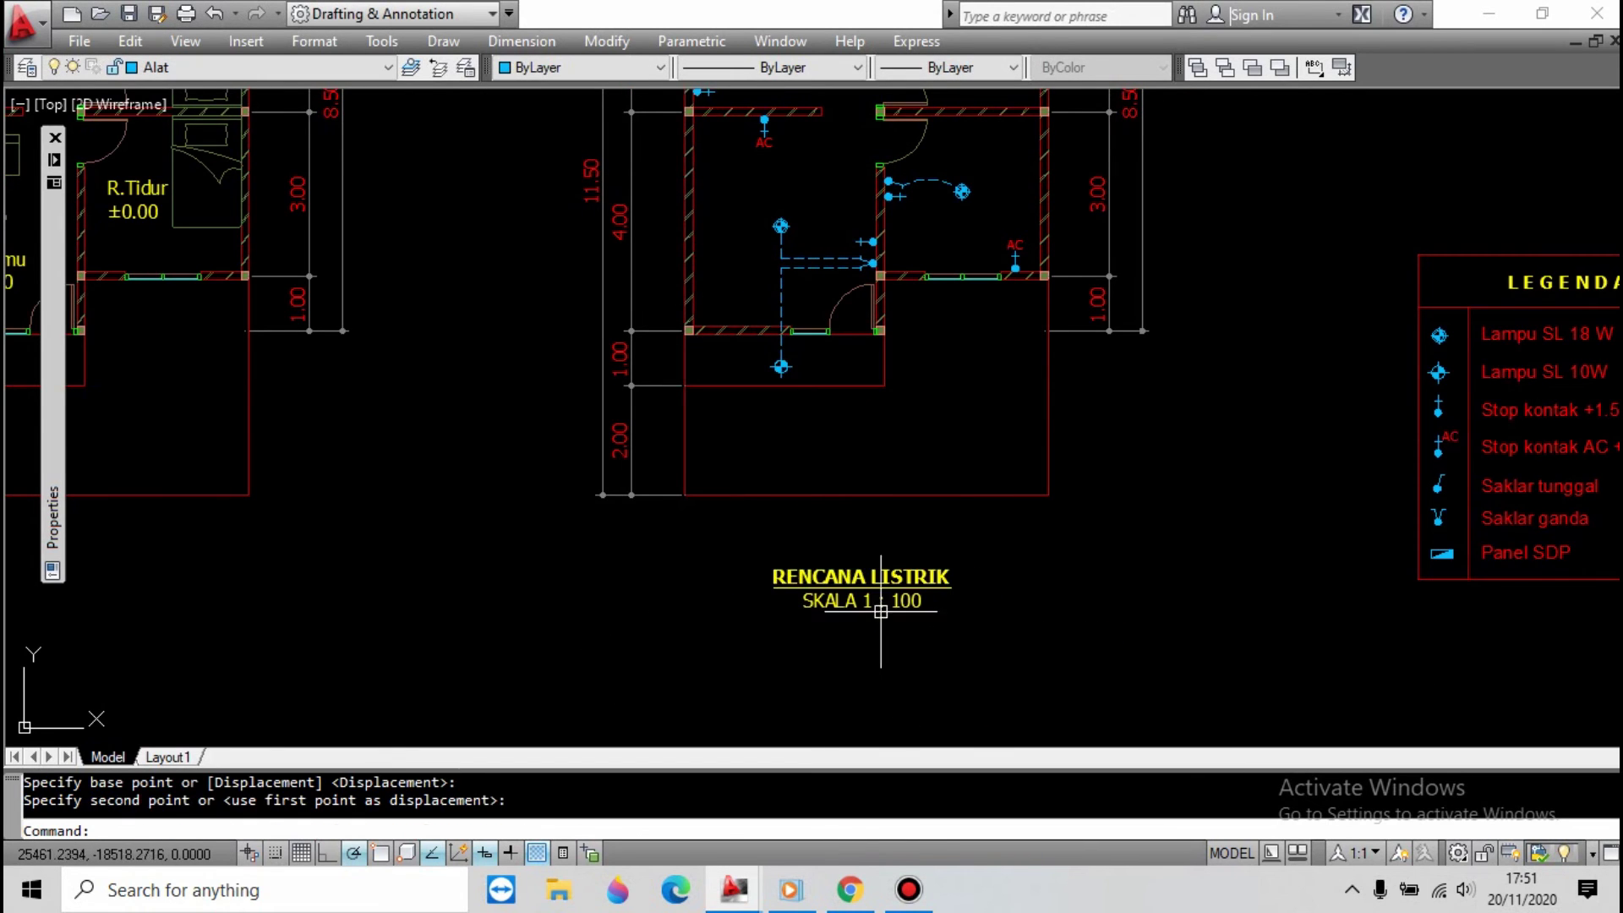
Save the drawing.
scroll(844, 562, down, 5)
scroll(898, 289, up, 3)
key(Escape)
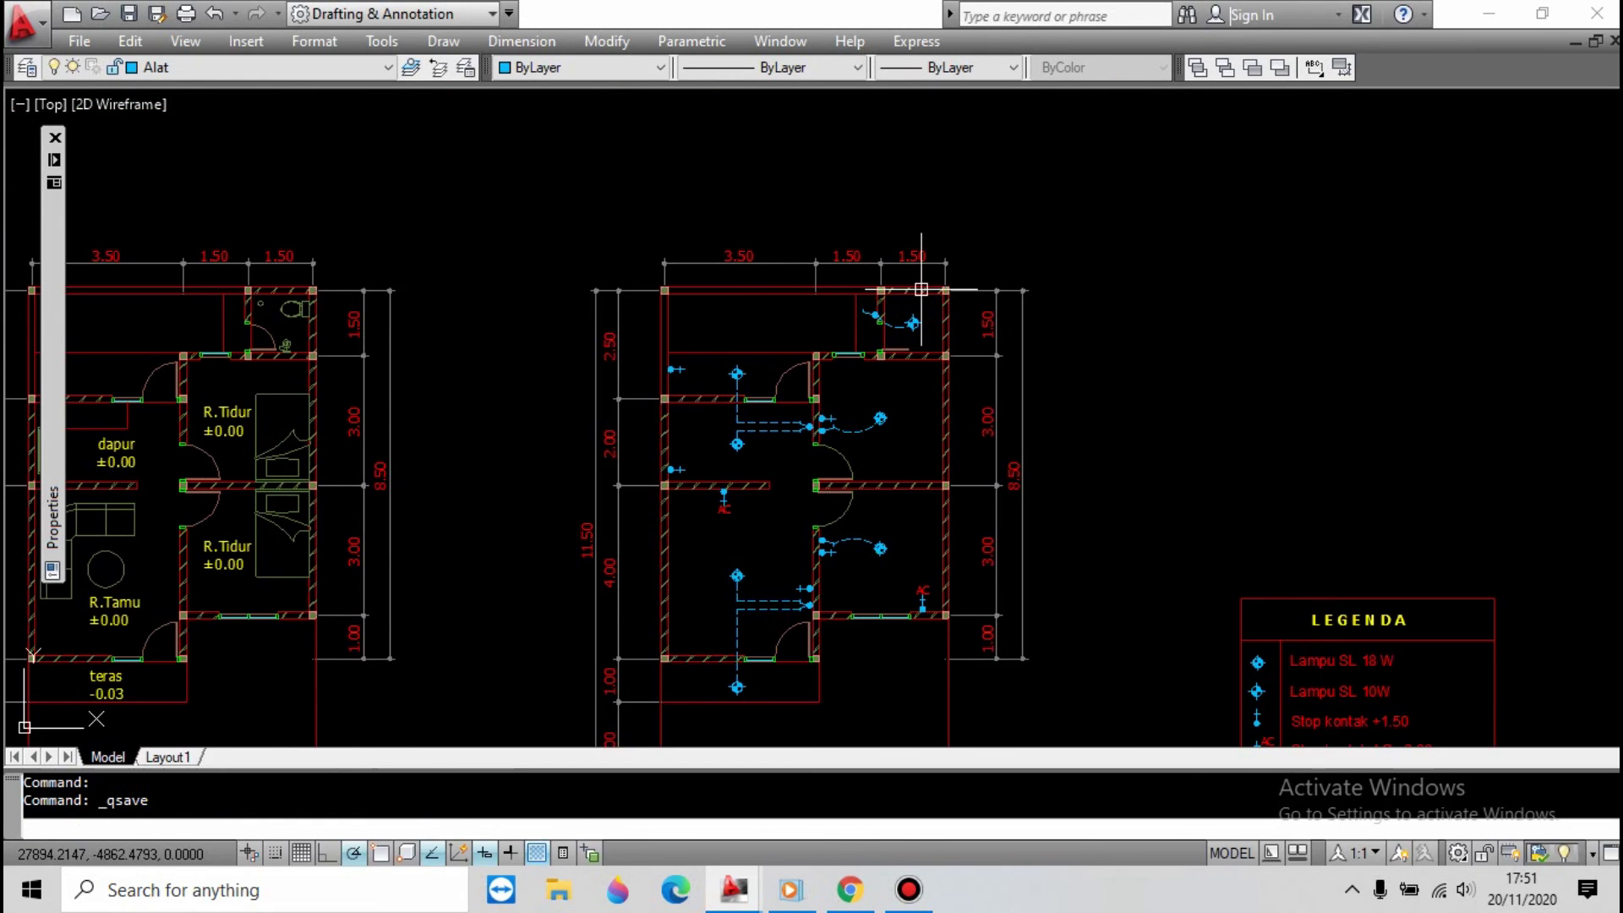
Copy the legend's Panel SDP symbol into the living room, just inside the front wall beside the window.
scroll(942, 269, down, 2)
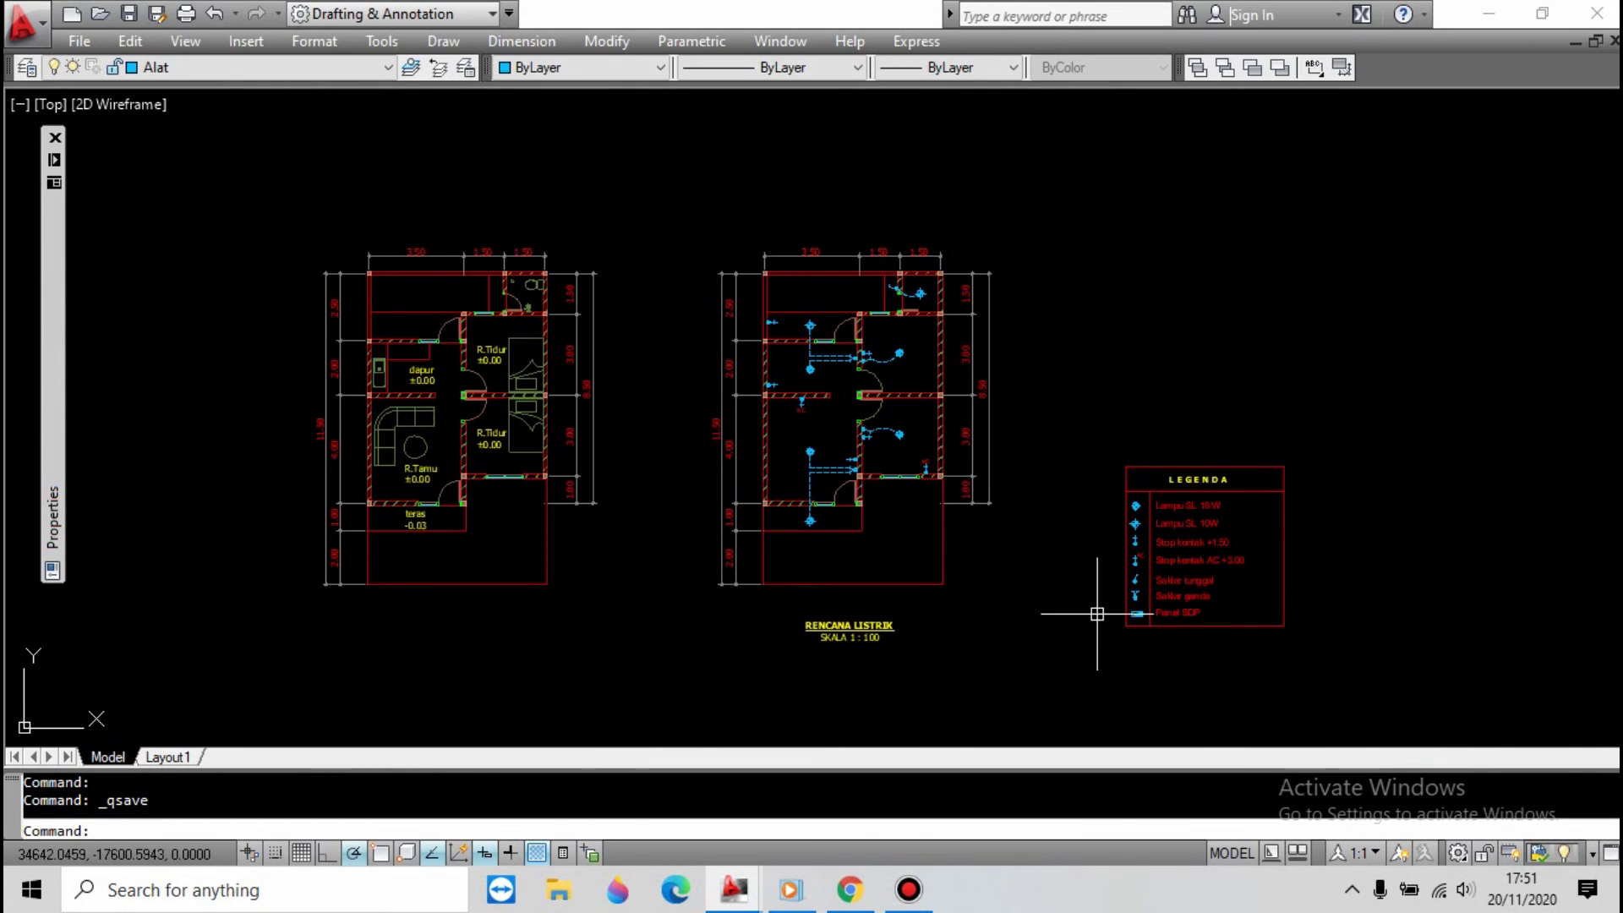
scroll(1201, 677, up, 3)
scroll(1201, 569, down, 1)
scroll(1157, 561, up, 1)
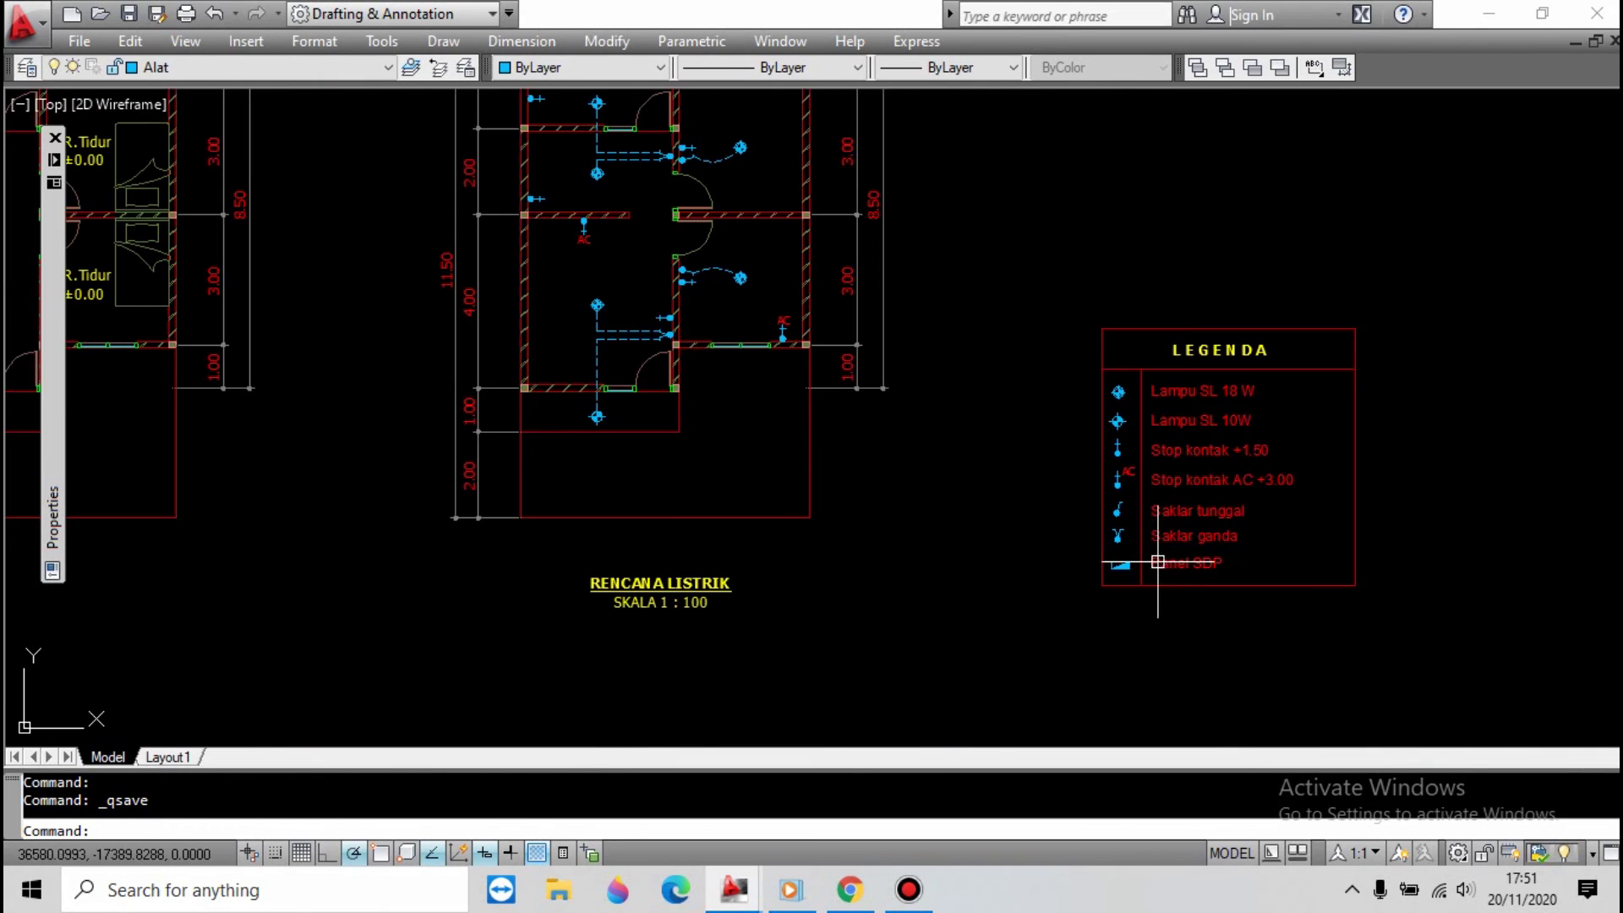
text(o)
key(Return)
click(1164, 585)
scroll(1200, 625, down, 3)
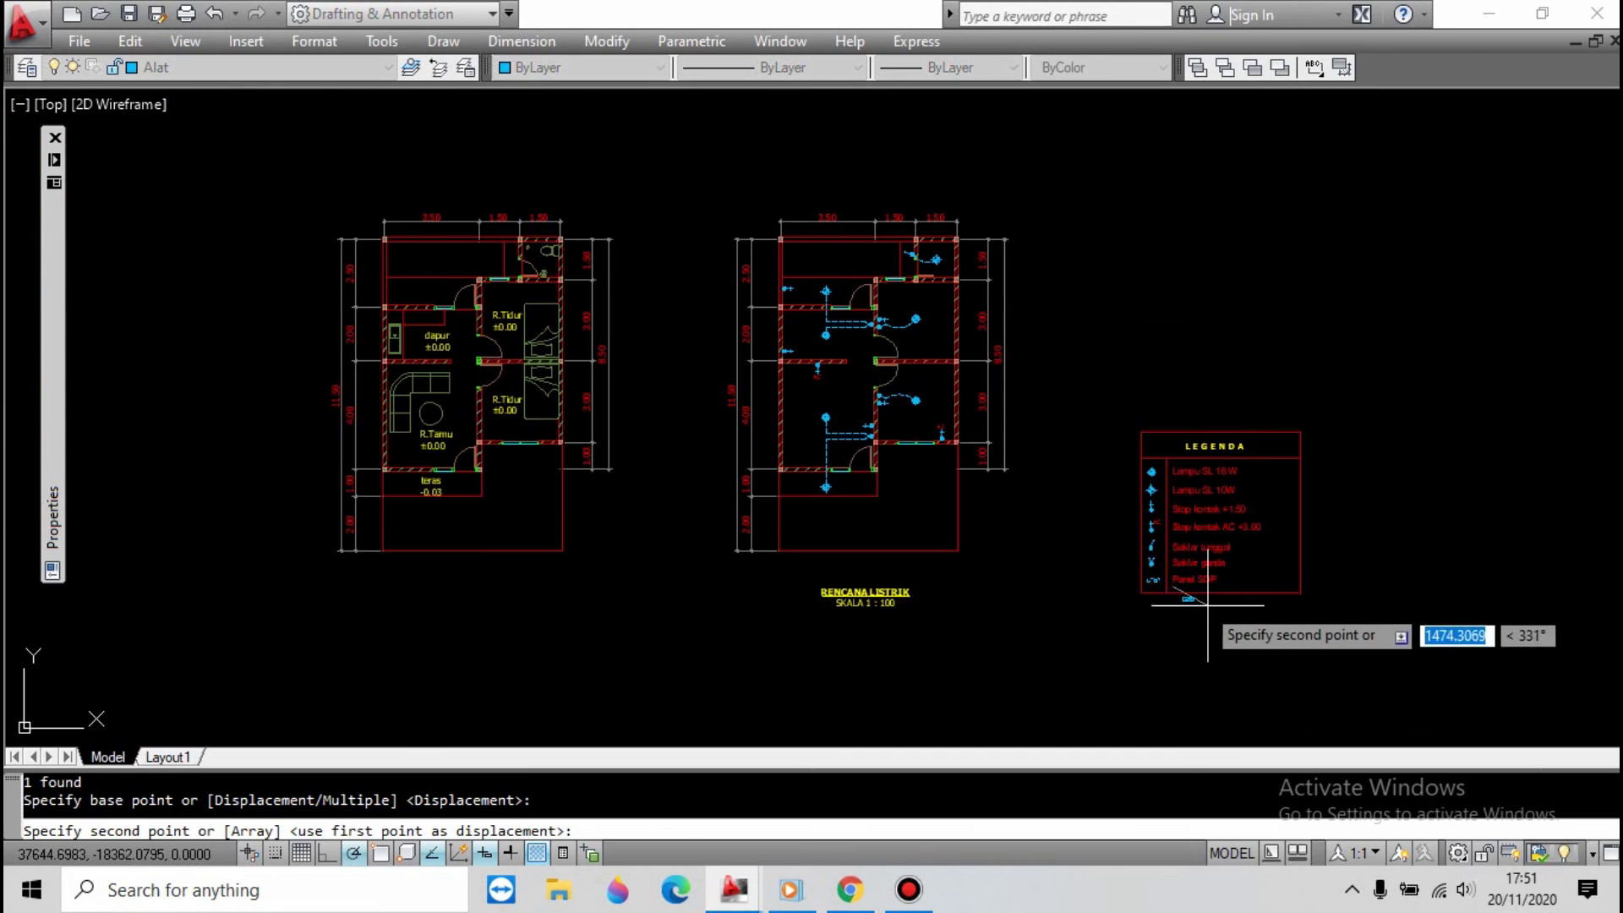
scroll(1069, 454, up, 5)
scroll(850, 537, up, 3)
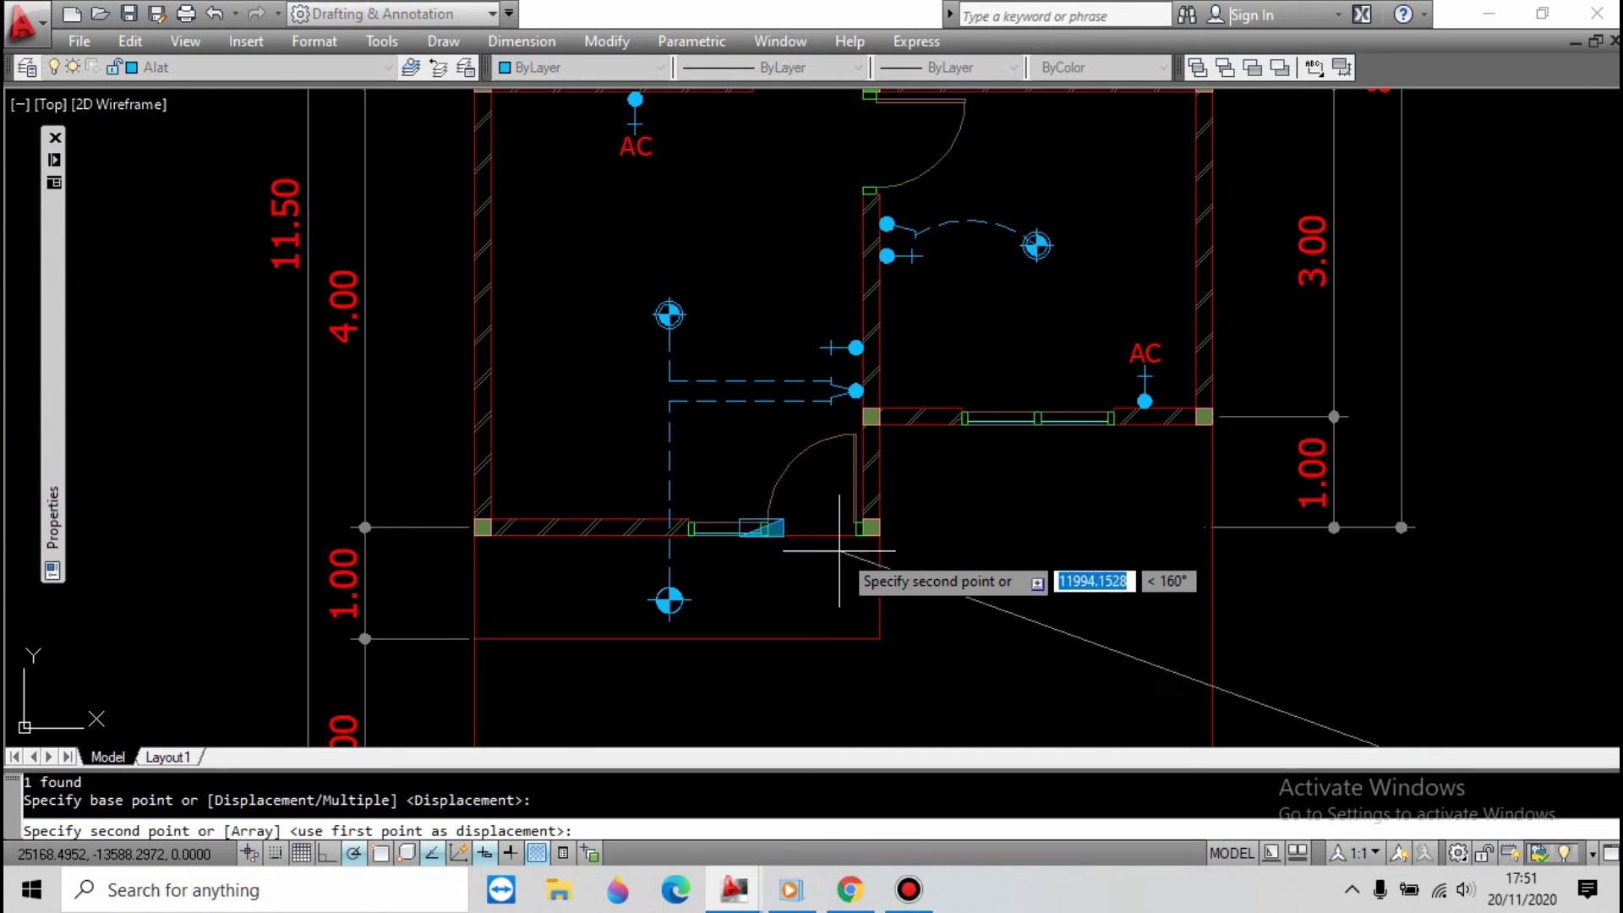
click(702, 519)
Snap the base of the Panel SDP symbol onto the inner face of the living room's front wall with the Nearest snap.
scroll(671, 511, up, 3)
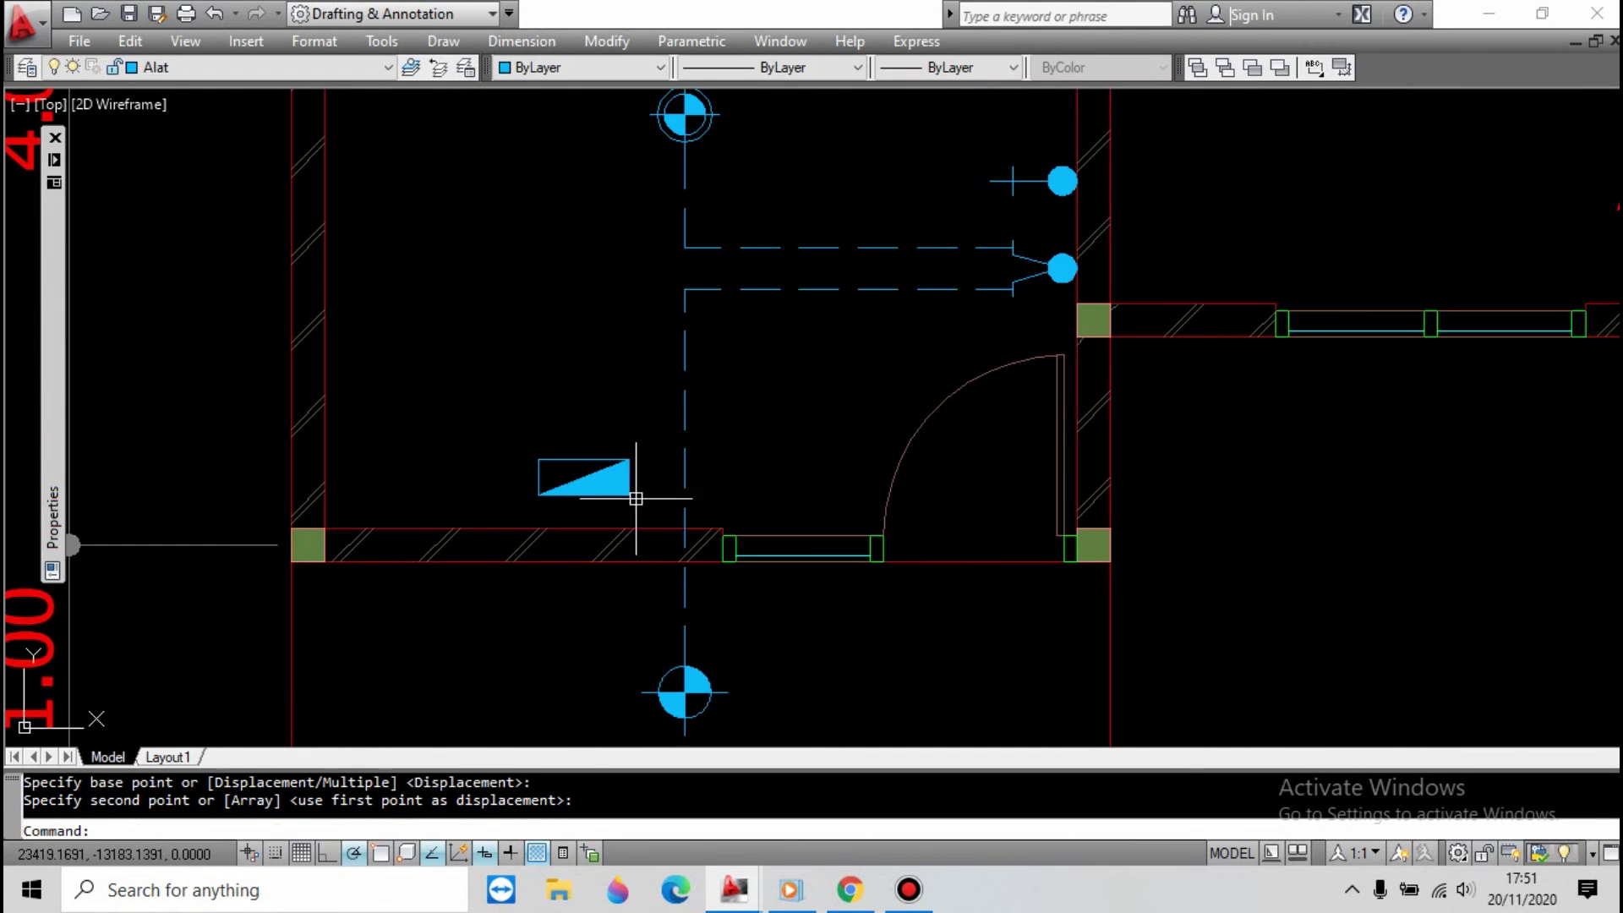
click(636, 490)
click(582, 515)
click(583, 495)
shift+right_click(635, 424)
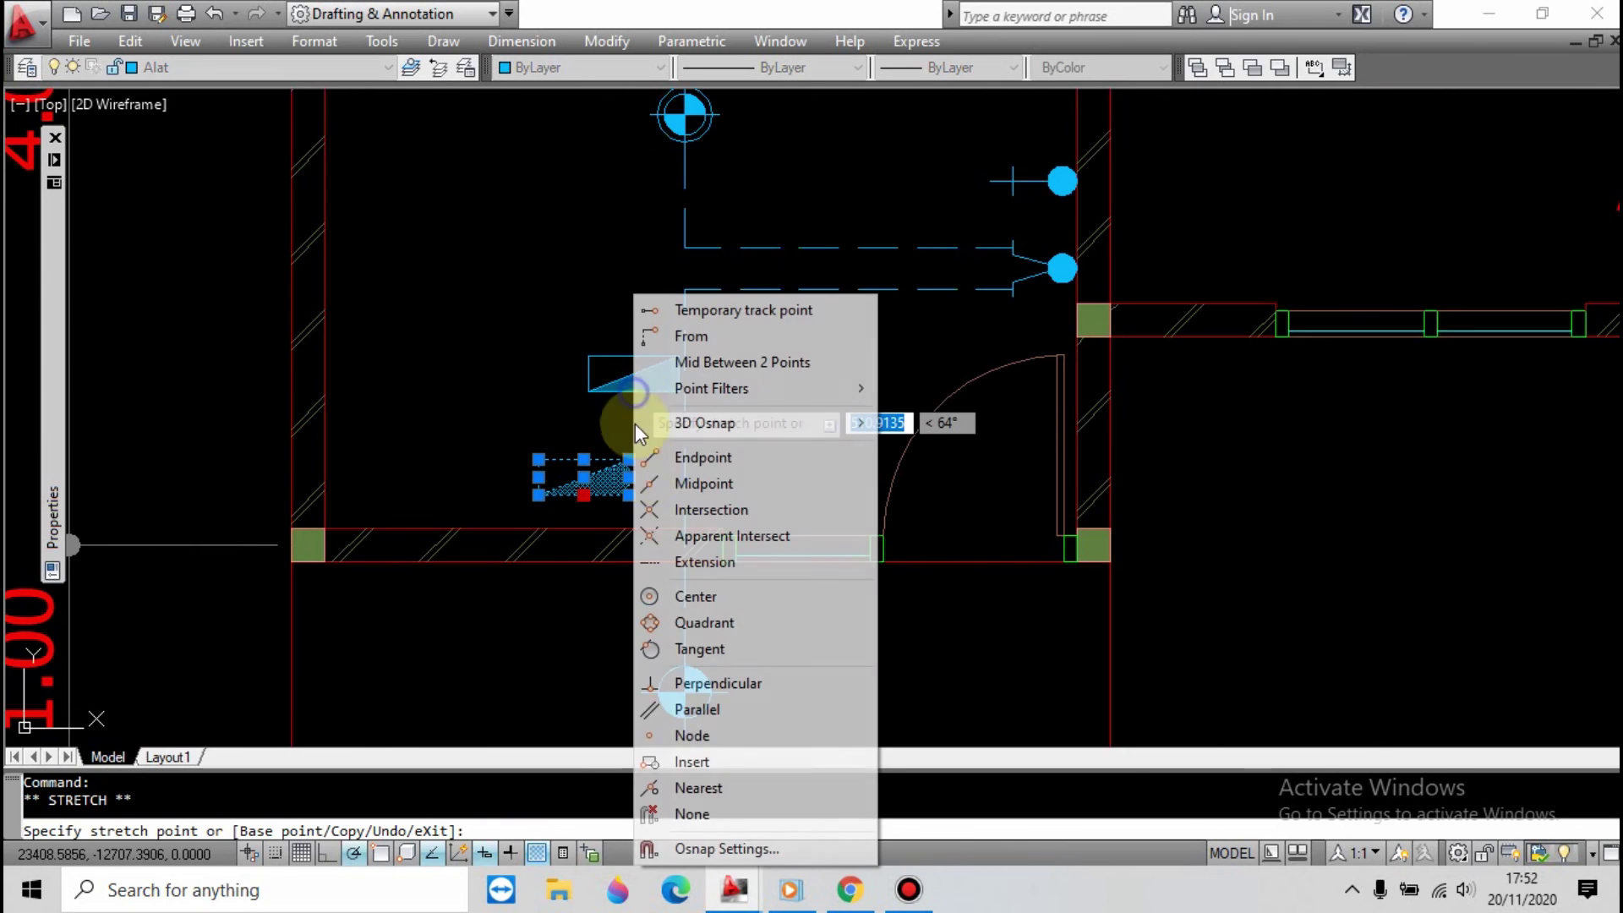
click(674, 682)
click(582, 527)
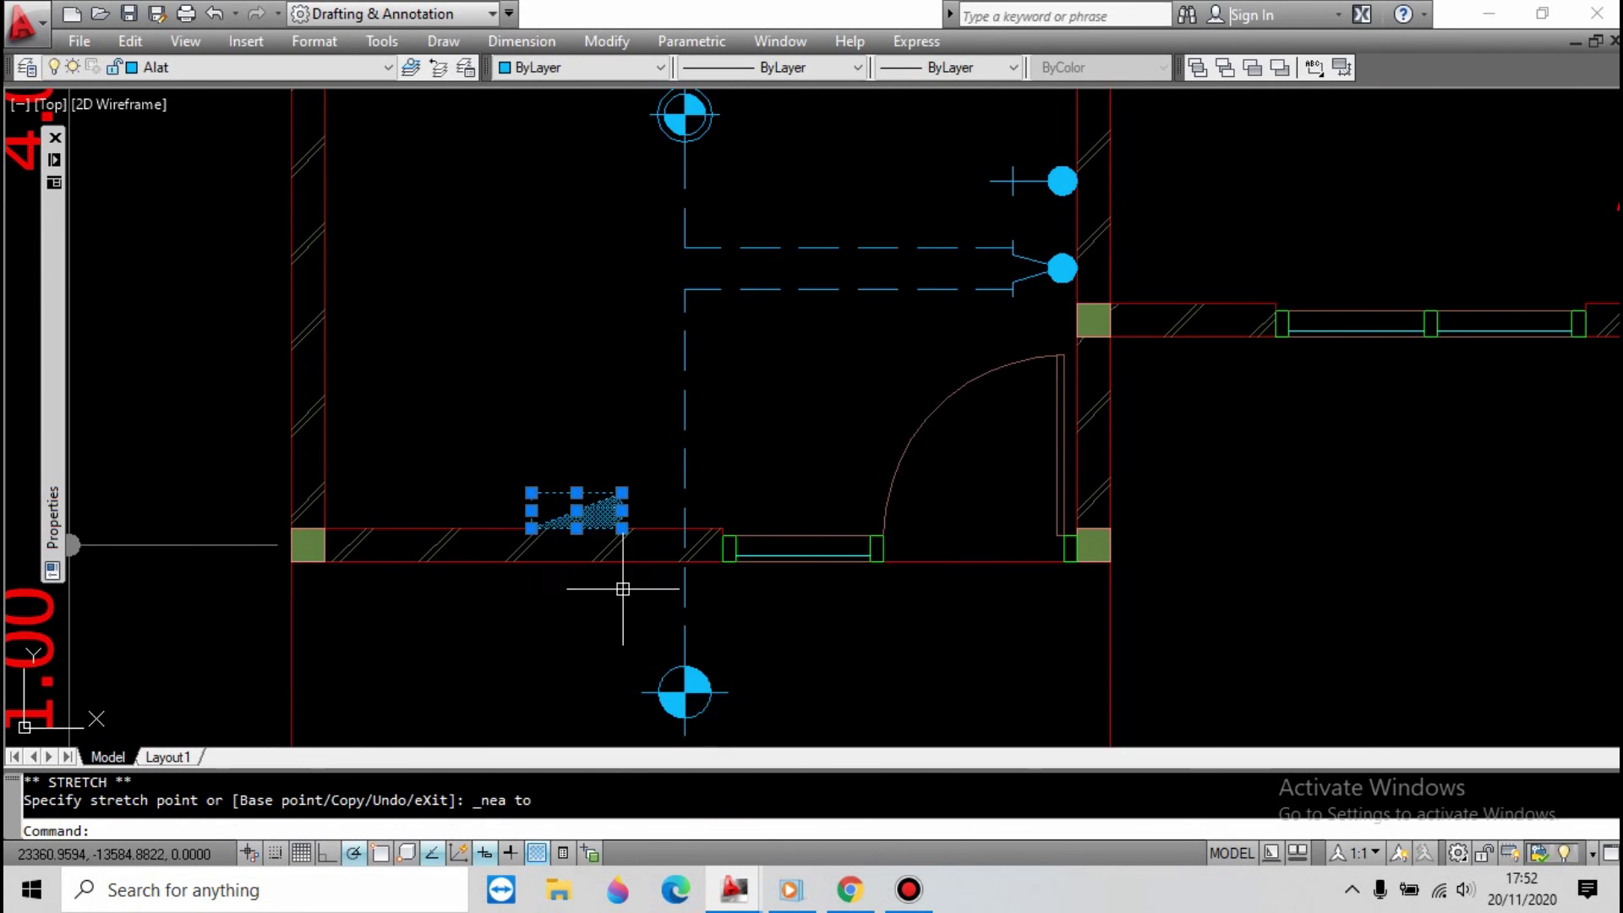
scroll(896, 448, down, 6)
scroll(850, 292, up, 2)
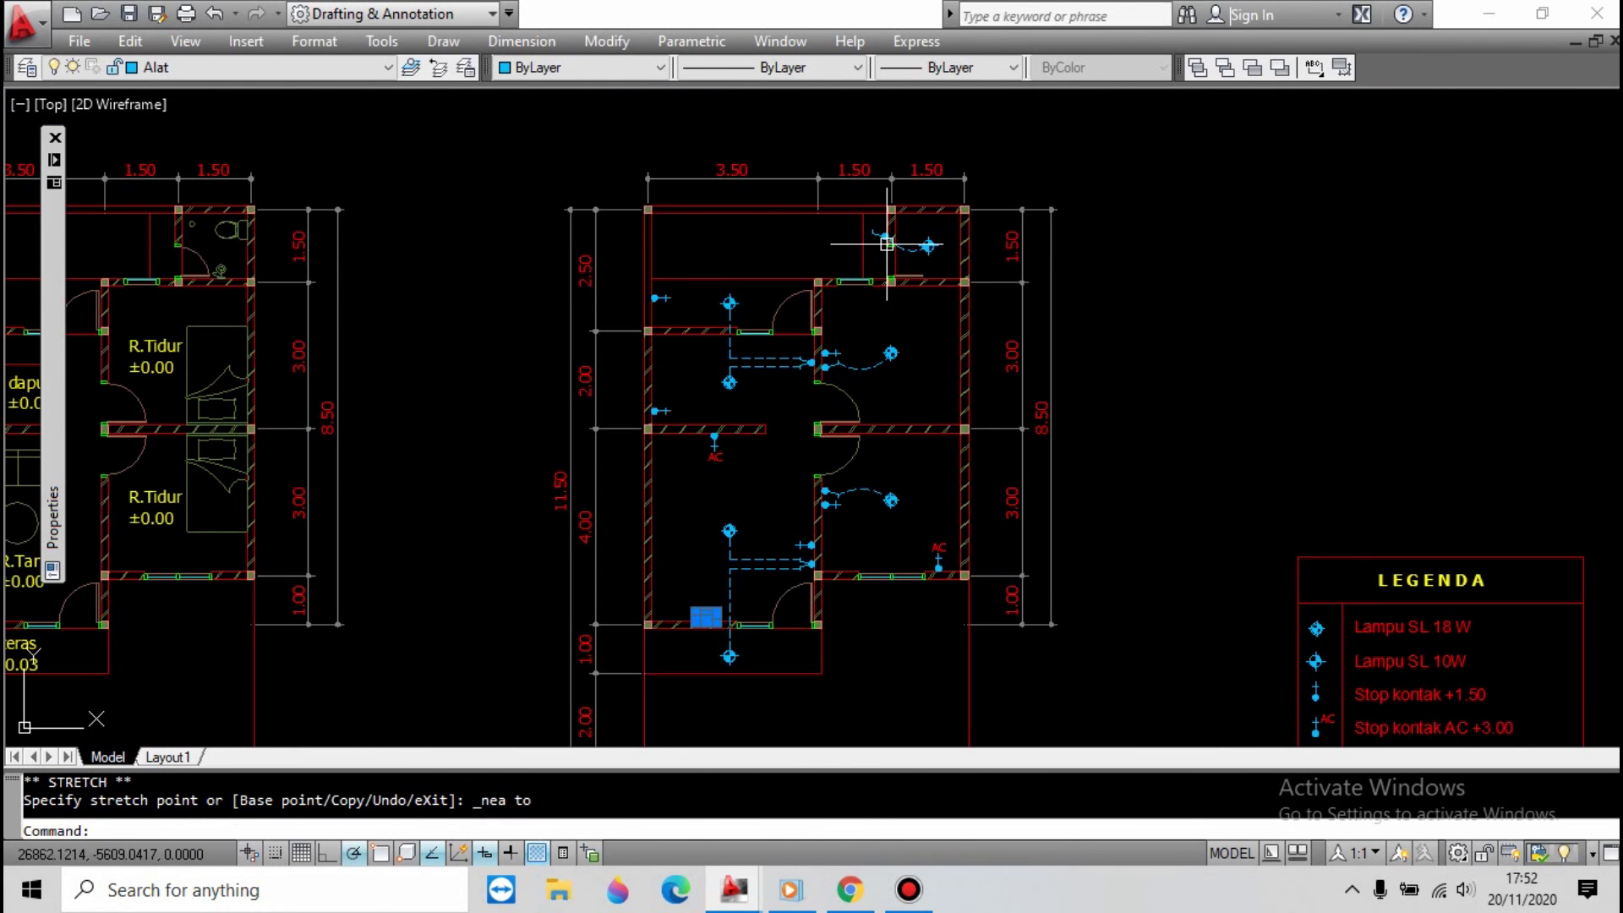
scroll(910, 462, down, 2)
scroll(871, 651, up, 4)
click(907, 647)
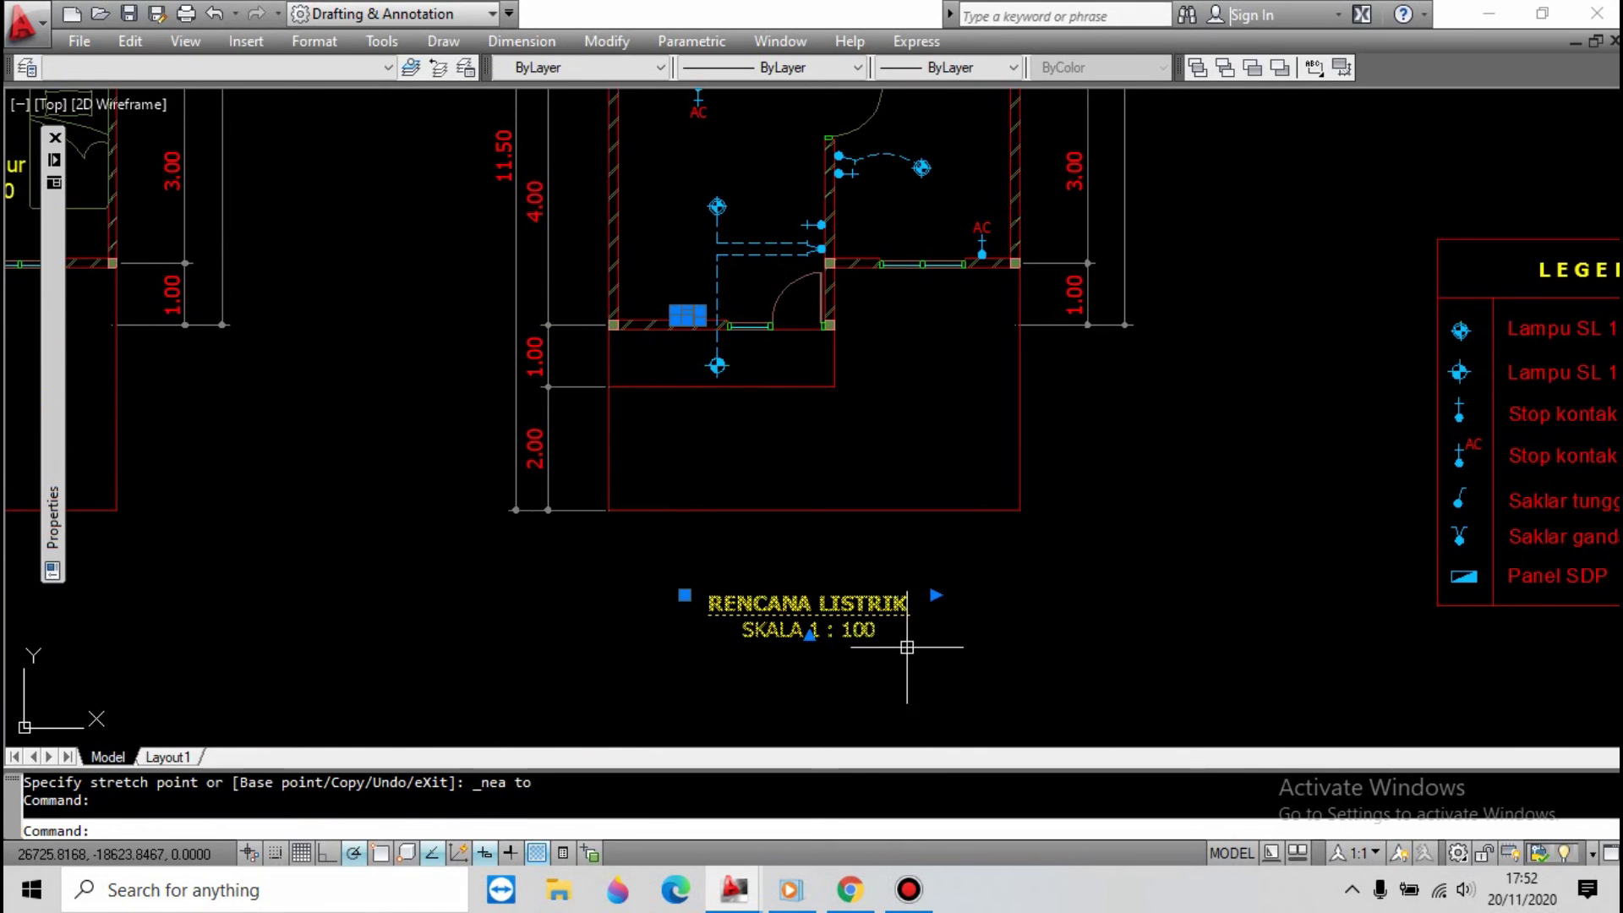
text(m)
key(Return)
click(906, 674)
key(Escape)
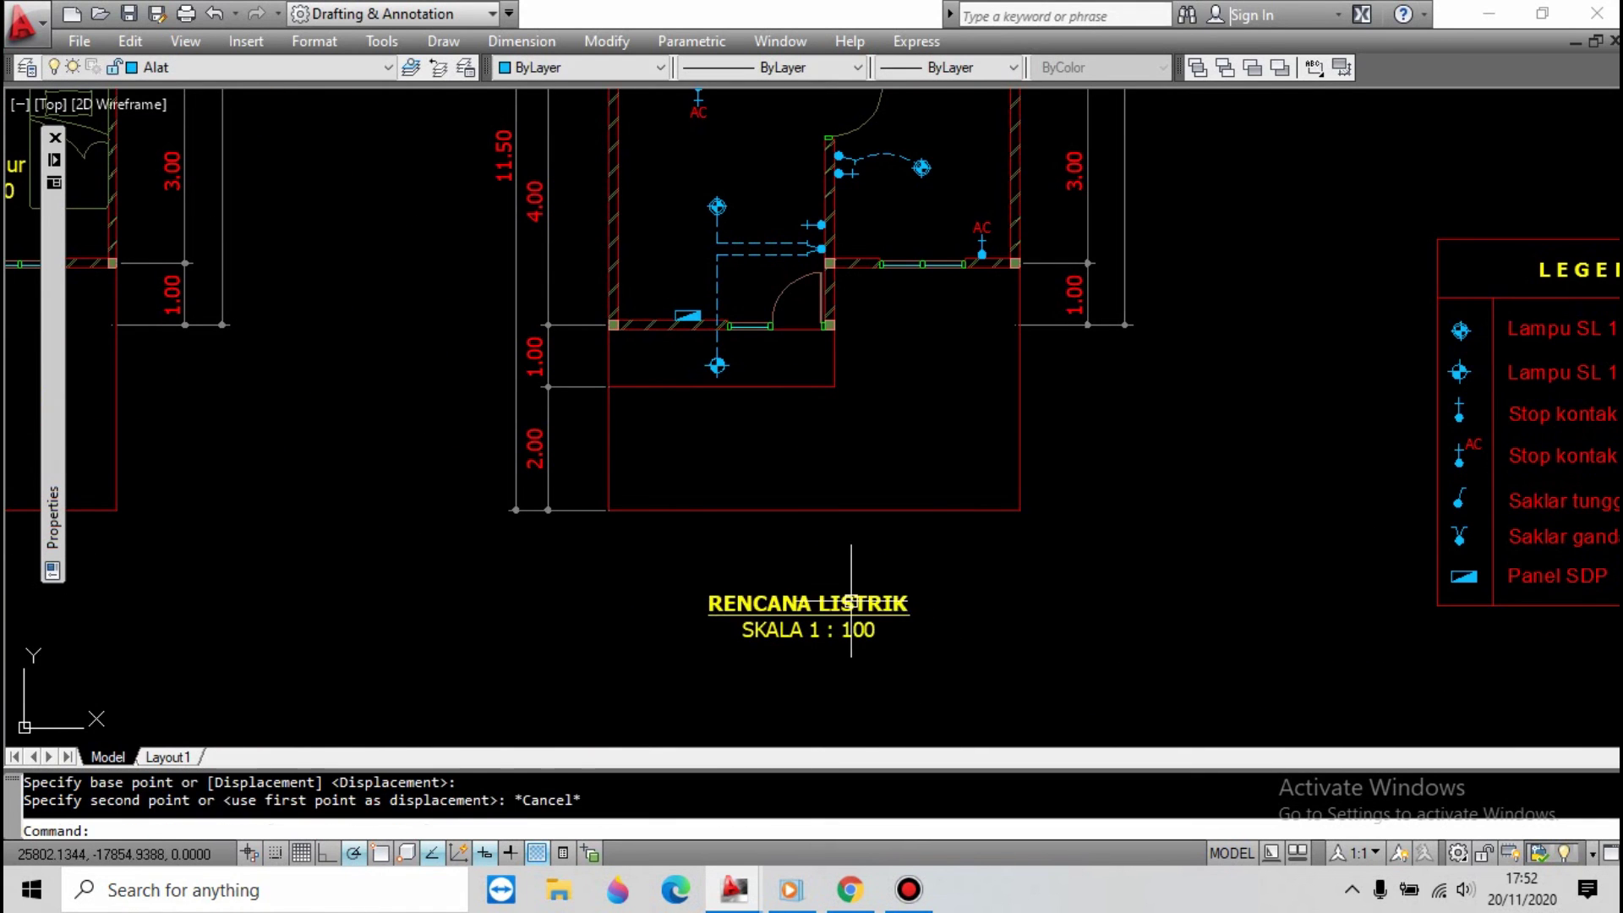
Move the RENCANA LISTRIK title slightly up toward the electrical plan.
click(852, 602)
key(m)
key(Return)
click(901, 659)
click(896, 644)
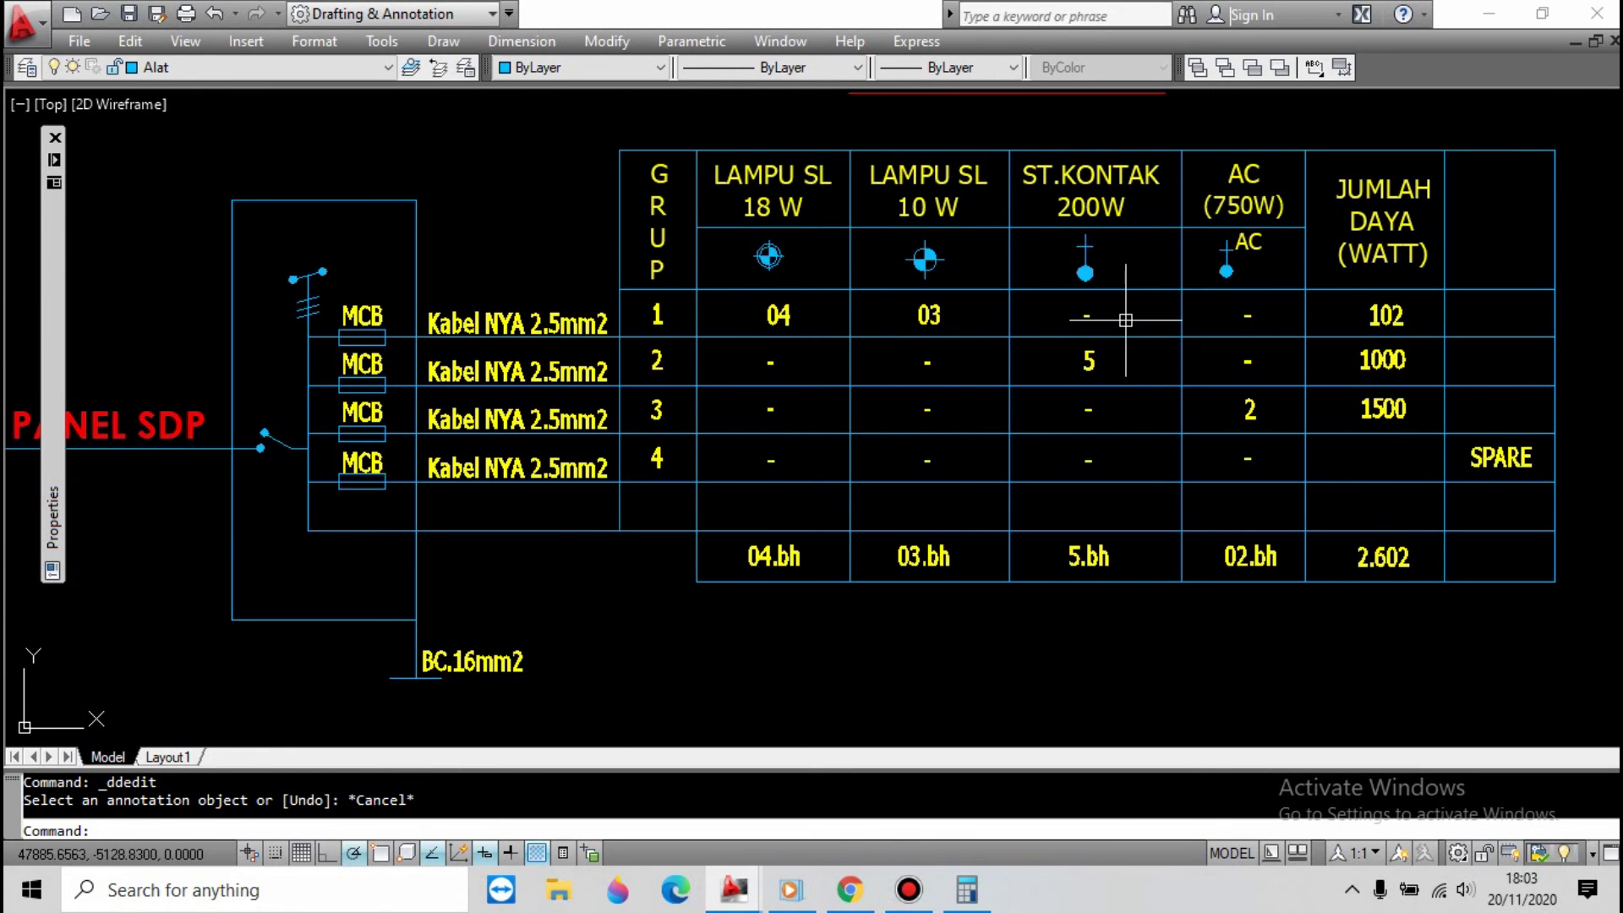
Examine the DIAGRAM LISTRIK load table, from the lamp, socket and AC groups to the total wattage.
text(p)
key(Return)
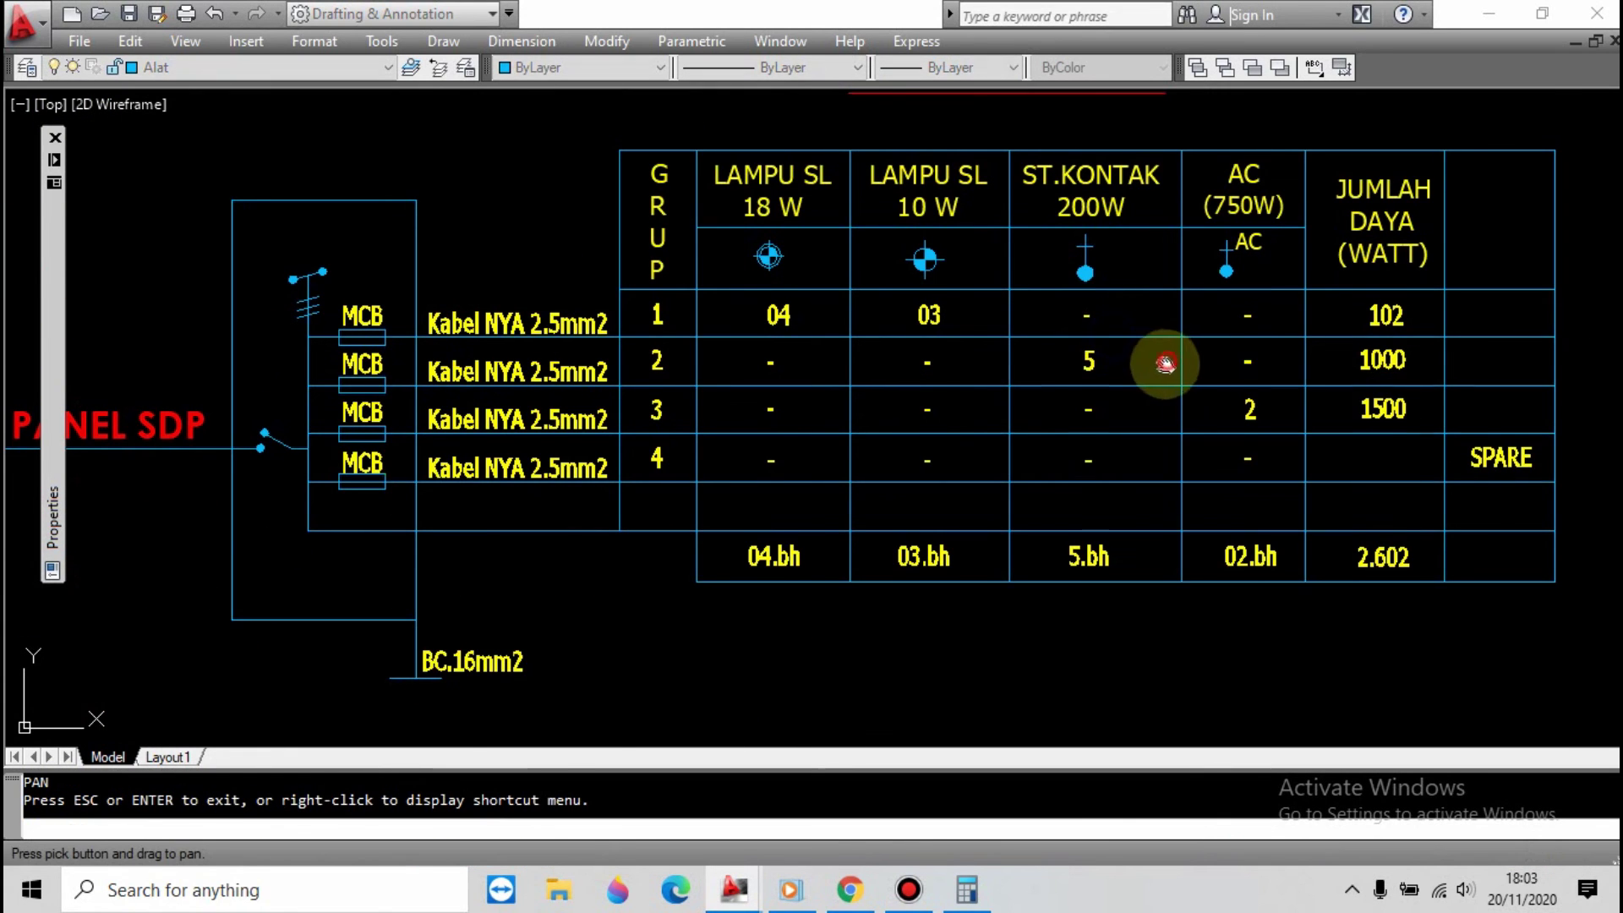
drag(1166, 363, 1125, 374)
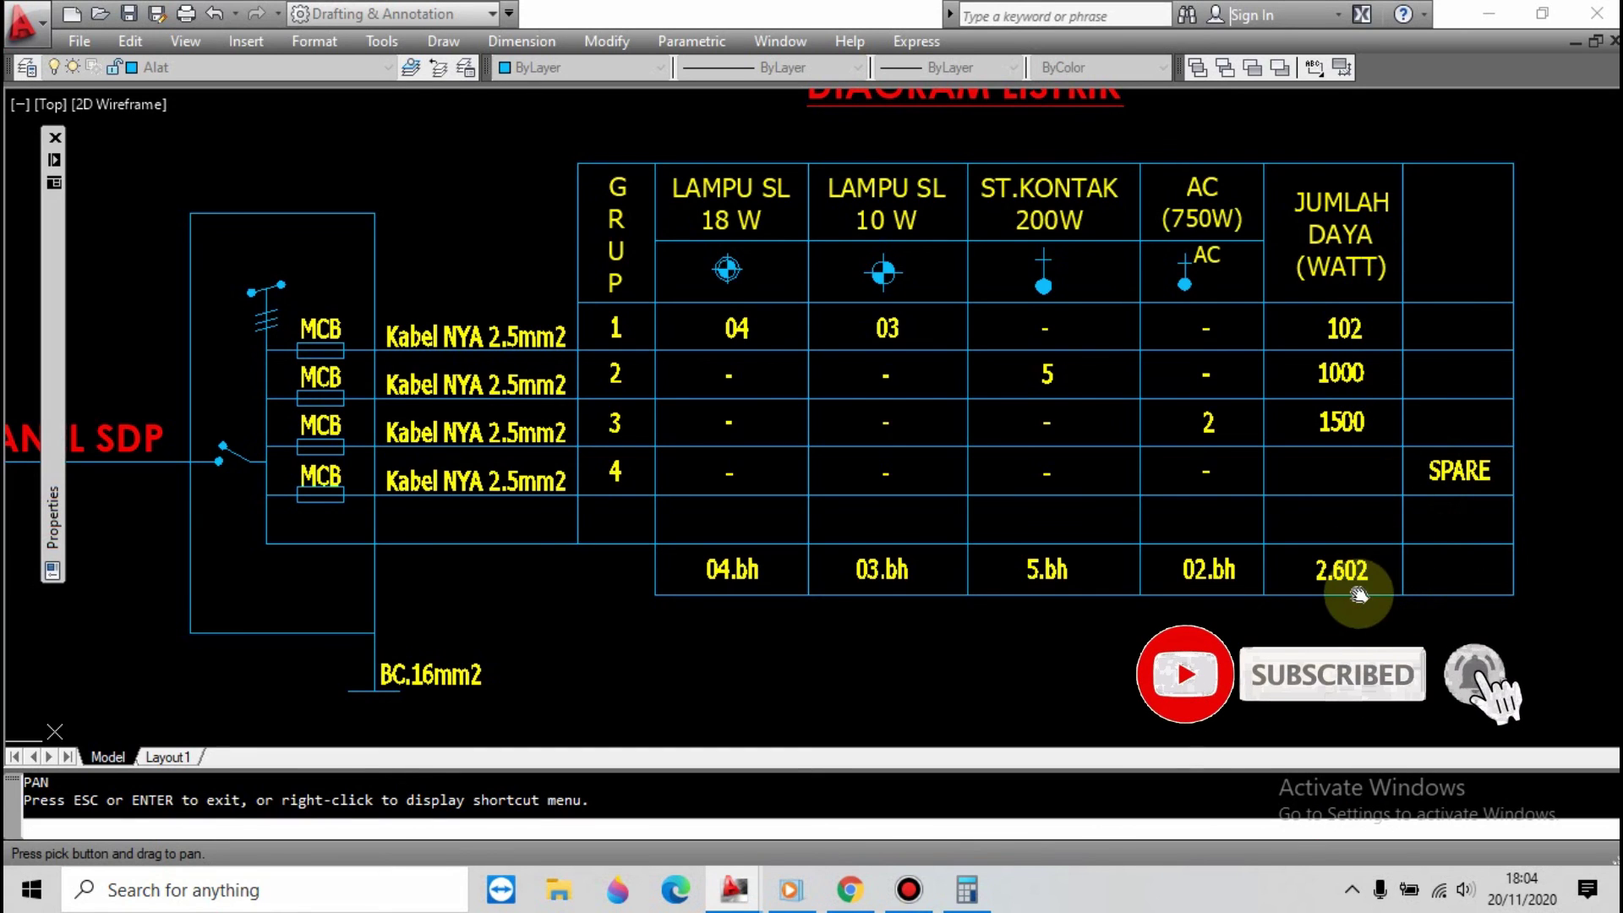
Review the finished electrical plan from the front rooms to the rear bathroom, and its layout beside the load diagram and legend.
key(Escape)
scroll(1323, 419, down, 4)
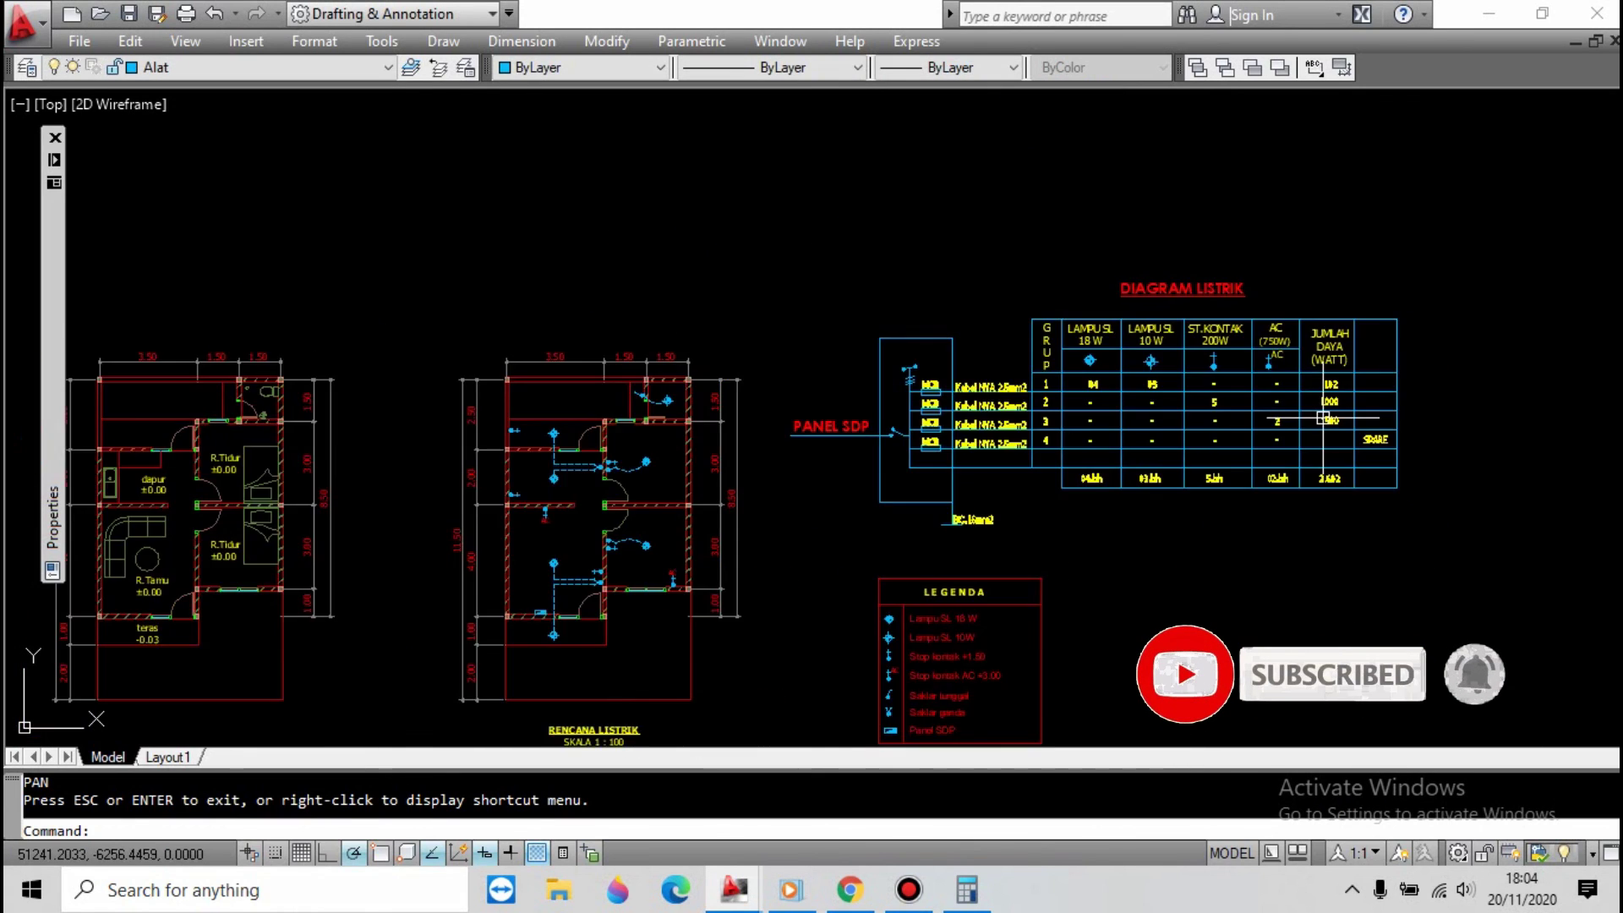
key(Return)
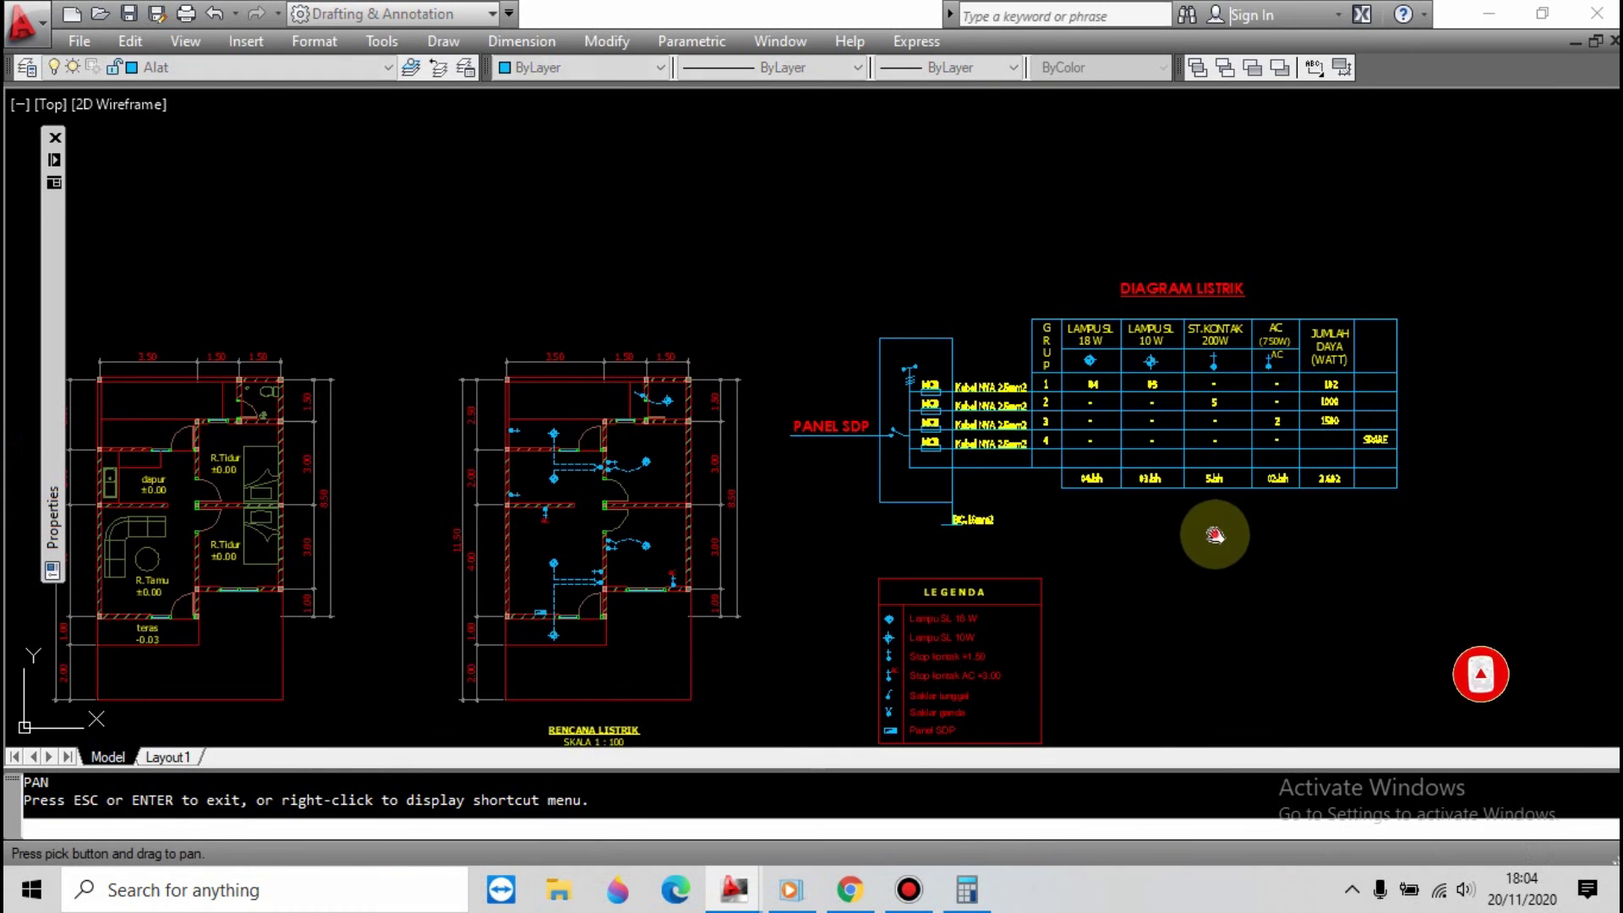
drag(1214, 535, 1210, 433)
scroll(592, 455, up, 5)
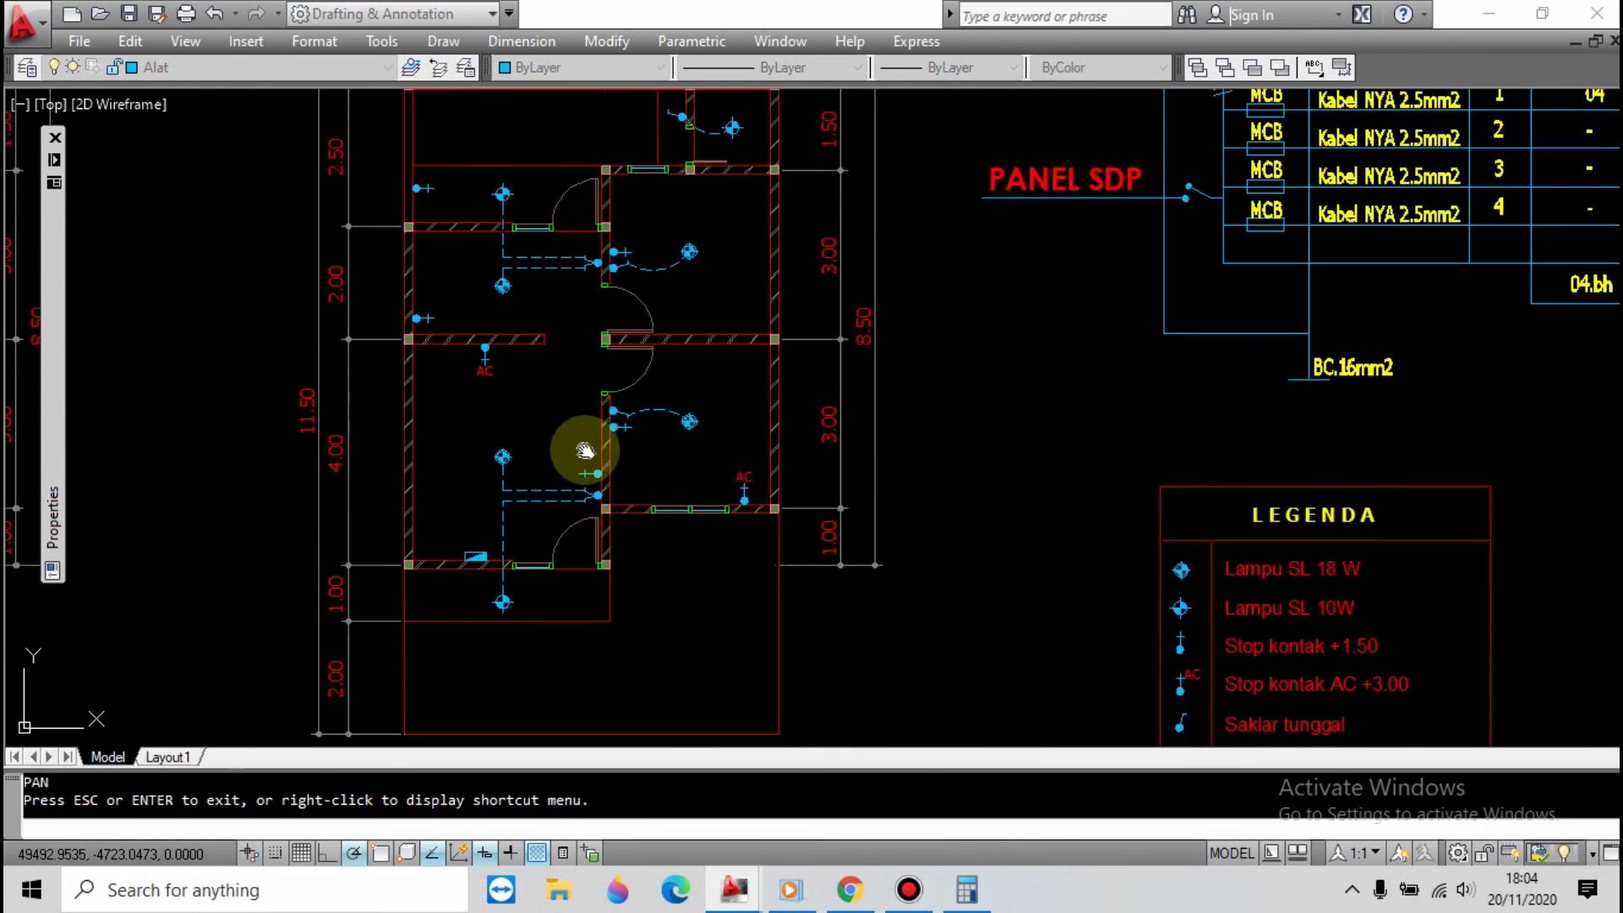
mouse_move(651, 534)
mouse_down()
mouse_move(721, 355)
mouse_move(721, 564)
mouse_up()
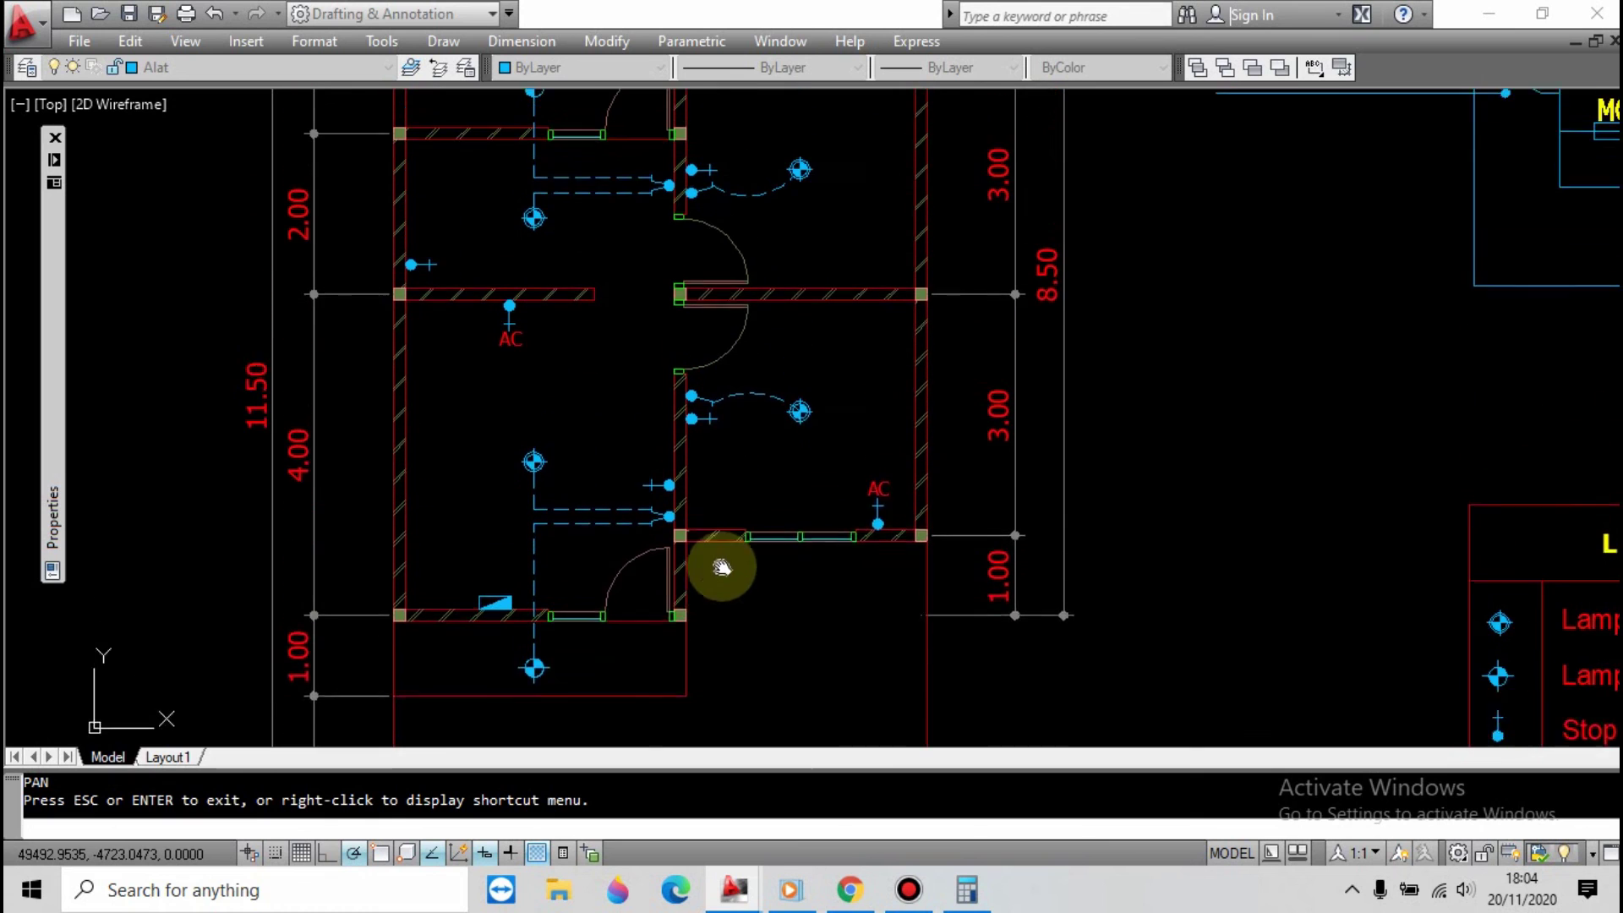
drag(769, 276, 762, 477)
drag(708, 183, 707, 278)
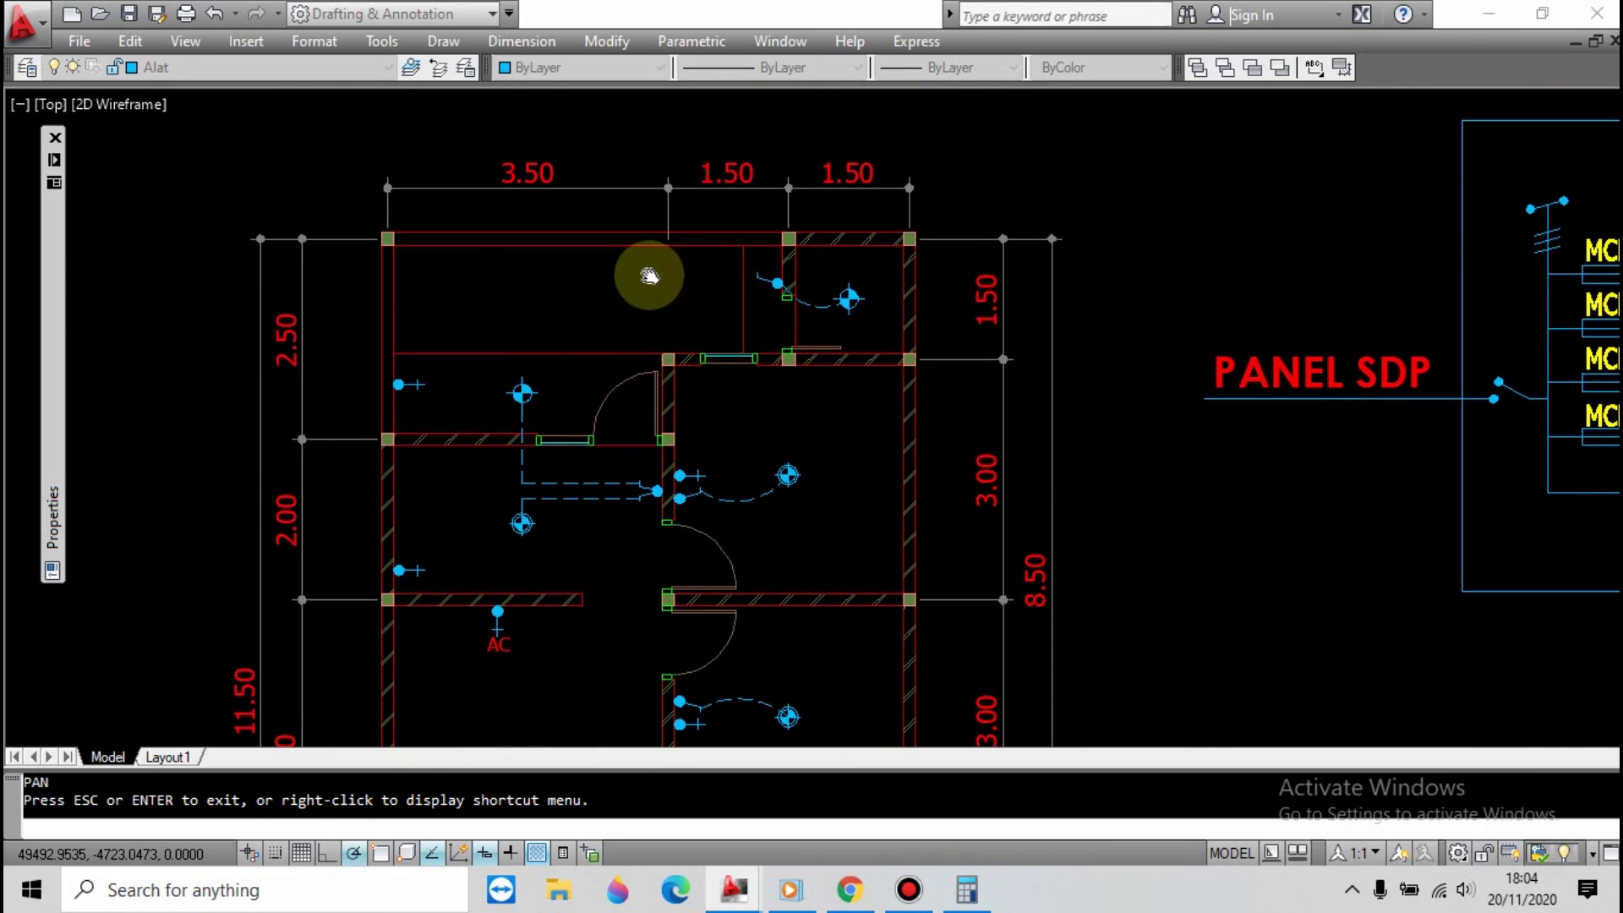
scroll(645, 275, down, 6)
drag(857, 372, 881, 331)
scroll(883, 335, up, 2)
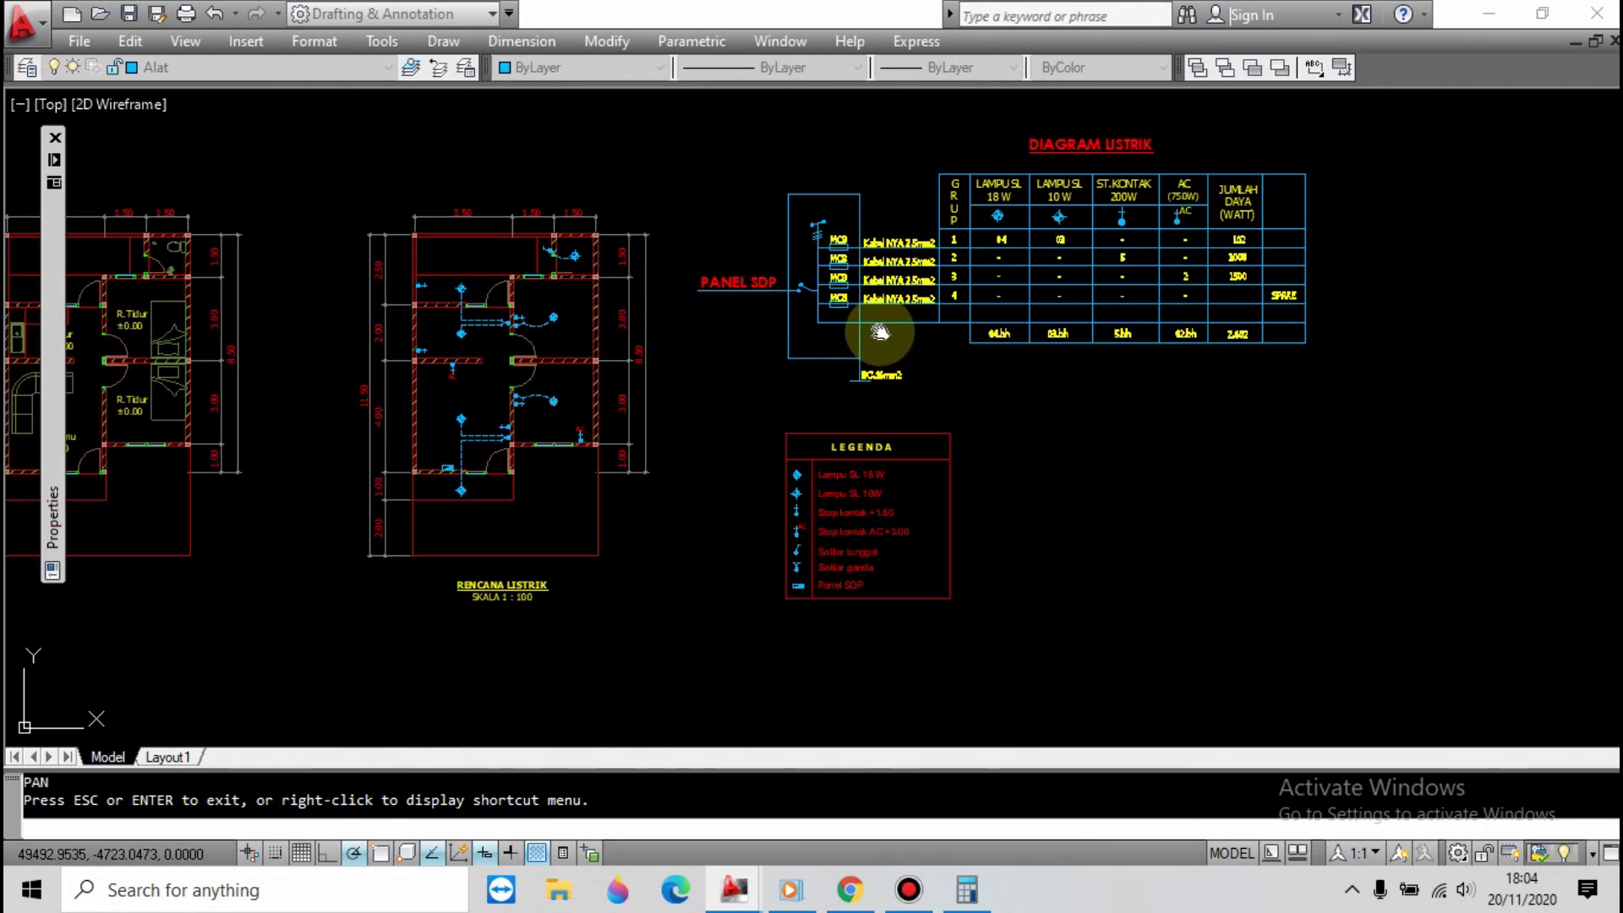
key(Escape)
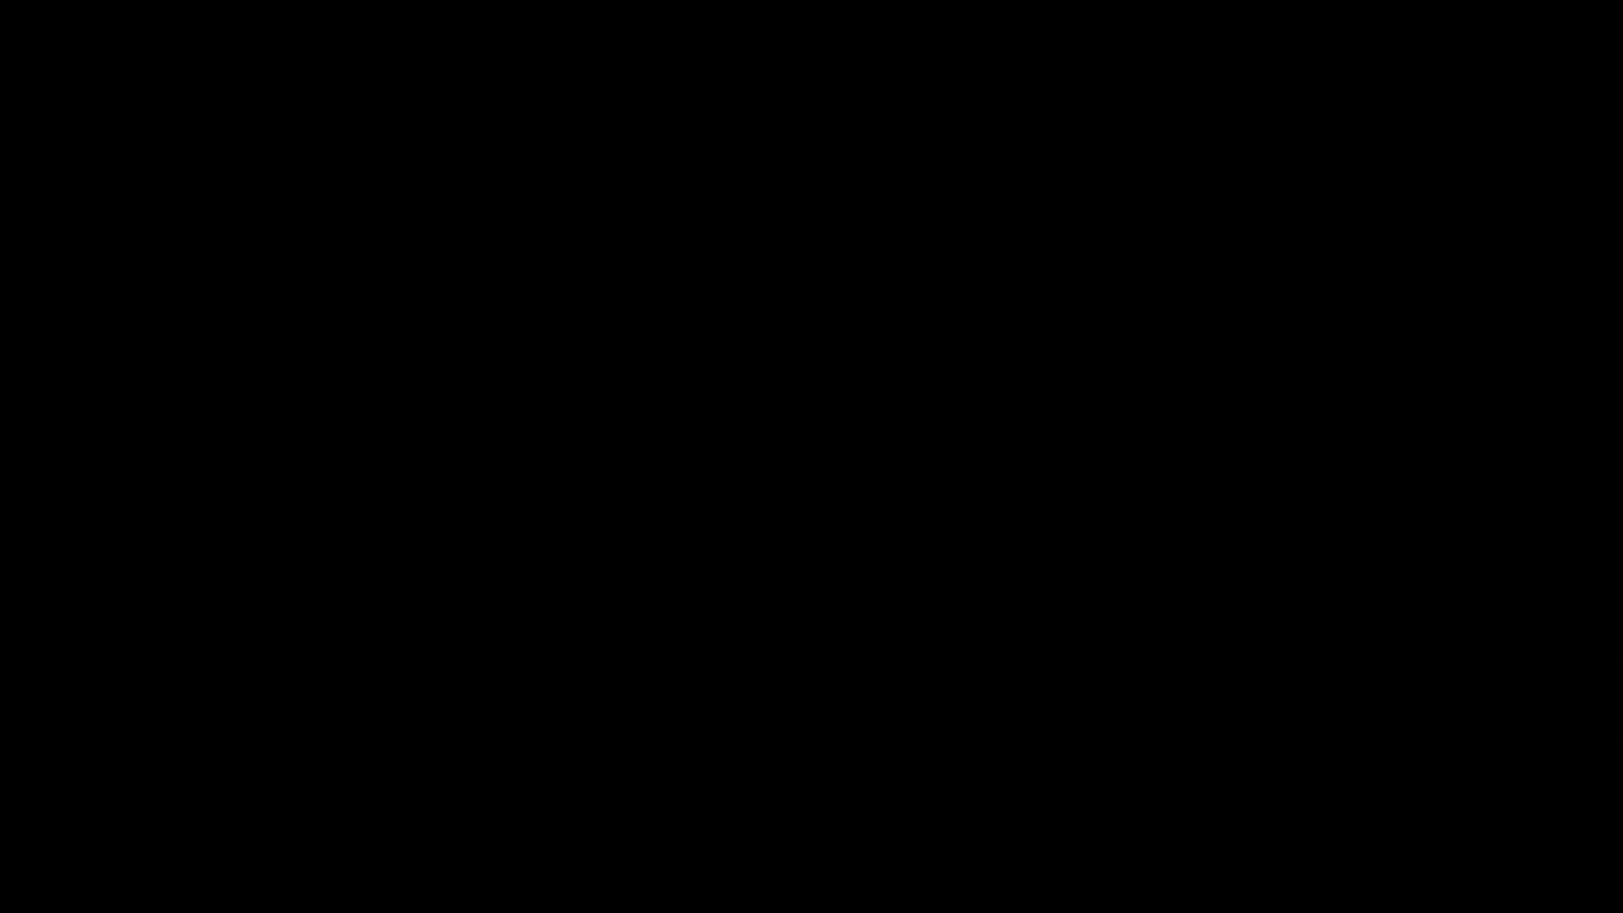